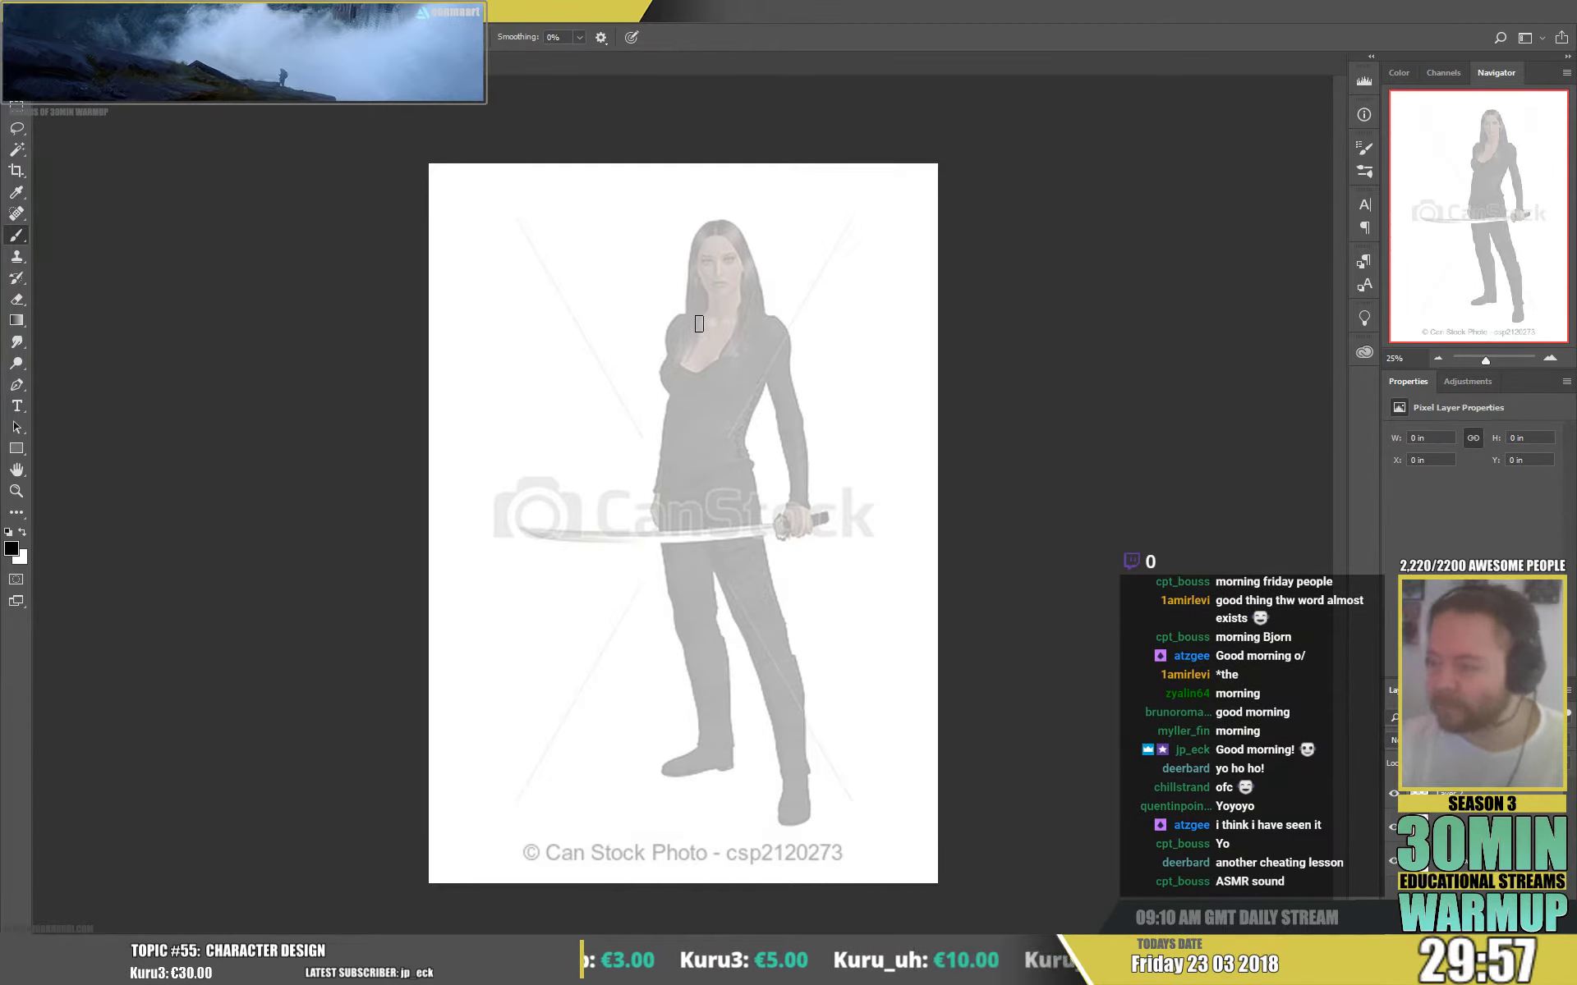
- Choose the Sampled Tip 2 brush from the jan2018_Hurri01 set and reduce its size to about 25 px
right_click(727, 325)
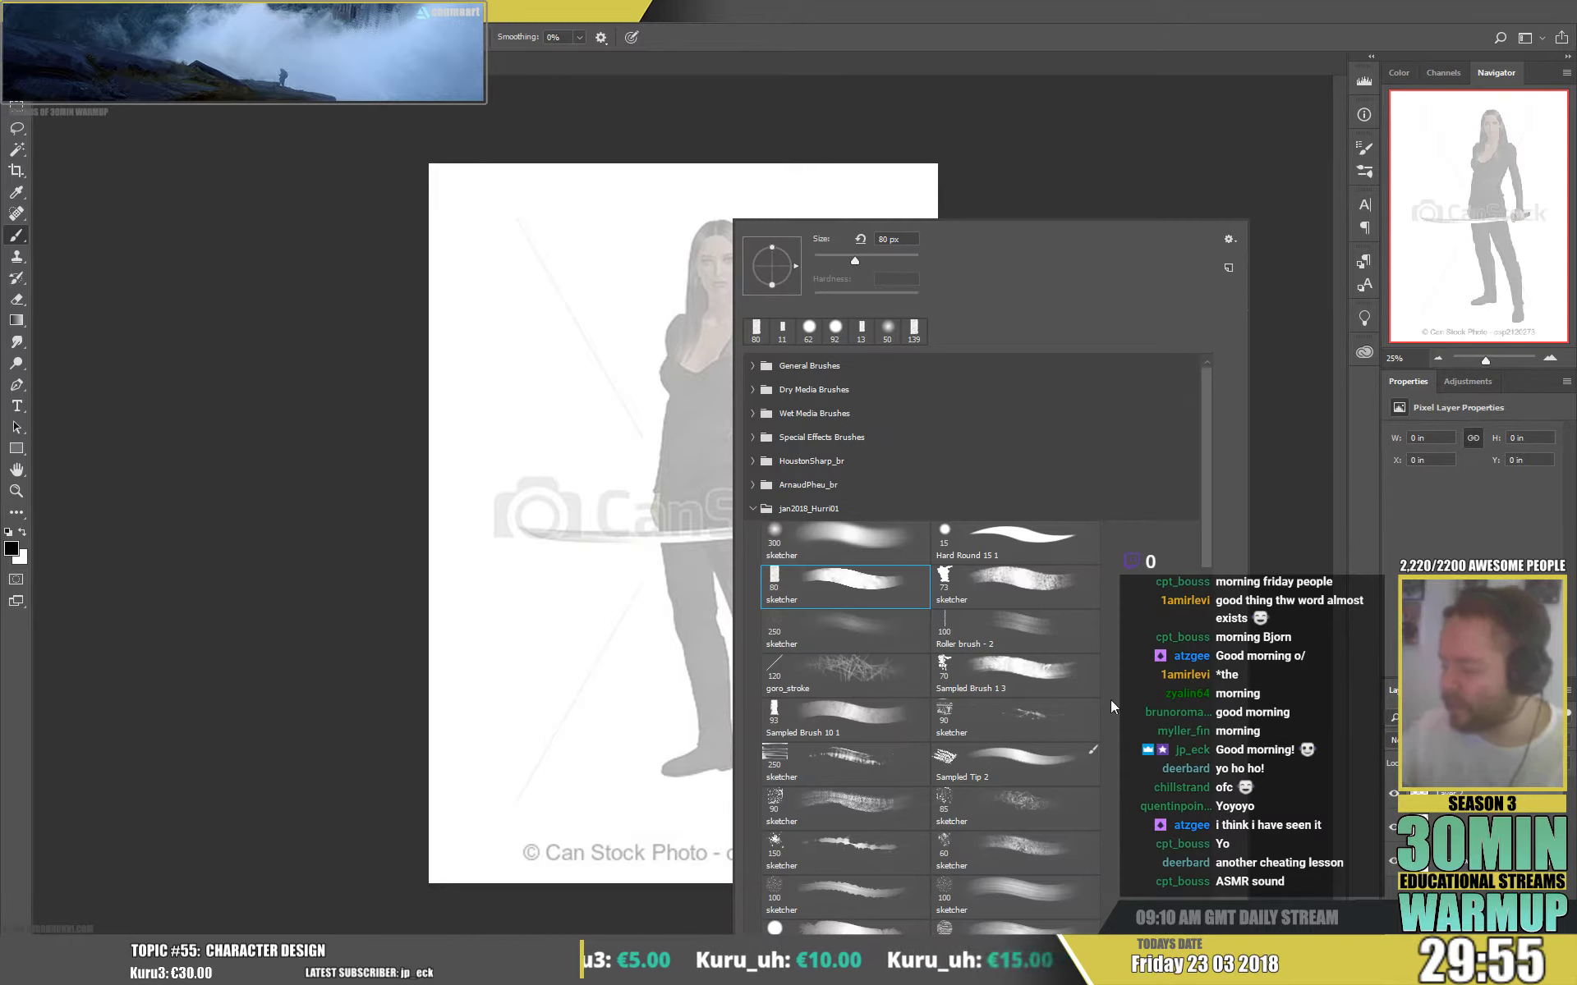
scroll(1205, 563, down, 1)
scroll(1209, 560, up, 1)
click(1051, 775)
click(835, 261)
drag(836, 258, 830, 260)
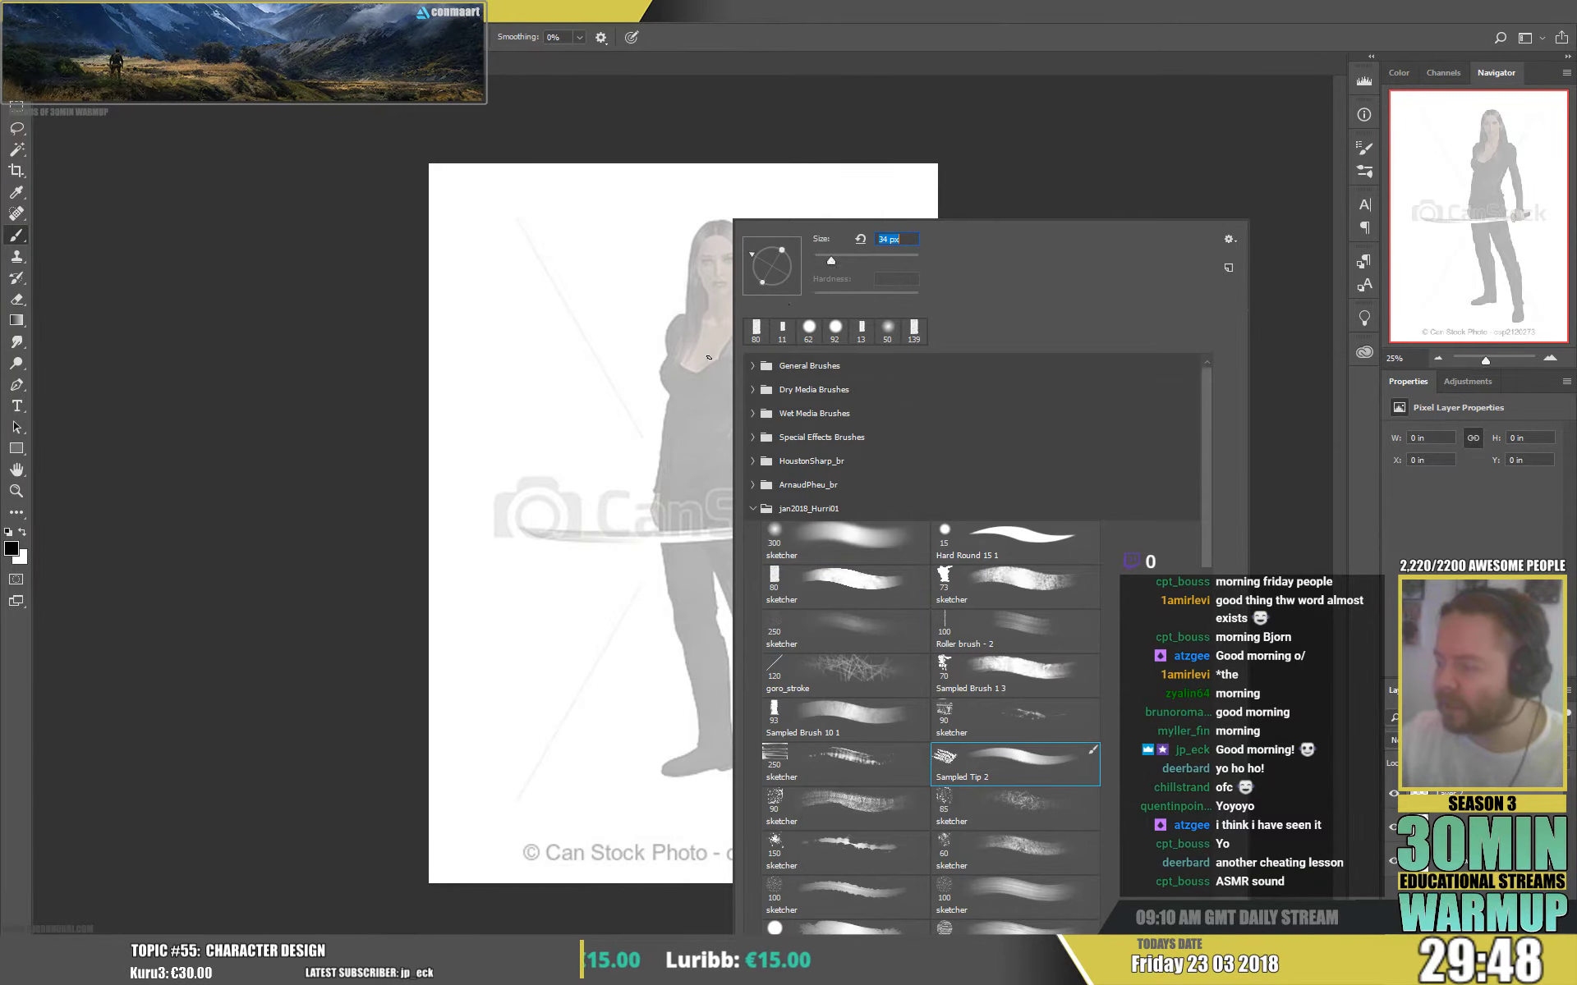
key(Return)
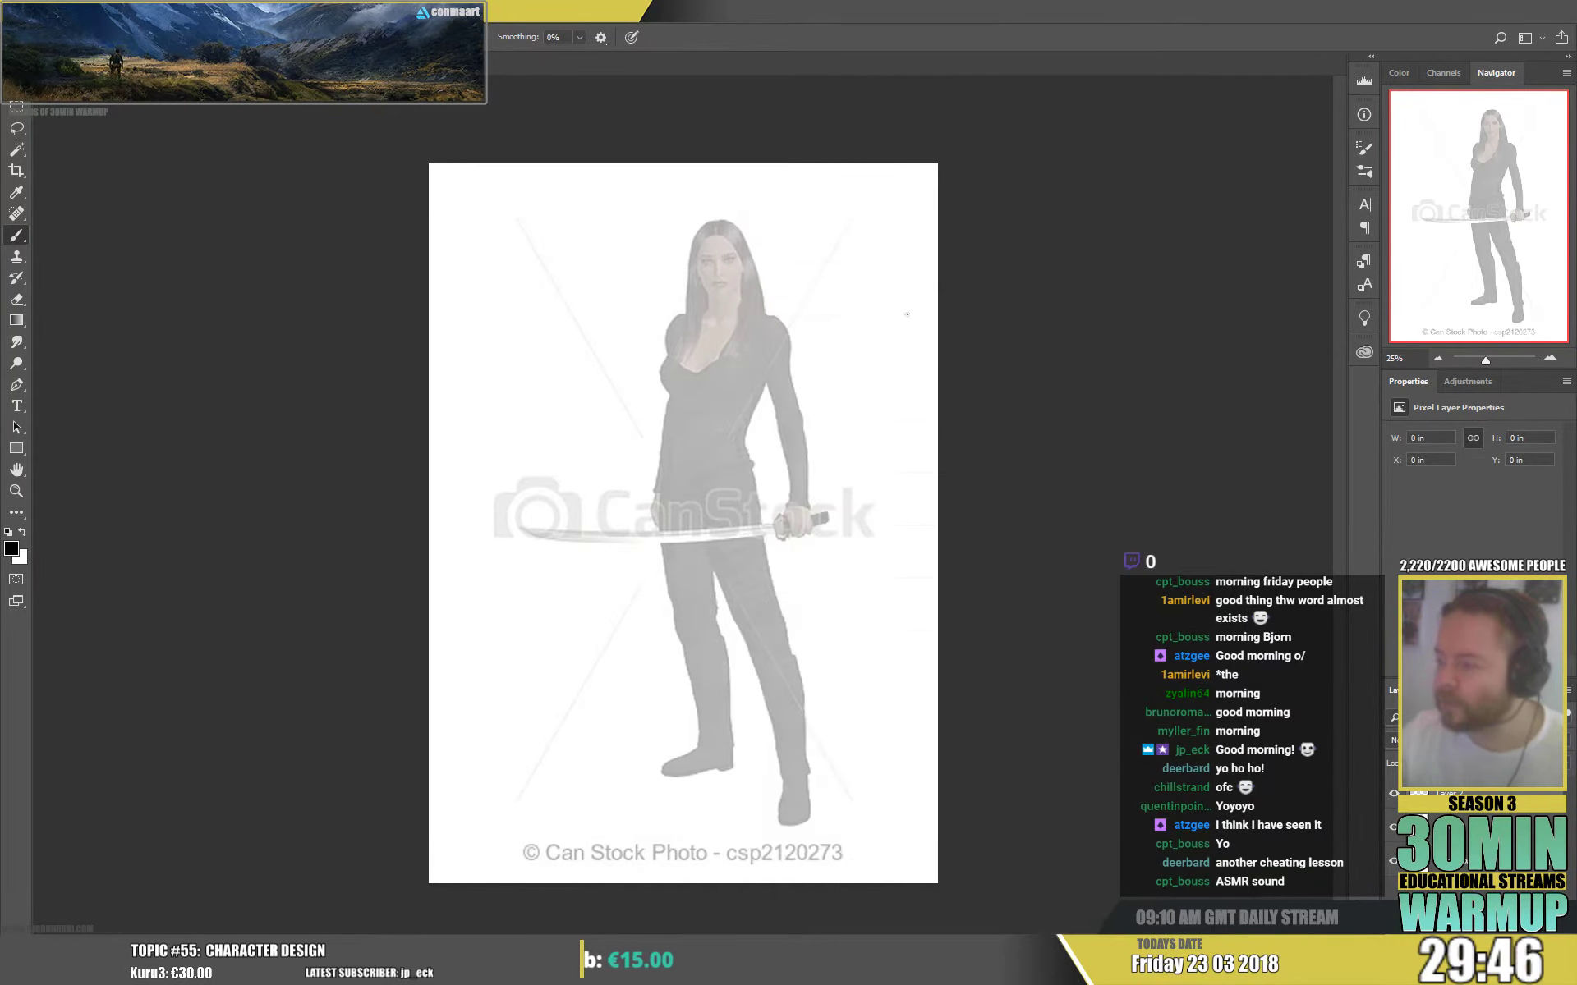
right_click(742, 339)
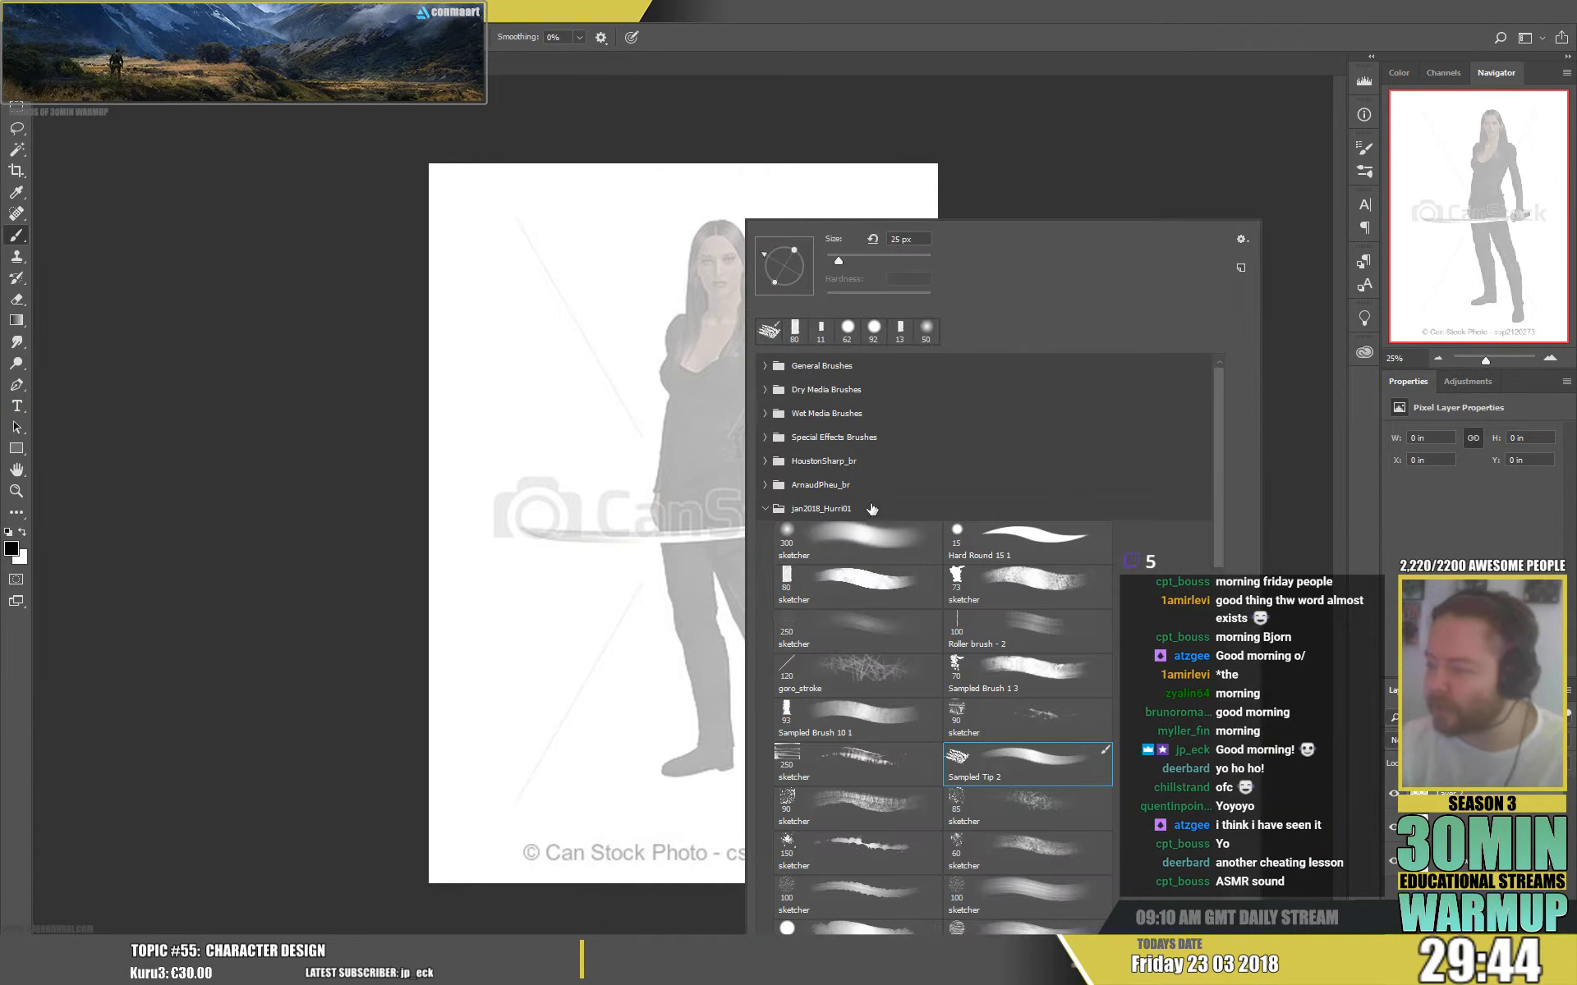
drag(866, 260, 836, 256)
key(Return)
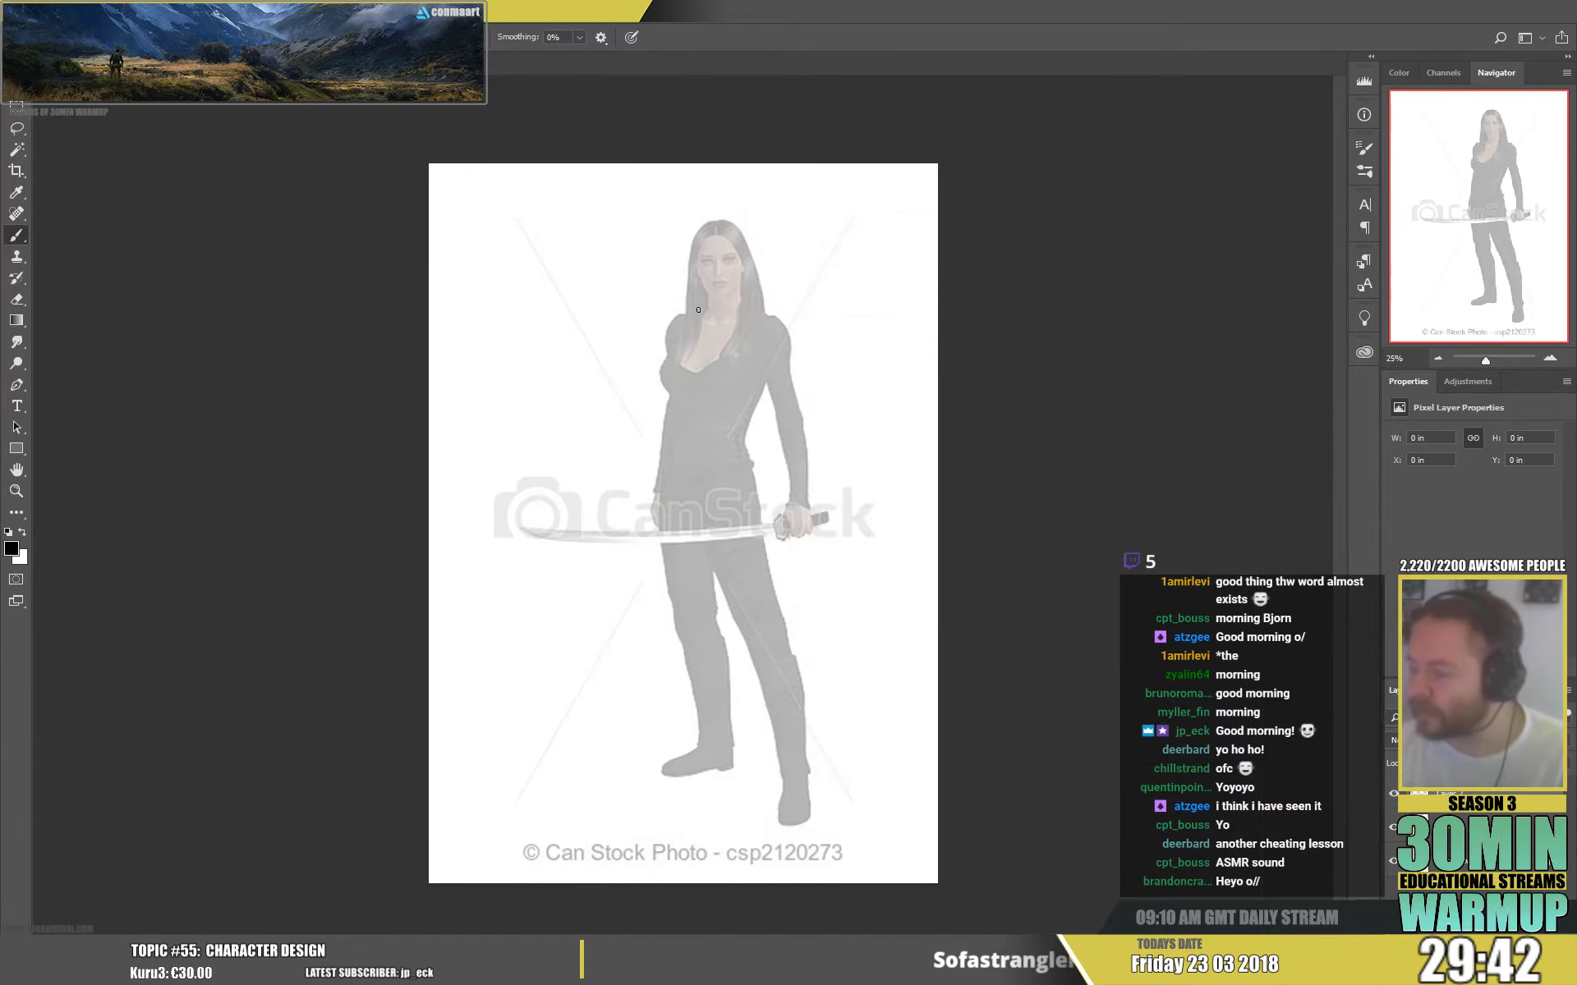
- Sketch a strap across the upper chest and layered armor on the sword arm, from shoulder plate over elbow to wrist
mouse_move(675, 321)
mouse_down()
mouse_move(660, 377)
mouse_move(749, 348)
mouse_move(666, 357)
mouse_move(689, 347)
mouse_move(754, 347)
mouse_up()
mouse_move(679, 350)
mouse_down()
mouse_move(760, 347)
mouse_move(753, 314)
mouse_move(760, 389)
mouse_move(763, 309)
mouse_move(772, 379)
mouse_move(791, 381)
mouse_move(789, 331)
mouse_move(791, 361)
mouse_move(766, 372)
mouse_move(792, 367)
mouse_move(769, 391)
mouse_move(798, 403)
mouse_move(764, 410)
mouse_move(757, 357)
mouse_move(762, 379)
mouse_move(762, 330)
mouse_move(807, 435)
mouse_up()
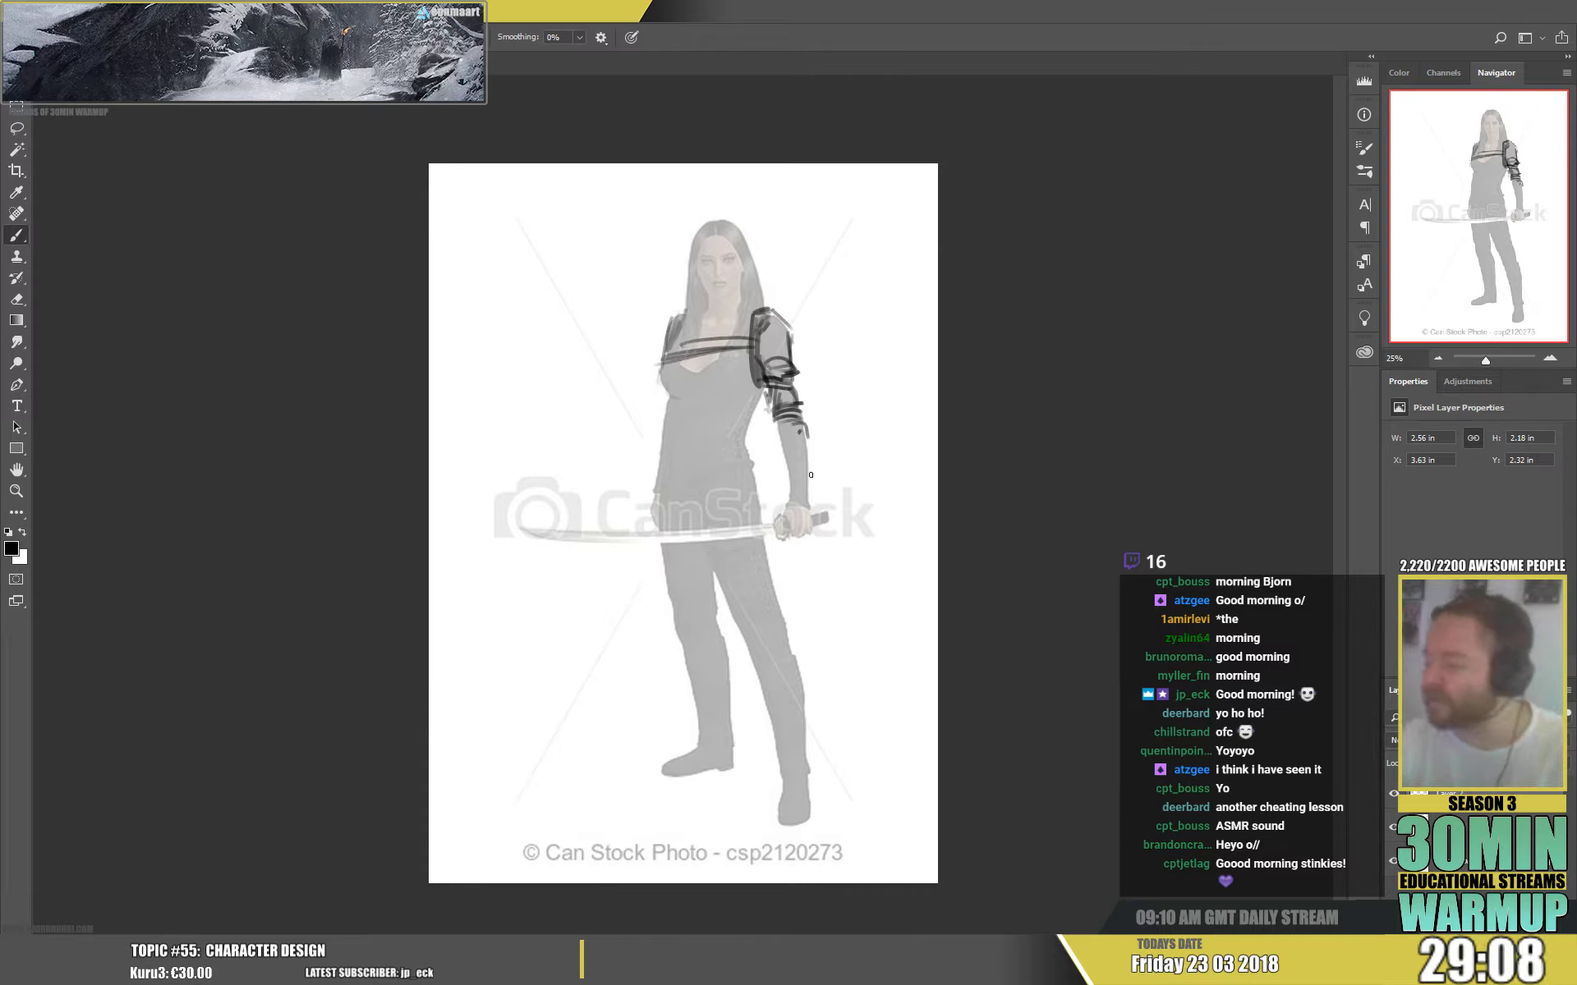
drag(776, 430, 789, 477)
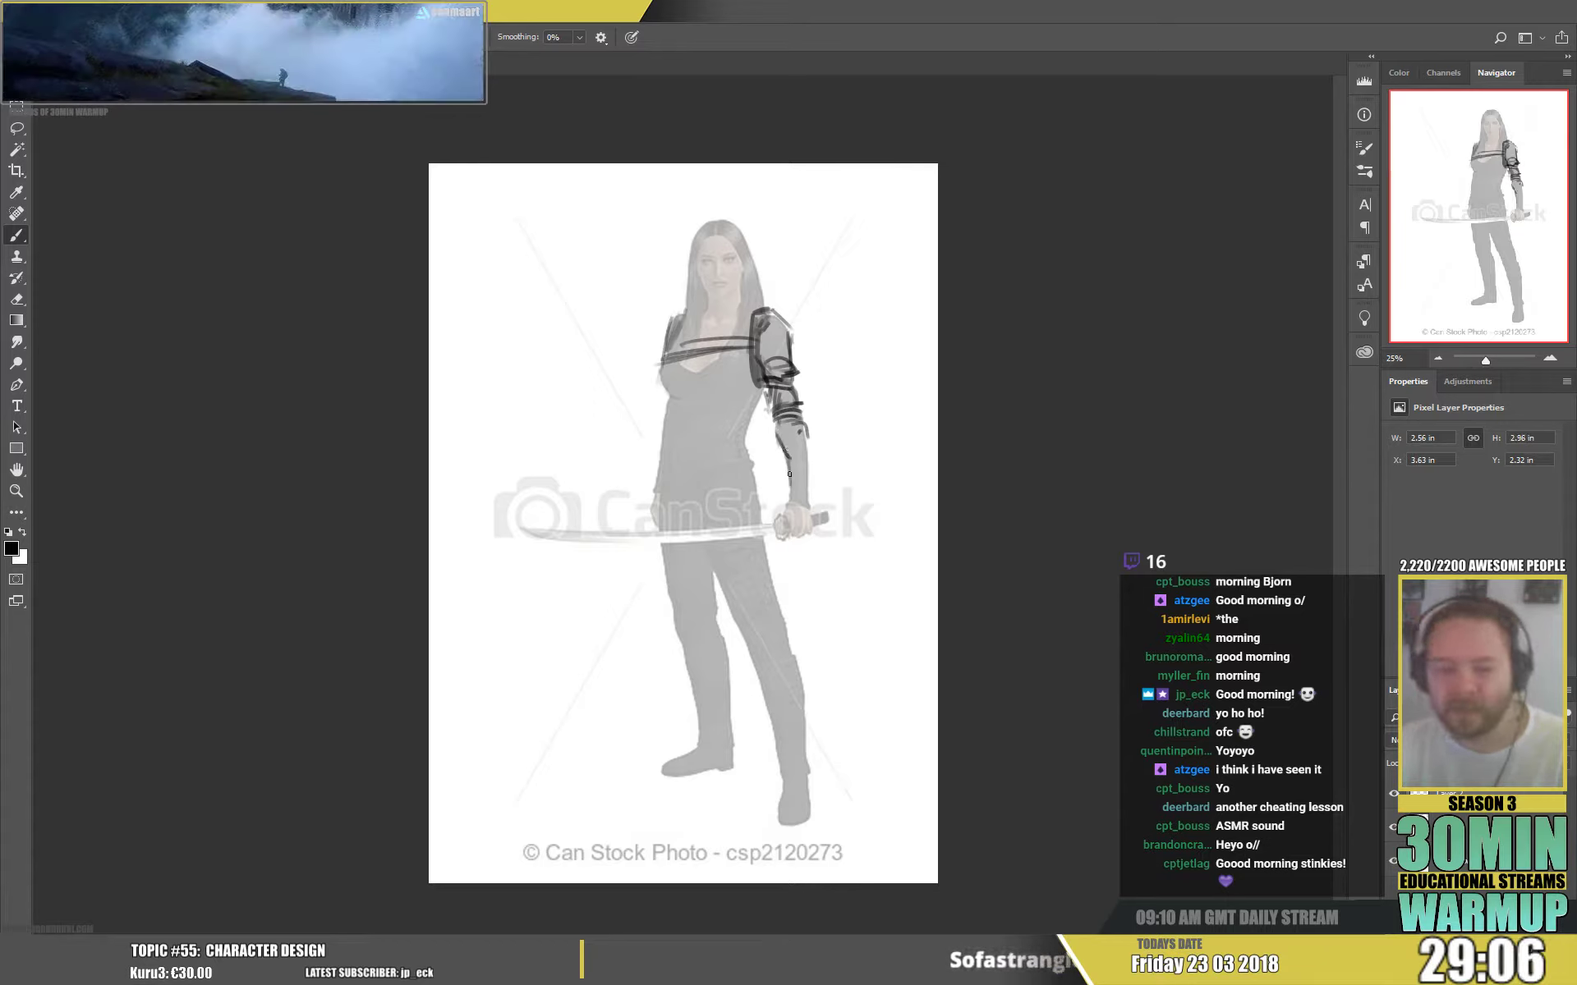
mouse_move(811, 473)
mouse_down()
mouse_move(811, 440)
mouse_move(813, 495)
mouse_up()
mouse_move(811, 436)
mouse_down()
mouse_move(808, 491)
mouse_move(791, 497)
mouse_up()
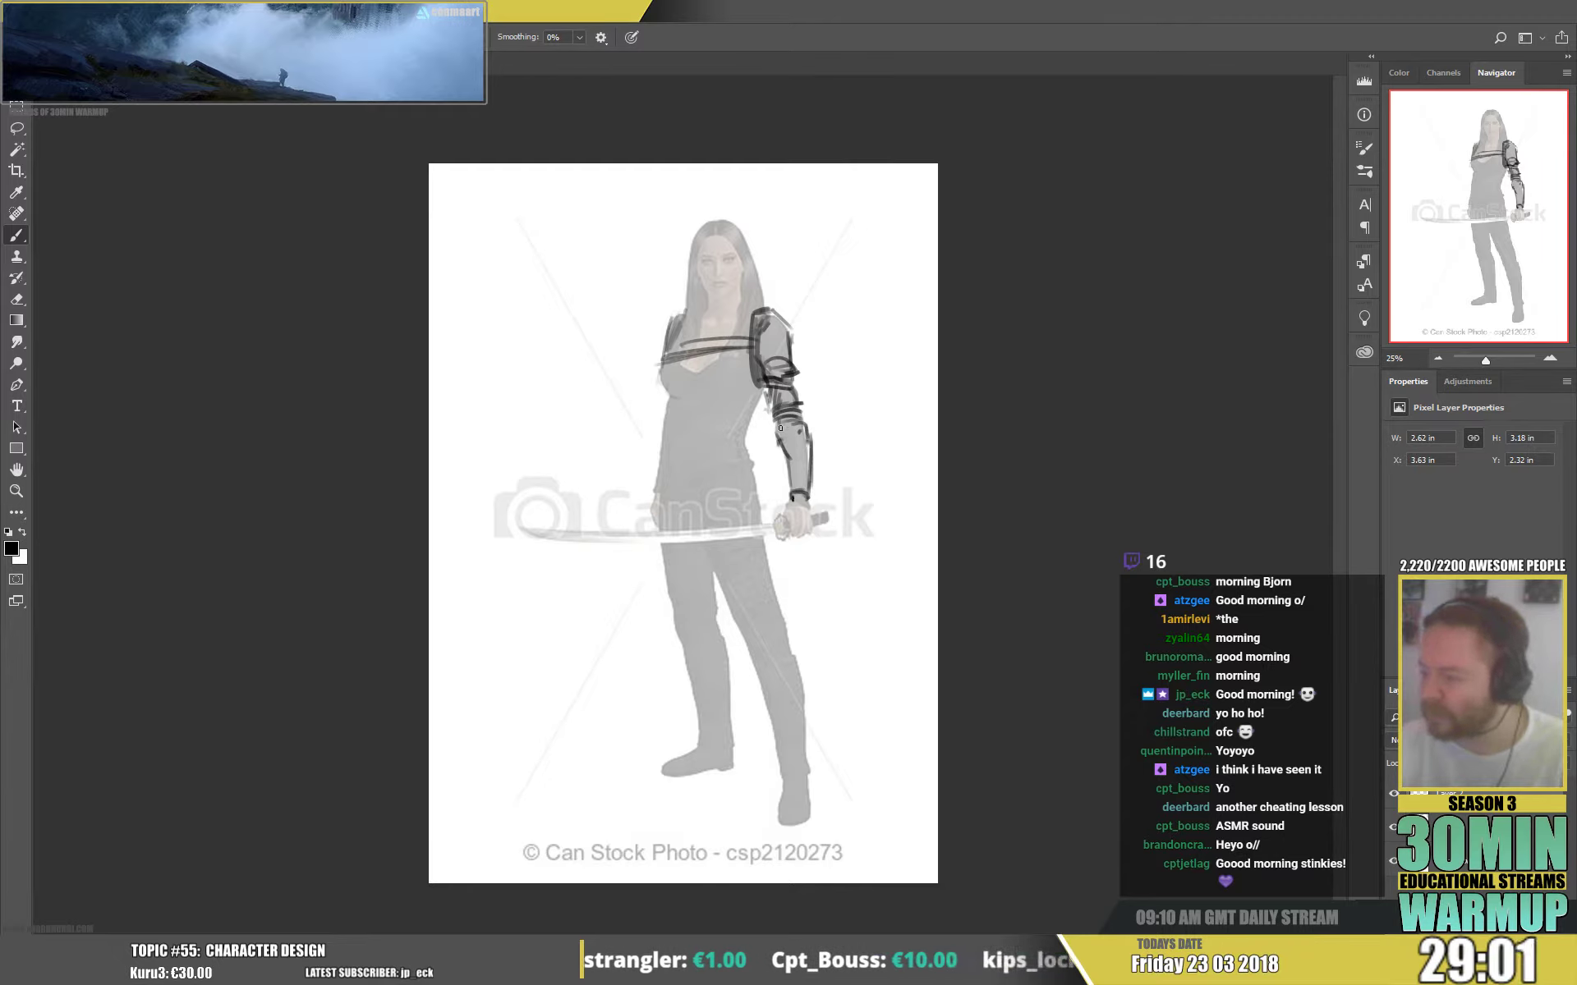
mouse_move(778, 429)
mouse_down()
mouse_move(809, 437)
mouse_move(775, 435)
mouse_move(766, 388)
mouse_move(770, 409)
mouse_move(789, 353)
mouse_up()
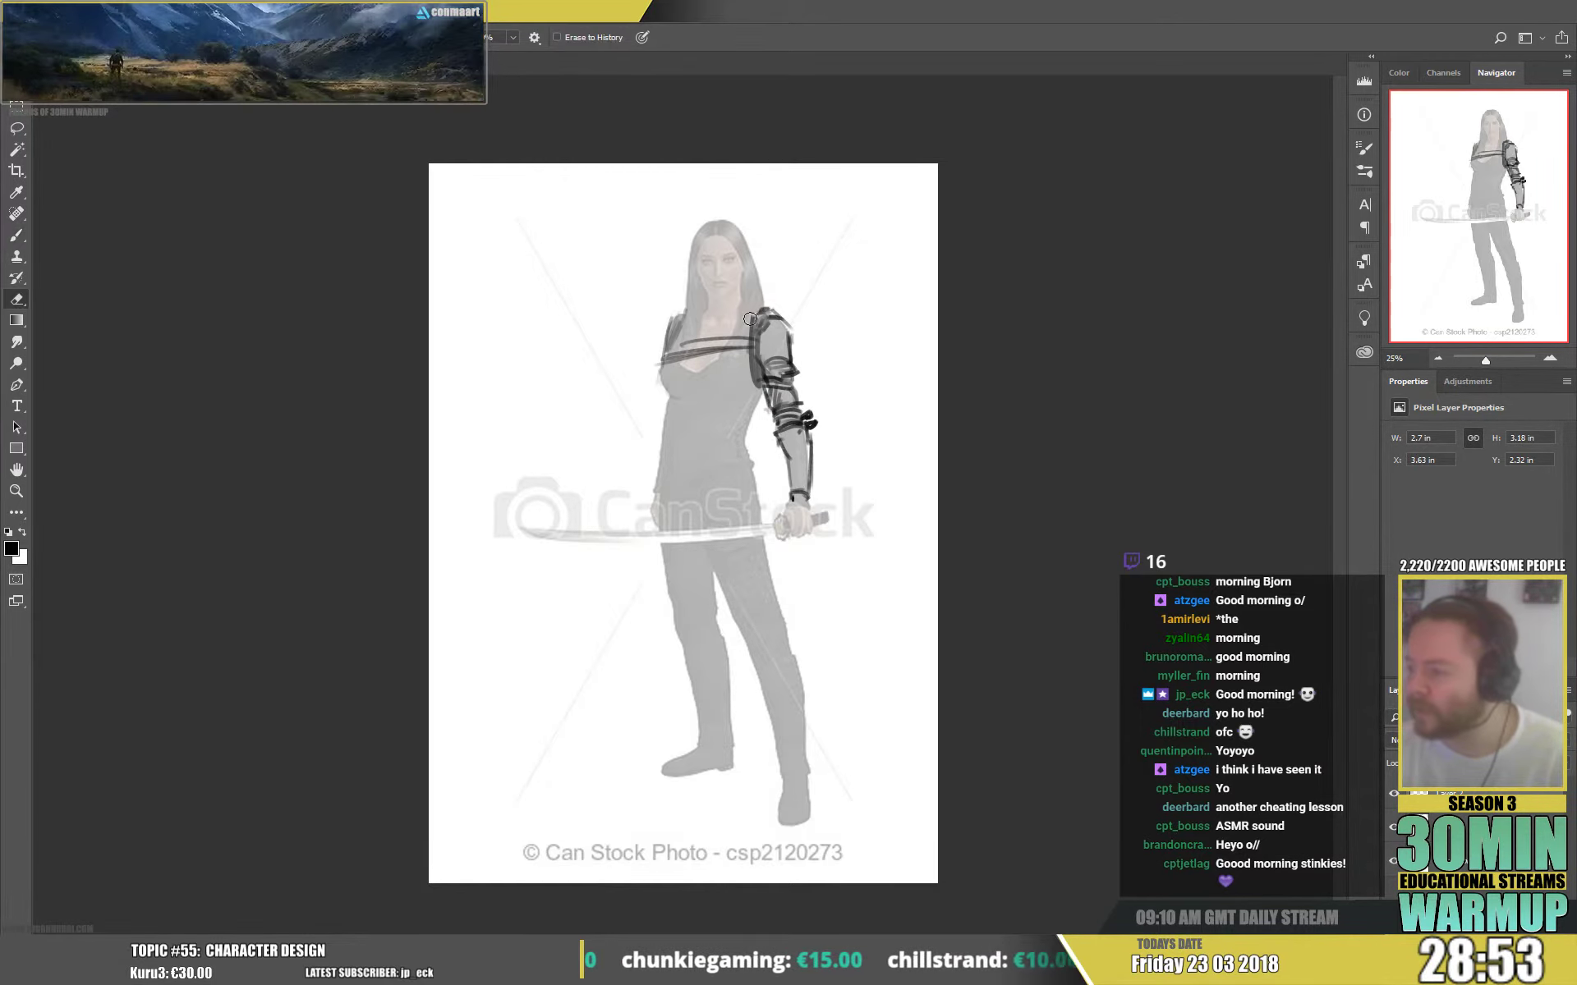
- Undo the last stroke, then darken the top of the sword-arm shoulder plate and the adjoining end of the chest strap
key(ctrl+z)
drag(772, 314, 763, 308)
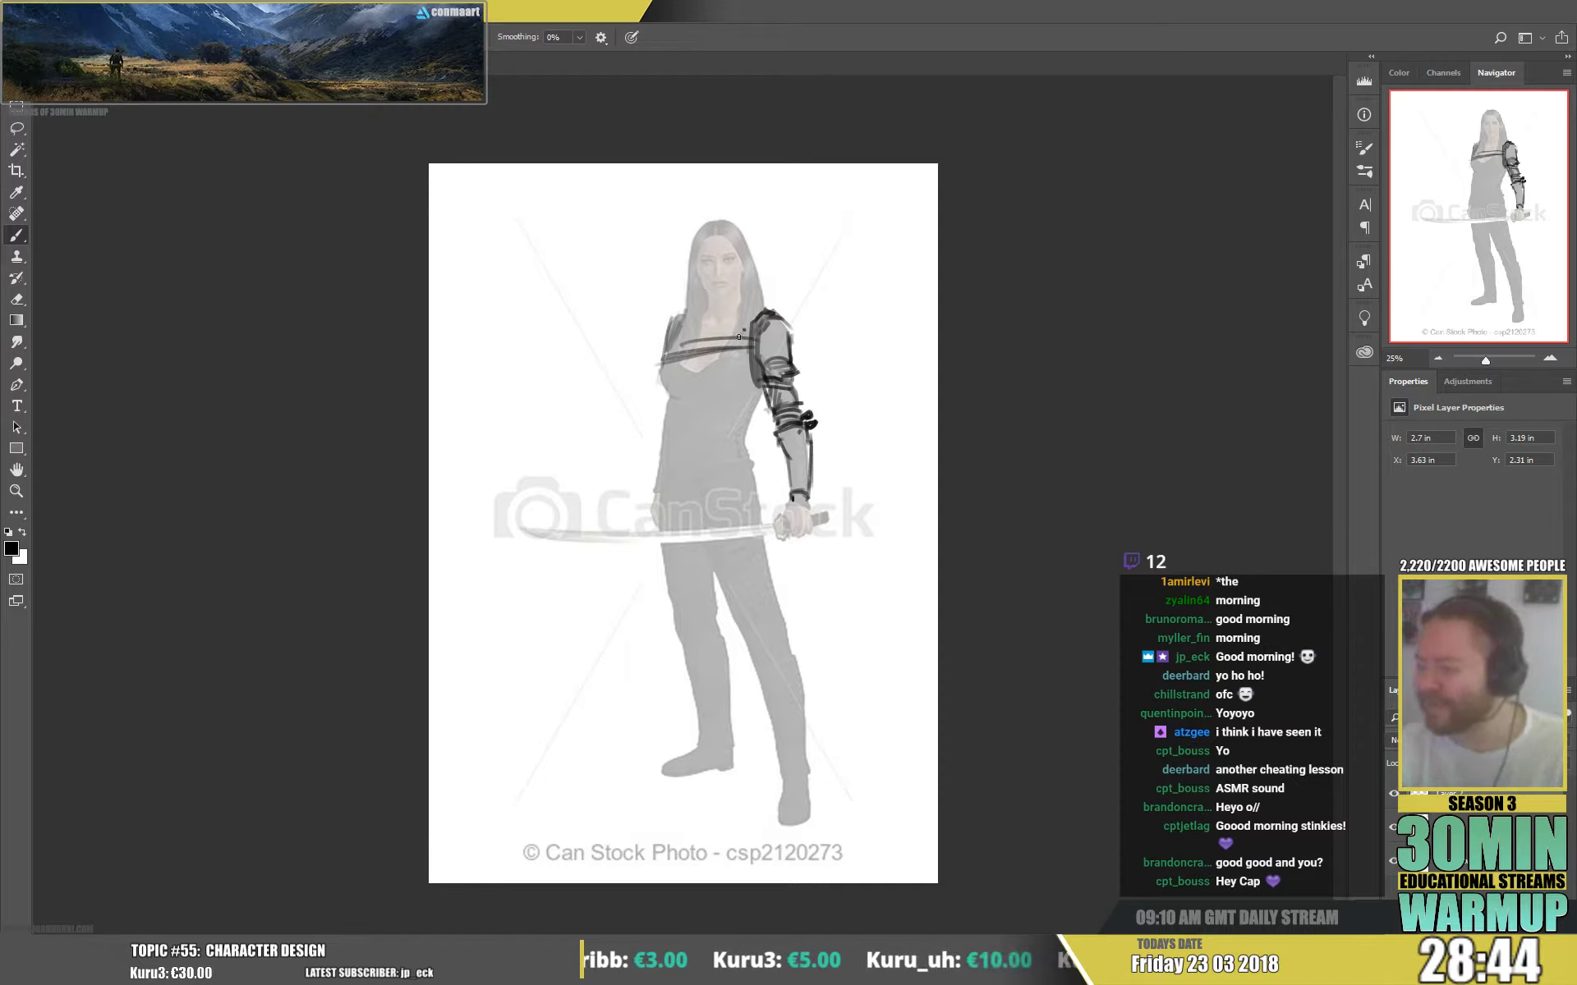
drag(744, 333, 724, 338)
- Sketch the head over the reference photo, with facial features, a neck collar and long hair strands falling to the shoulders
drag(707, 236, 738, 224)
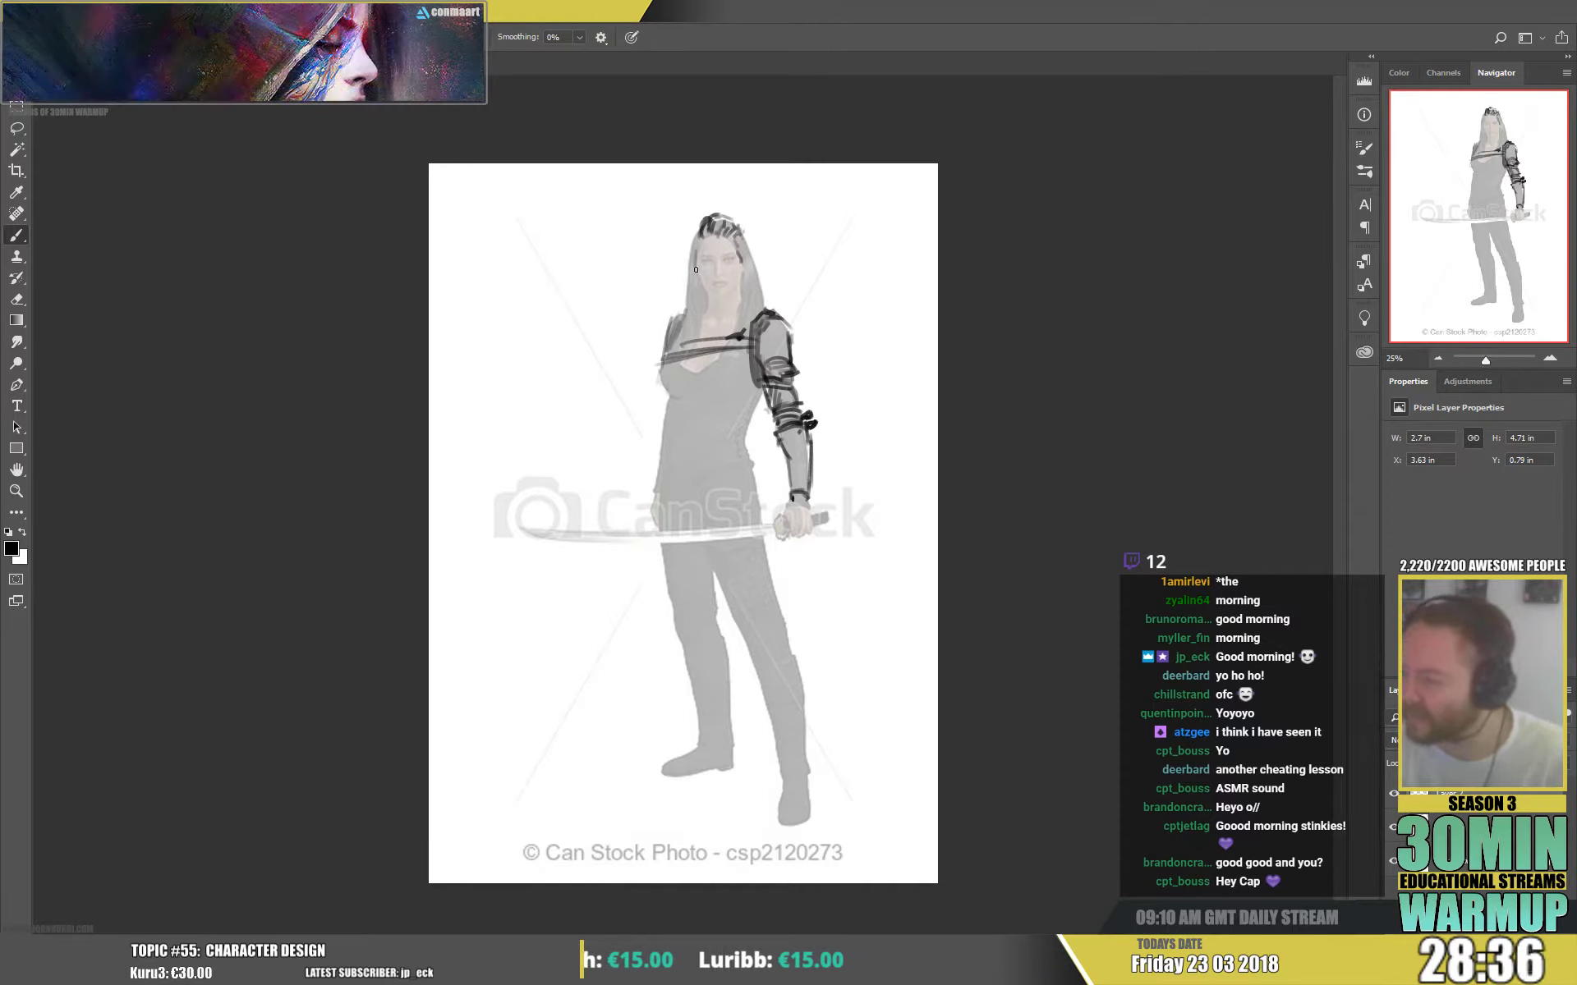
drag(705, 288, 730, 294)
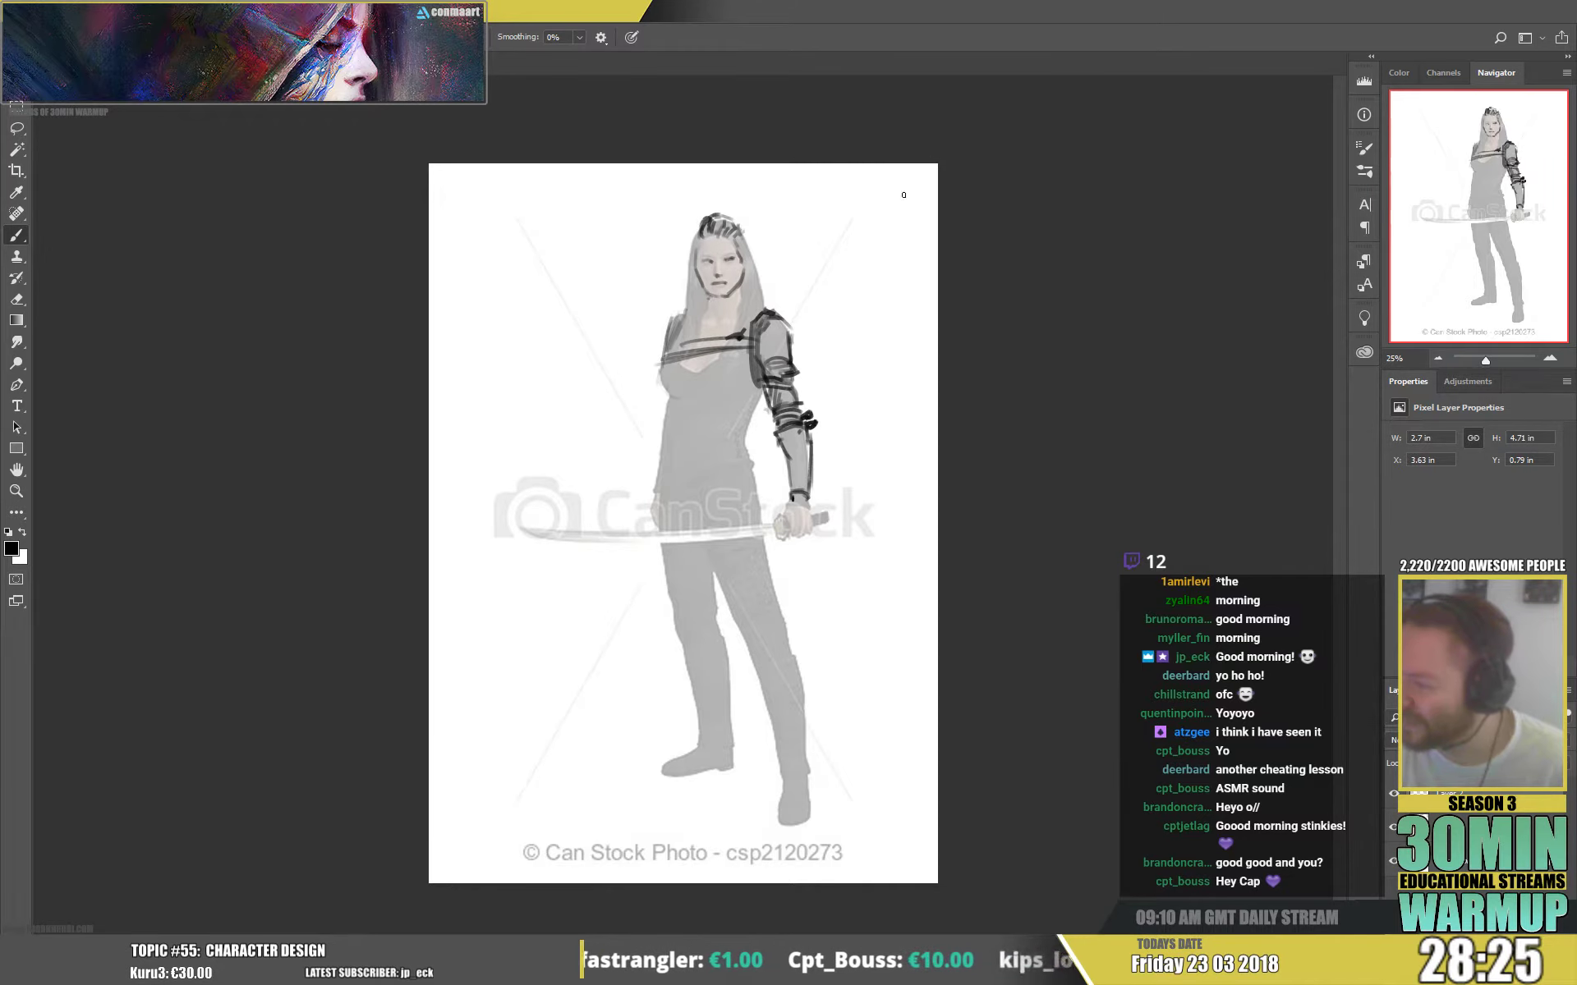
mouse_move(707, 306)
mouse_down()
mouse_move(742, 300)
mouse_move(737, 316)
mouse_move(744, 304)
mouse_move(708, 317)
mouse_move(749, 265)
mouse_move(750, 328)
mouse_move(748, 239)
mouse_move(682, 345)
mouse_move(694, 268)
mouse_up()
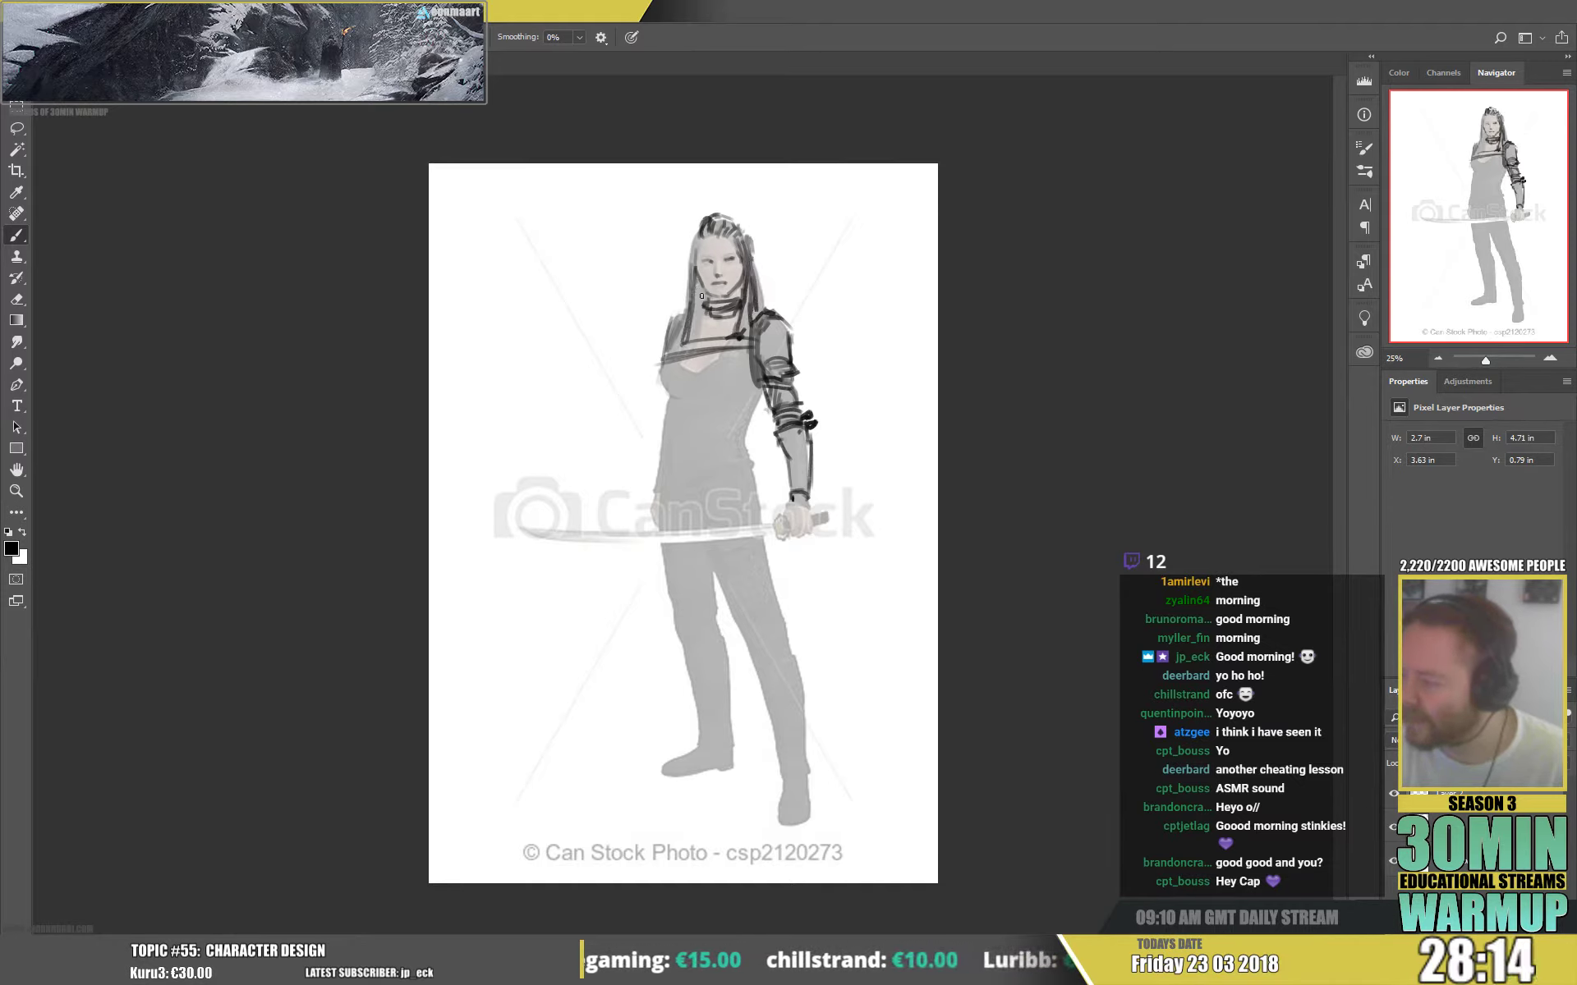
mouse_move(699, 297)
mouse_down()
mouse_move(693, 233)
mouse_move(743, 232)
mouse_up()
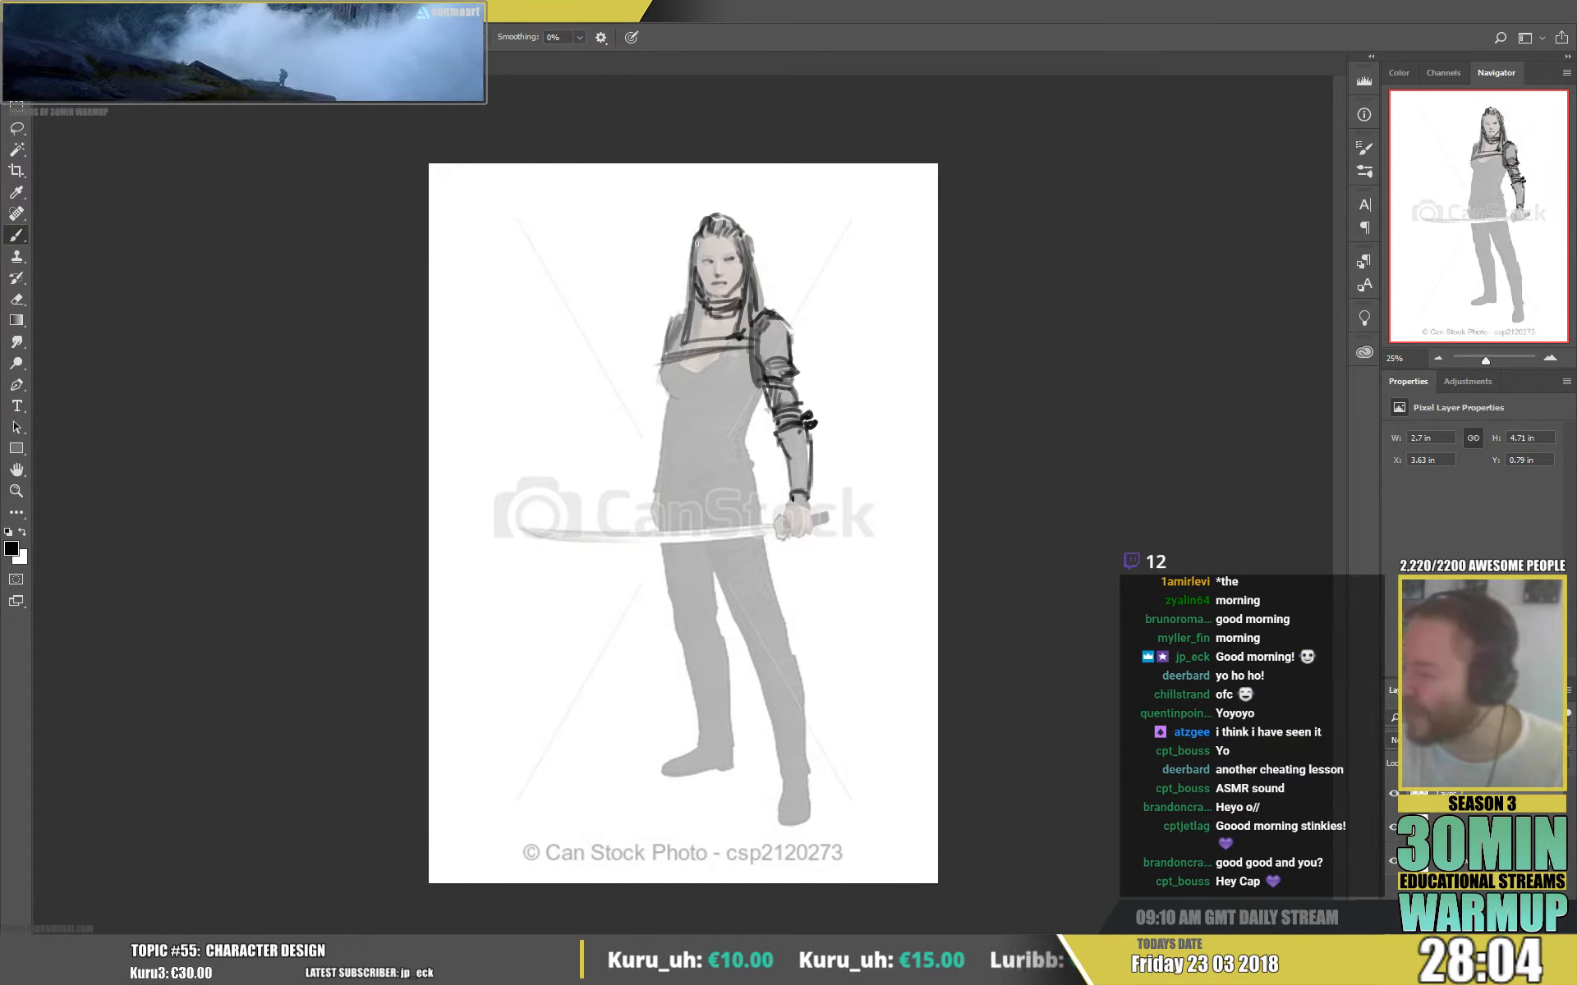
drag(704, 238, 721, 211)
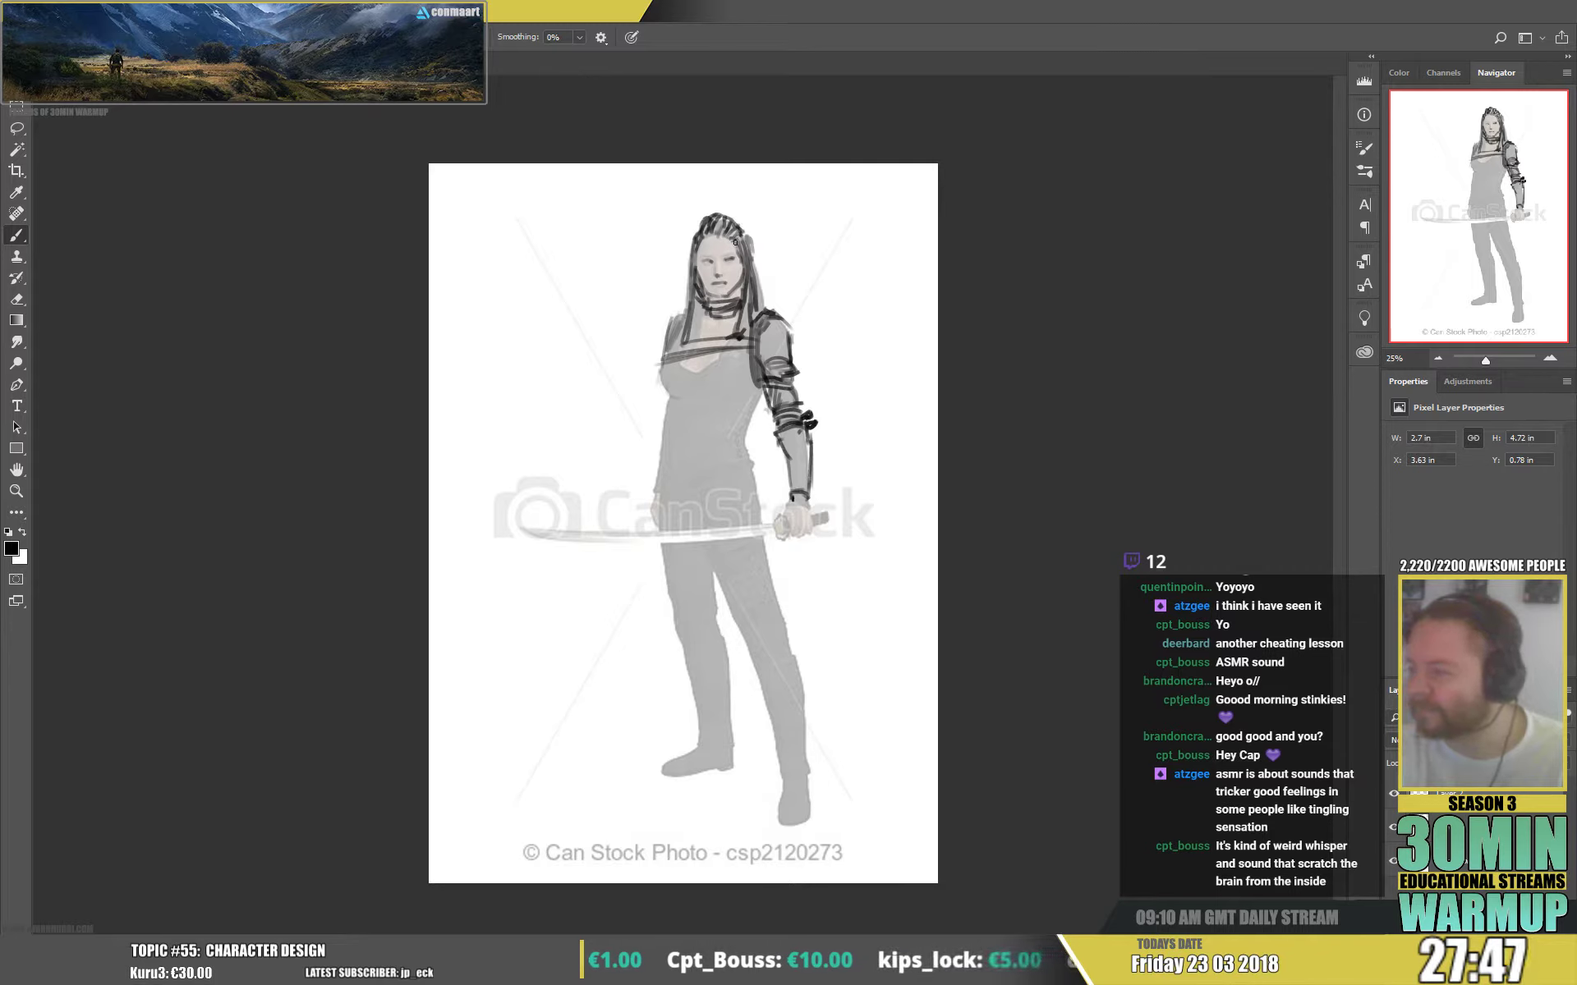
key(e)
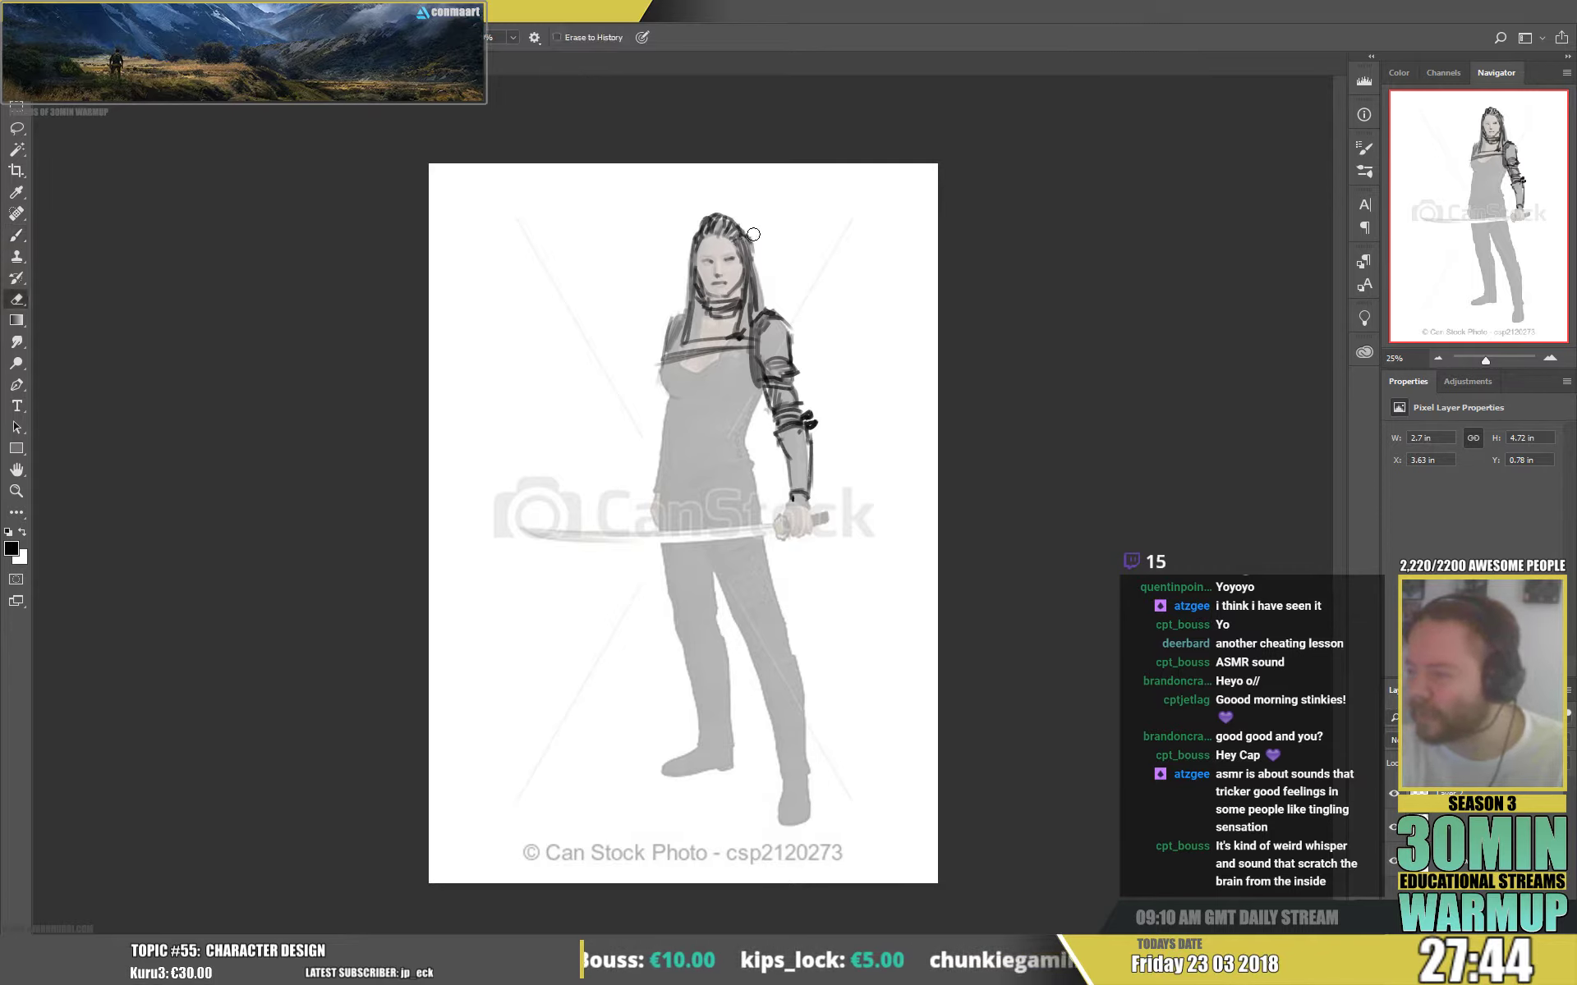
key(b)
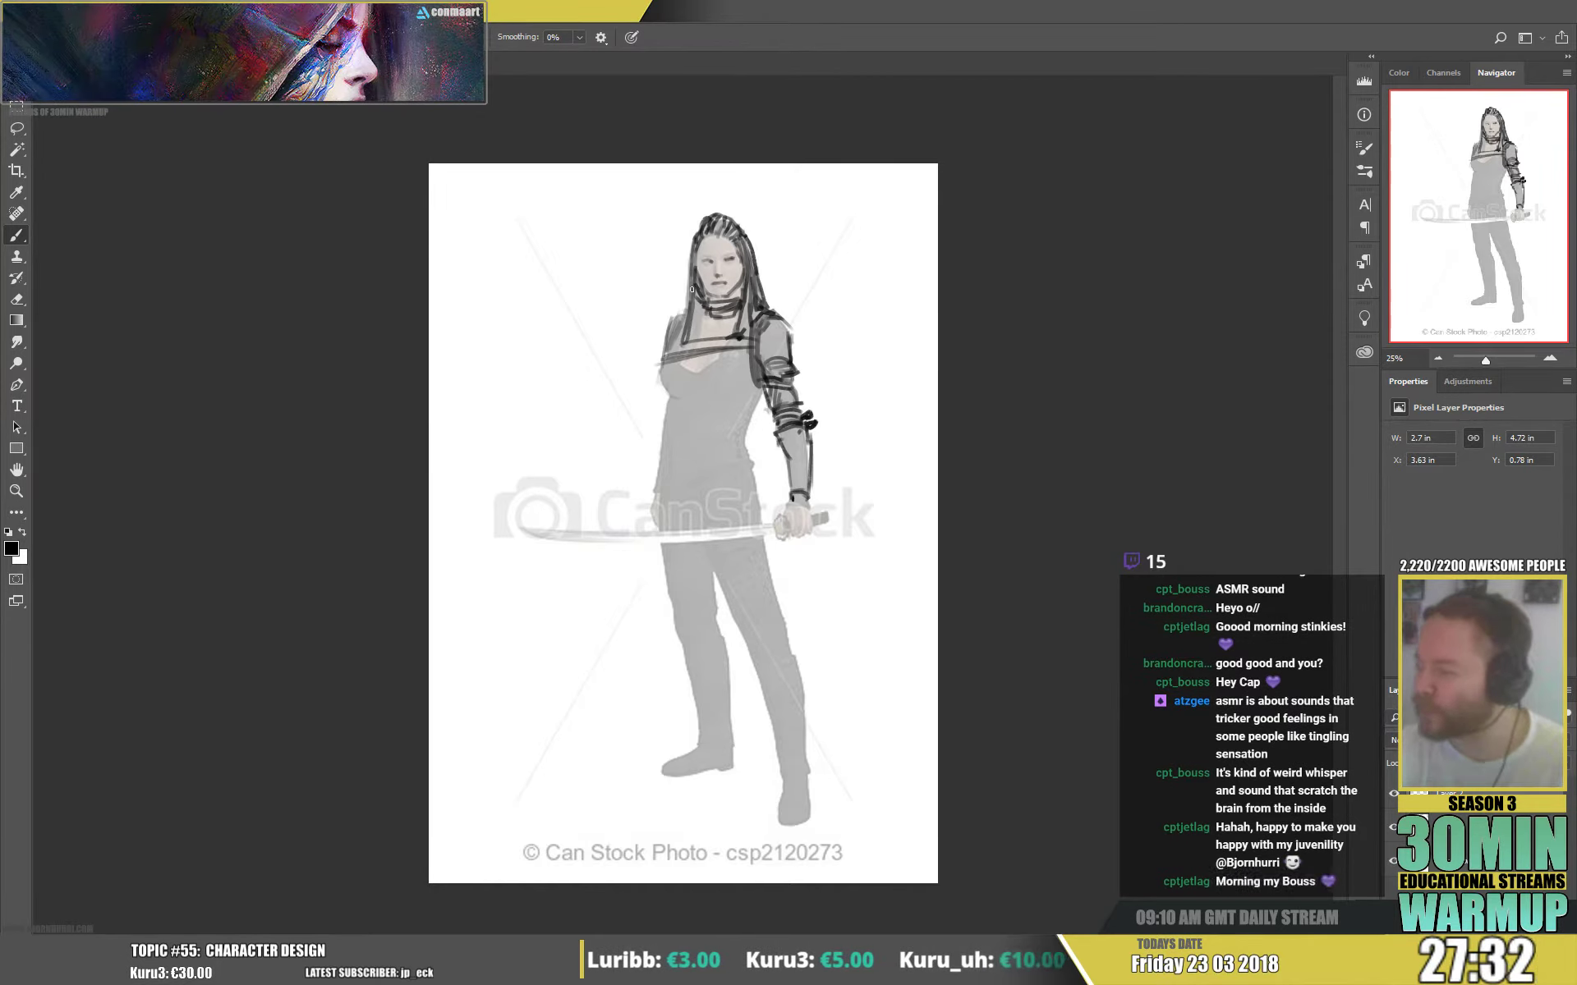
- Outline the bust with its neckline opening and lower edge, and define the shoulder opposite the sword arm
drag(688, 287, 660, 396)
mouse_move(750, 371)
mouse_down()
mouse_move(735, 392)
mouse_move(698, 391)
mouse_move(662, 354)
mouse_up()
drag(662, 348, 680, 362)
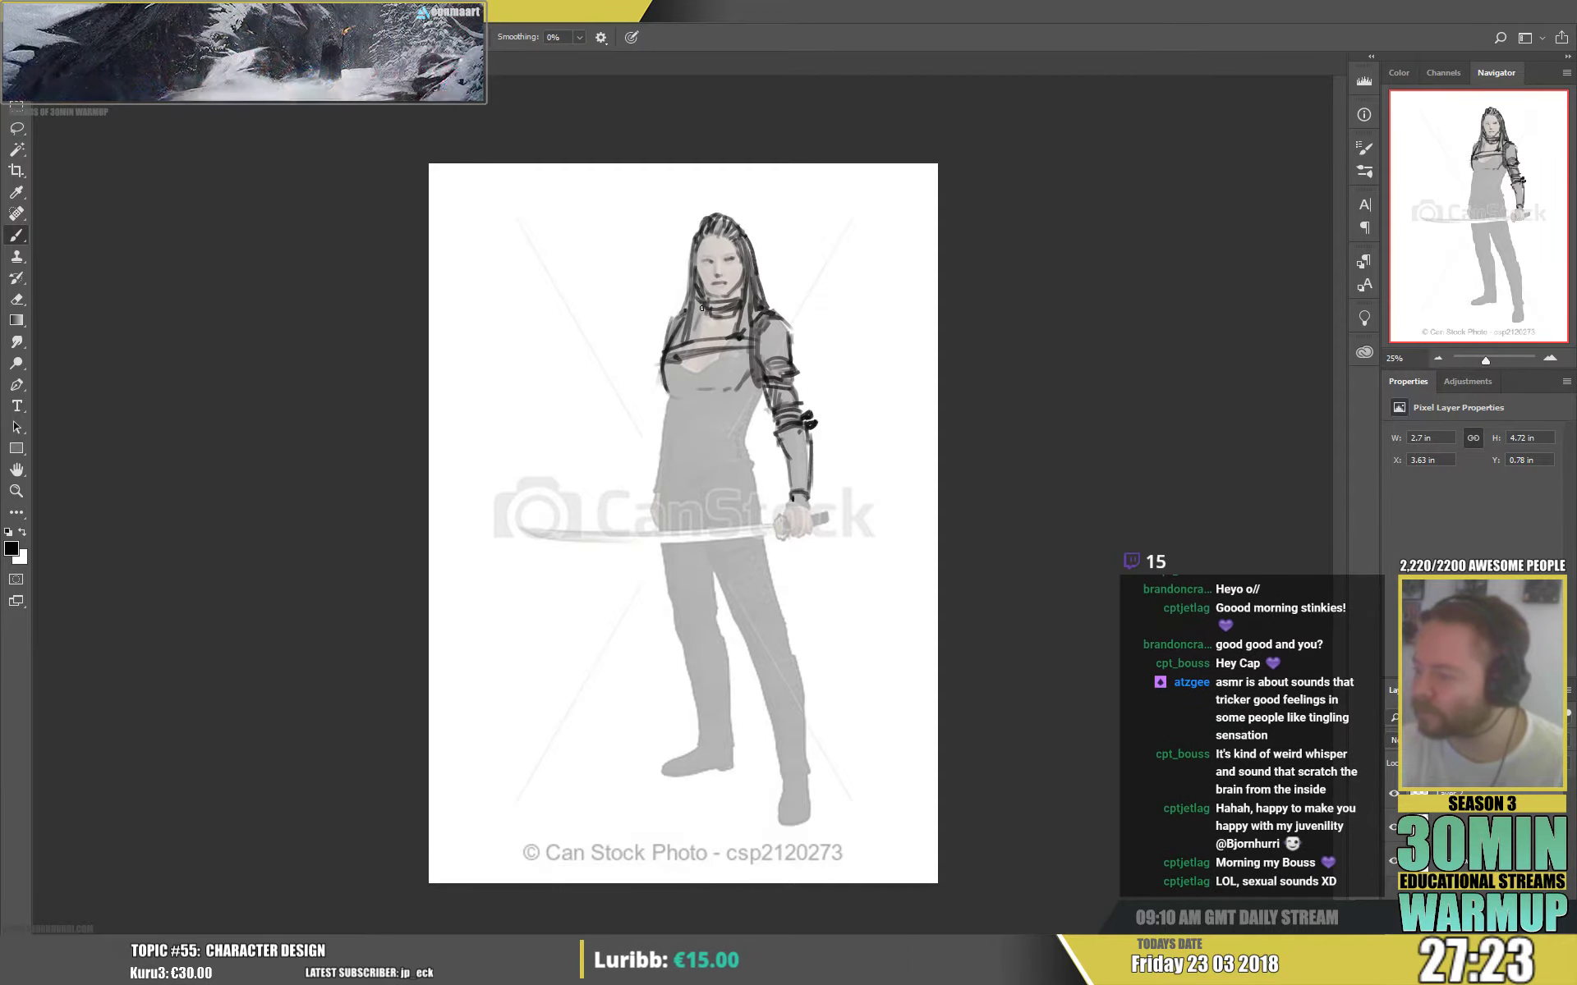
drag(691, 371, 725, 351)
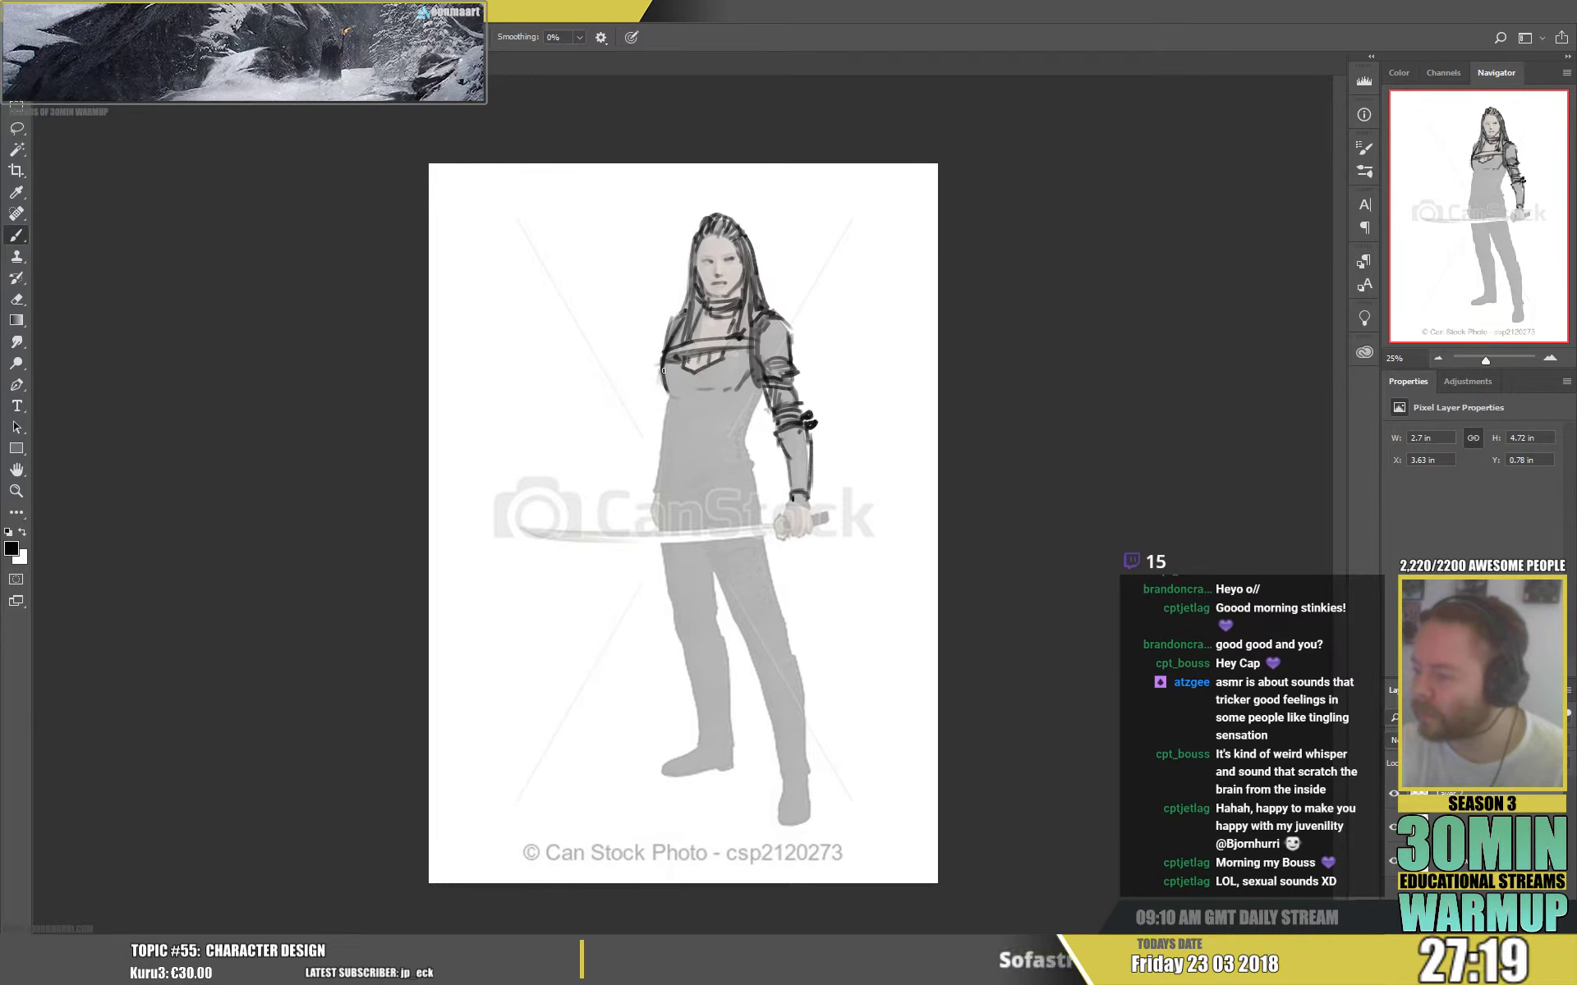
mouse_move(693, 375)
mouse_down()
mouse_move(752, 376)
mouse_move(720, 374)
mouse_up()
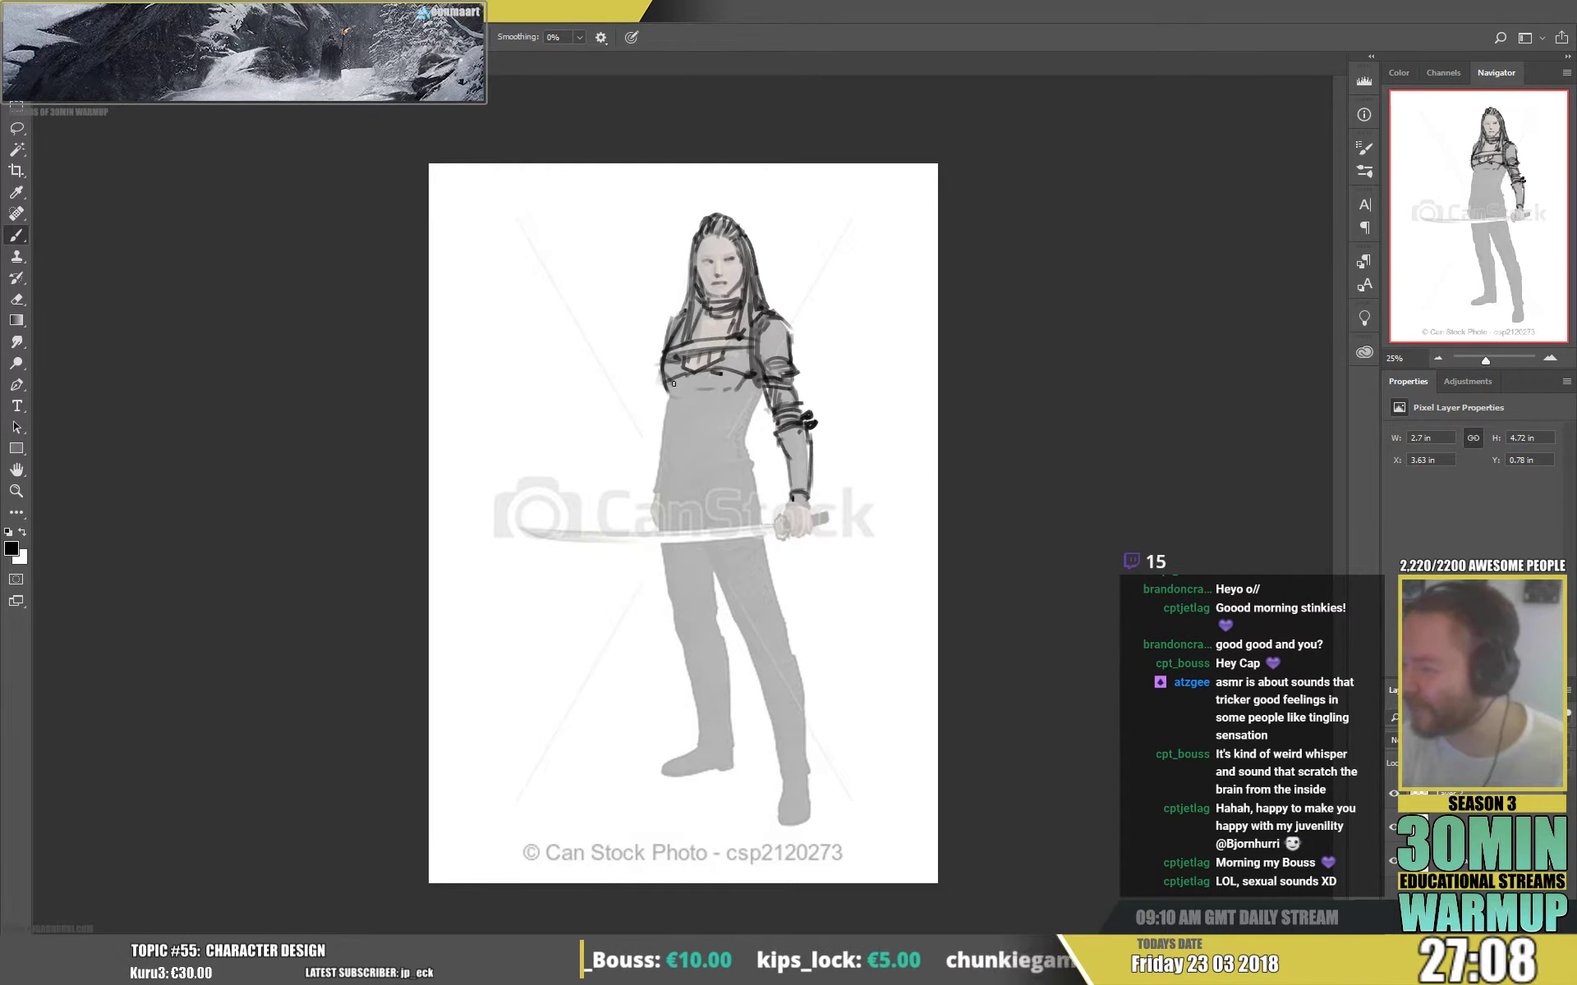
drag(670, 386, 700, 378)
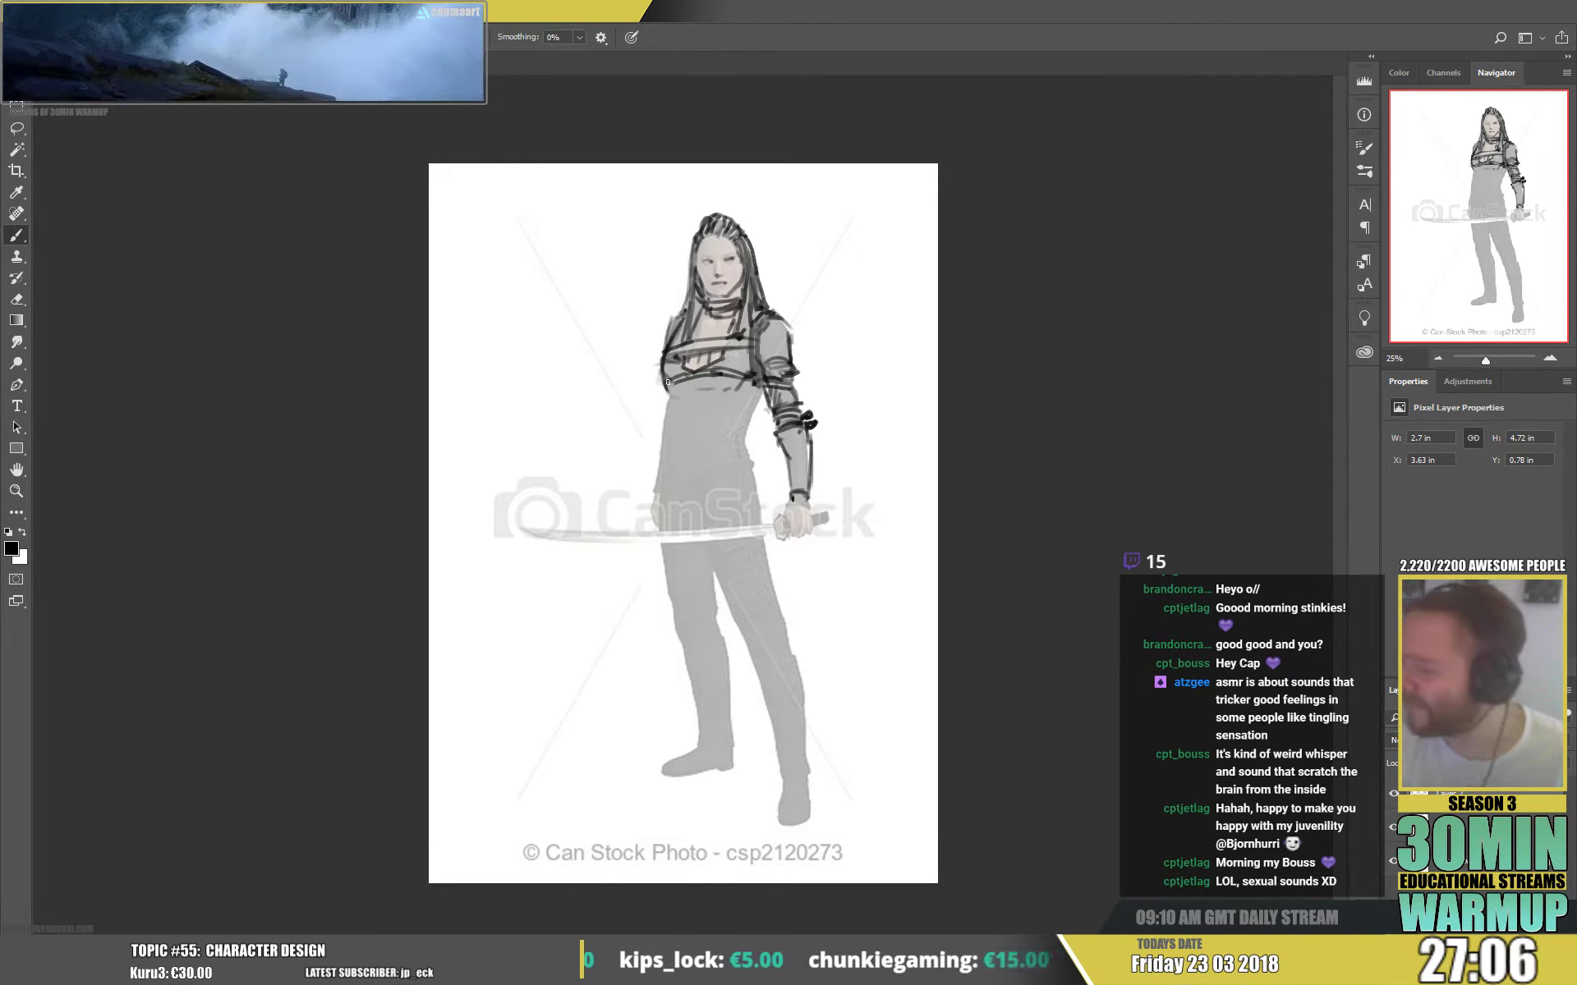
drag(671, 328, 682, 311)
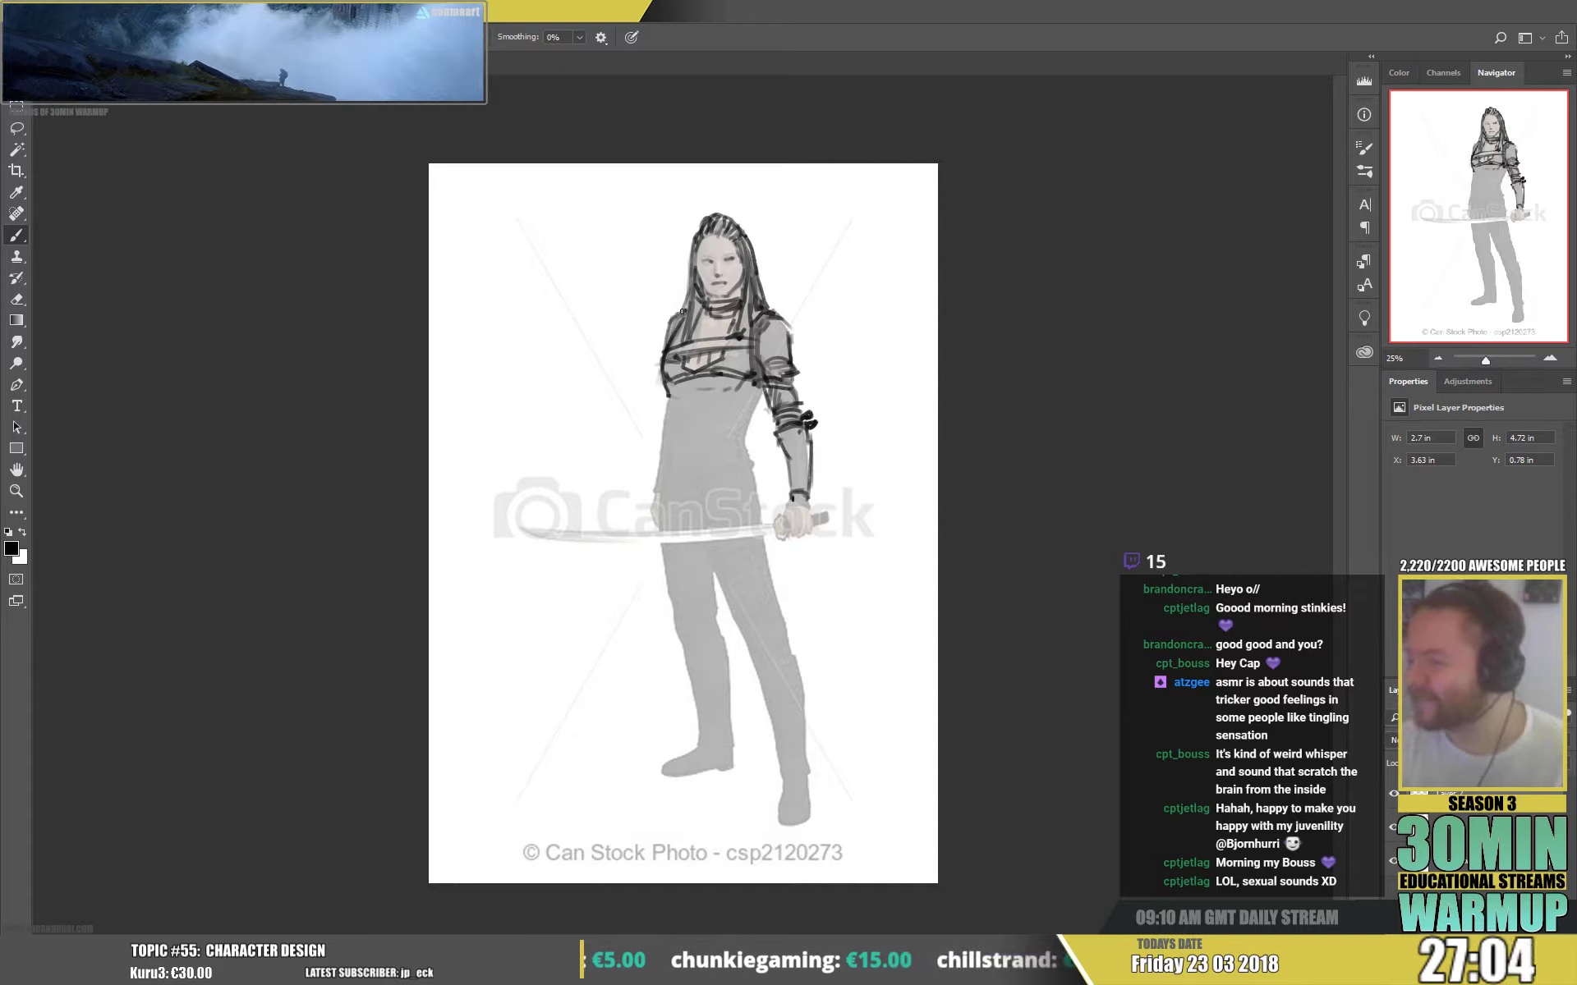
- Draw the free arm's outline and a corset over the waist with horizontal bands, side lacing and a slanted lower edge
drag(661, 404, 649, 489)
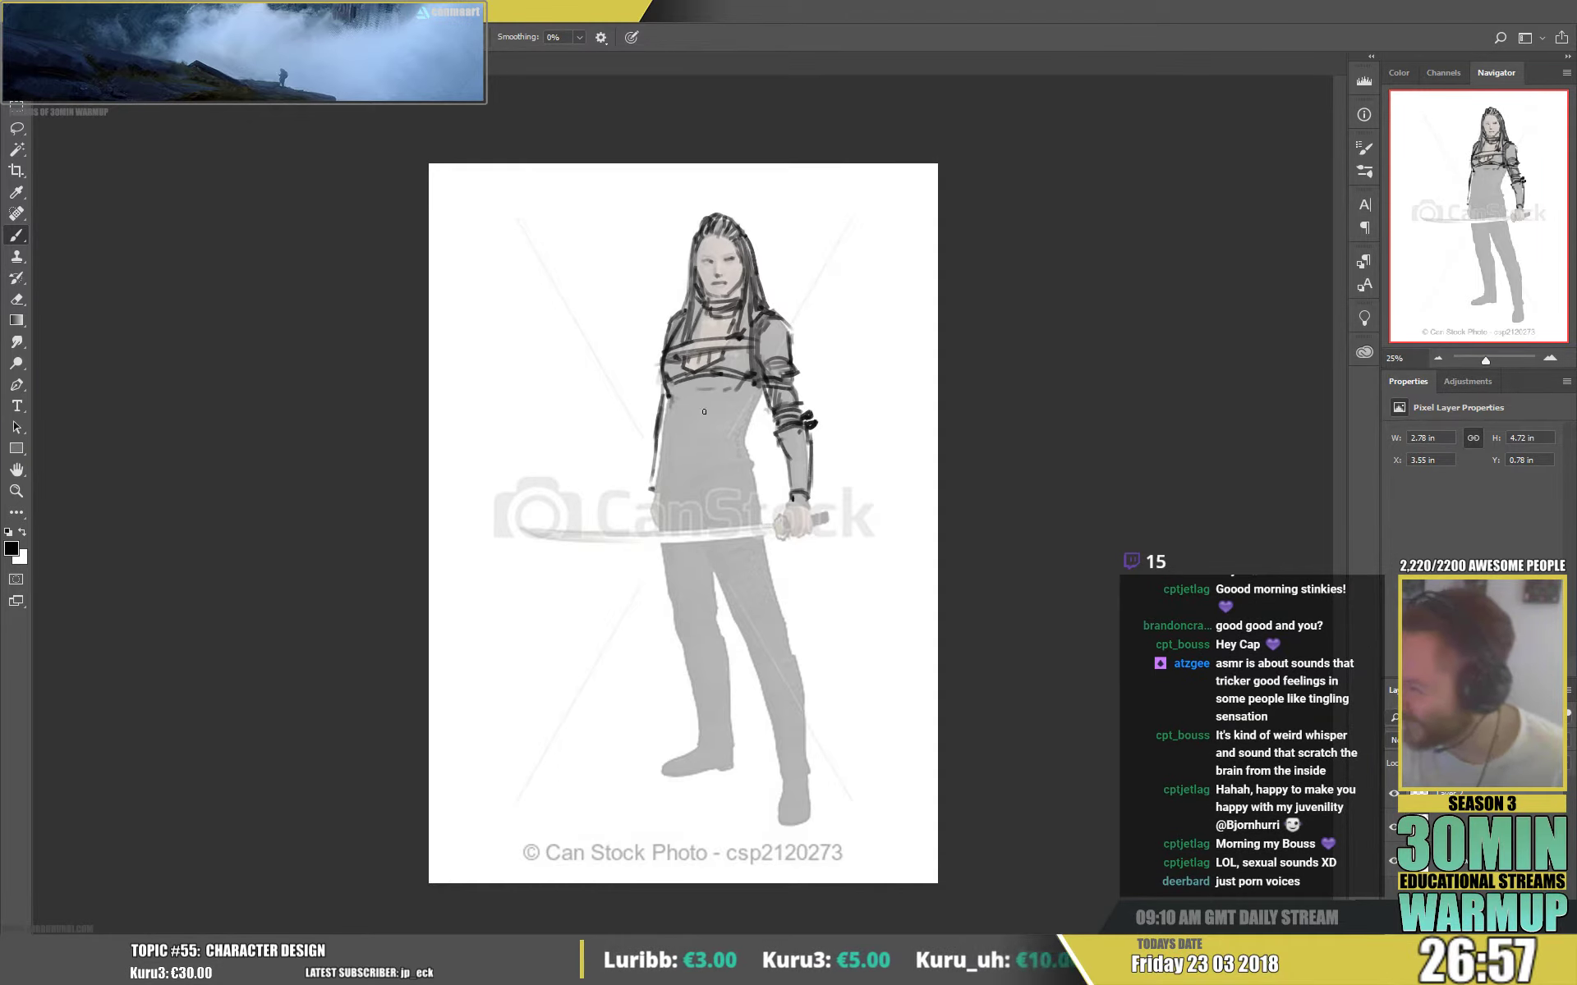
mouse_move(669, 410)
mouse_down()
mouse_move(759, 415)
mouse_move(676, 411)
mouse_move(664, 463)
mouse_move(749, 460)
mouse_up()
mouse_move(657, 465)
mouse_down()
mouse_move(729, 460)
mouse_move(736, 441)
mouse_move(740, 460)
mouse_move(766, 388)
mouse_up()
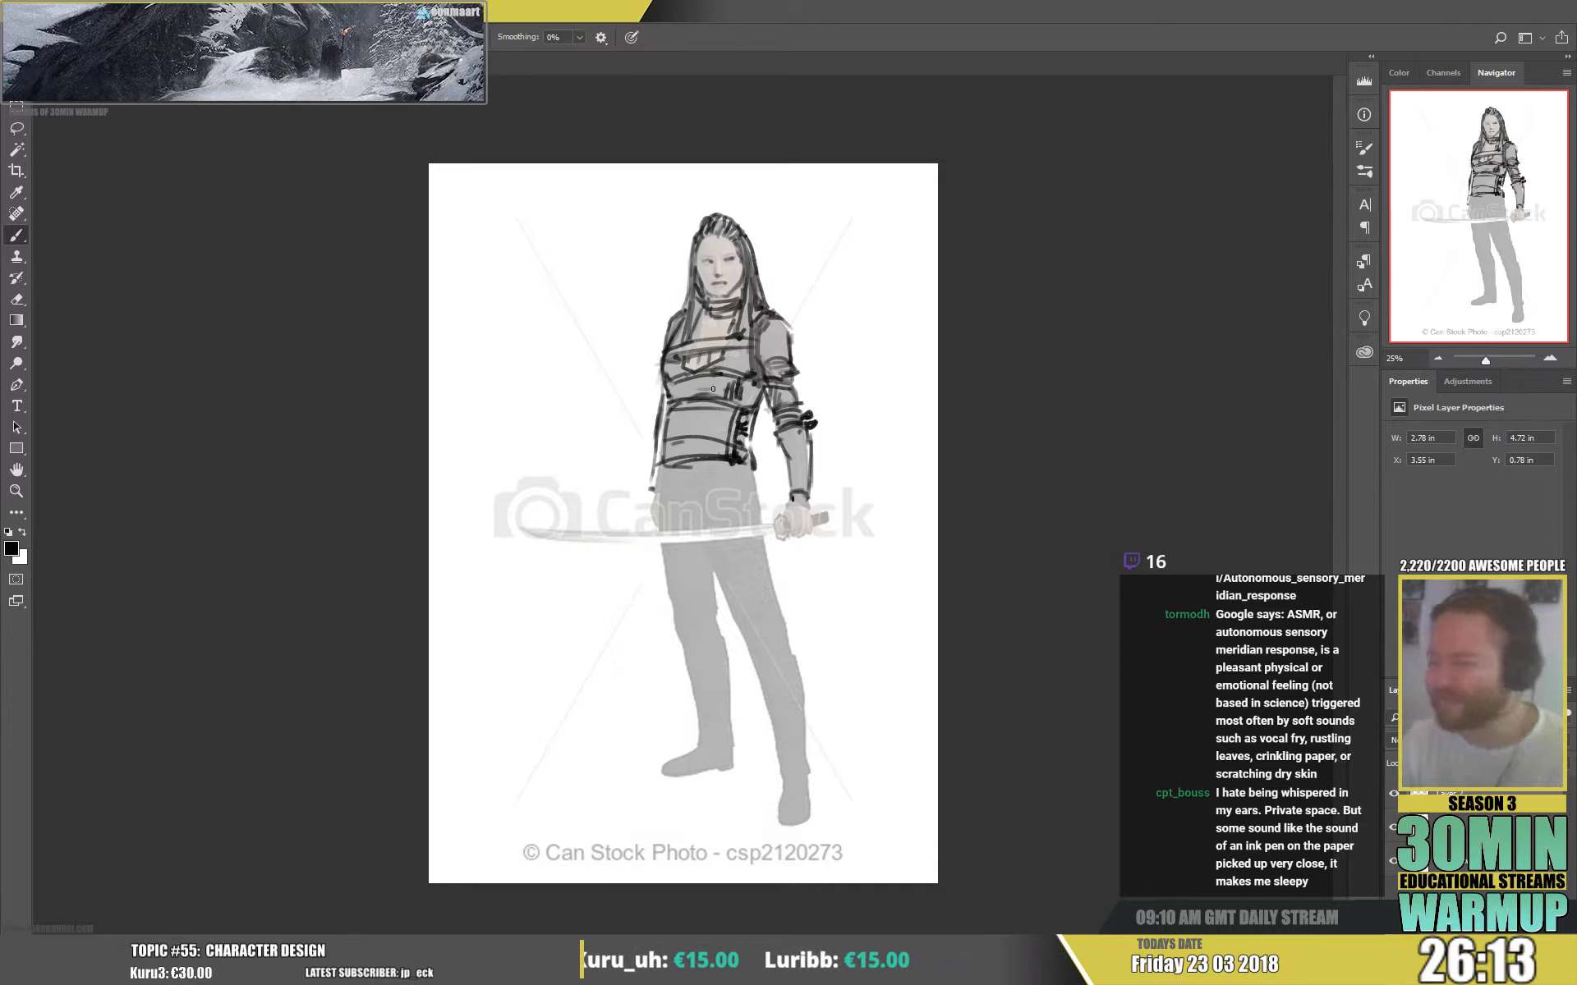
drag(670, 393, 744, 385)
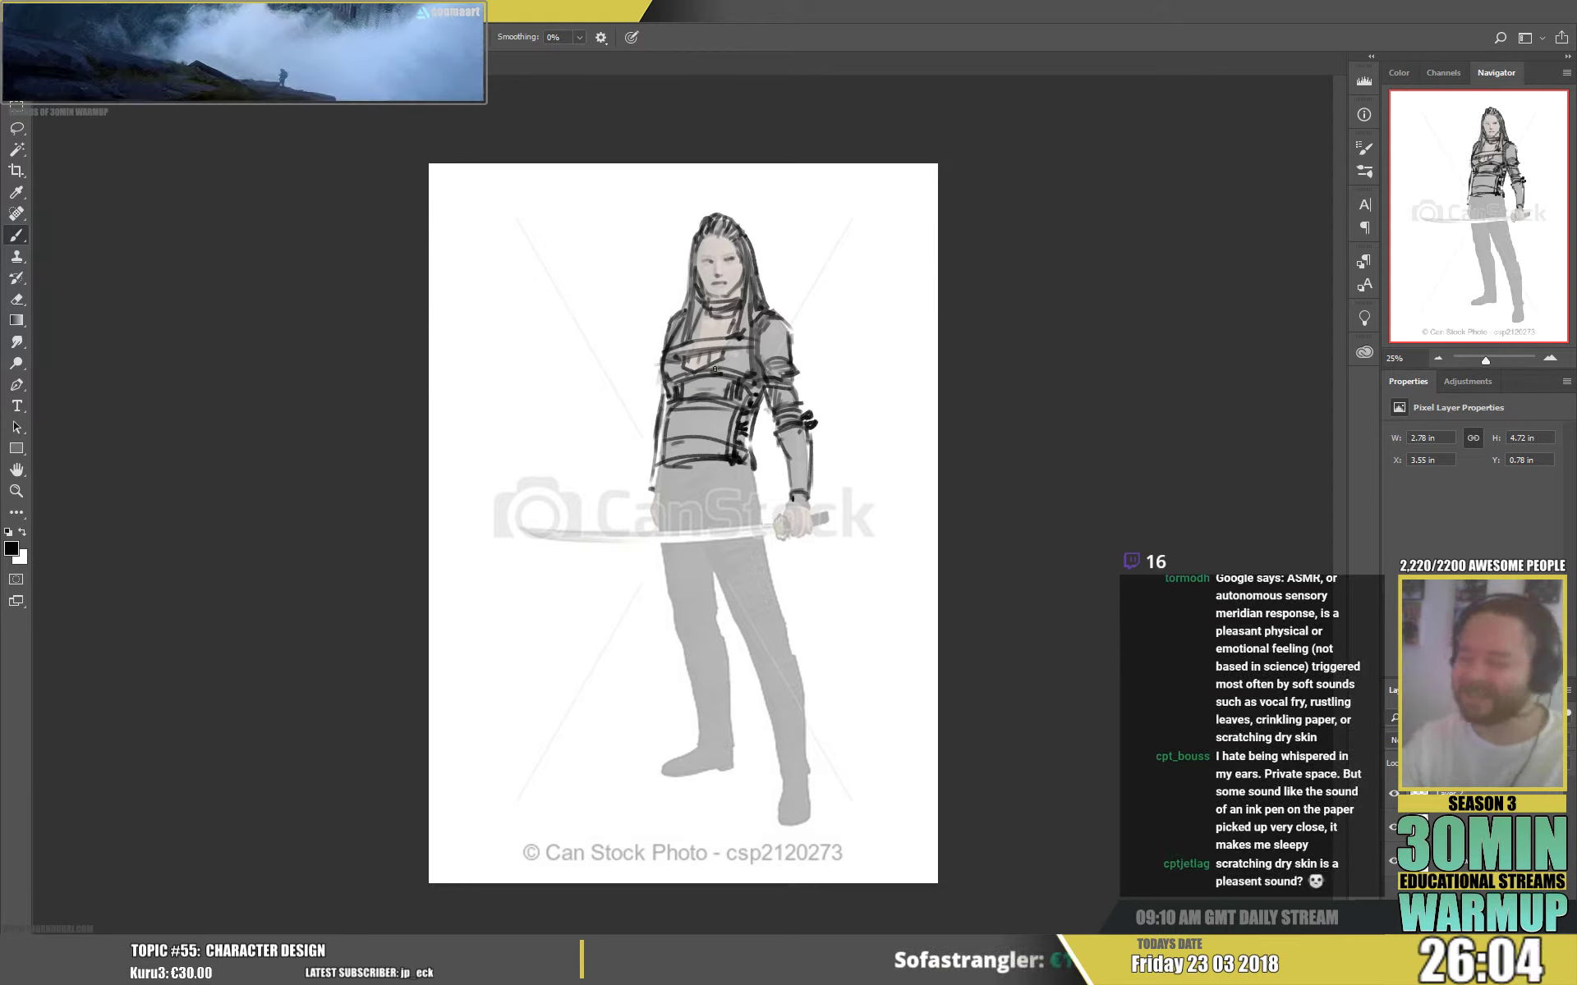
mouse_move(671, 408)
mouse_down()
mouse_move(673, 468)
mouse_move(771, 492)
mouse_move(744, 485)
mouse_up()
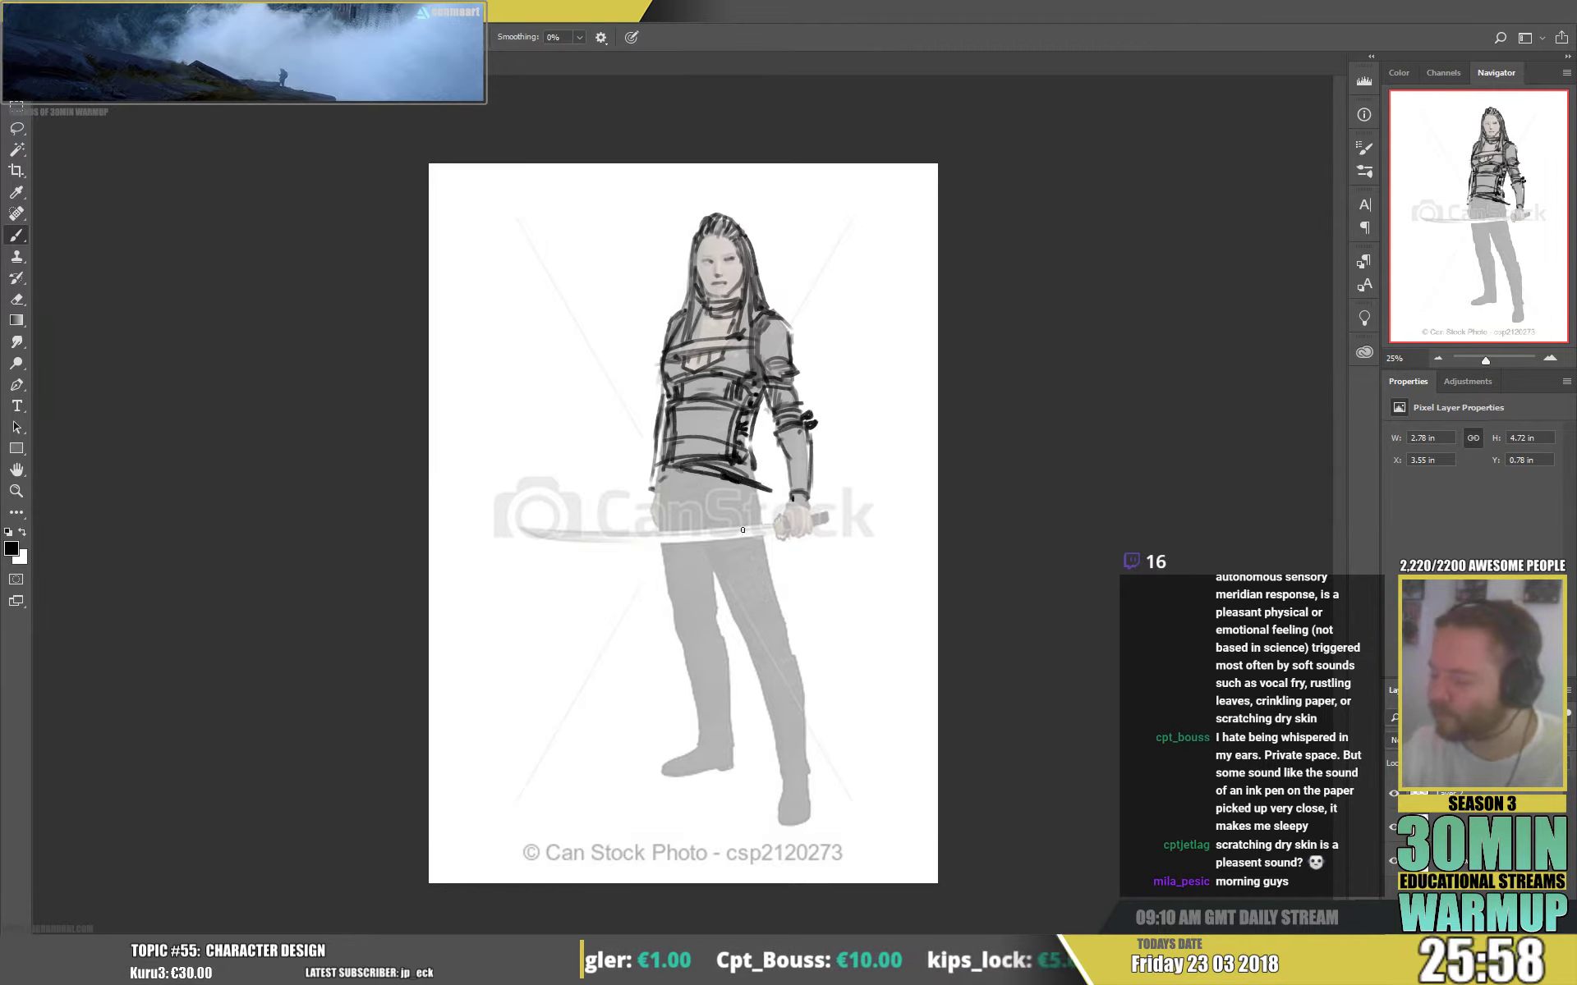
- Draw curved boot tops across both thighs and outline the leg on the sword blade's side down to the ankle
drag(716, 575, 770, 559)
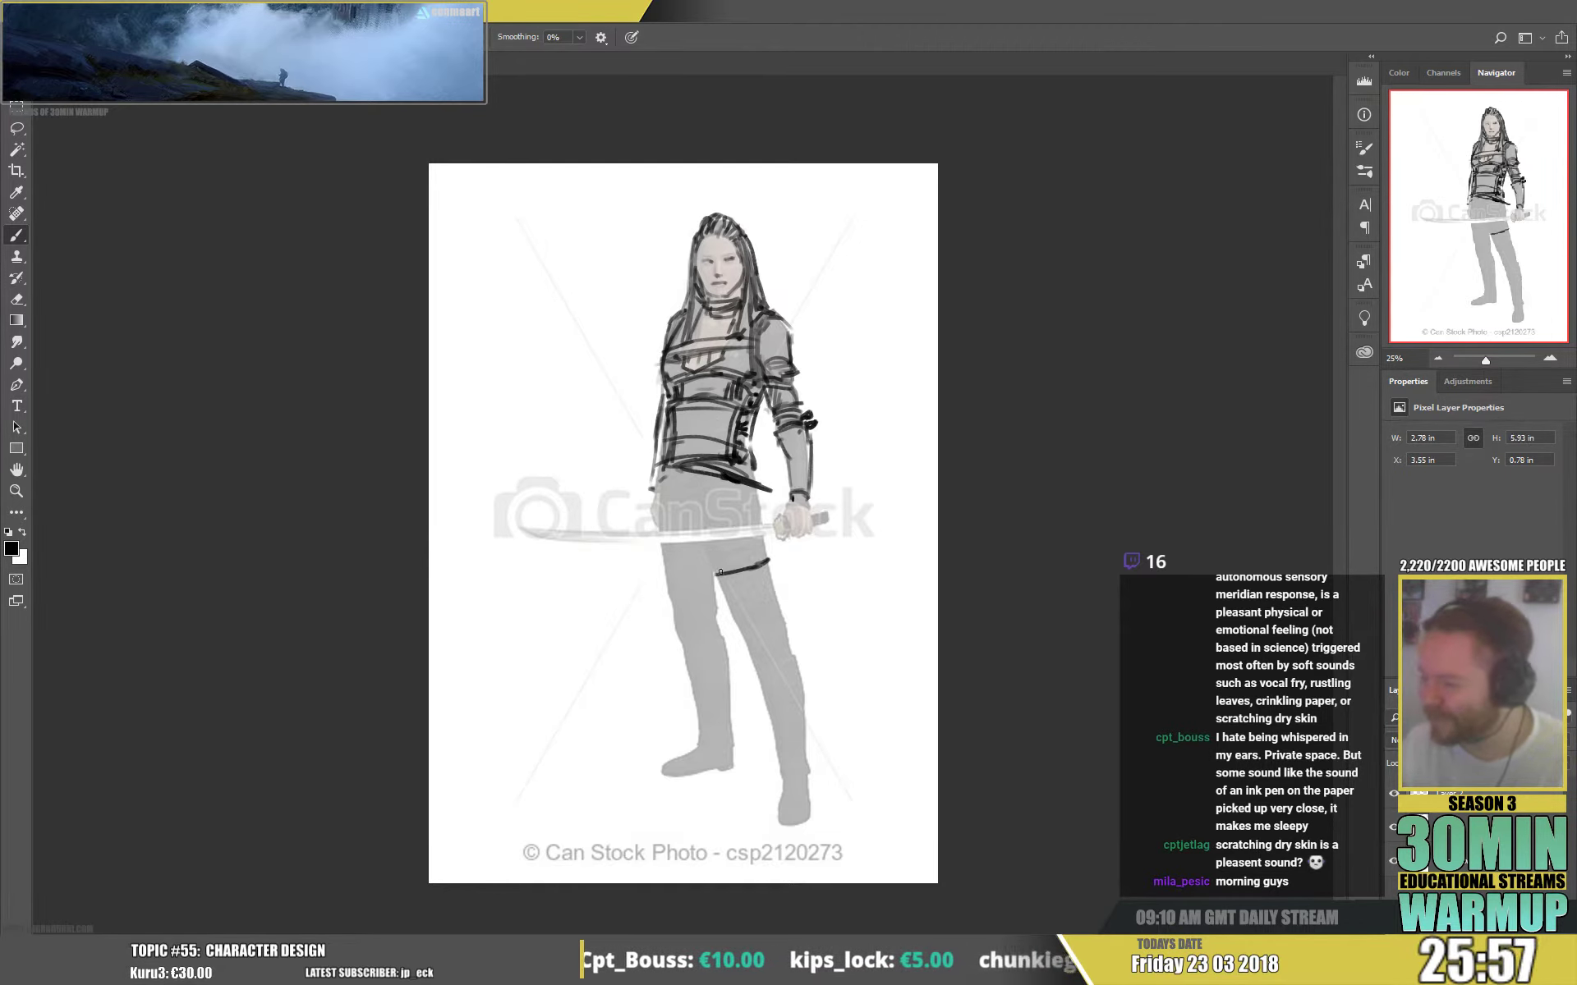
drag(662, 561, 706, 566)
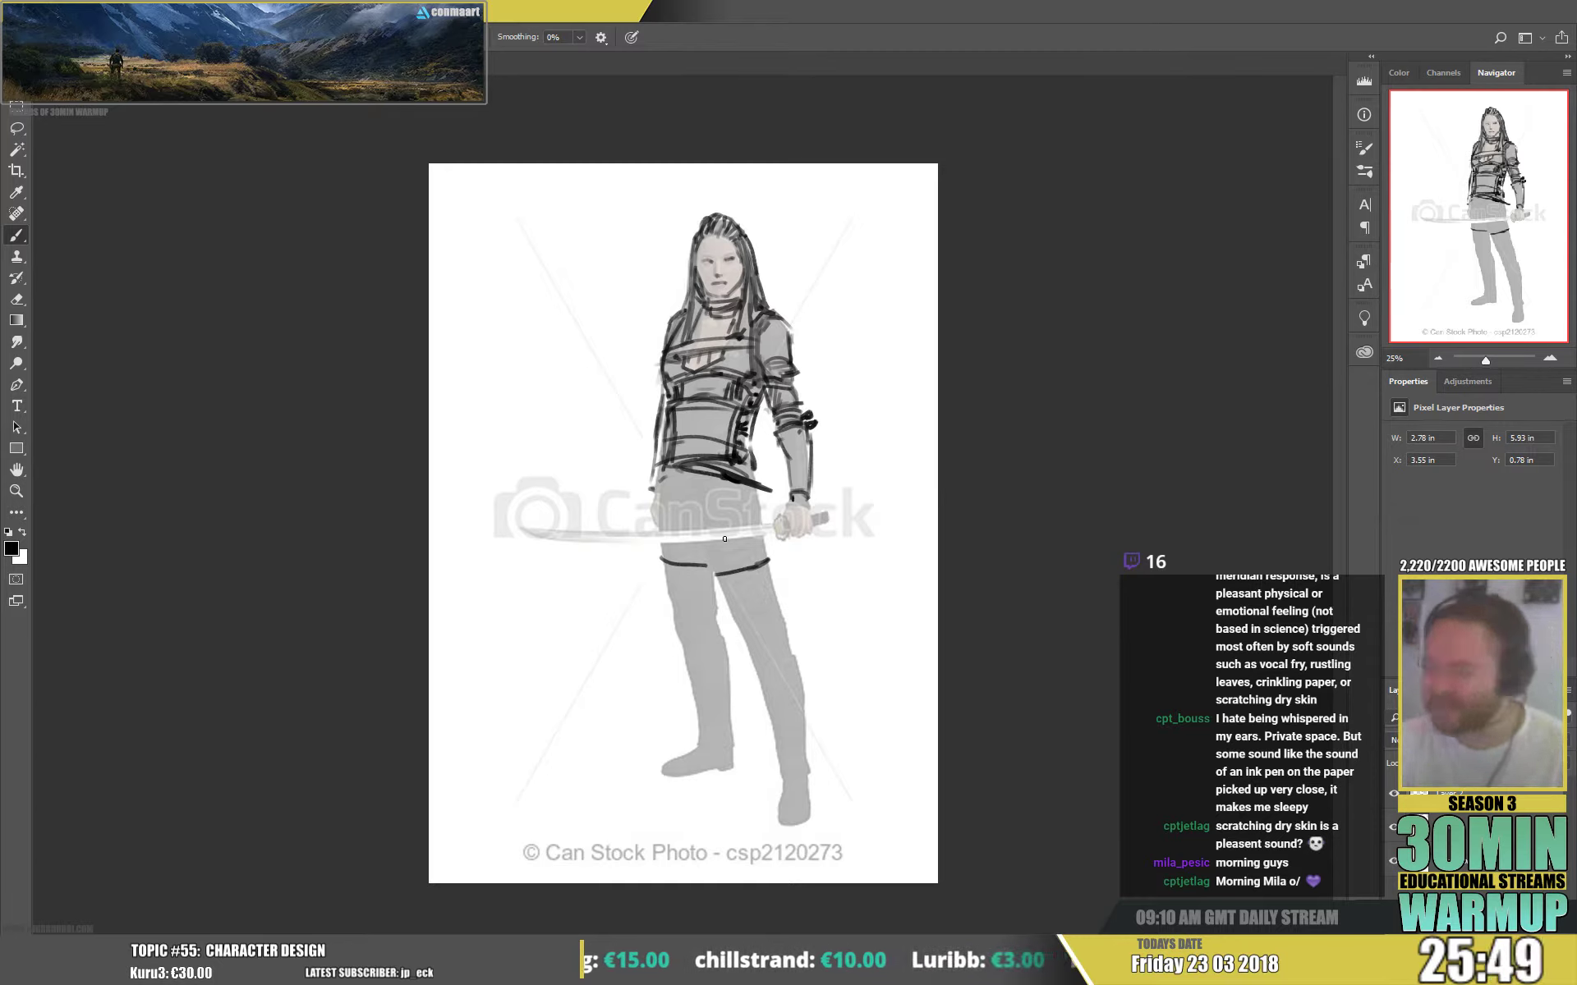
drag(660, 558, 689, 686)
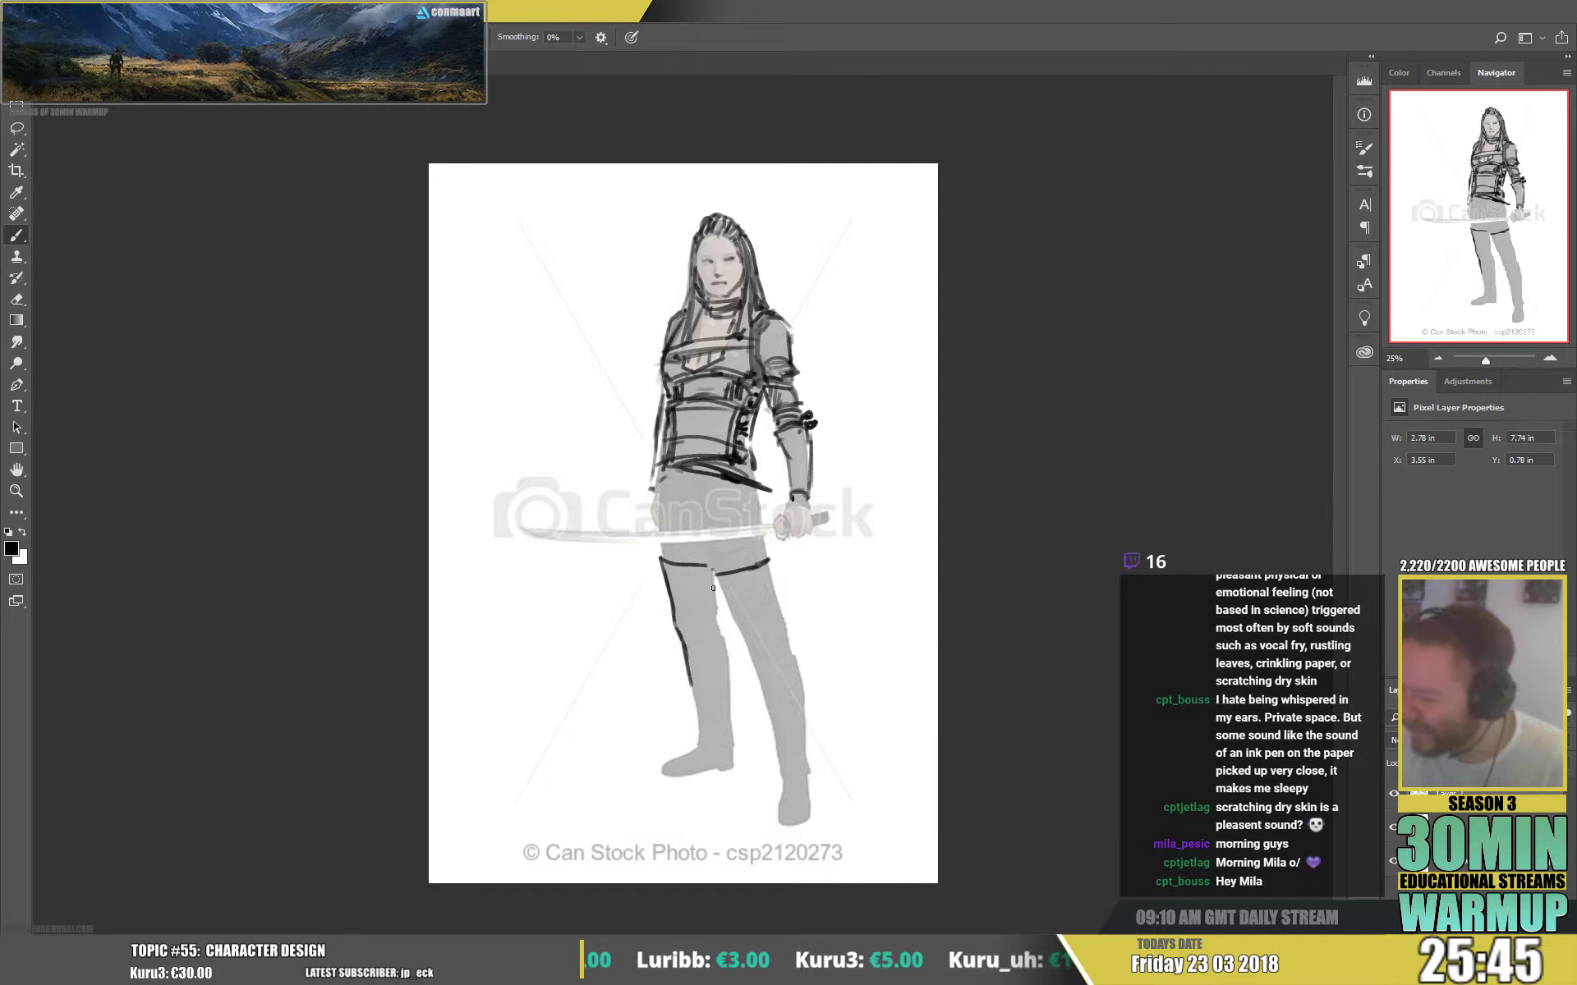
mouse_move(713, 588)
mouse_down()
mouse_move(729, 721)
mouse_move(698, 716)
mouse_move(729, 738)
mouse_up()
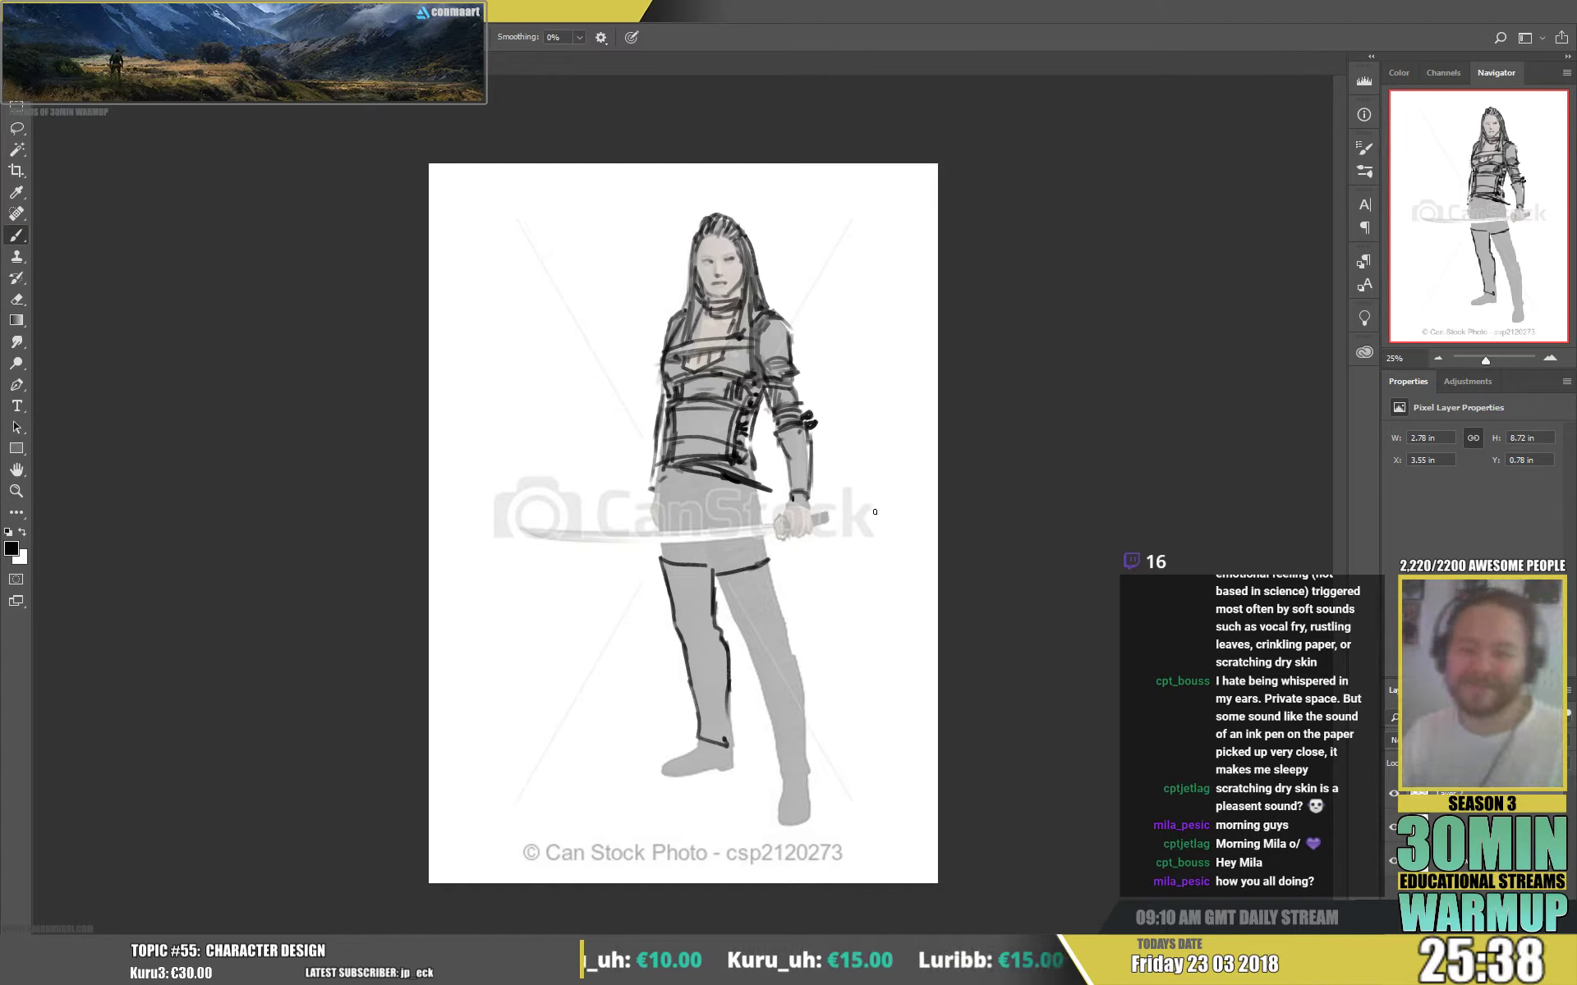
mouse_move(727, 708)
mouse_down()
mouse_move(732, 749)
mouse_move(703, 744)
mouse_up()
- Outline the leg on the sword hilt's side with its knee guard and foot, and complete the other foot's outline
drag(714, 569, 773, 681)
drag(780, 664, 779, 651)
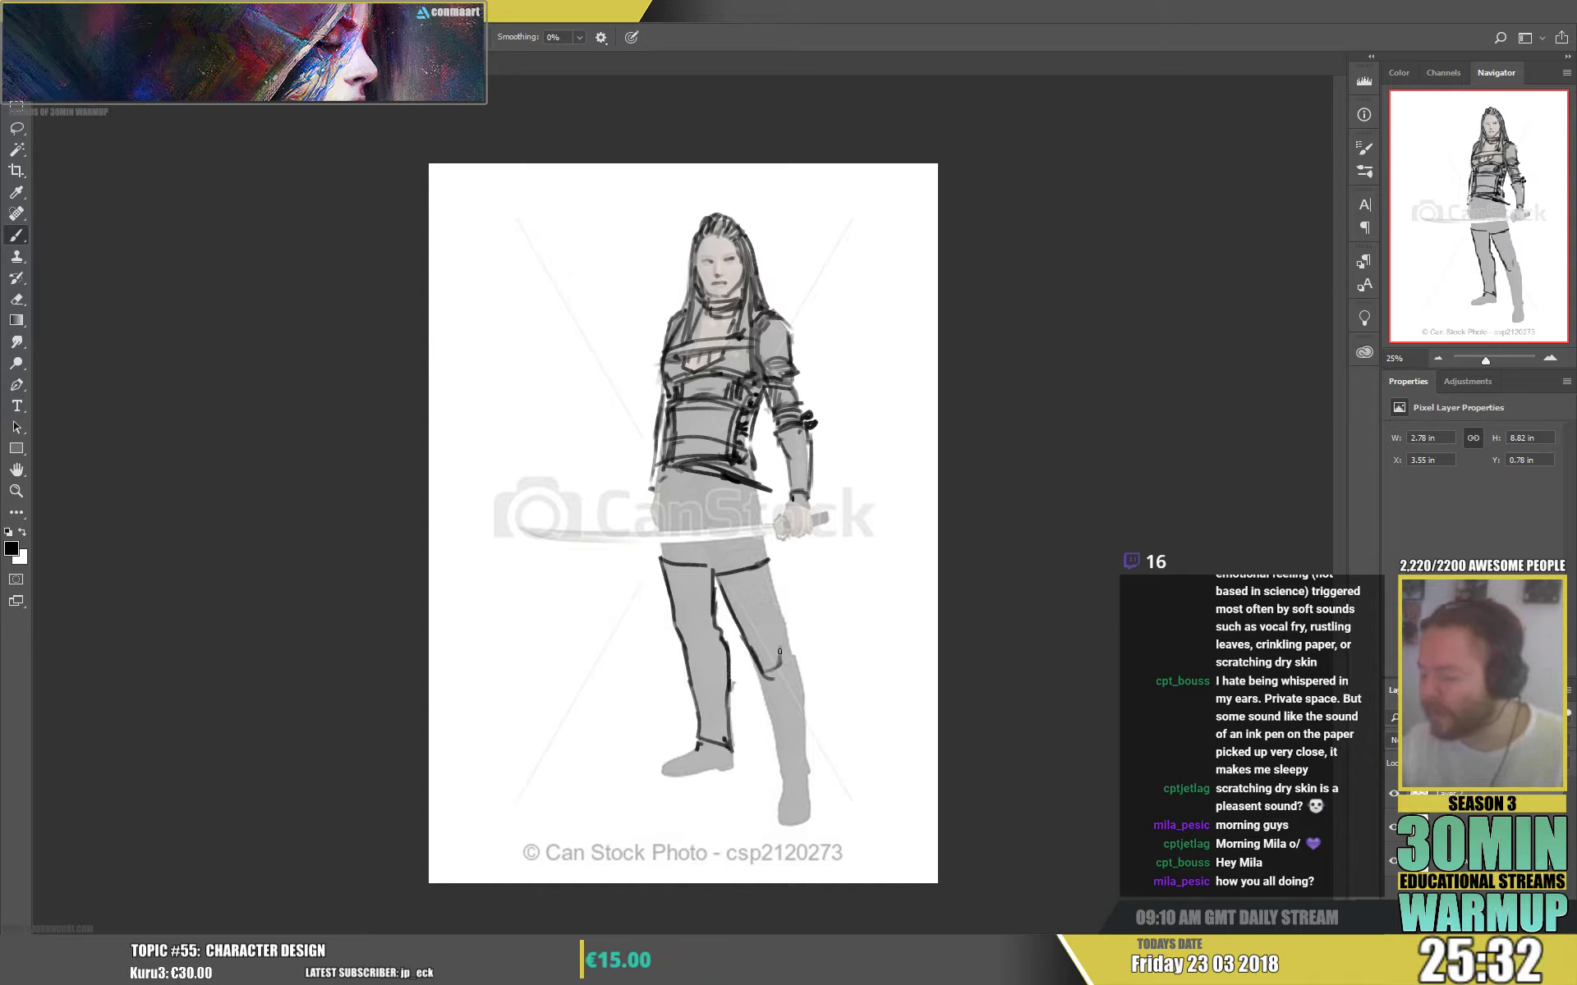
mouse_move(768, 557)
mouse_down()
mouse_move(810, 706)
mouse_move(803, 760)
mouse_up()
mouse_move(756, 662)
mouse_down()
mouse_move(782, 779)
mouse_move(811, 762)
mouse_move(779, 817)
mouse_move(808, 821)
mouse_move(811, 776)
mouse_up()
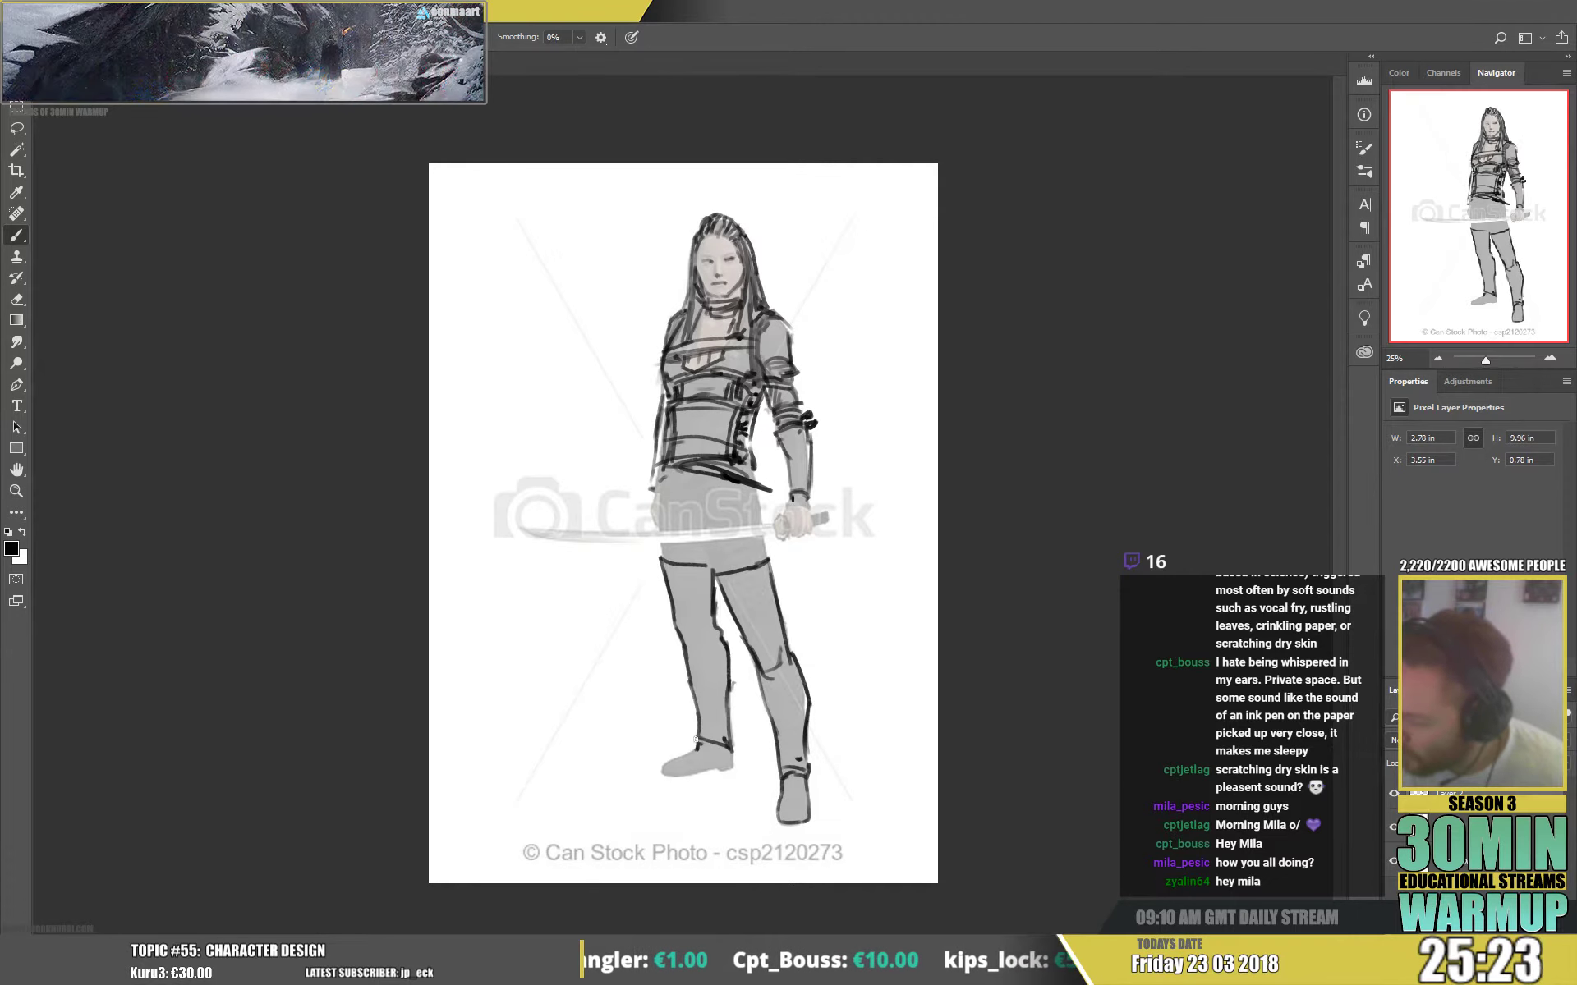
mouse_move(702, 742)
mouse_down()
mouse_move(664, 777)
mouse_move(729, 769)
mouse_move(692, 778)
mouse_move(727, 749)
mouse_up()
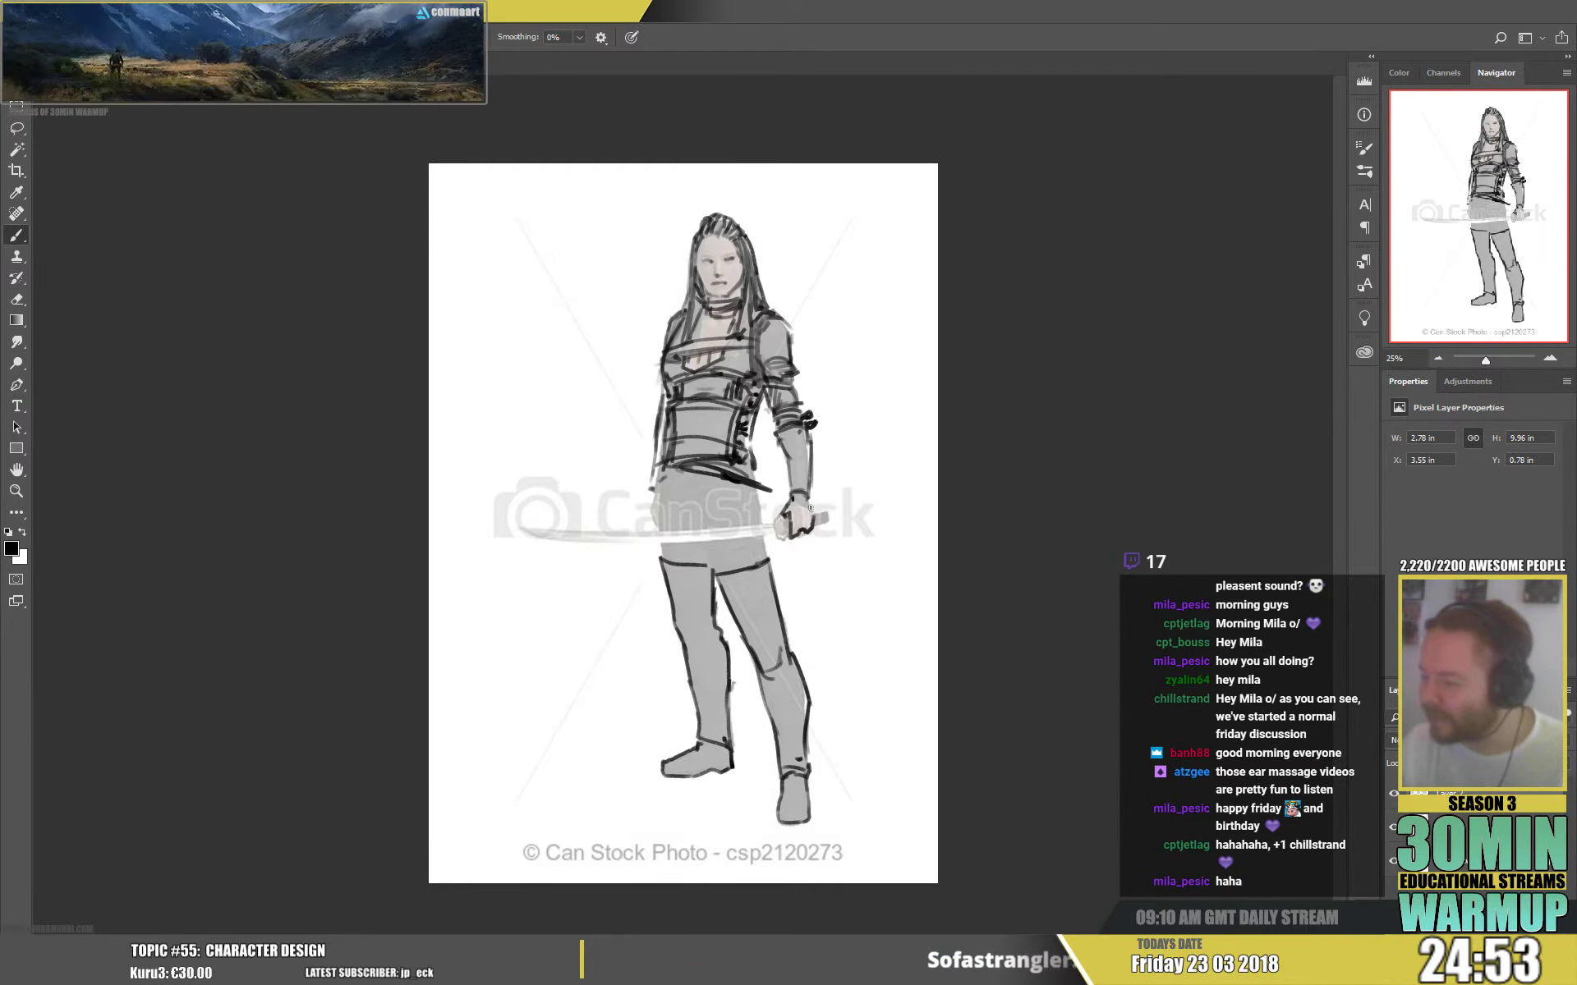
- Outline the sword's blade and grip, and add glove and cuff lines to the hand holding it
mouse_move(783, 519)
mouse_down()
mouse_move(844, 514)
mouse_move(789, 537)
mouse_move(780, 521)
mouse_move(558, 531)
mouse_move(768, 520)
mouse_up()
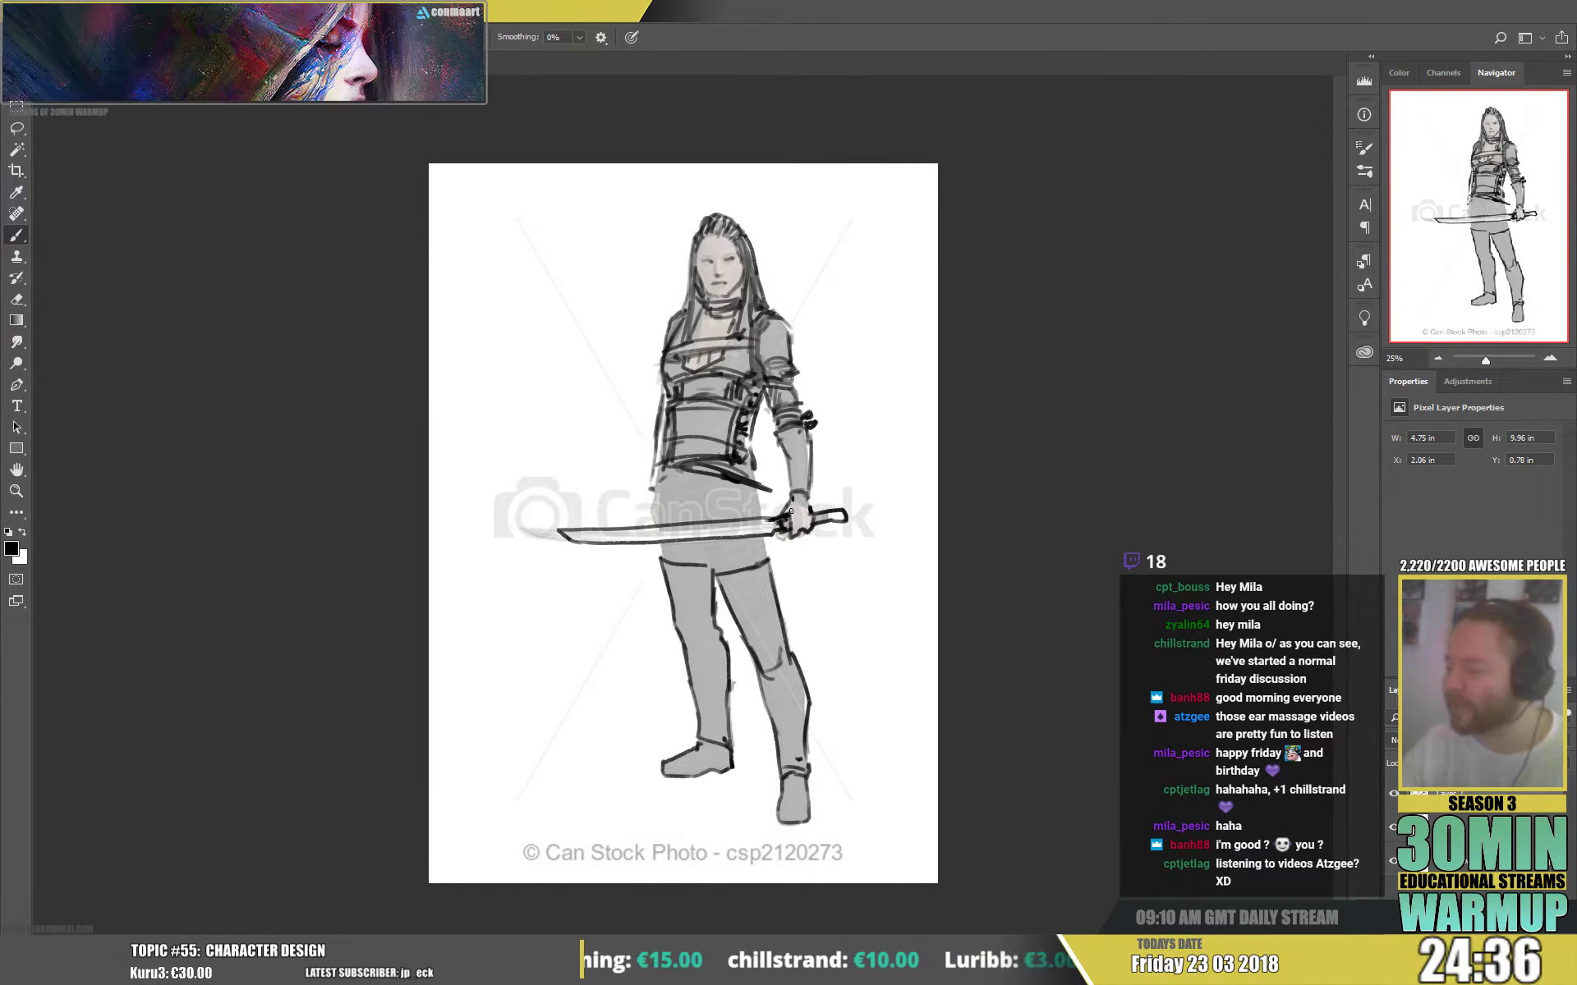
mouse_move(790, 510)
mouse_down()
mouse_move(801, 517)
mouse_move(802, 490)
mouse_up()
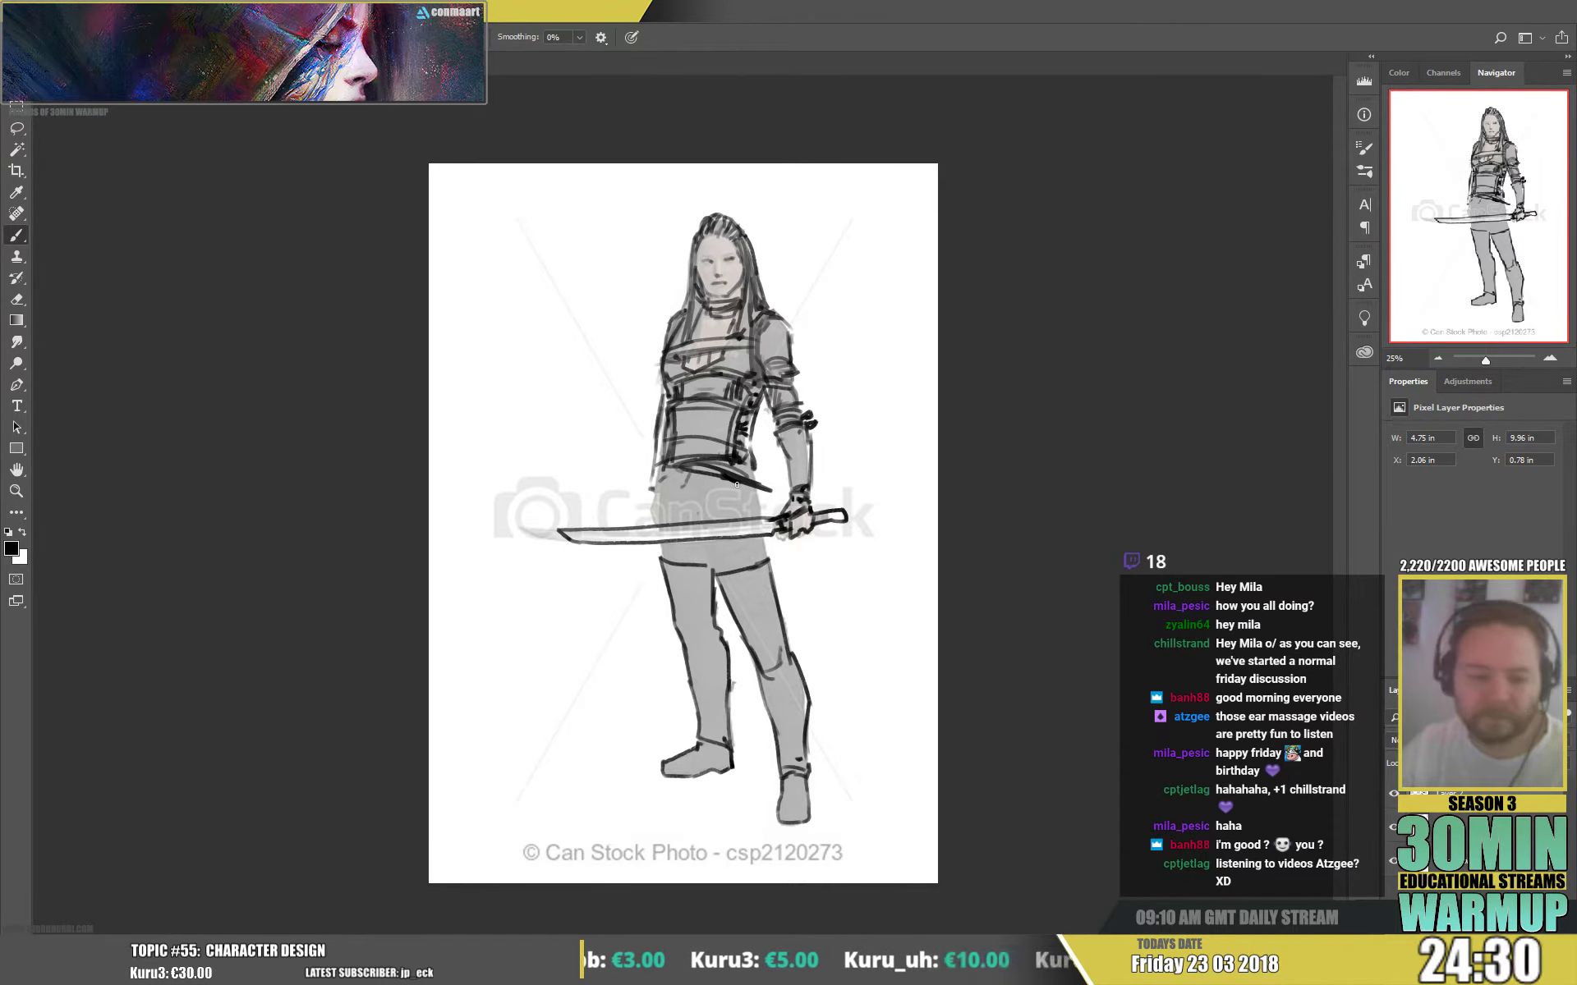
- Draw the band below the corset, add buckles along its sword-blade side, and darken the facial features
right_click(818, 219)
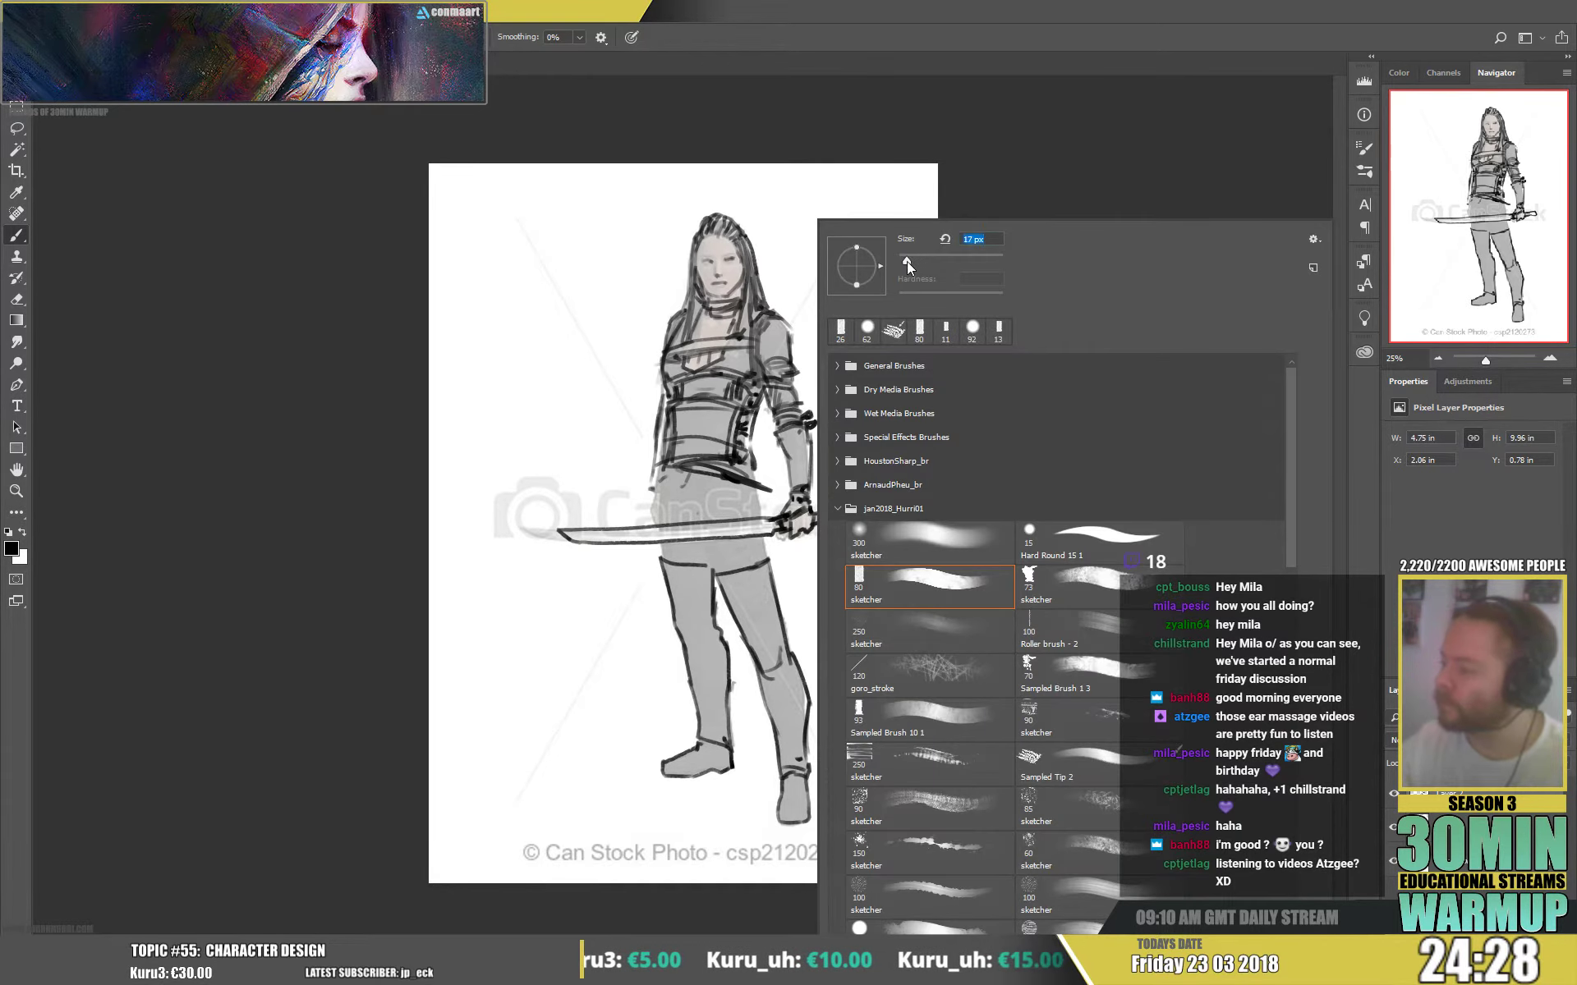
click(1006, 180)
mouse_move(682, 472)
mouse_down()
mouse_move(752, 500)
mouse_move(735, 467)
mouse_up()
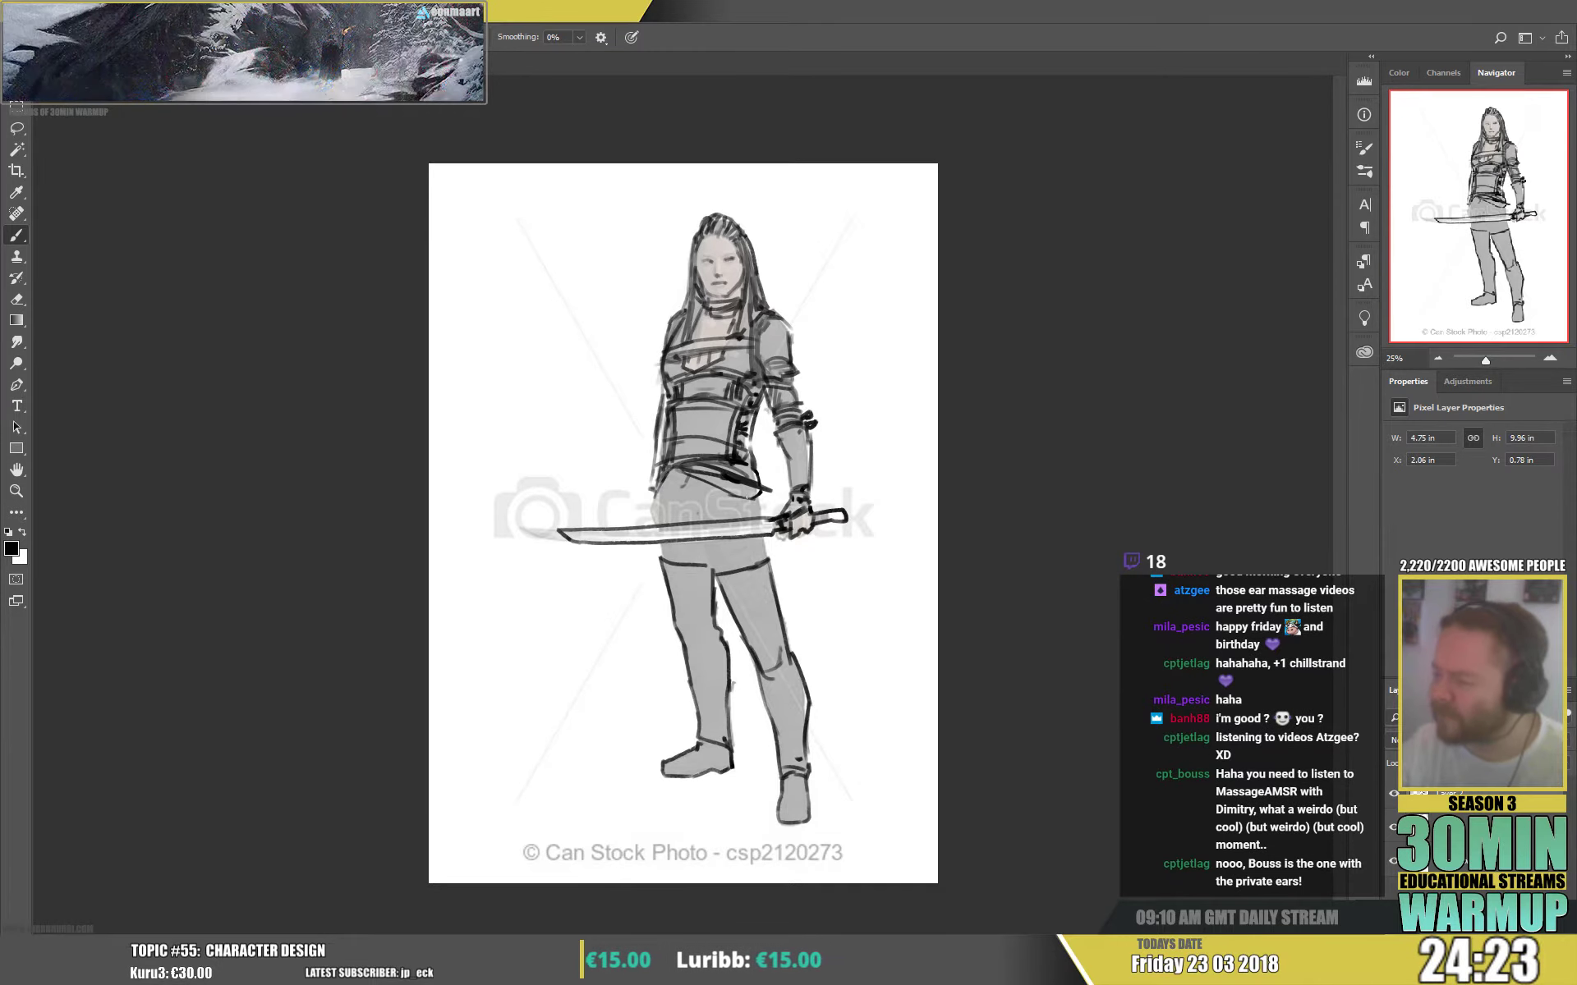
key(e)
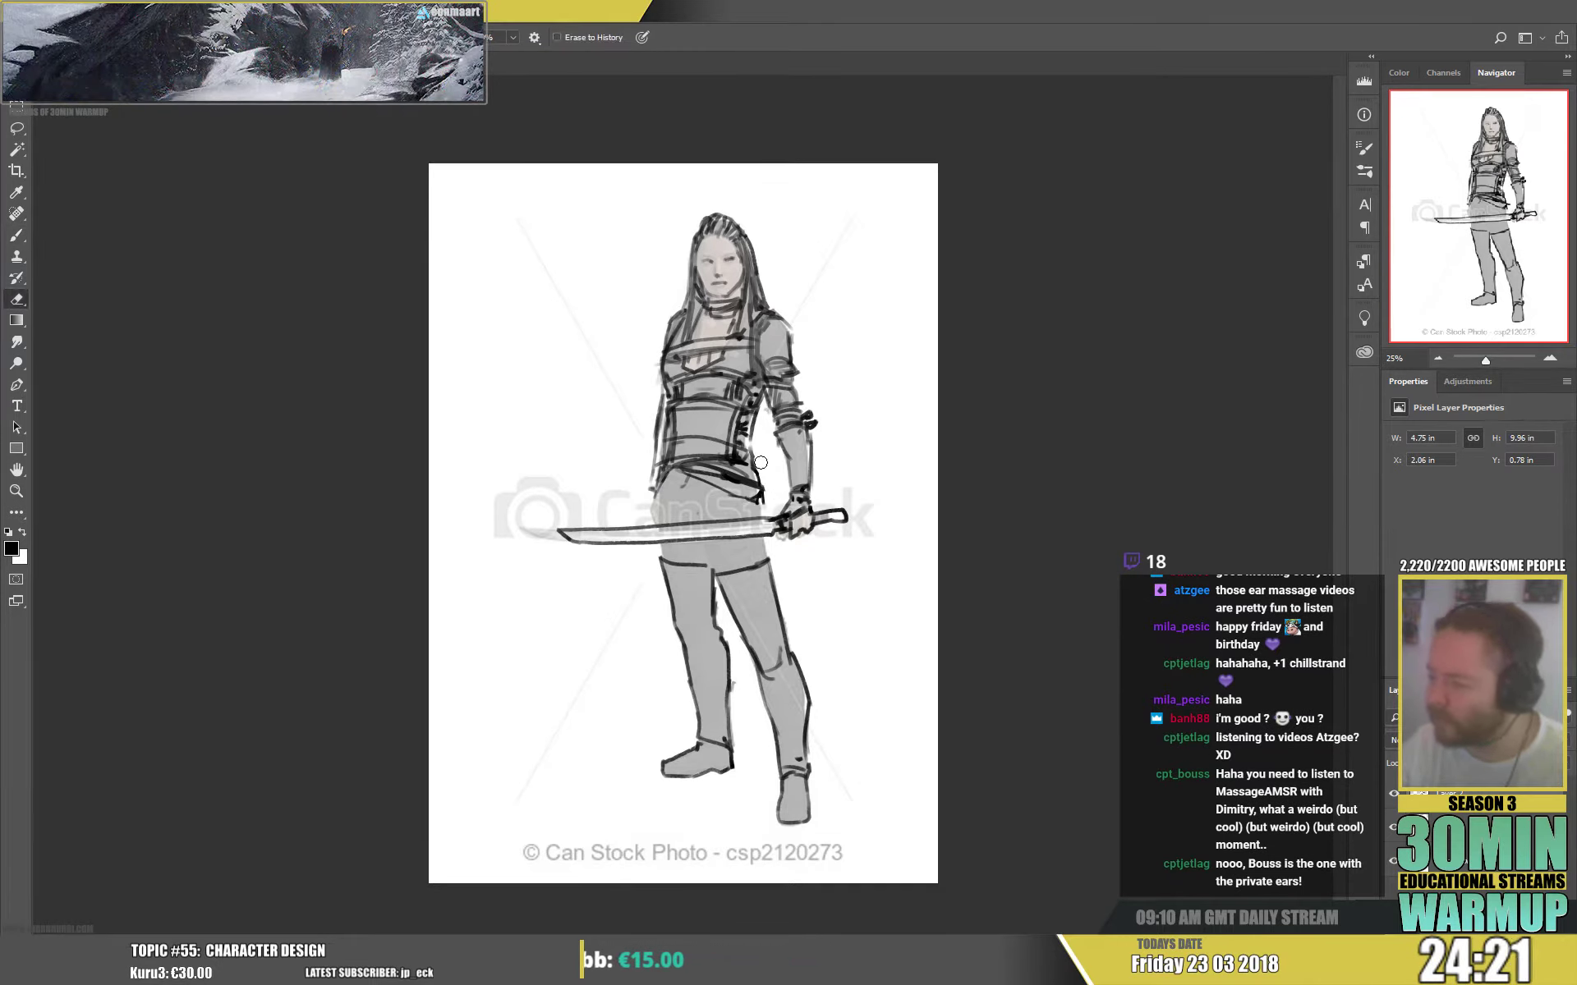
key(b)
mouse_move(732, 409)
mouse_down()
mouse_move(721, 437)
mouse_move(675, 451)
mouse_move(676, 419)
mouse_up()
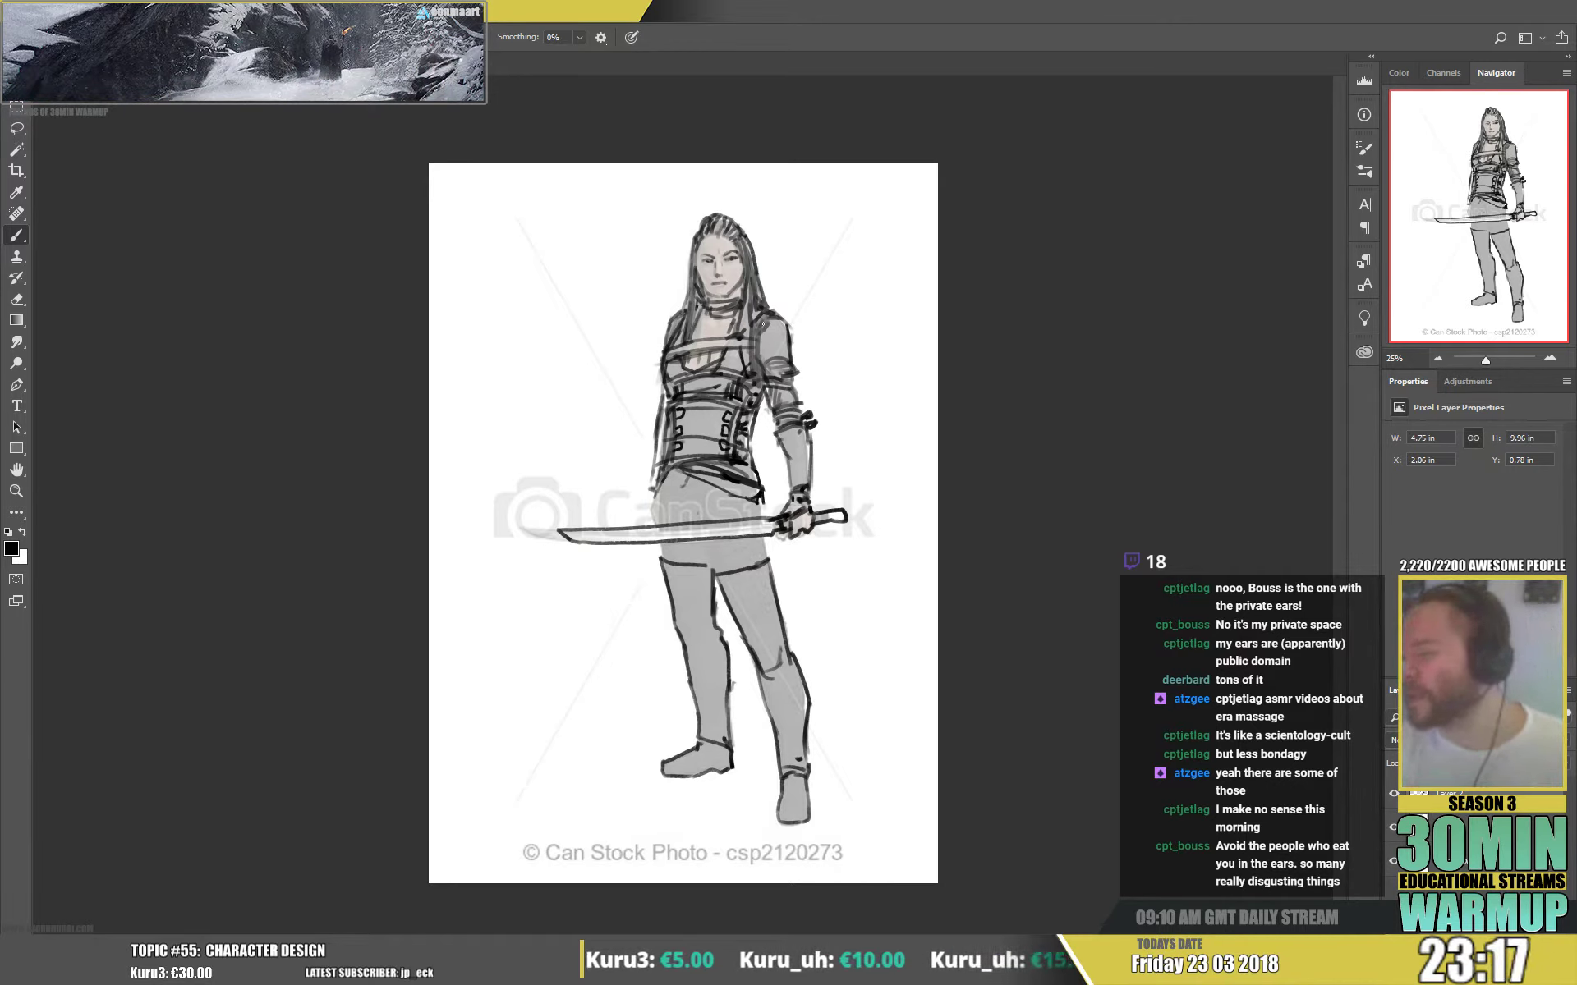
- Refine the chest neckline and collar, adding strap details at the shoulder with alternating brush and eraser touches
key(e)
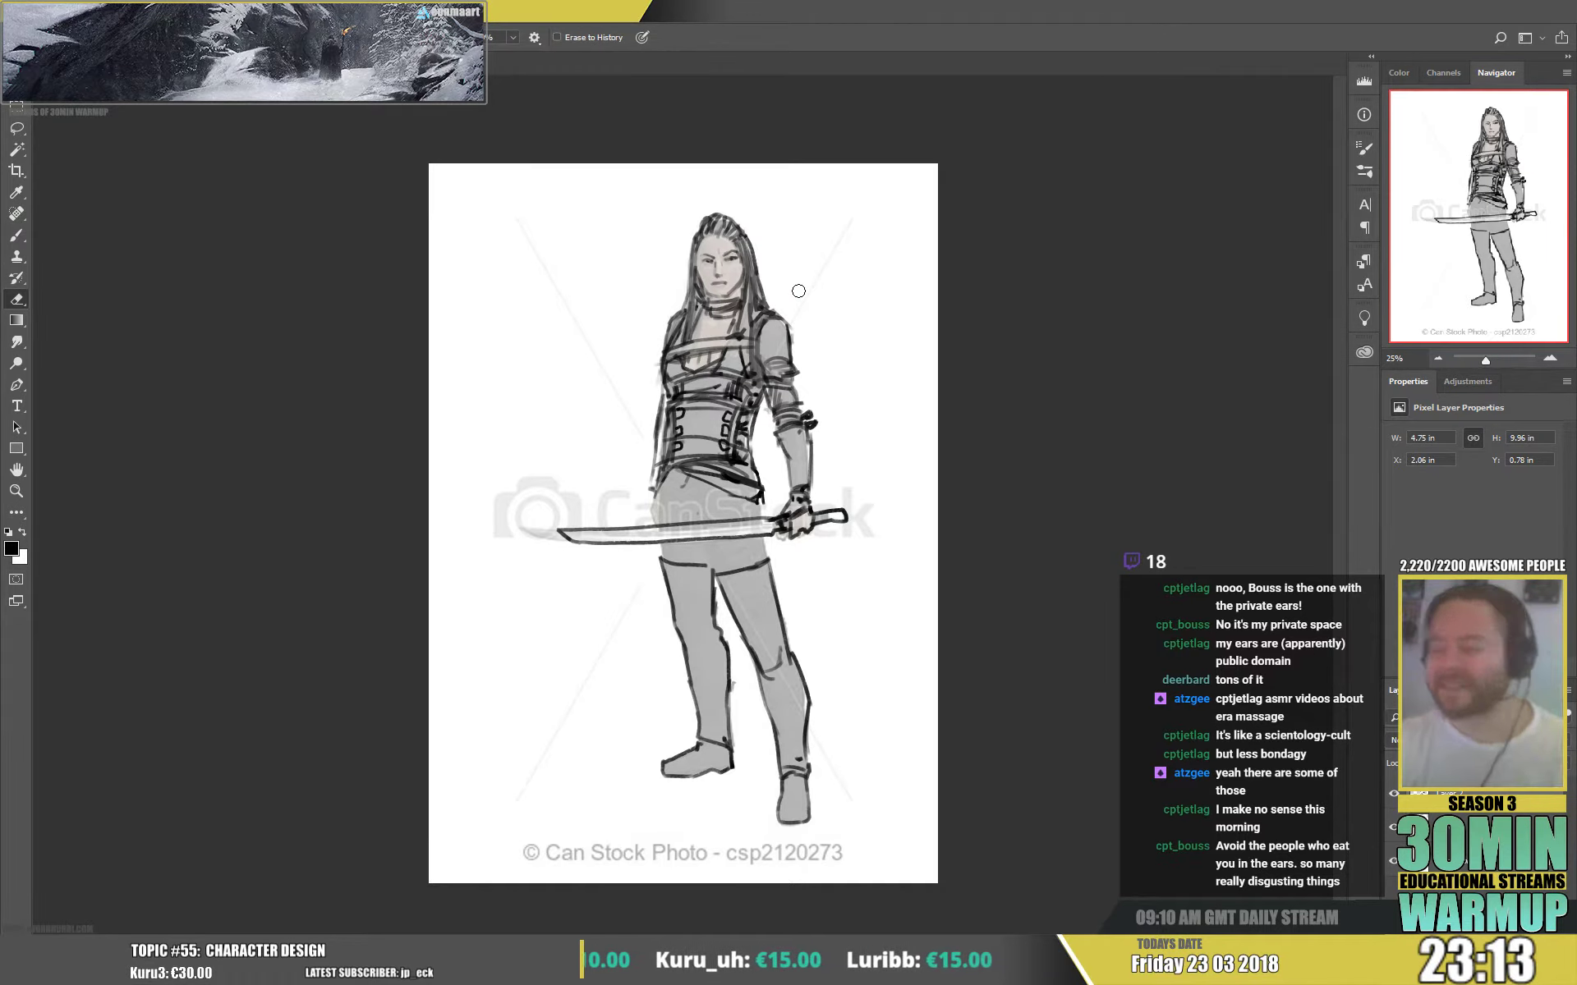
key(b)
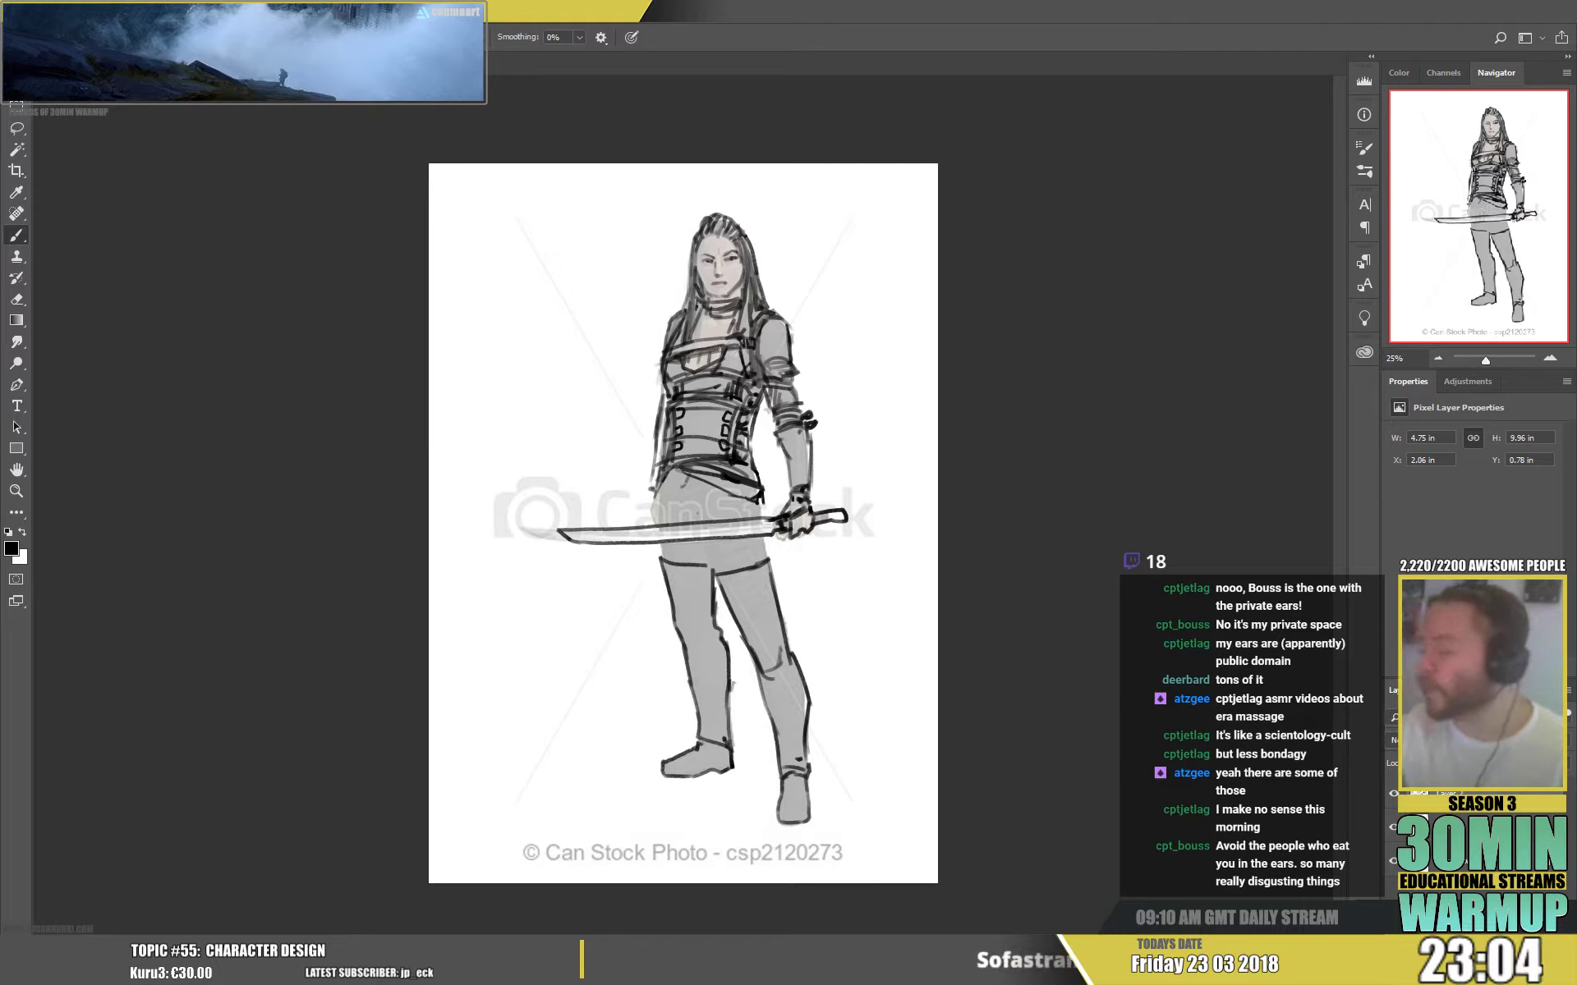
key(e)
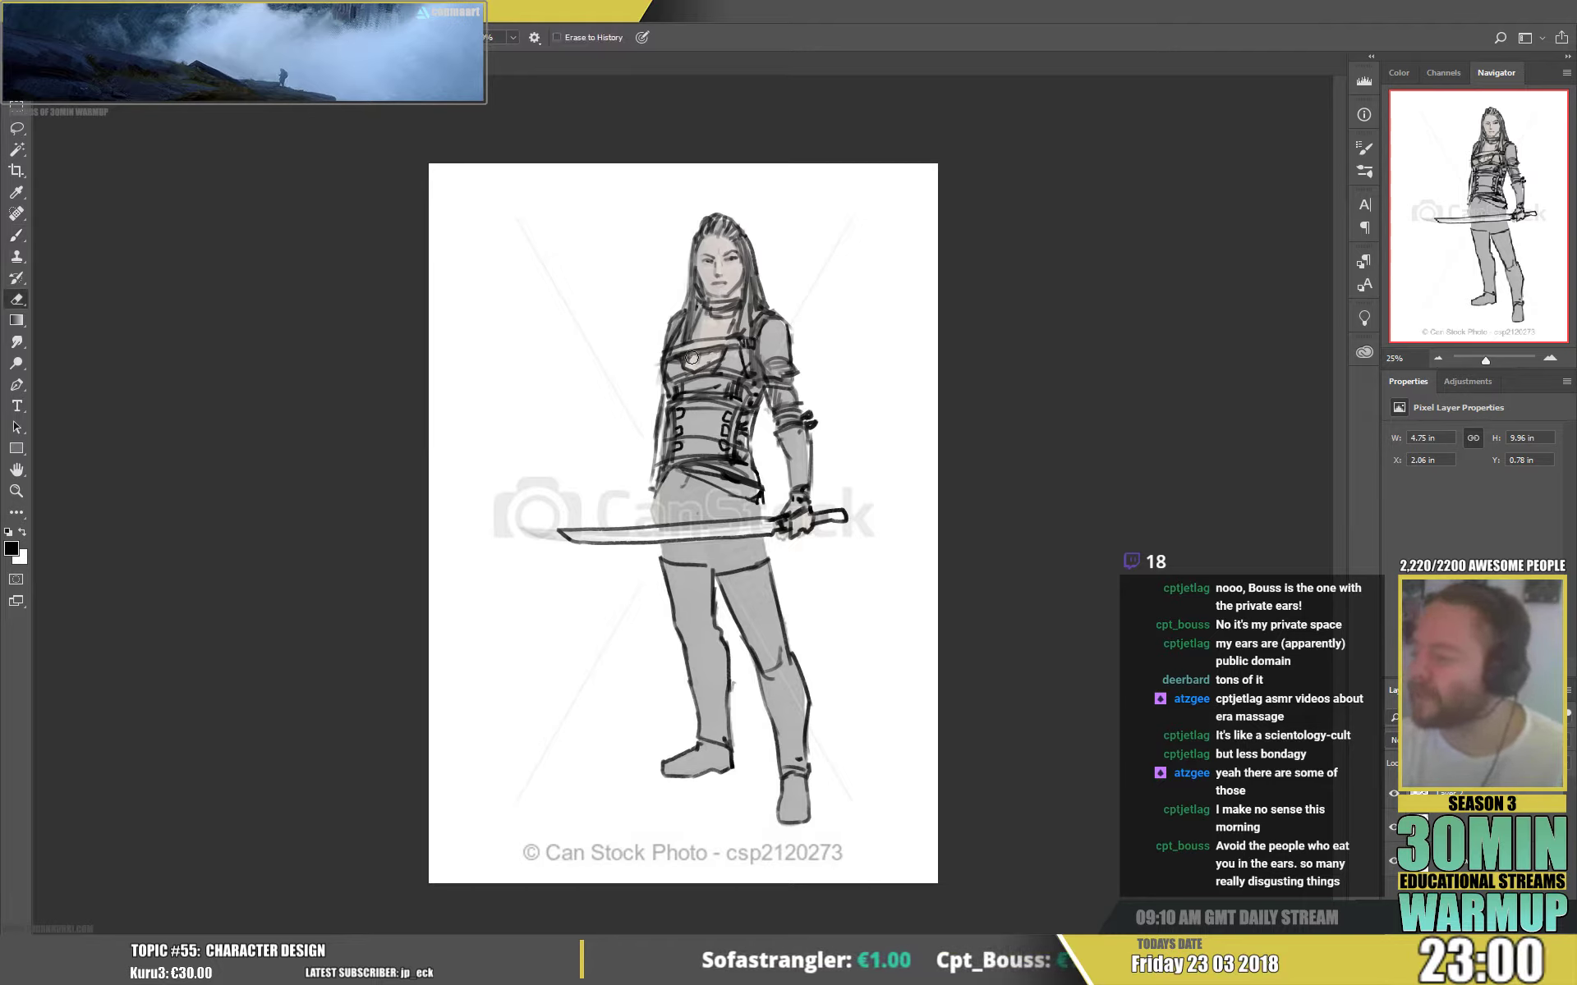
key(b)
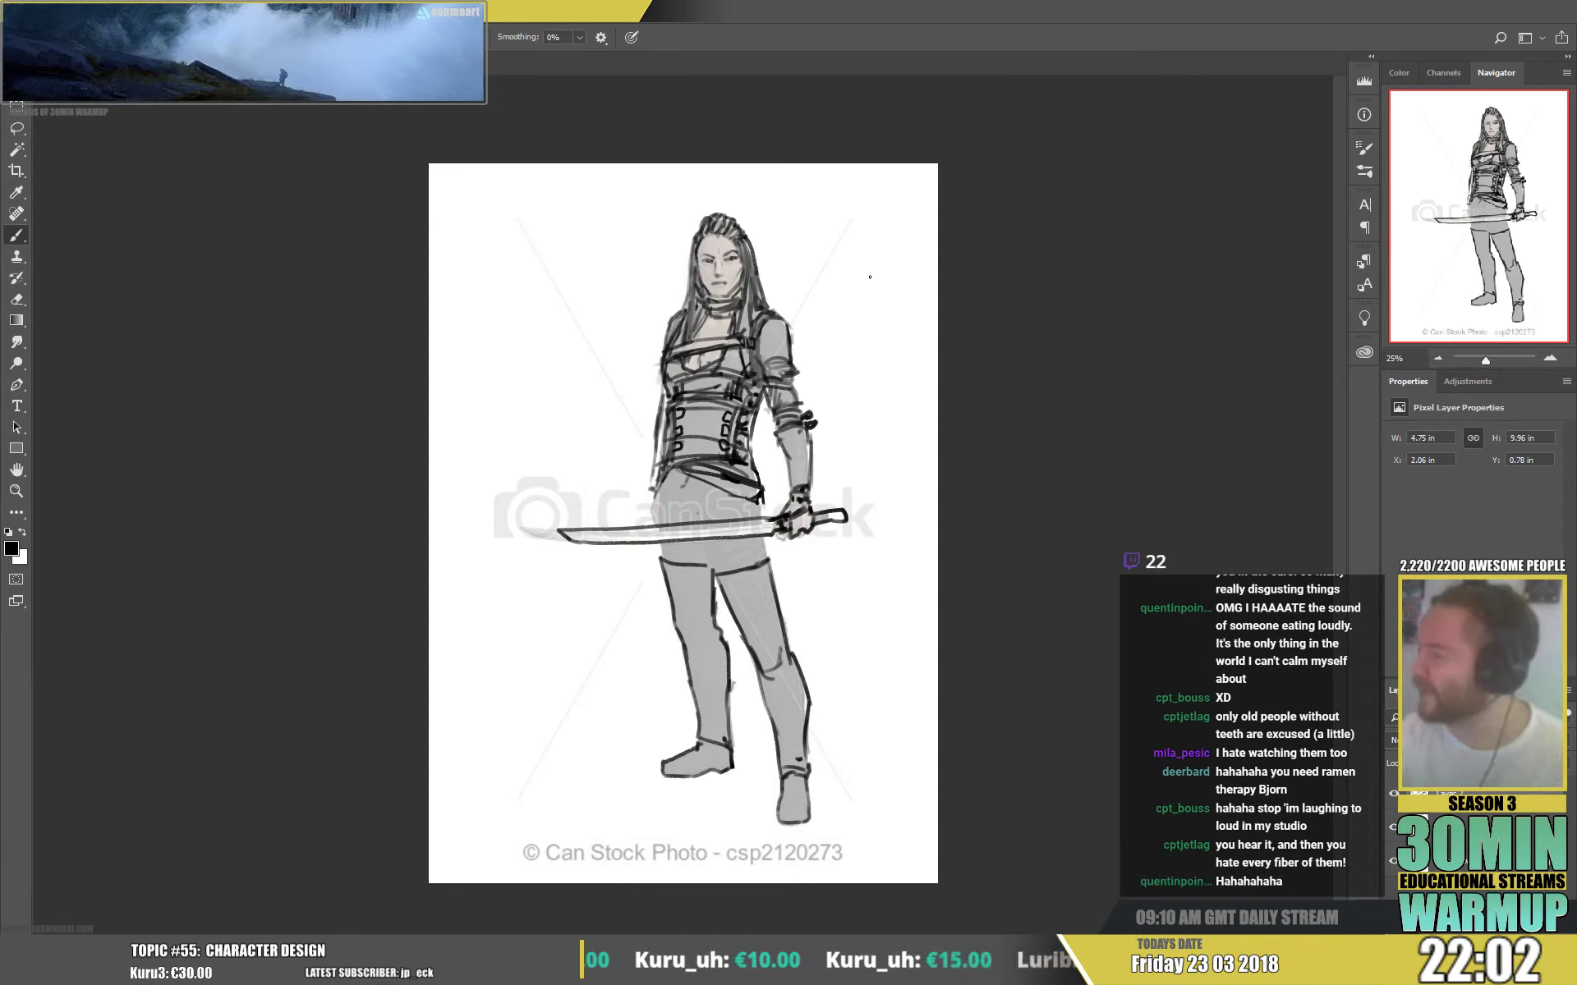
key(e)
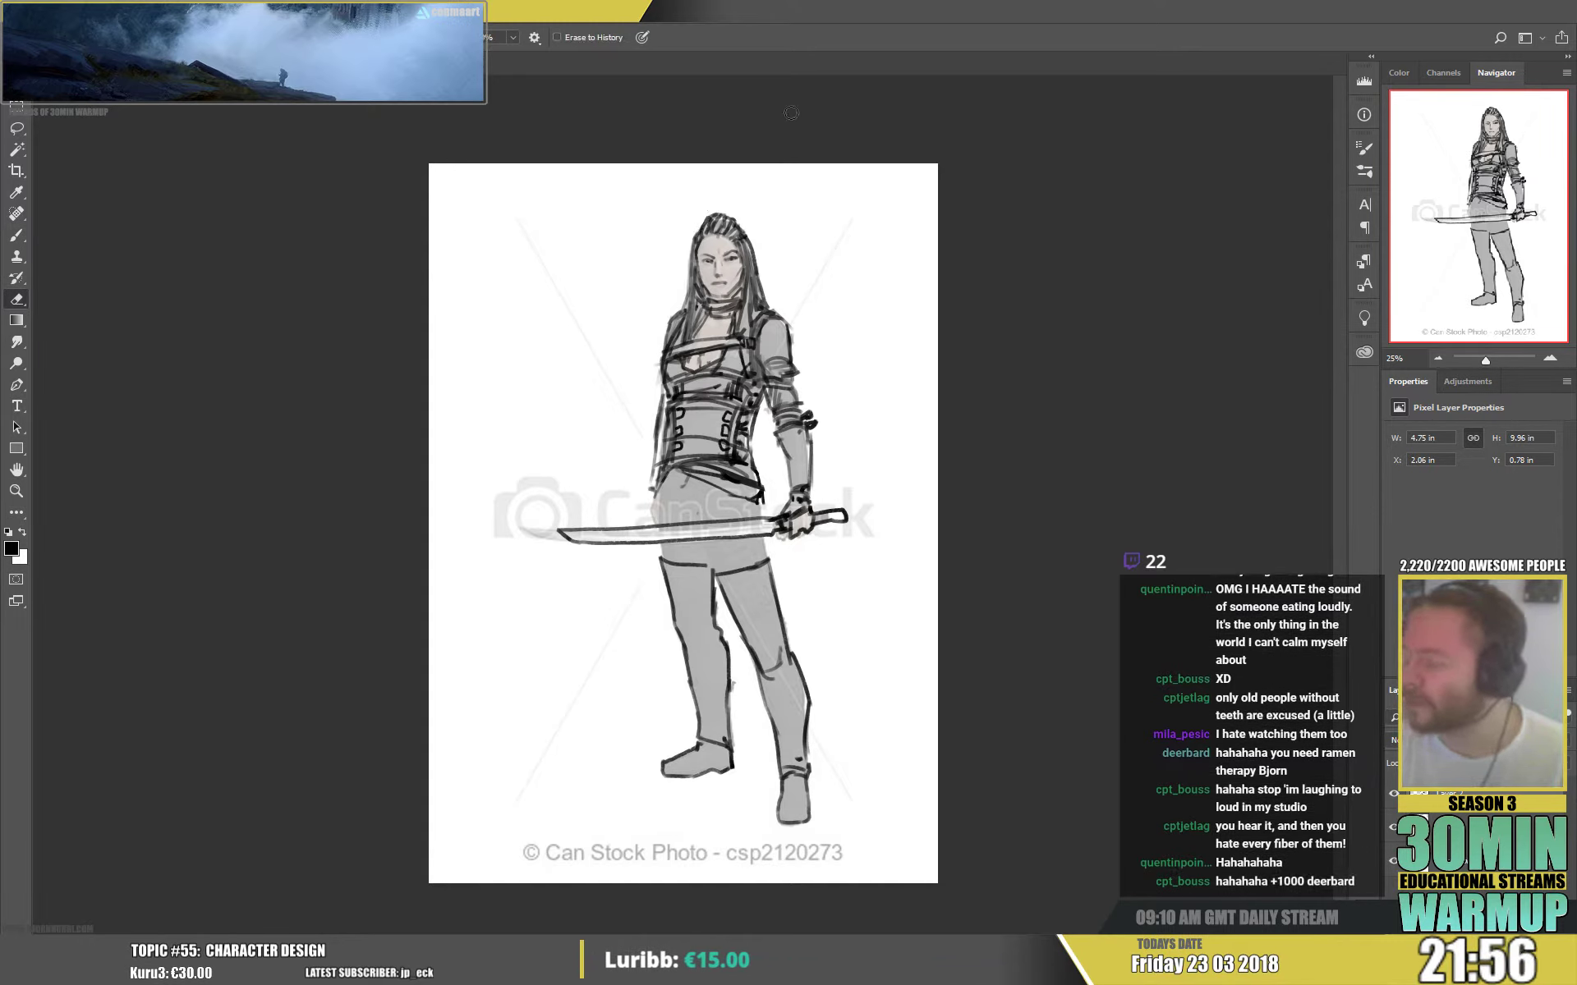
key(b)
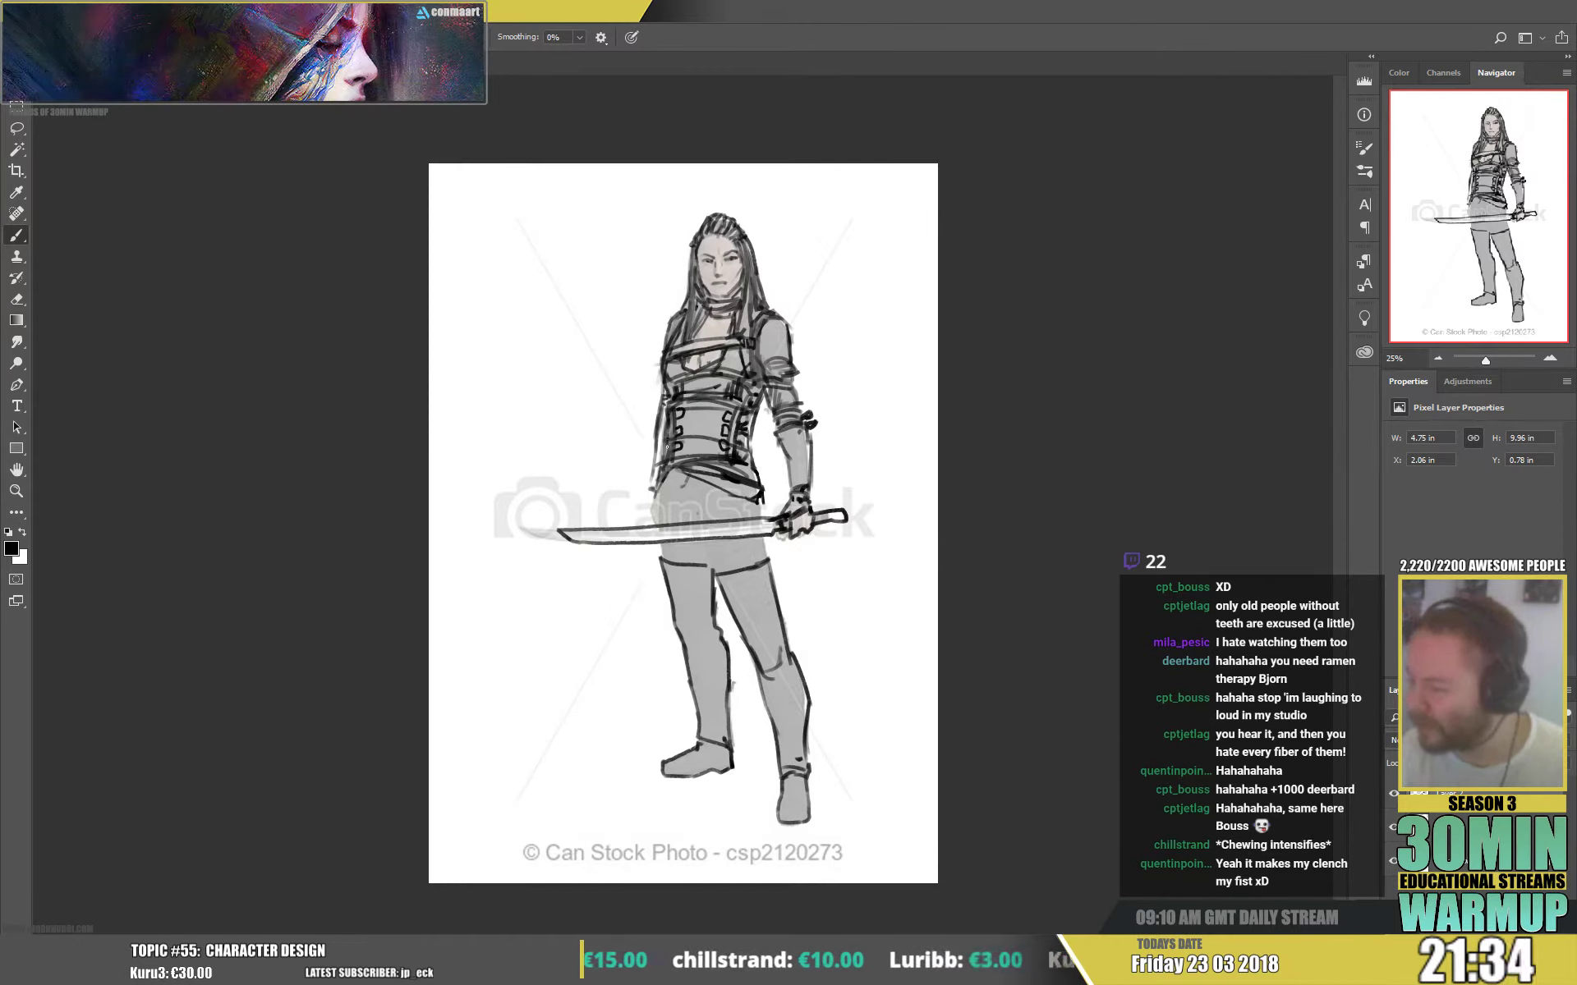
- Hatch the corset's slanted lower edge and rework the buckles and small marks on its front panel
drag(695, 475, 673, 481)
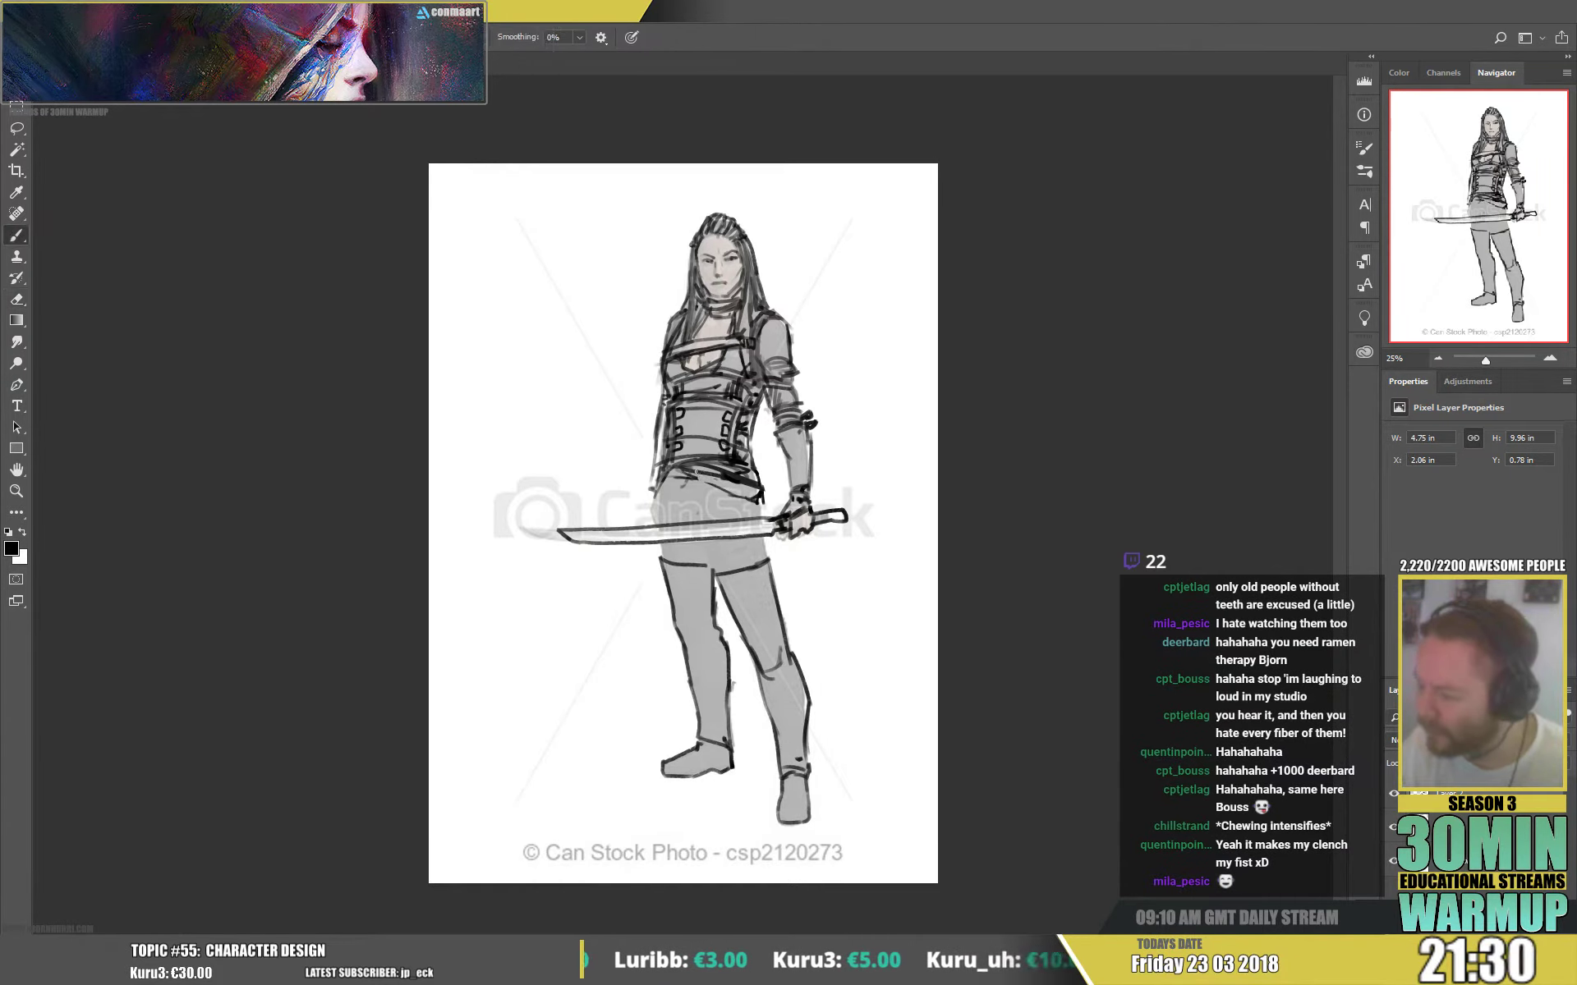
mouse_move(707, 477)
mouse_down()
mouse_move(739, 493)
mouse_move(754, 474)
mouse_up()
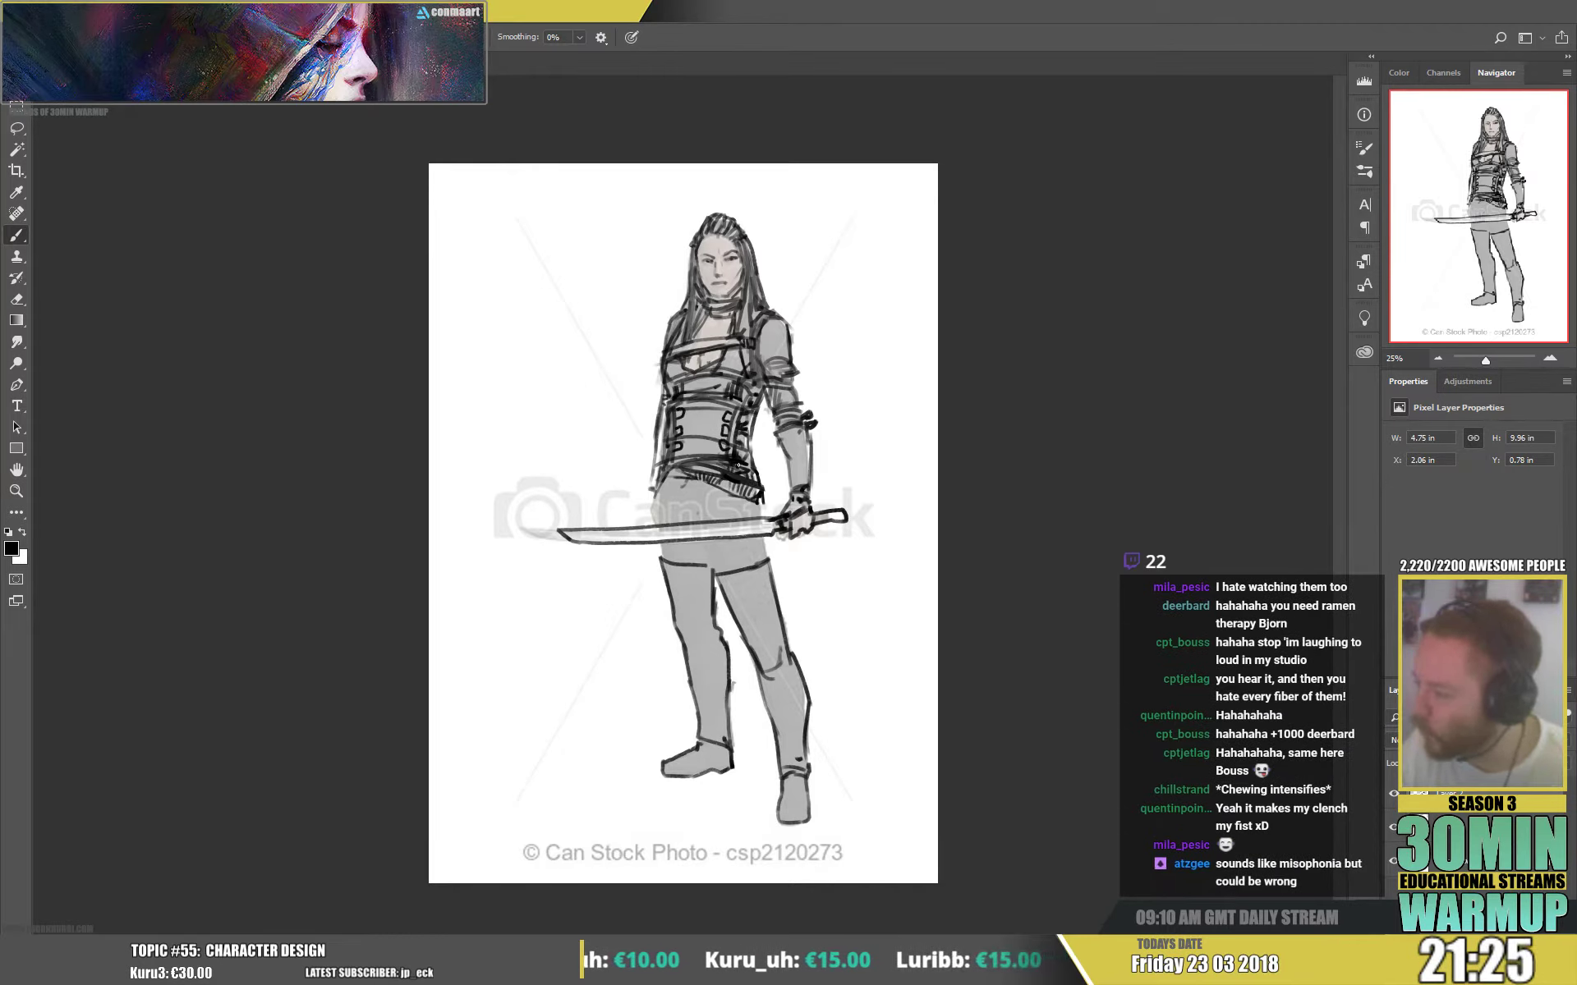
key(e)
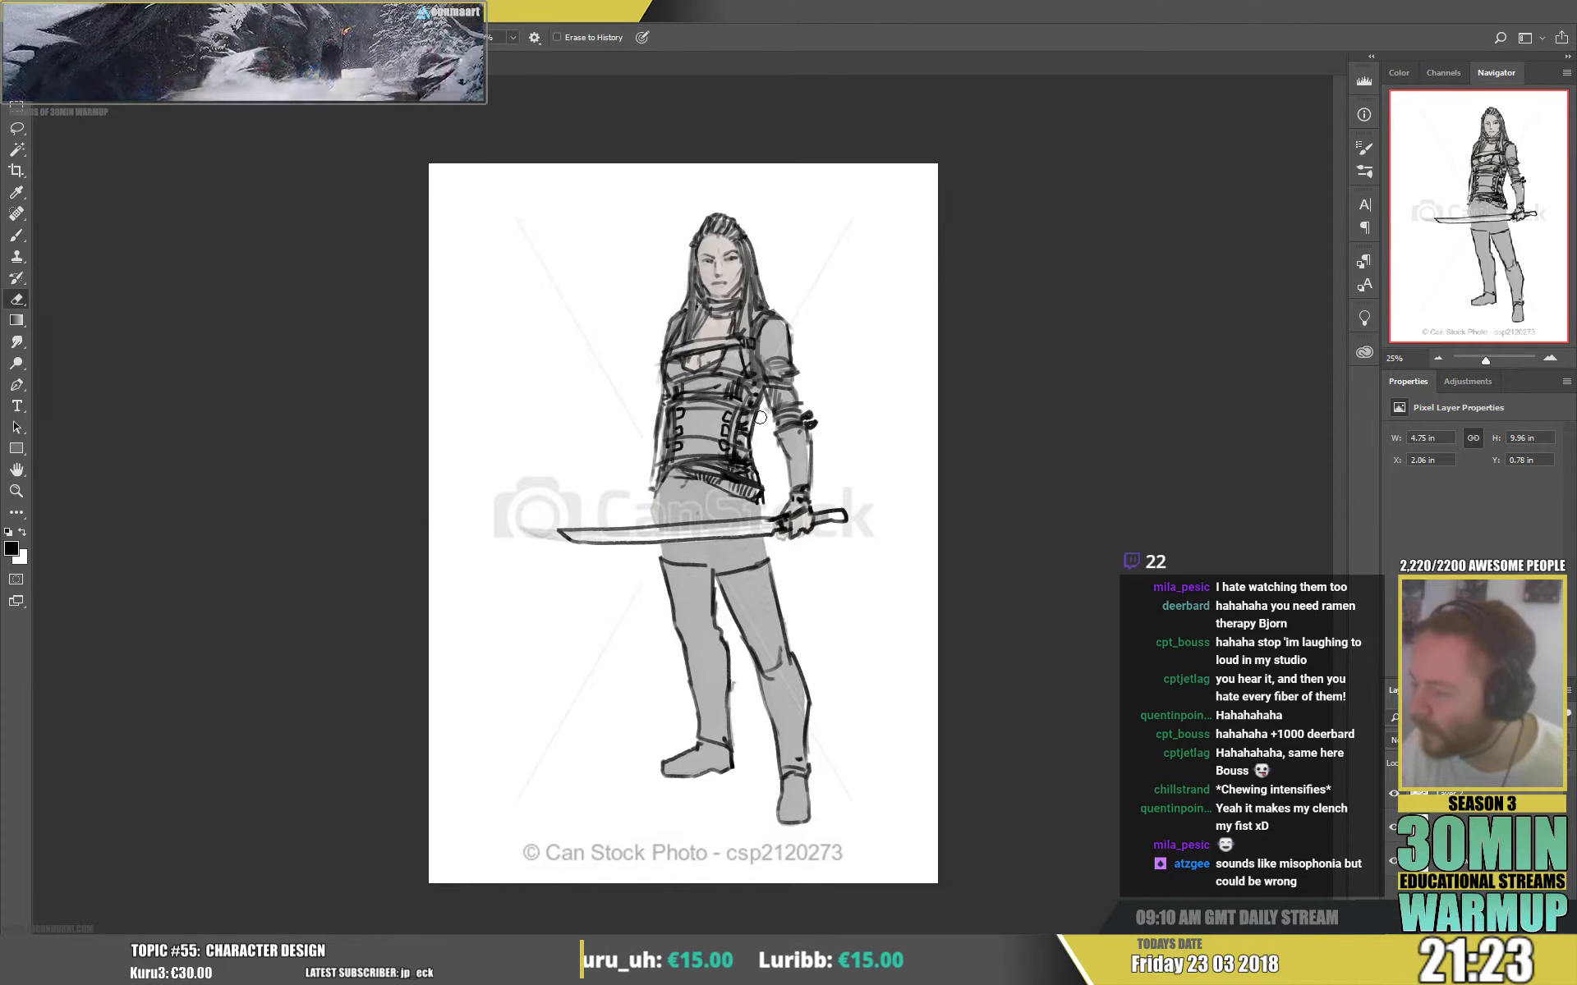
key(b)
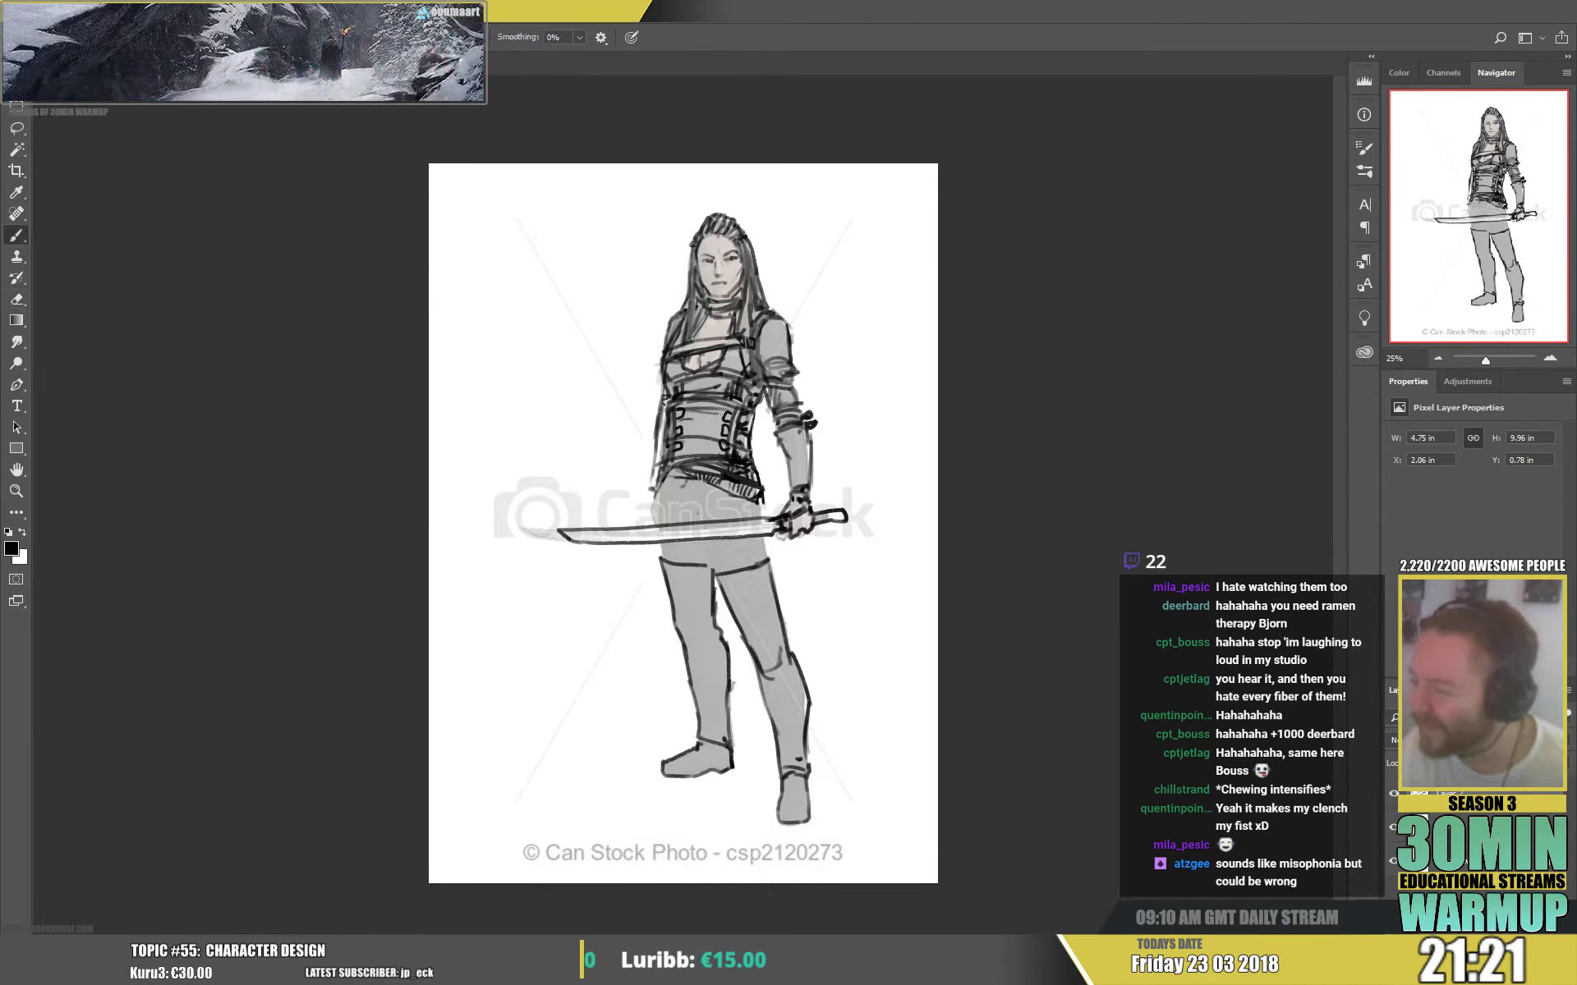
drag(712, 418, 724, 413)
key(e)
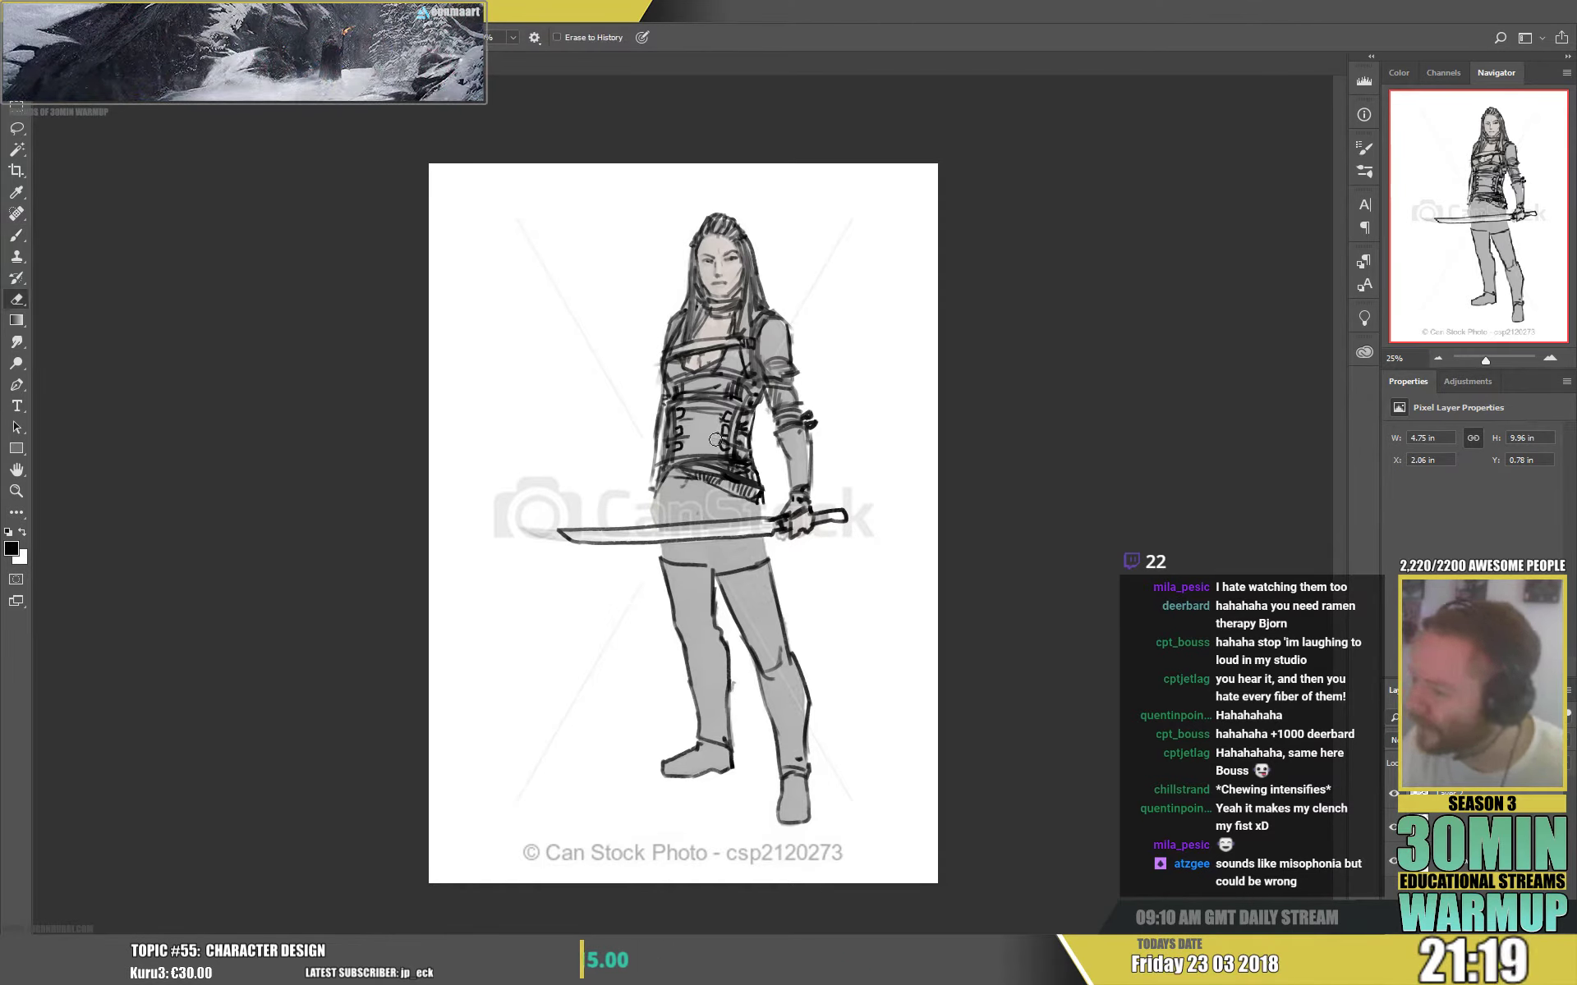
key(b)
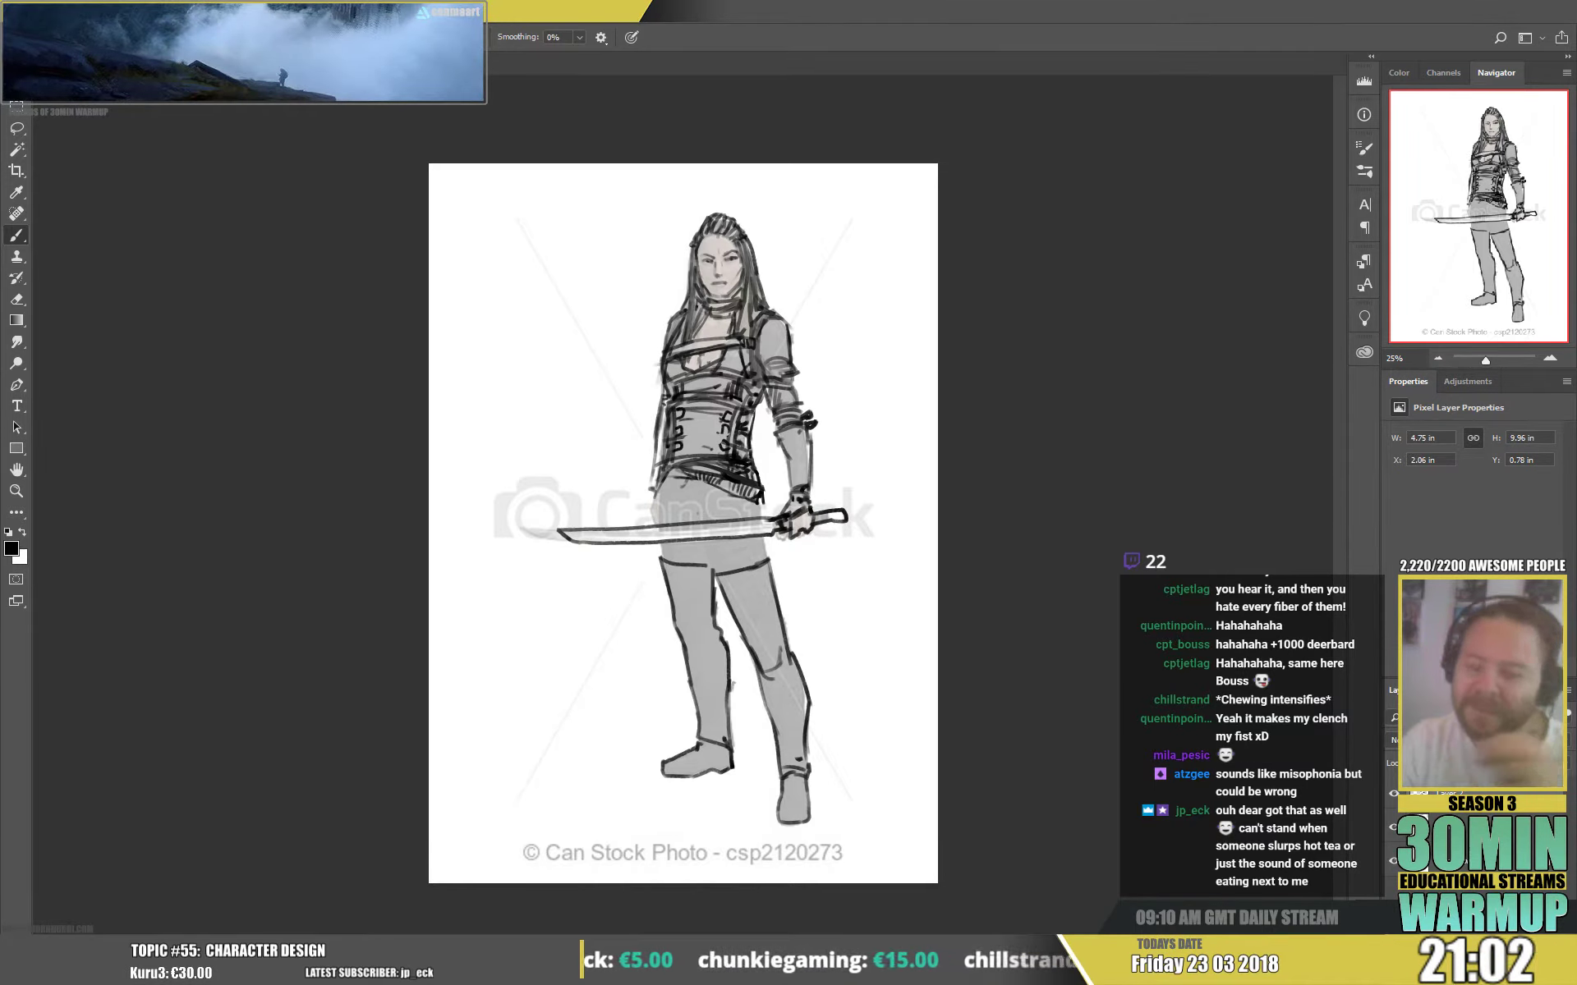
- Flip the whole canvas horizontally
click(105, 9)
mouse_move(191, 174)
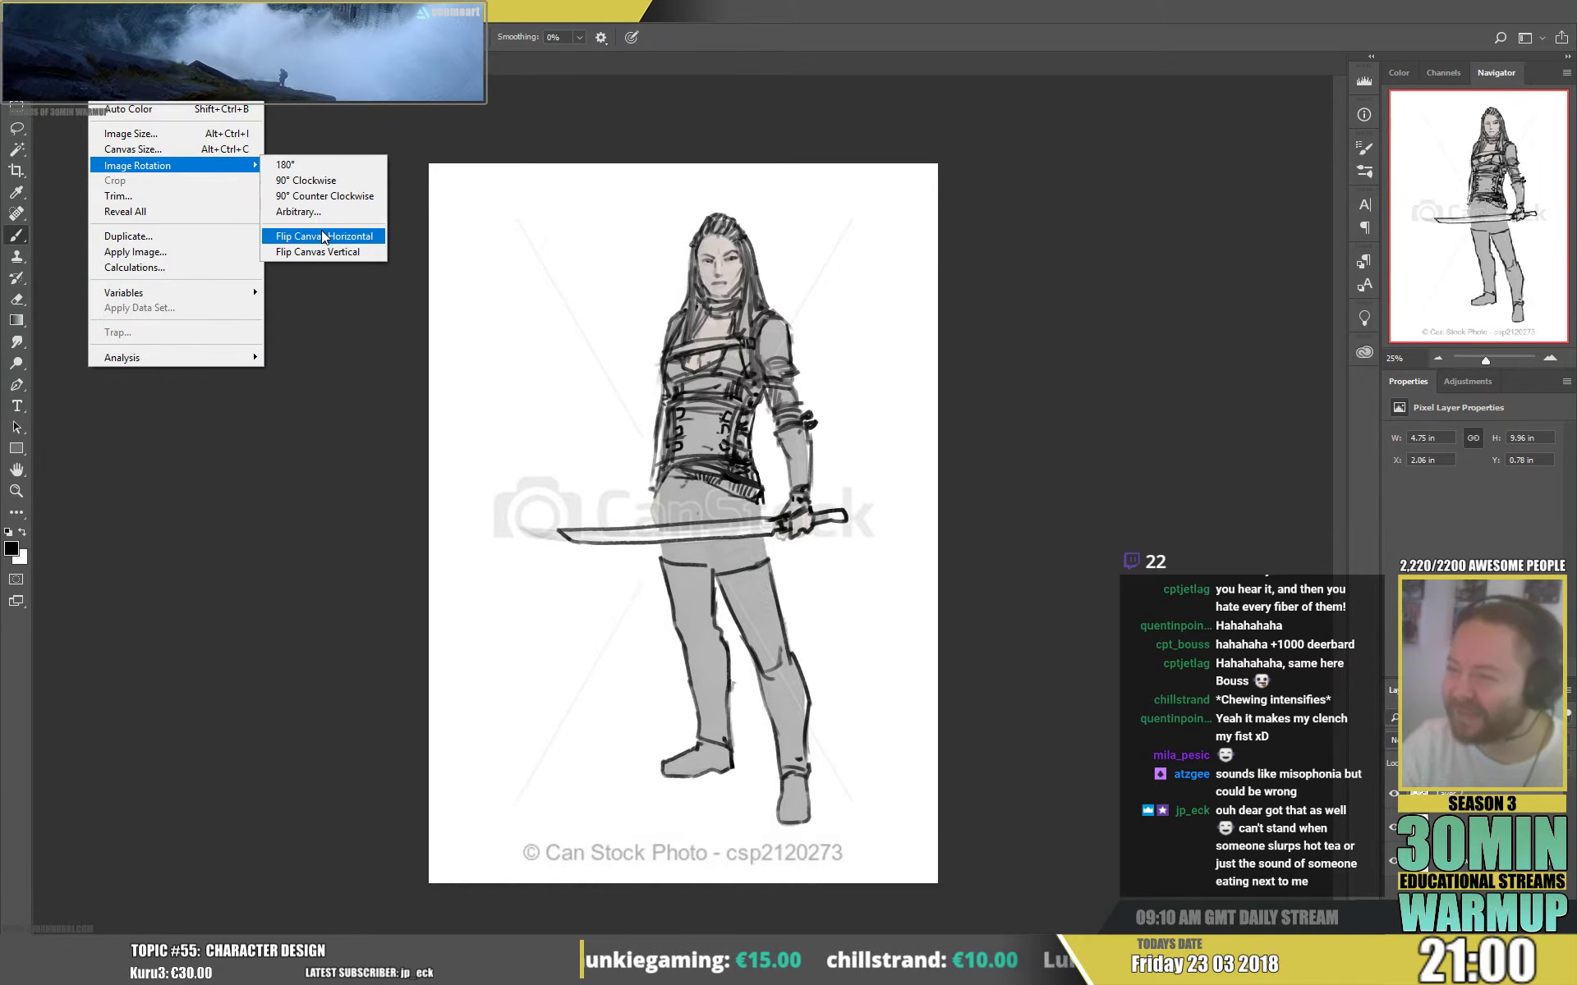
click(314, 236)
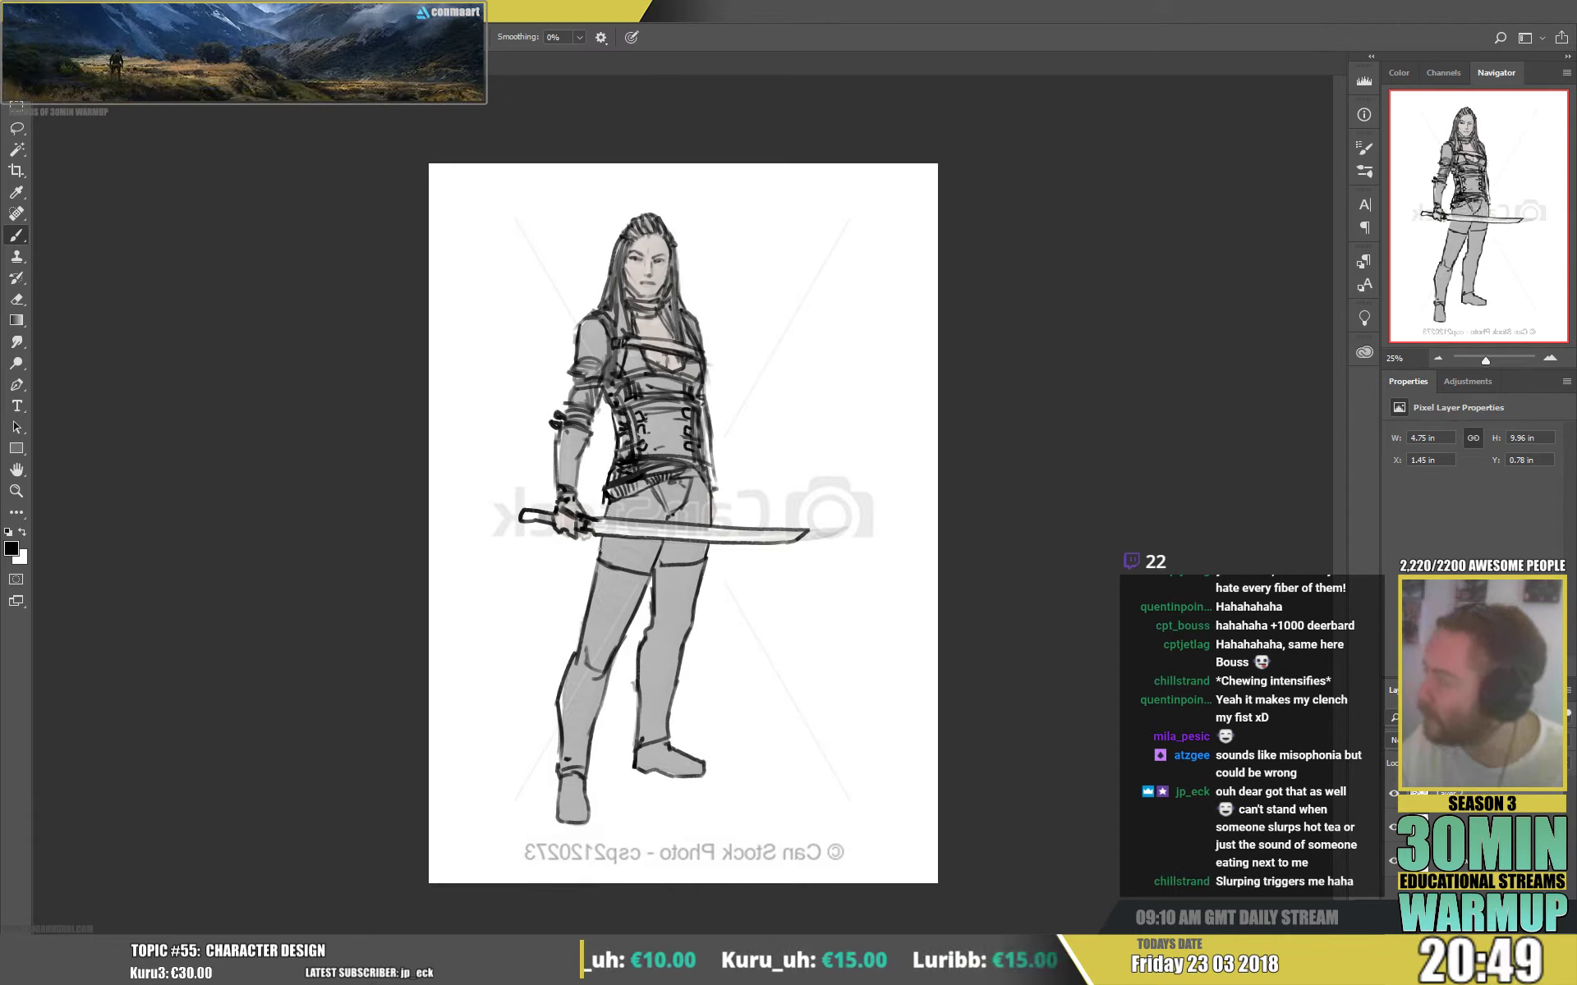
- Draw small pointed blades on the outer thigh below the sword hand and short strokes hanging beneath the waist belt
mouse_move(596, 556)
mouse_down()
mouse_move(591, 579)
mouse_move(575, 575)
mouse_move(588, 612)
mouse_move(596, 583)
mouse_up()
key(e)
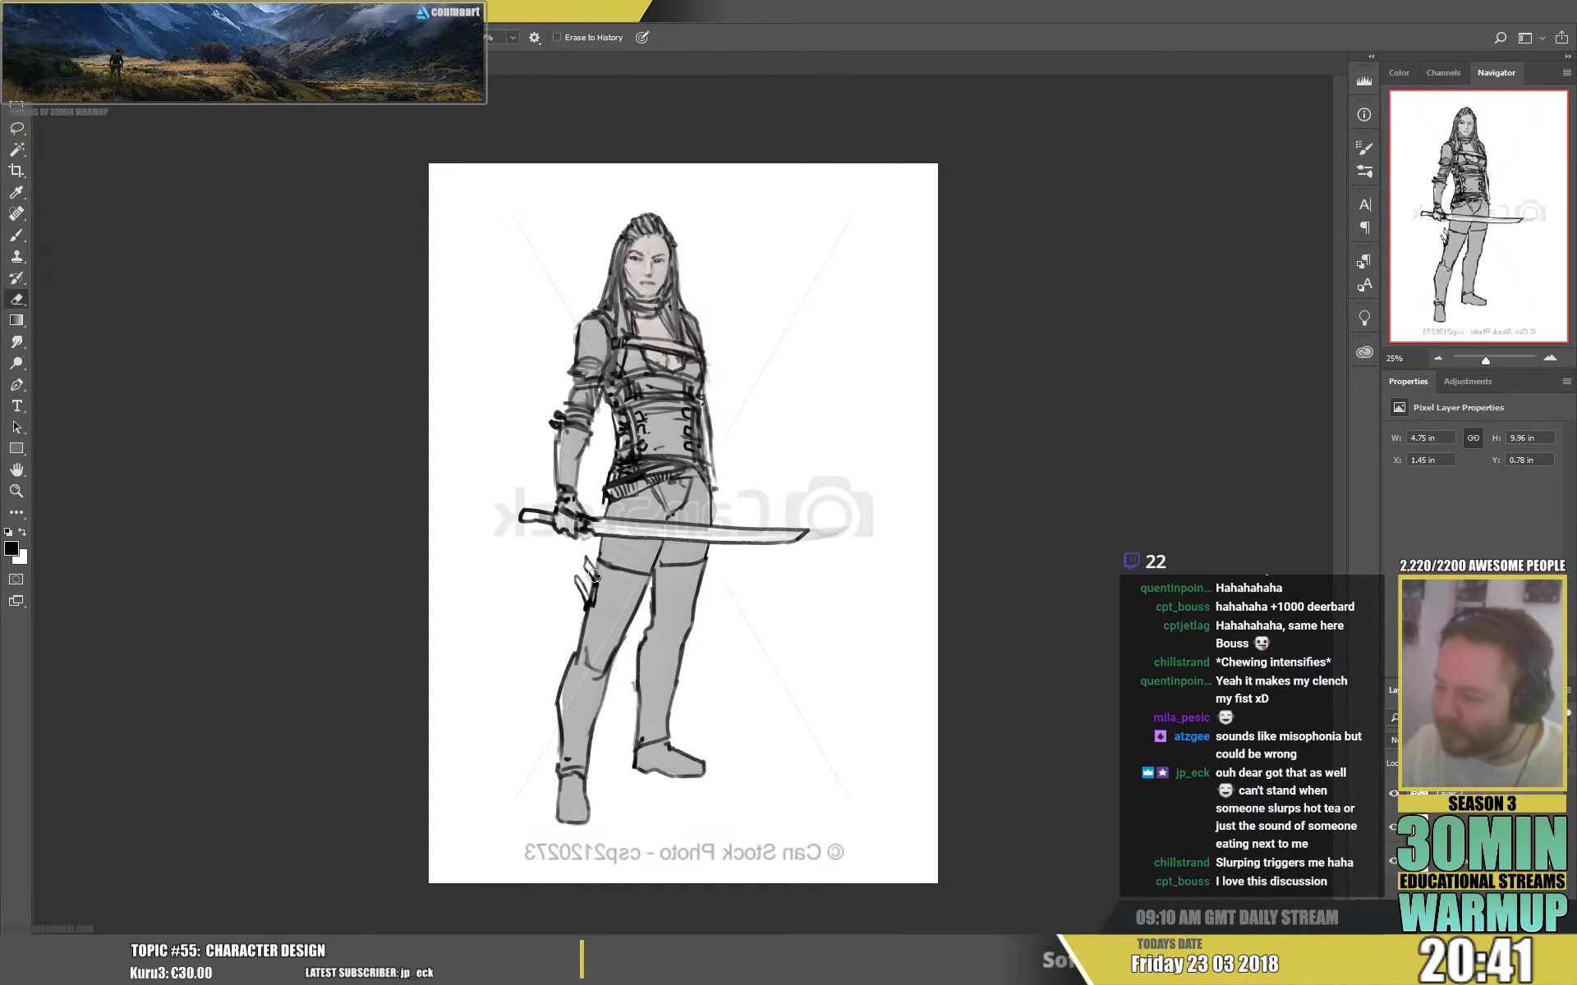
key(b)
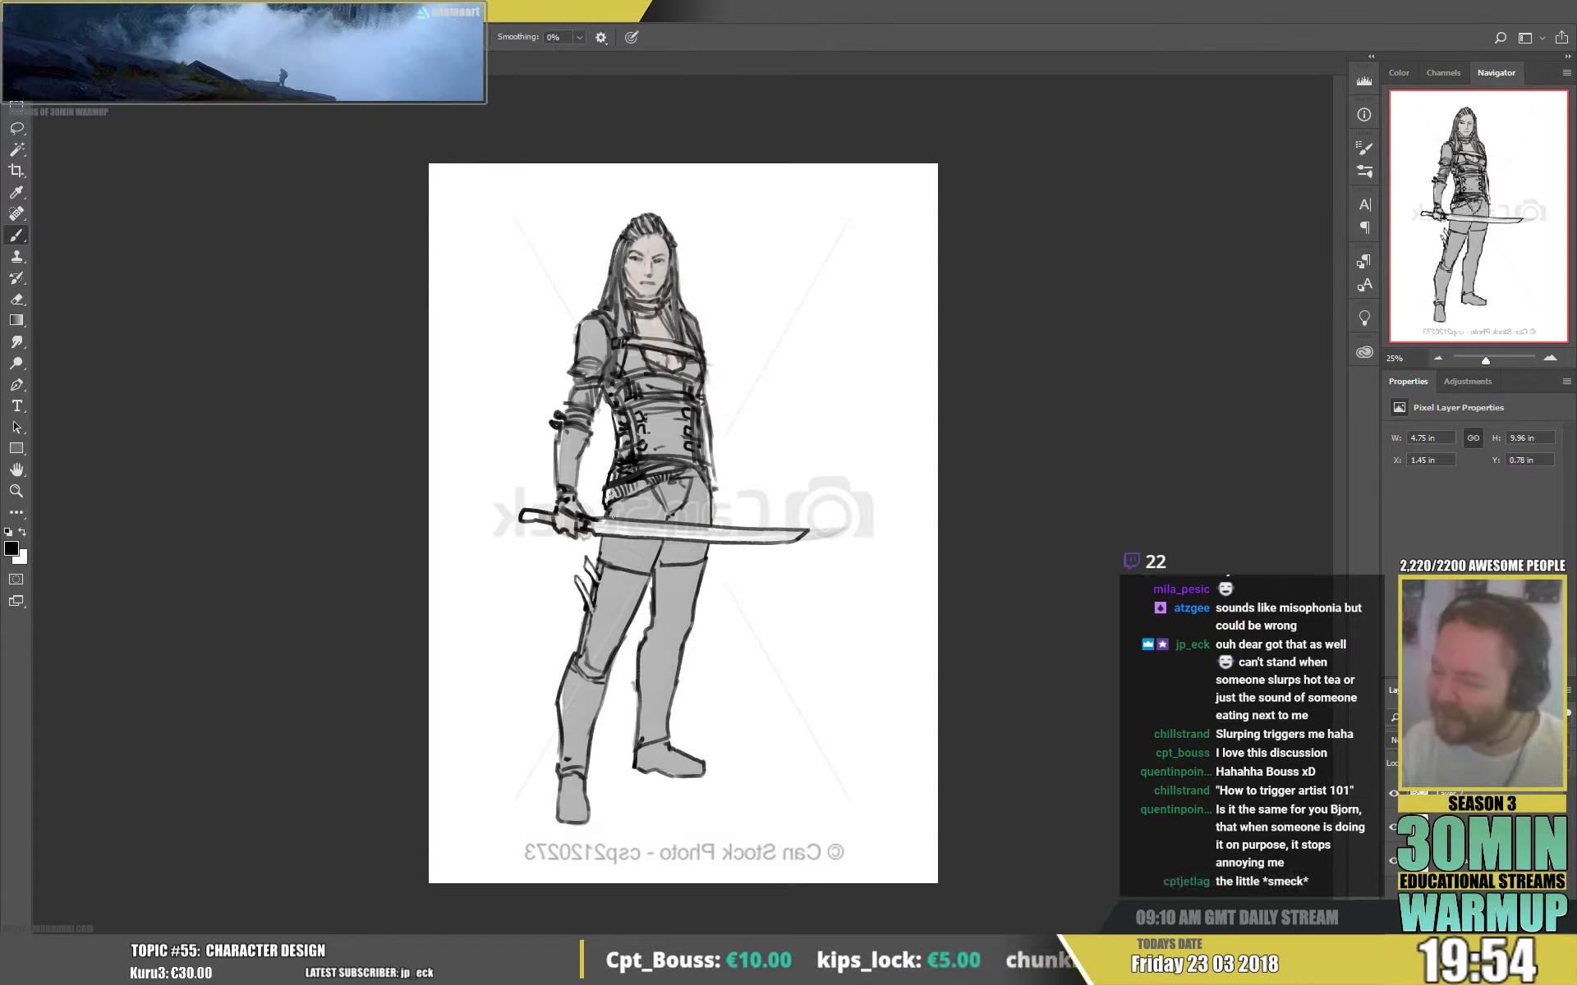
drag(611, 512, 639, 499)
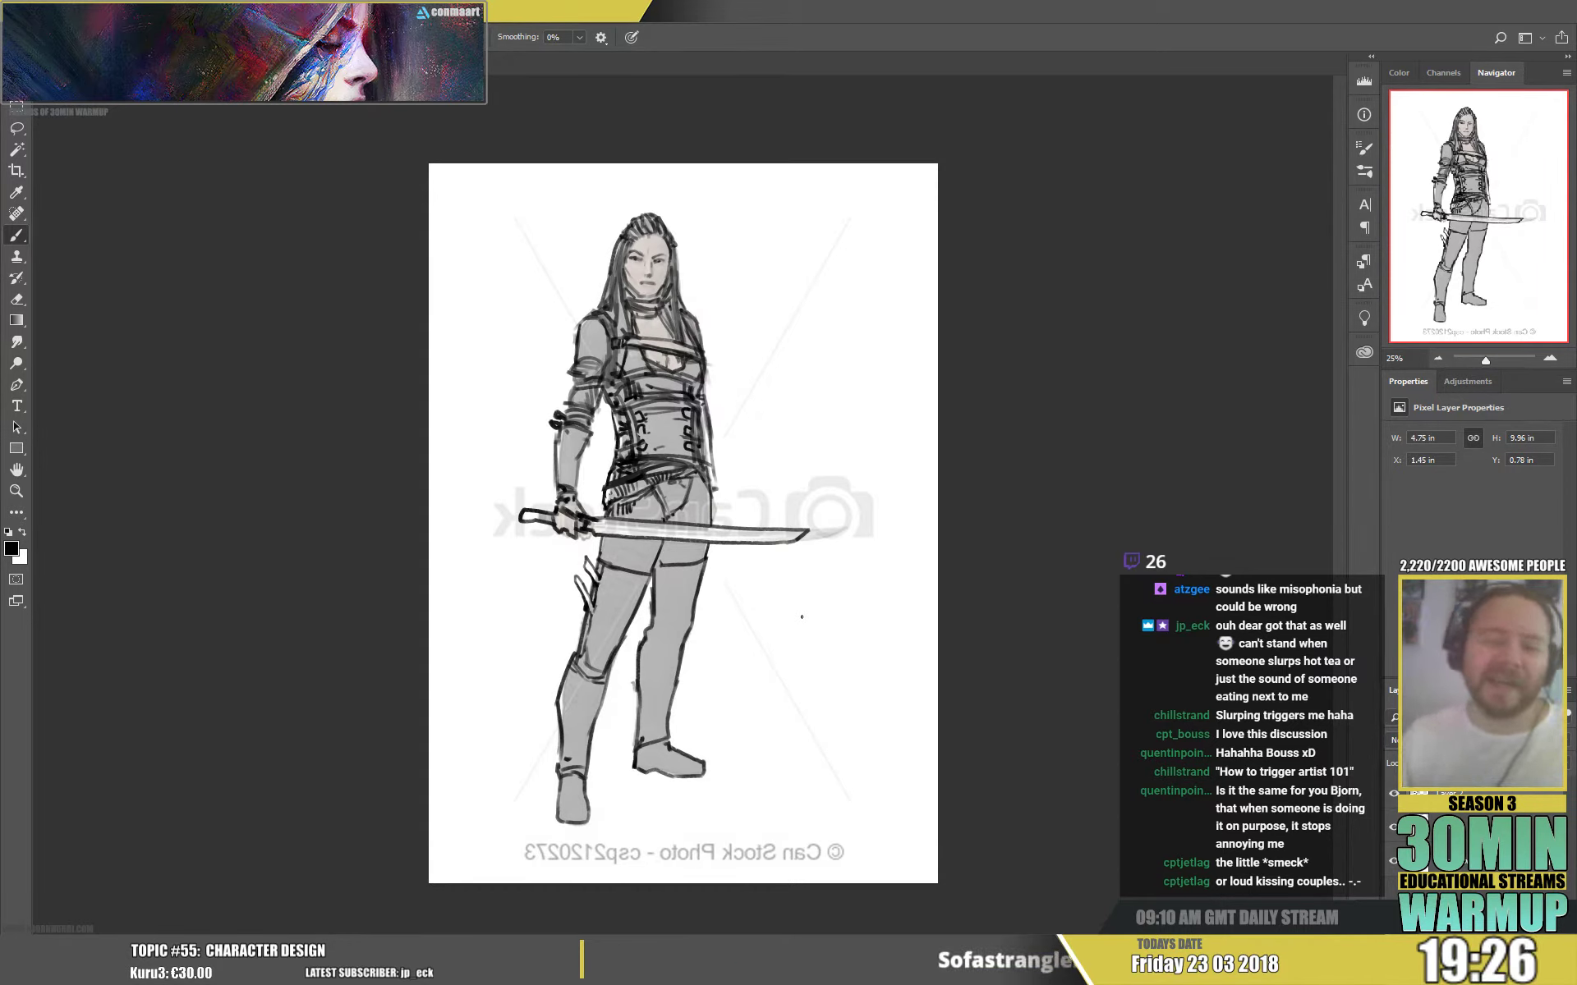
- Erase the ankle line on the leg below the sword hilt and redraw it as a layered, wrapped boot cuff
key(e)
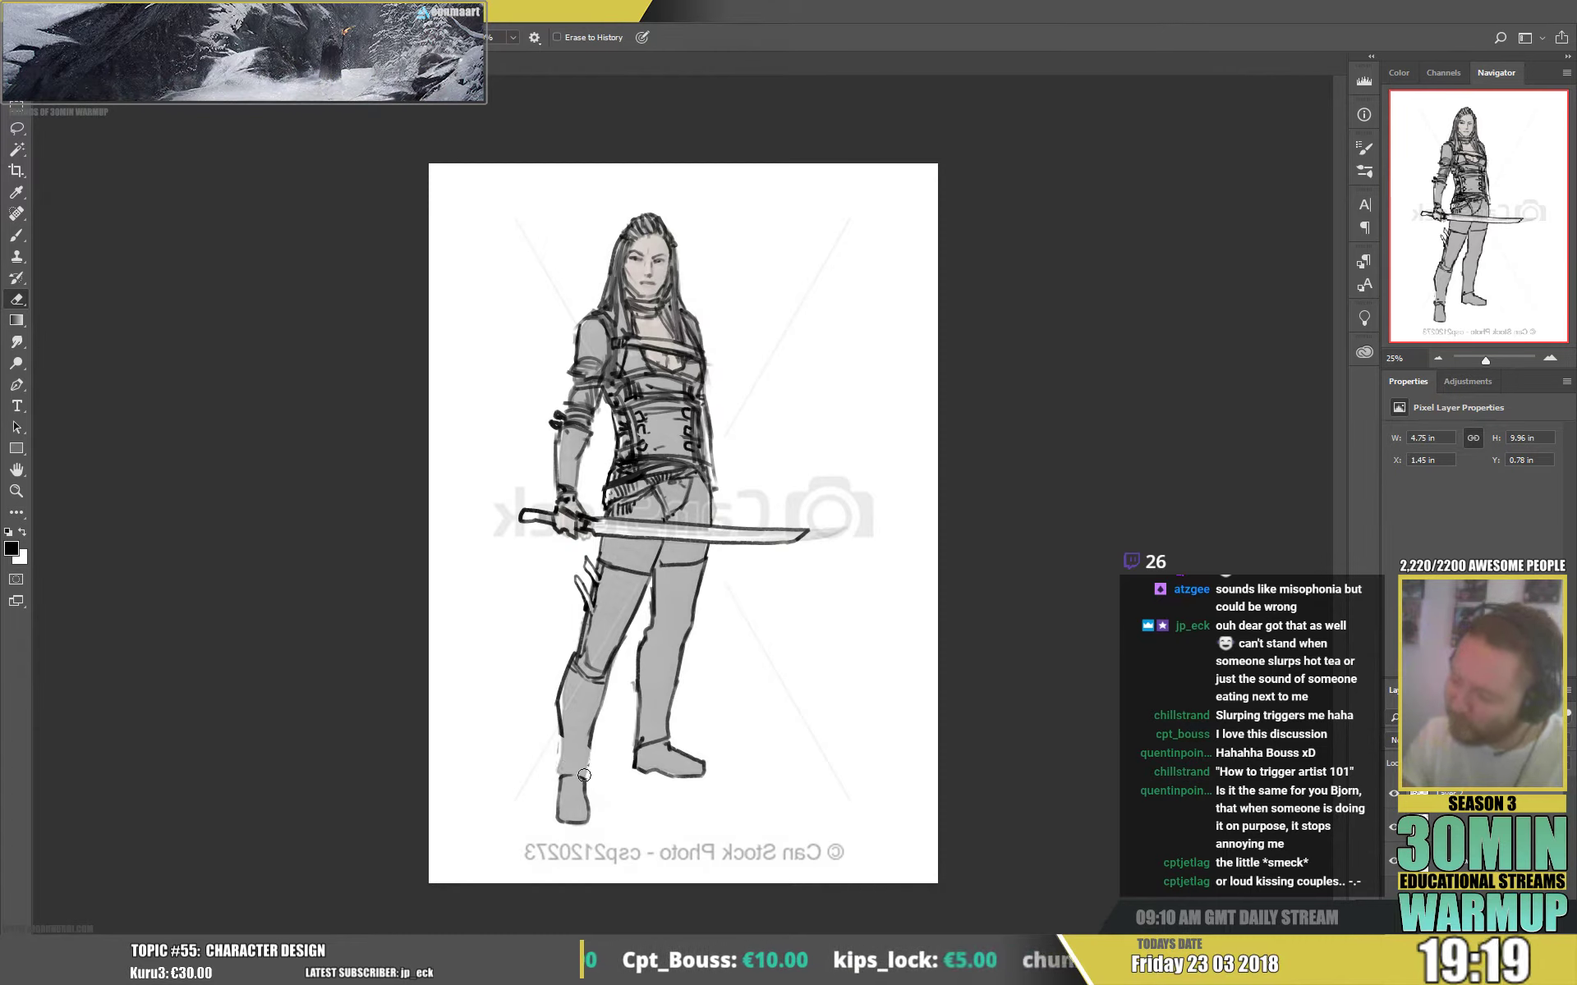
key(b)
drag(559, 743, 590, 765)
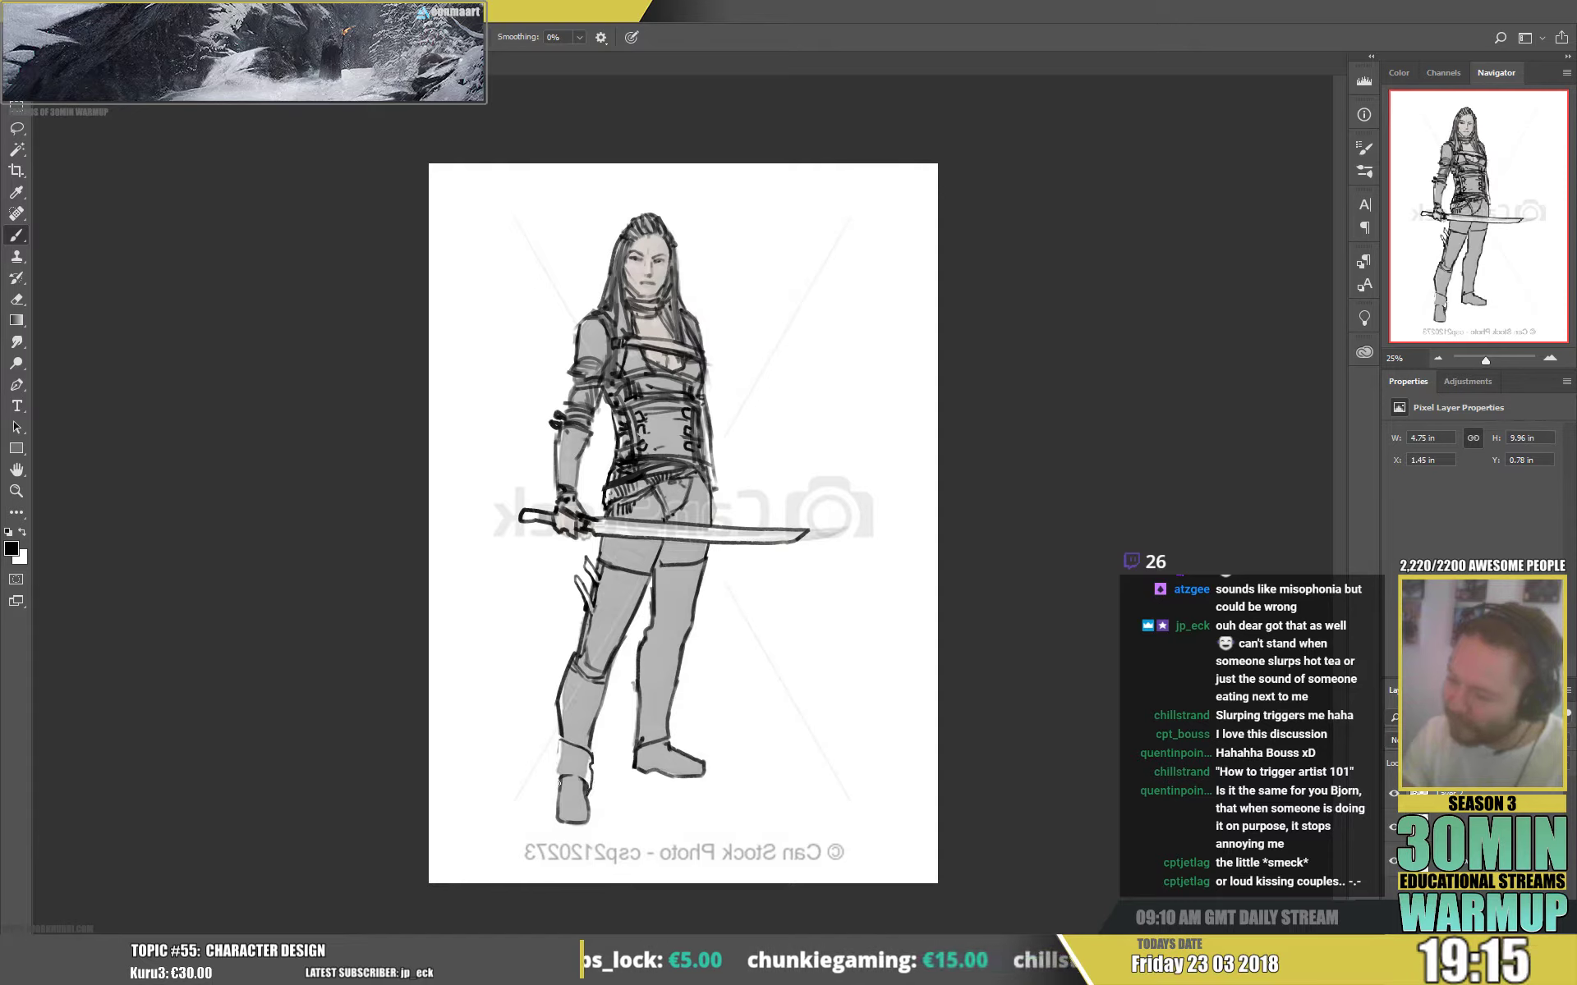
drag(555, 749, 557, 768)
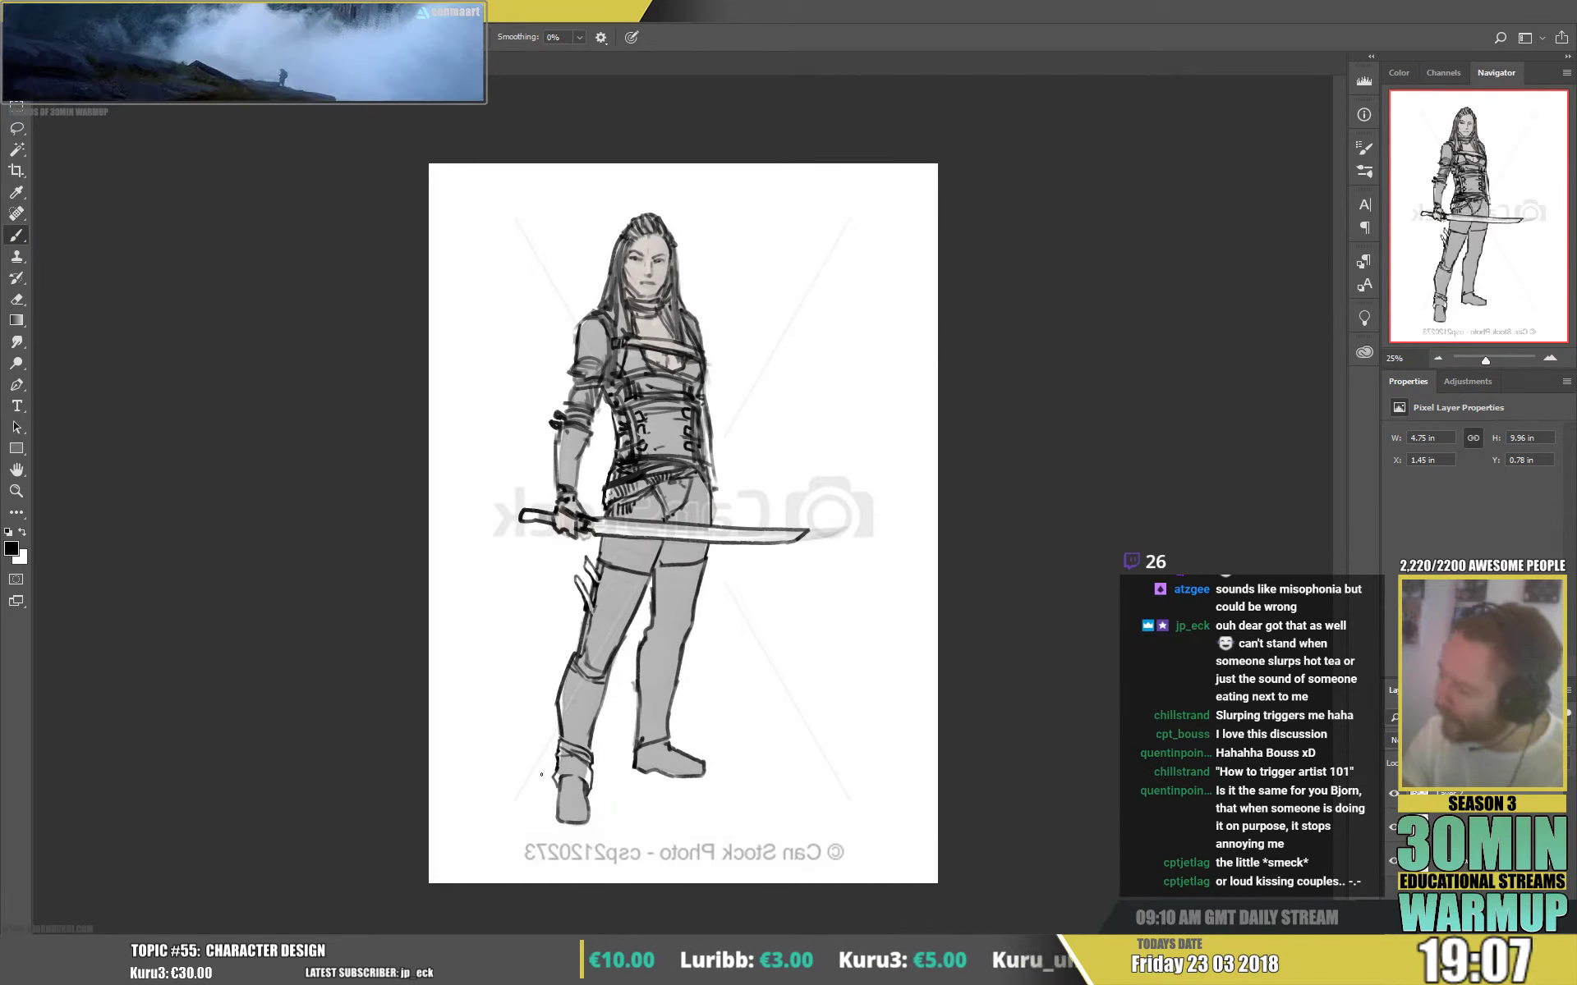
drag(549, 774, 554, 793)
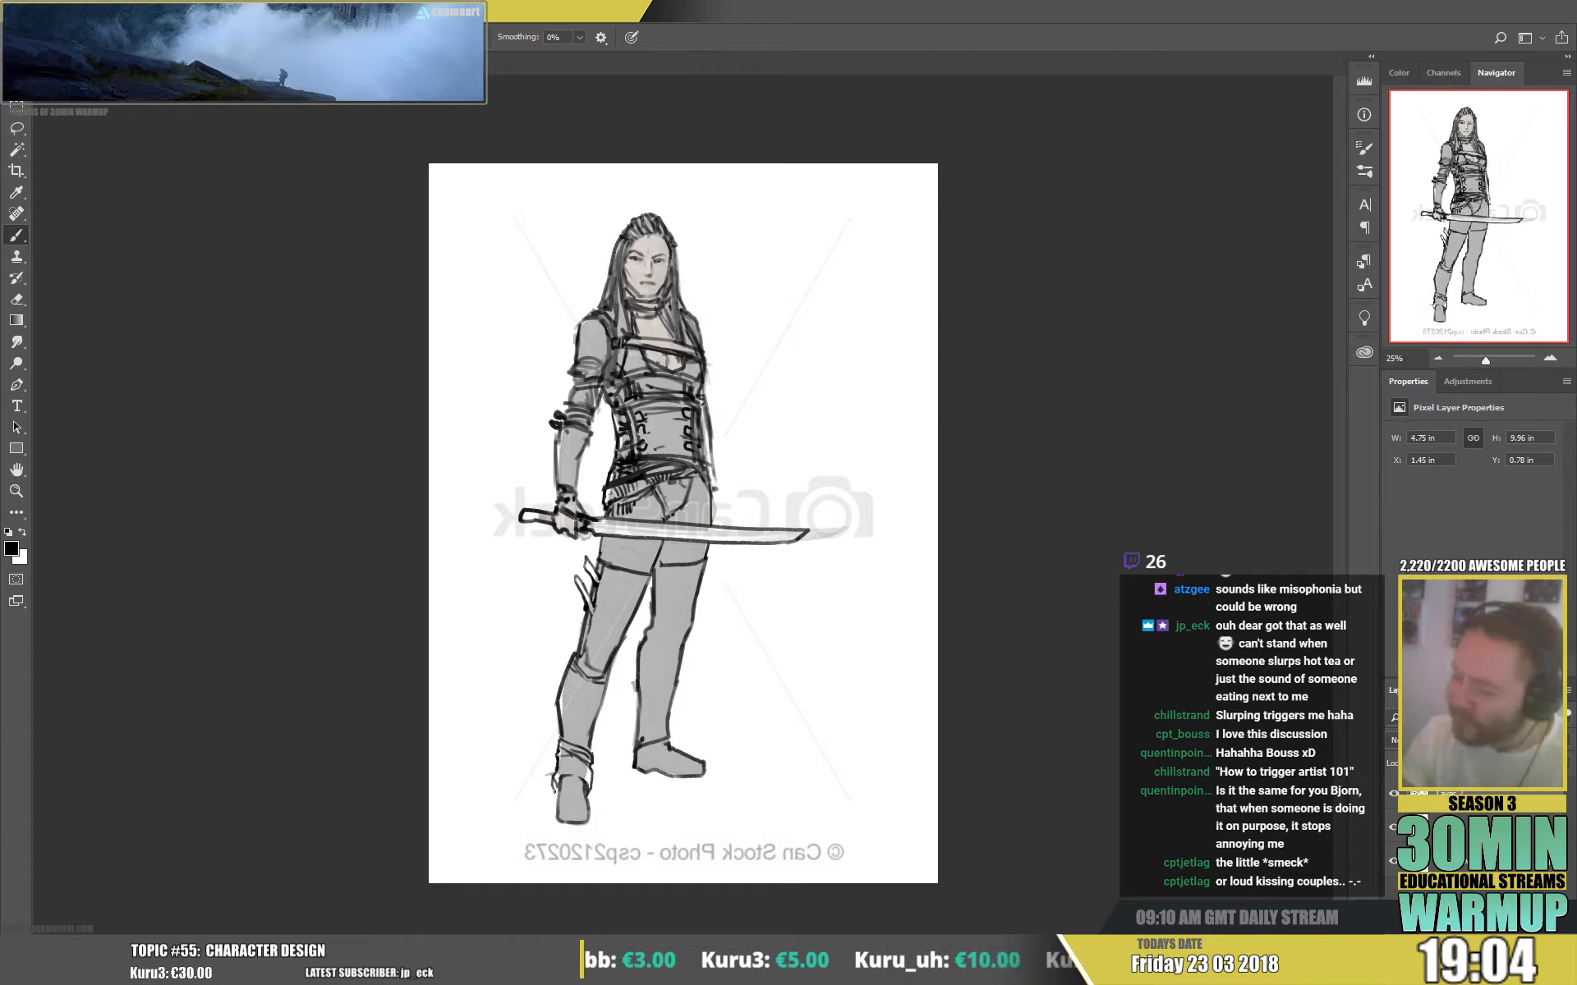
key(e)
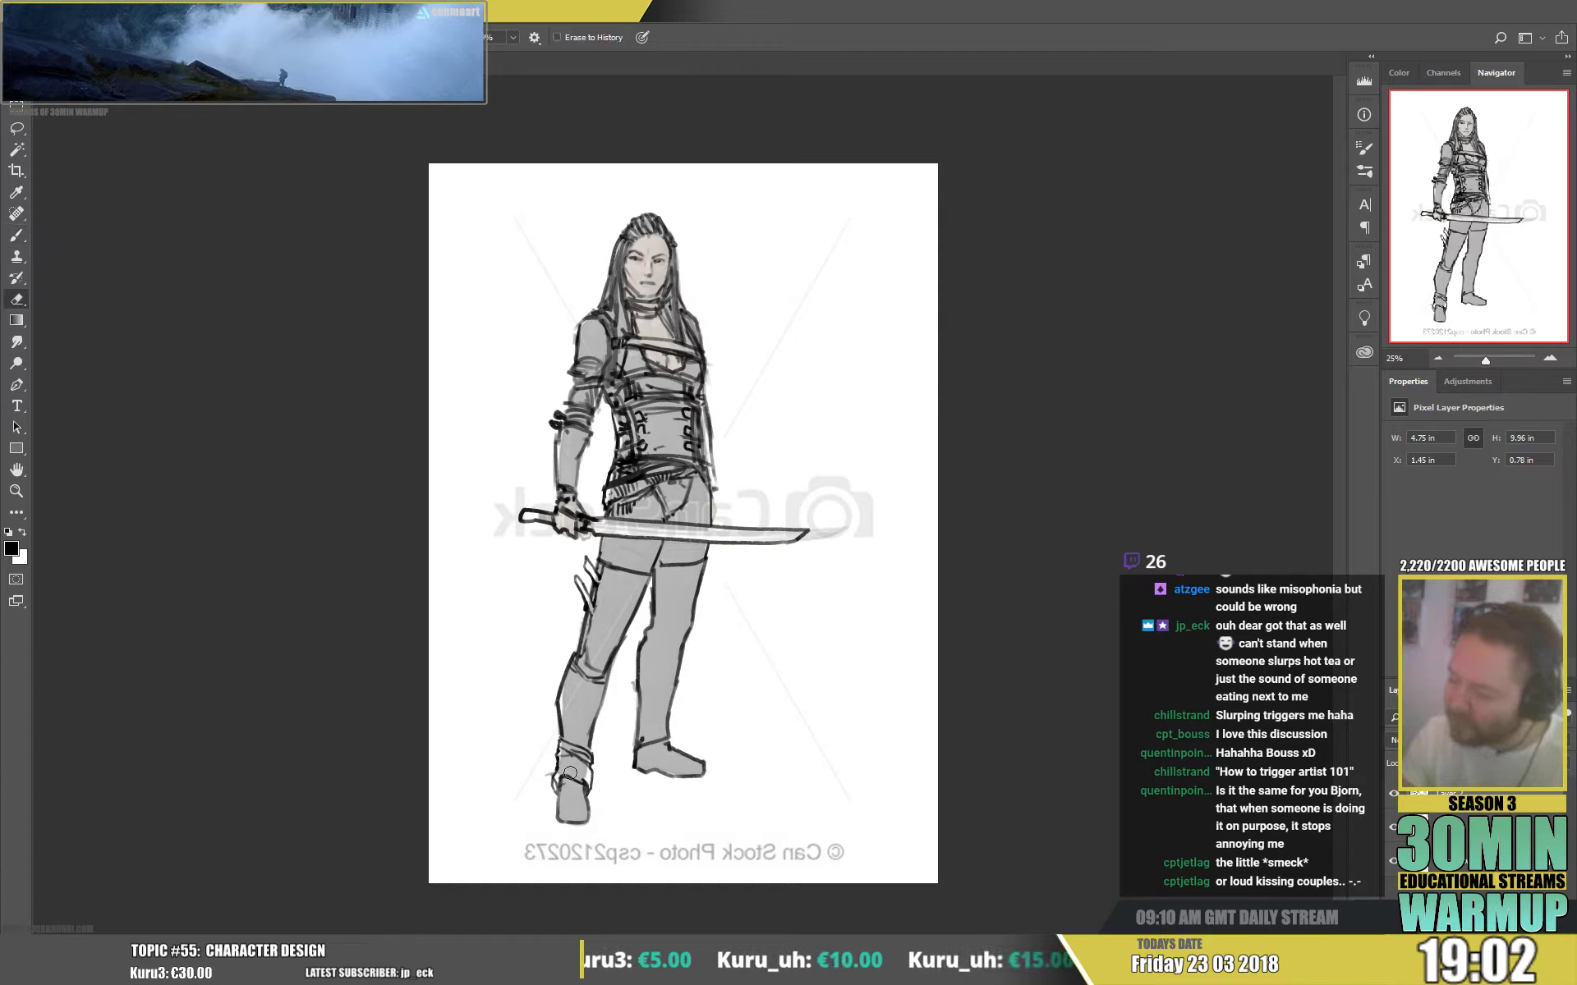
key(b)
drag(575, 778, 591, 795)
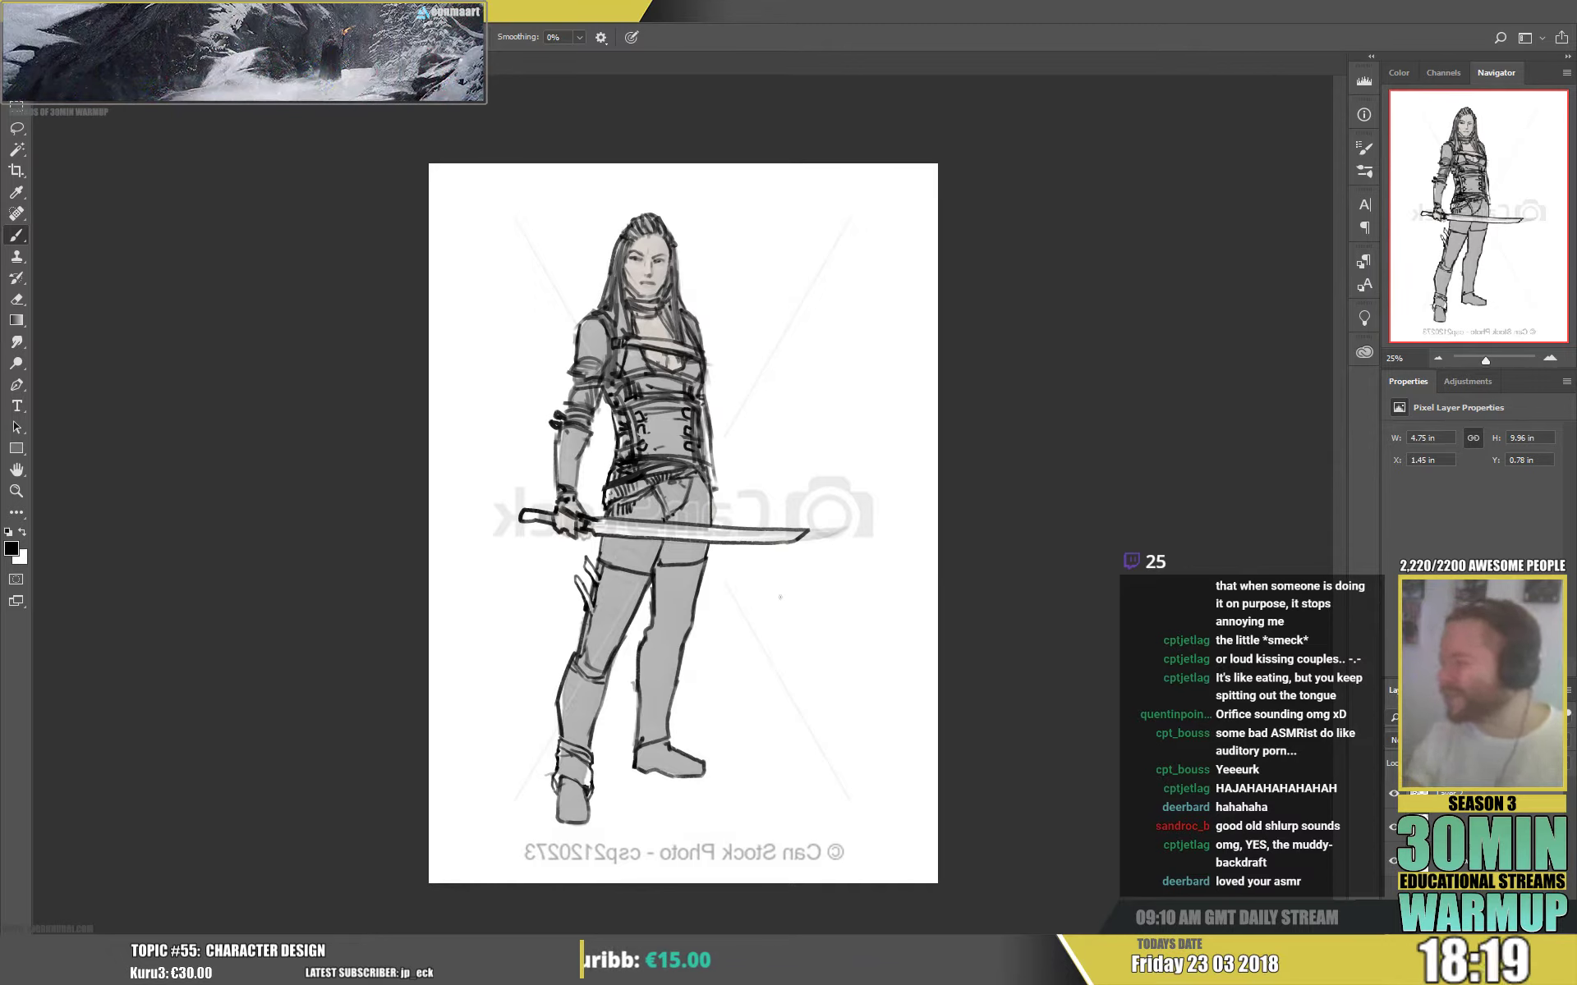
- Thicken the boot-top bands across both thighs, add studs on one boot, and draw loose cloth strokes at the hips
drag(598, 557, 704, 562)
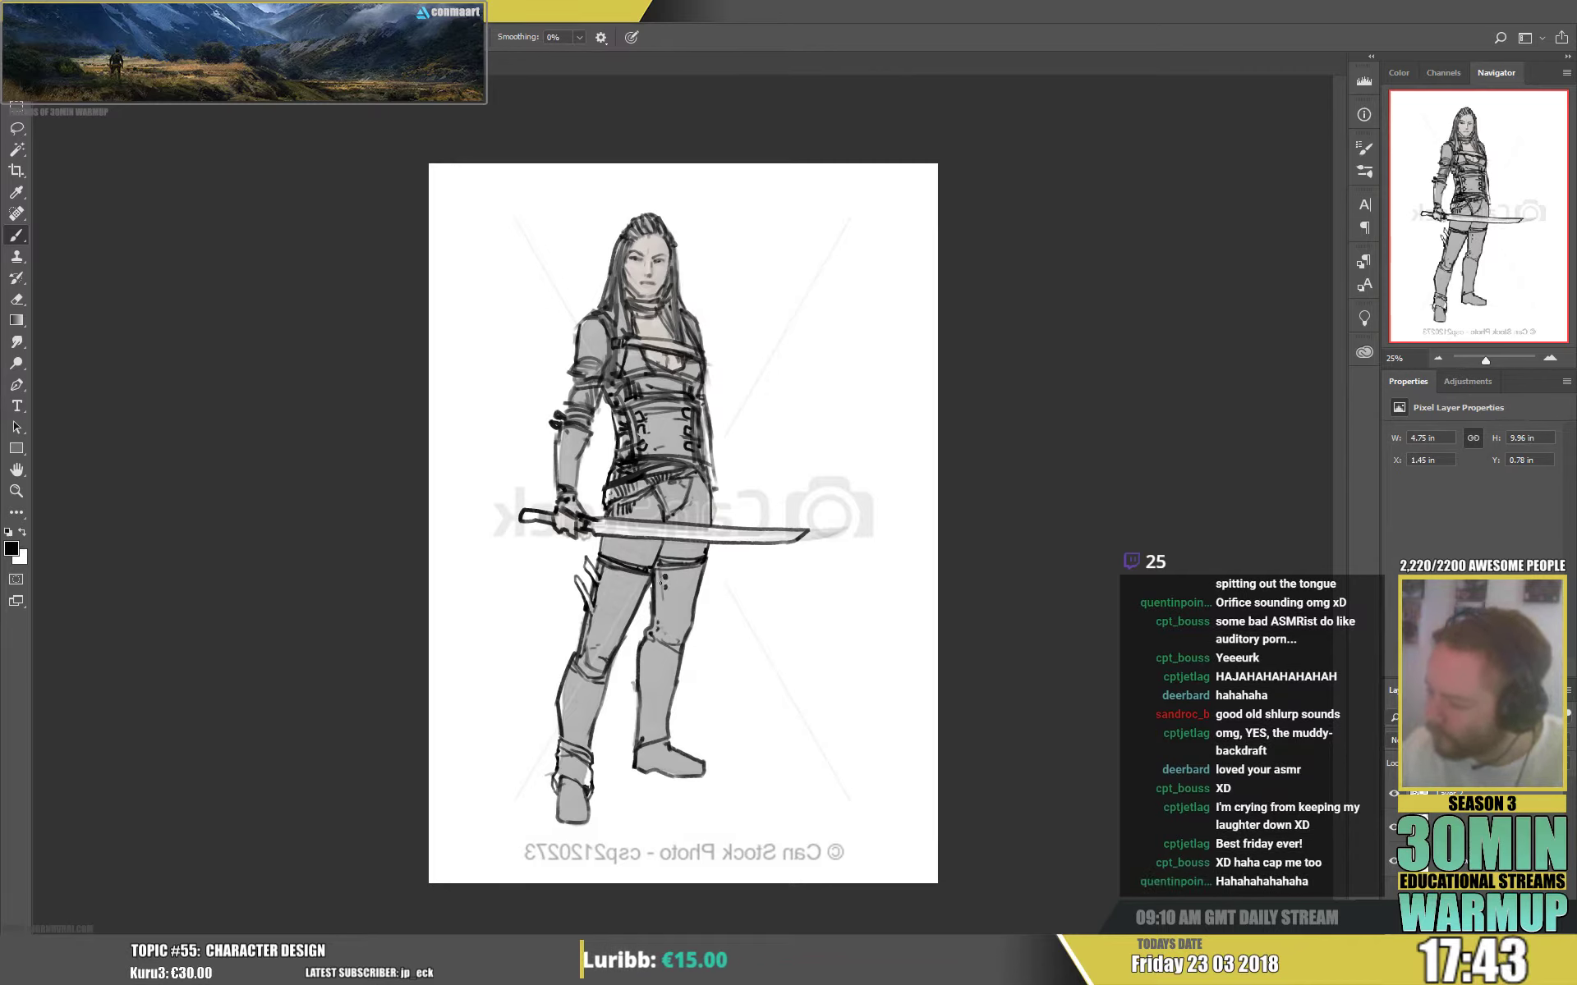
drag(662, 574, 659, 613)
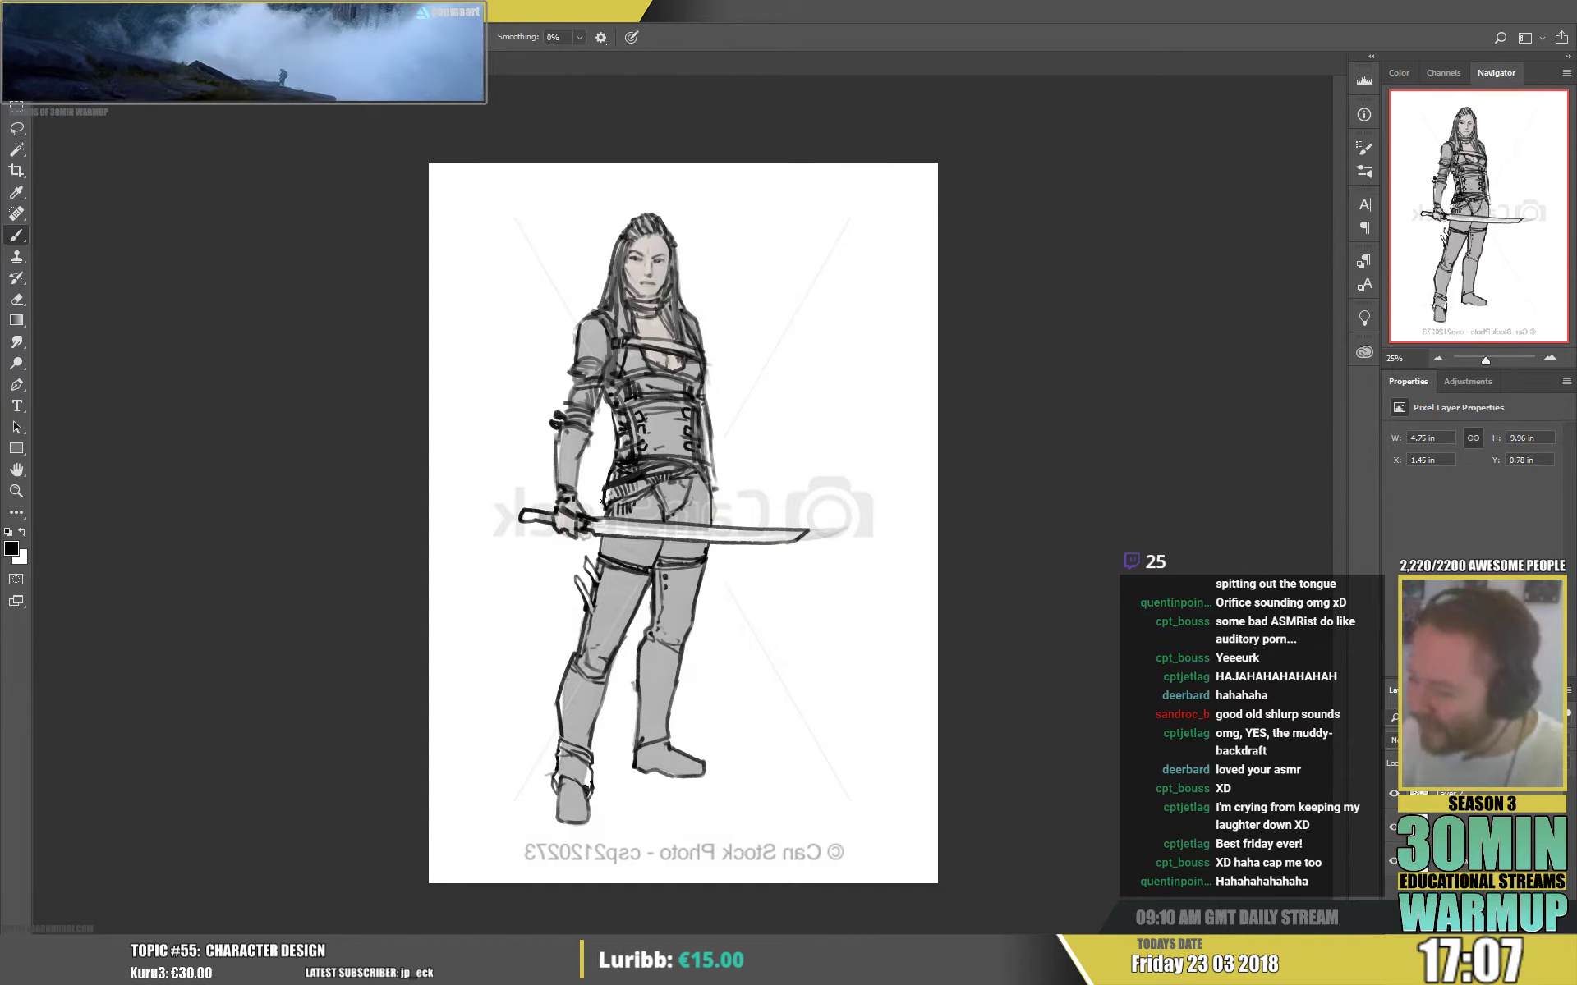
drag(601, 496, 598, 518)
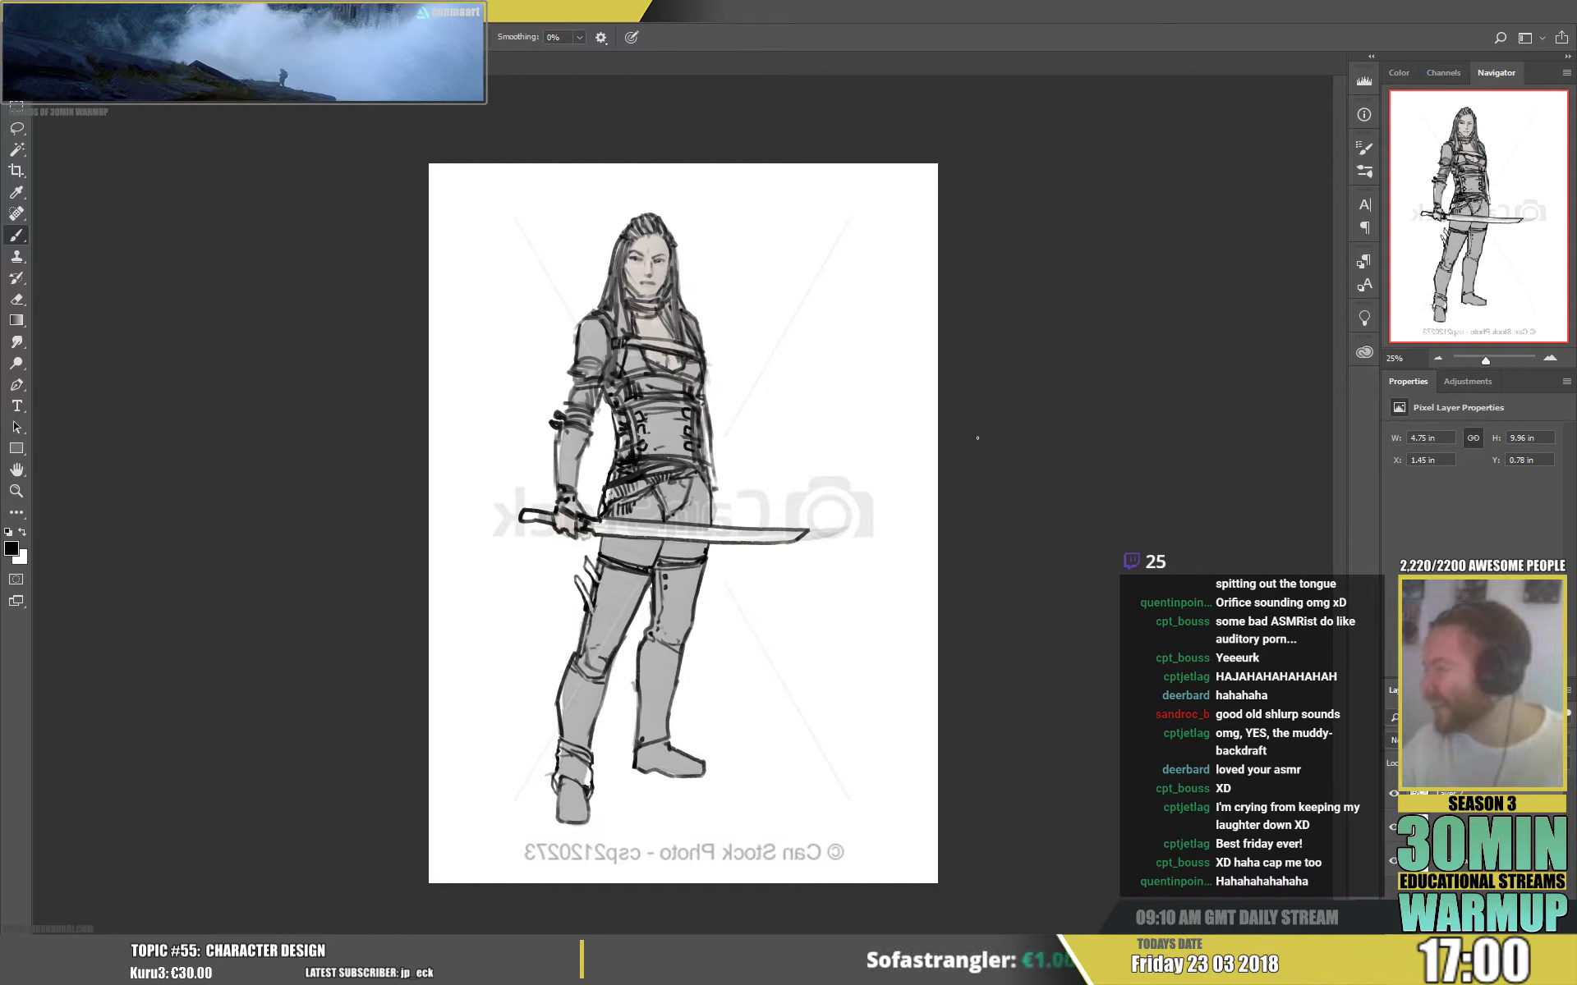
mouse_move(696, 484)
mouse_down()
mouse_move(704, 521)
mouse_move(705, 485)
mouse_up()
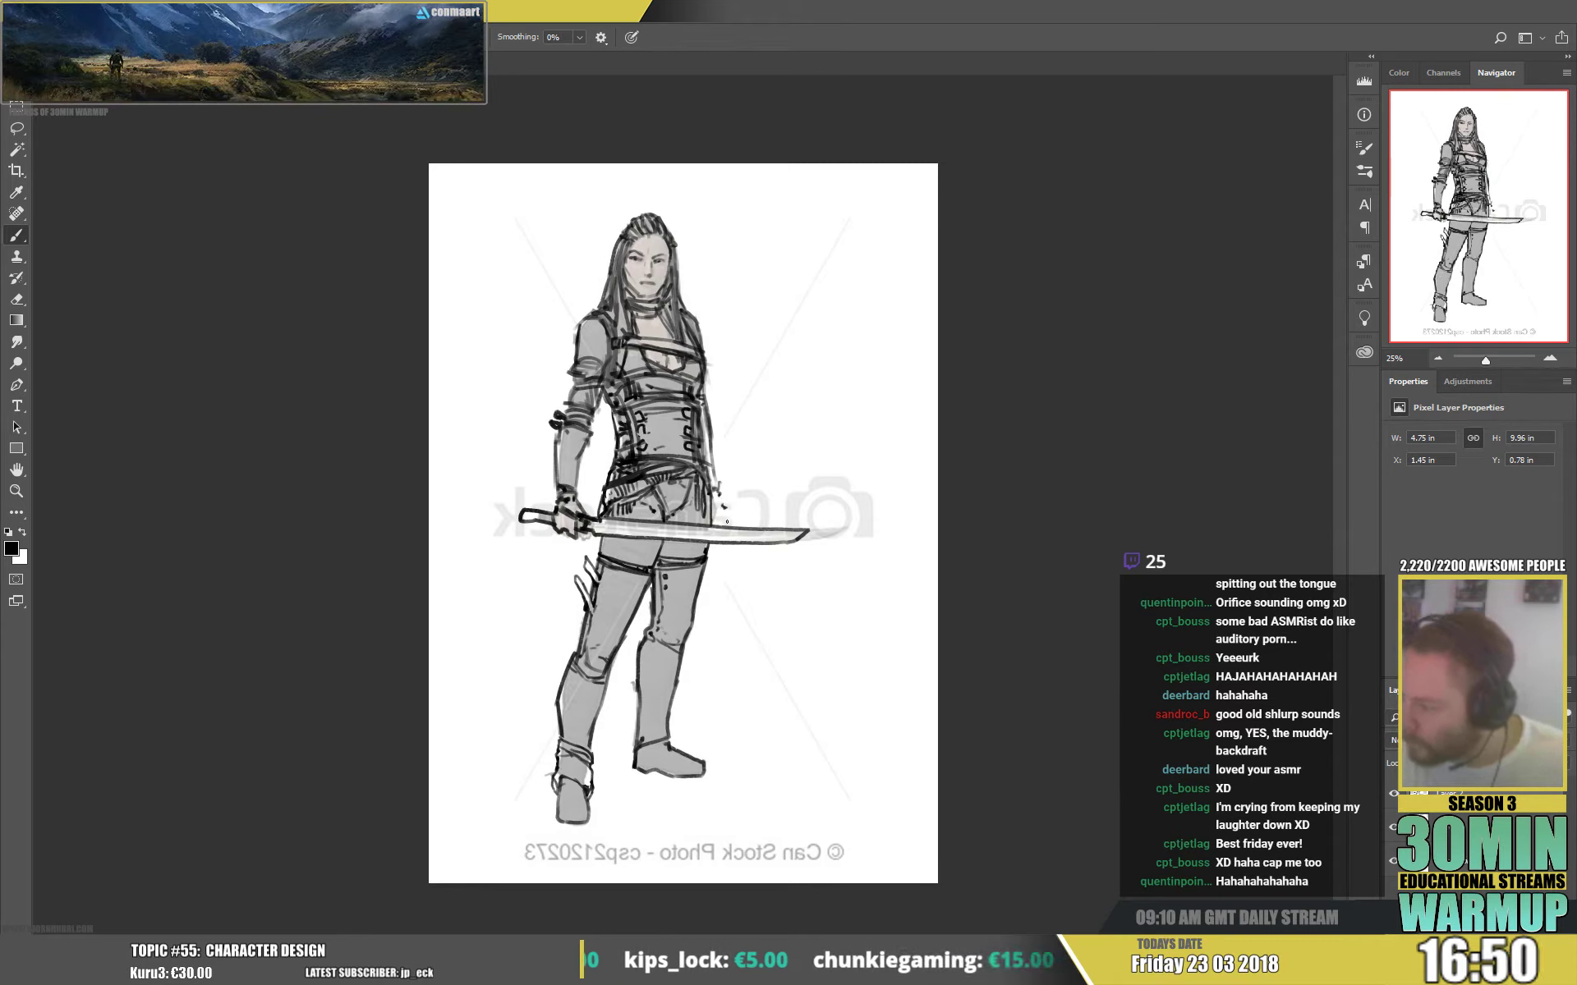
- Draw a long, straight scabbard shape angling down and outward from behind the sword blade
mouse_move(801, 600)
mouse_down()
mouse_move(749, 546)
mouse_move(768, 584)
mouse_move(825, 629)
mouse_up()
drag(754, 571, 809, 612)
key(e)
key(b)
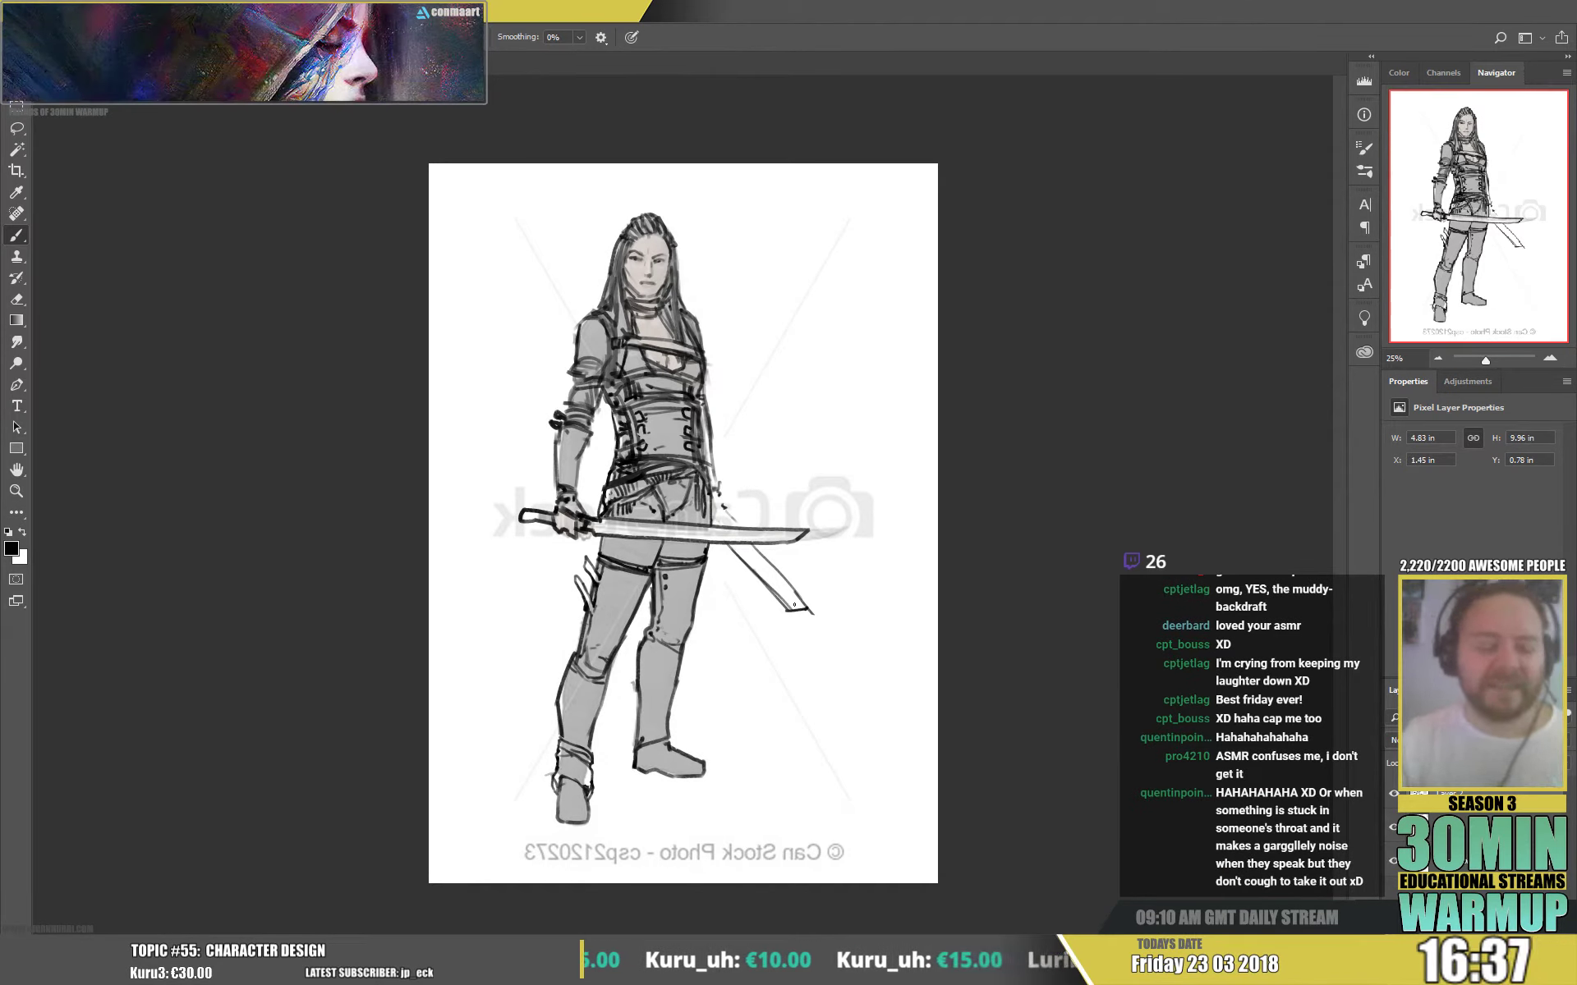
- Erase the sword's pointed tip and close the shortened blade with a blunt end
key(e)
mouse_move(809, 530)
mouse_down()
mouse_move(779, 536)
mouse_move(738, 526)
mouse_up()
key(b)
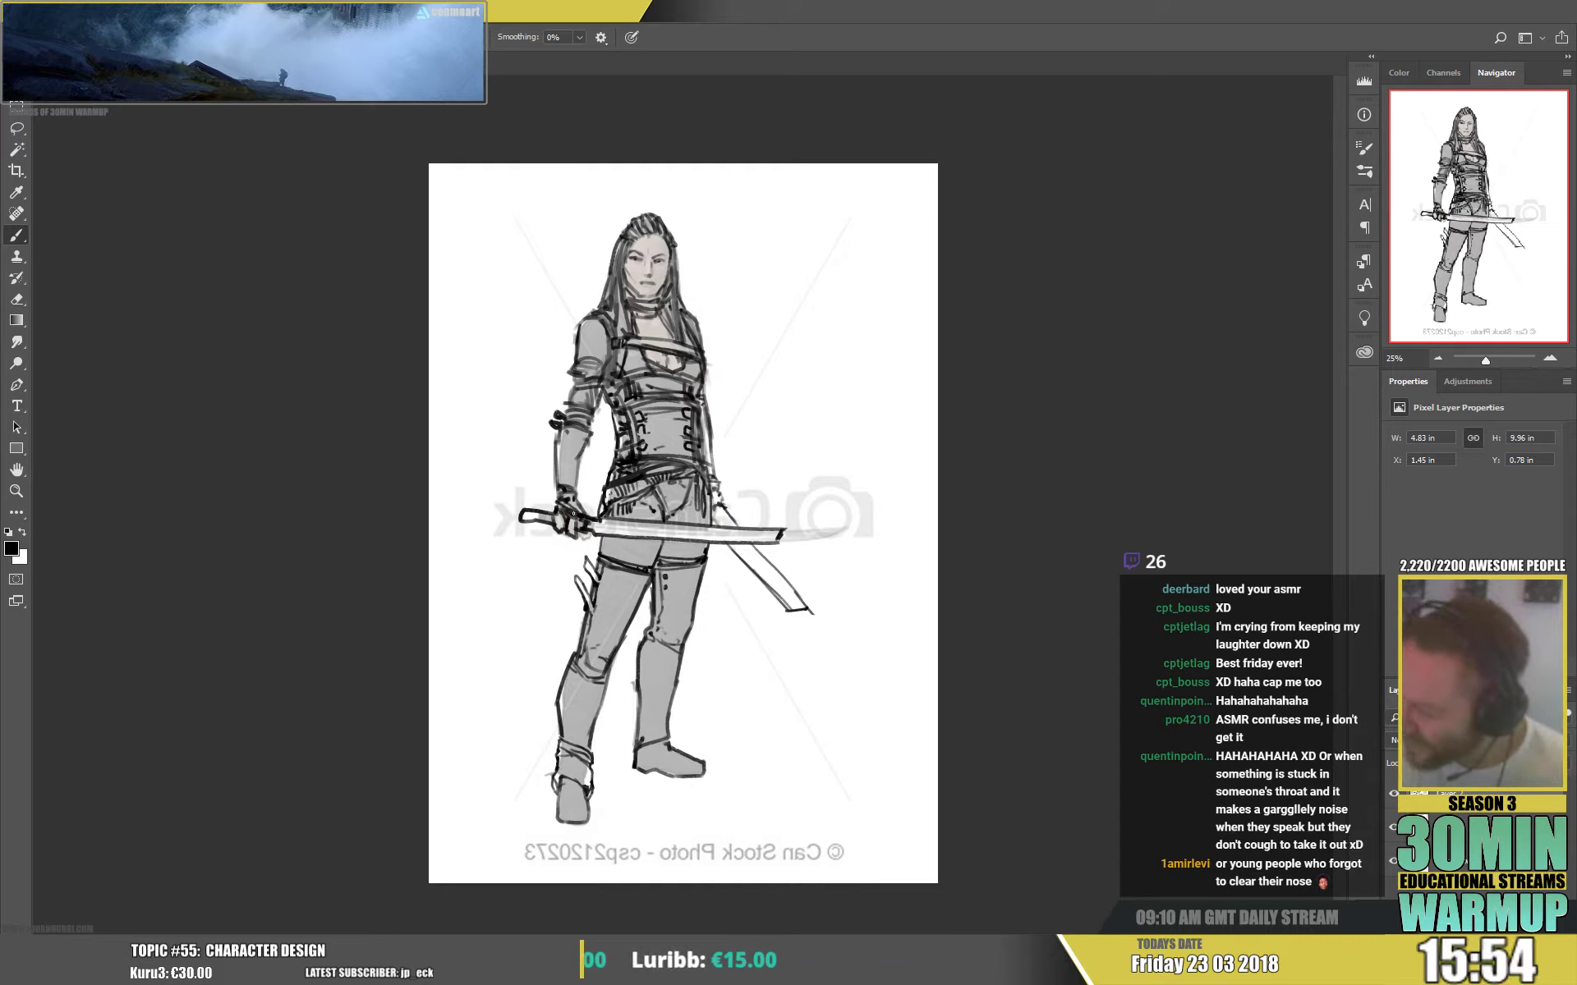
- Add layered bands to the sword arm's shoulder and upper sleeve, and darken the elbow straps
key(e)
key(b)
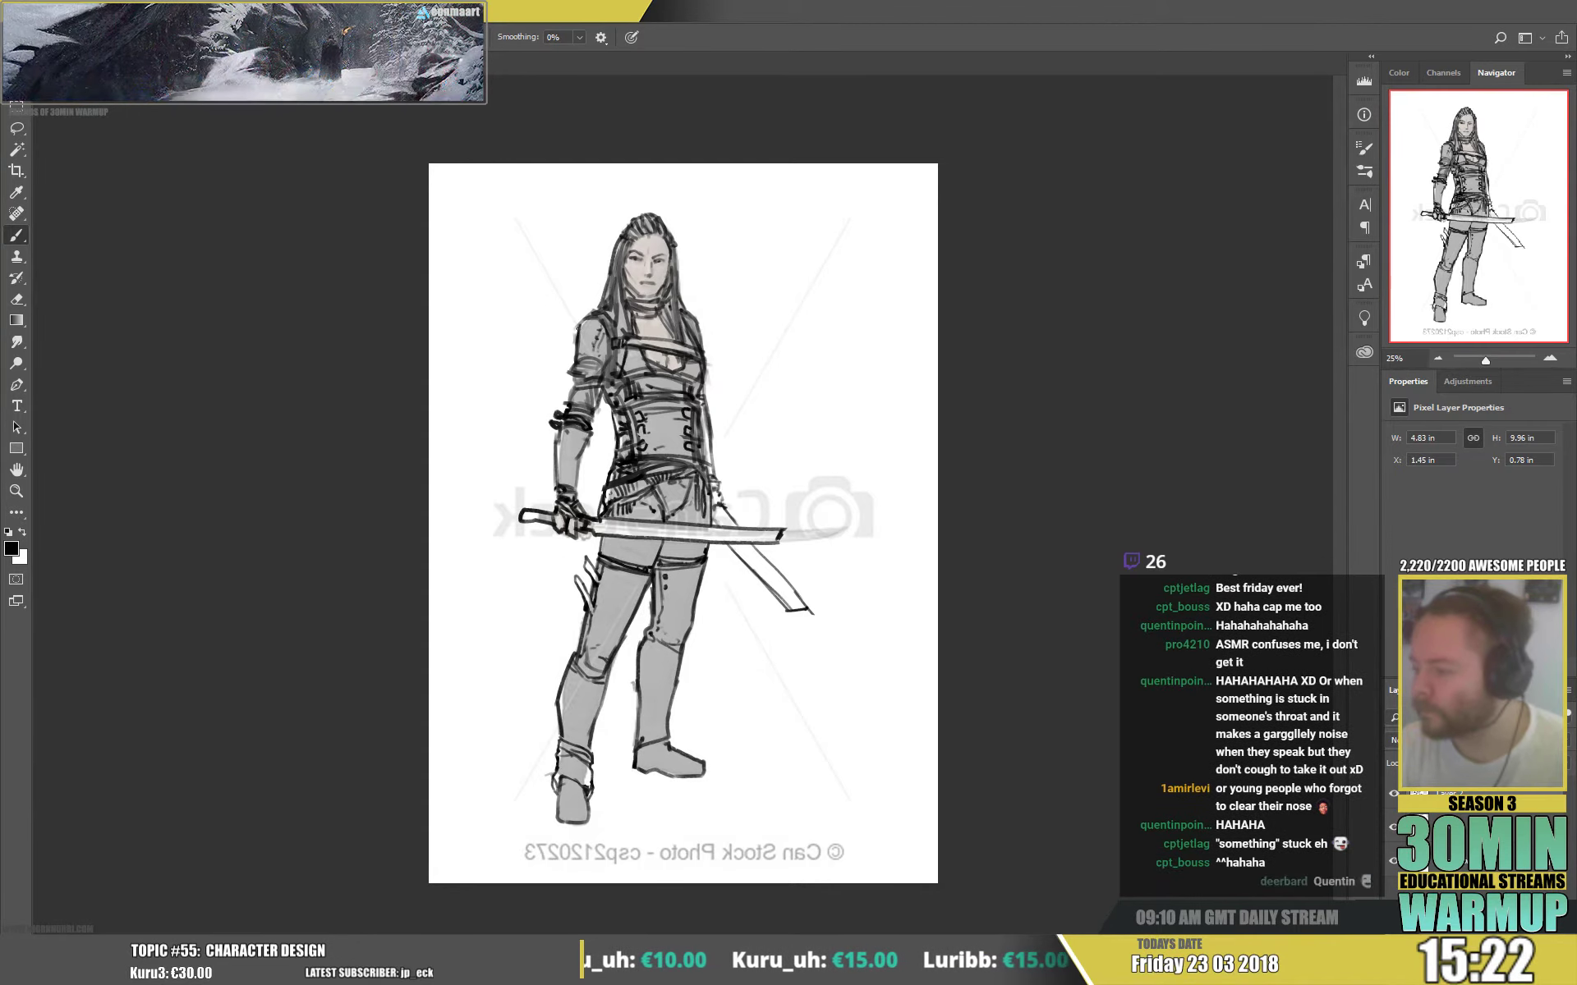
drag(592, 323, 595, 351)
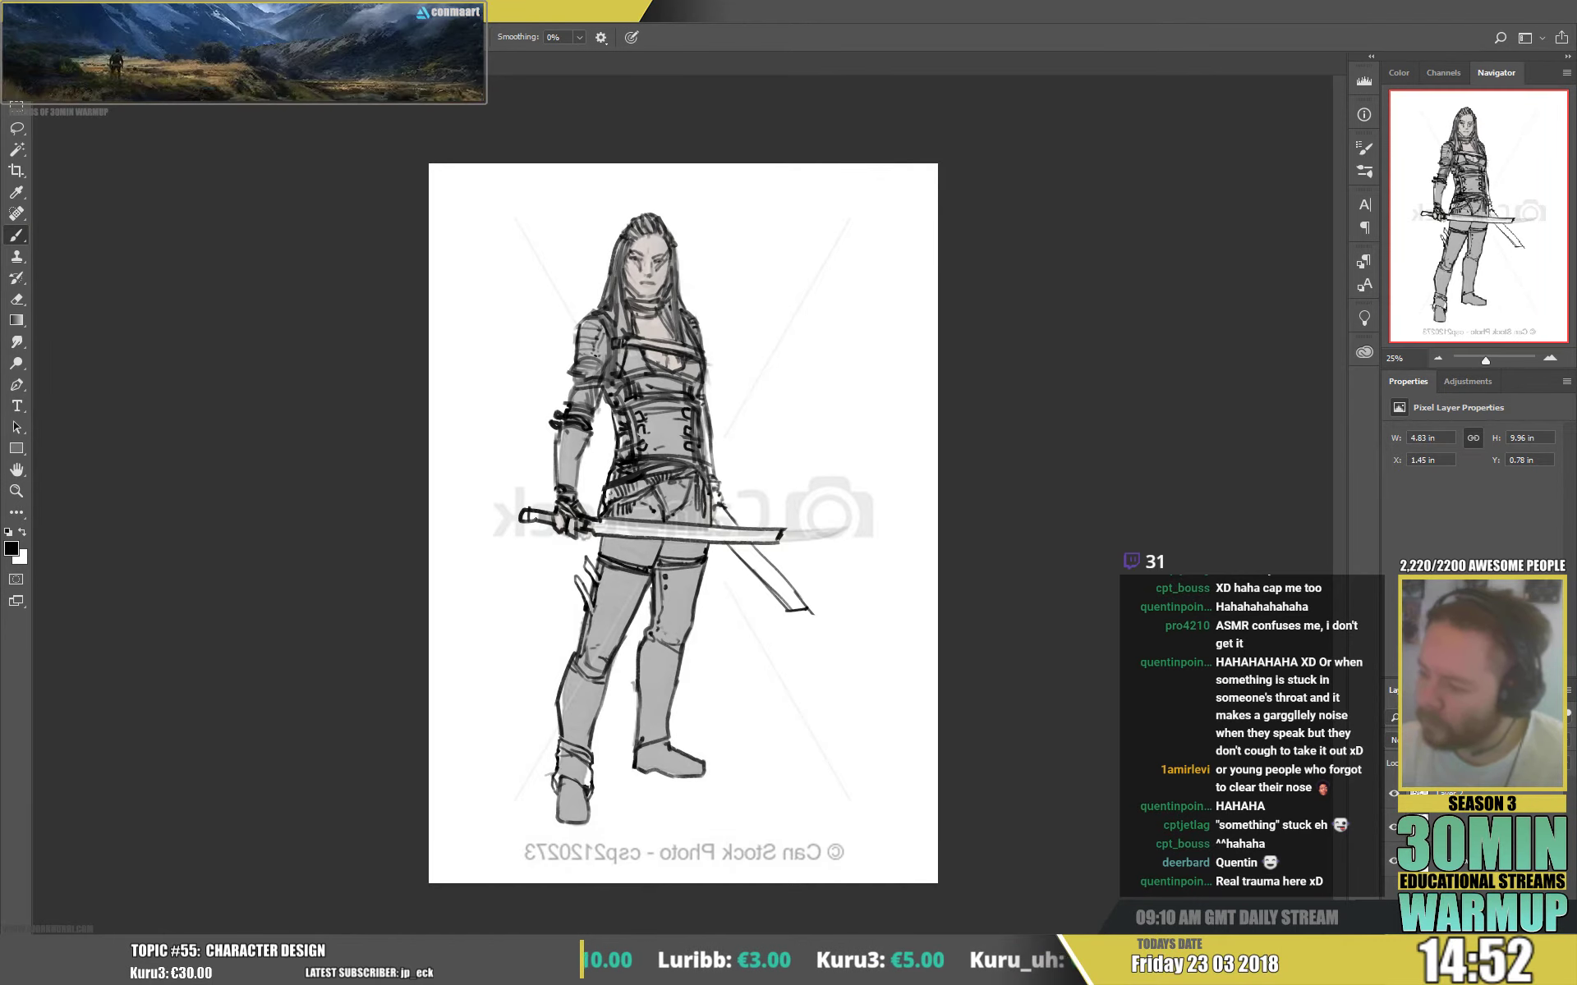
- Draw a small charm dangling from the sword's pommel, and sketch a looped pouch at the waist on a new layer
drag(524, 533, 526, 555)
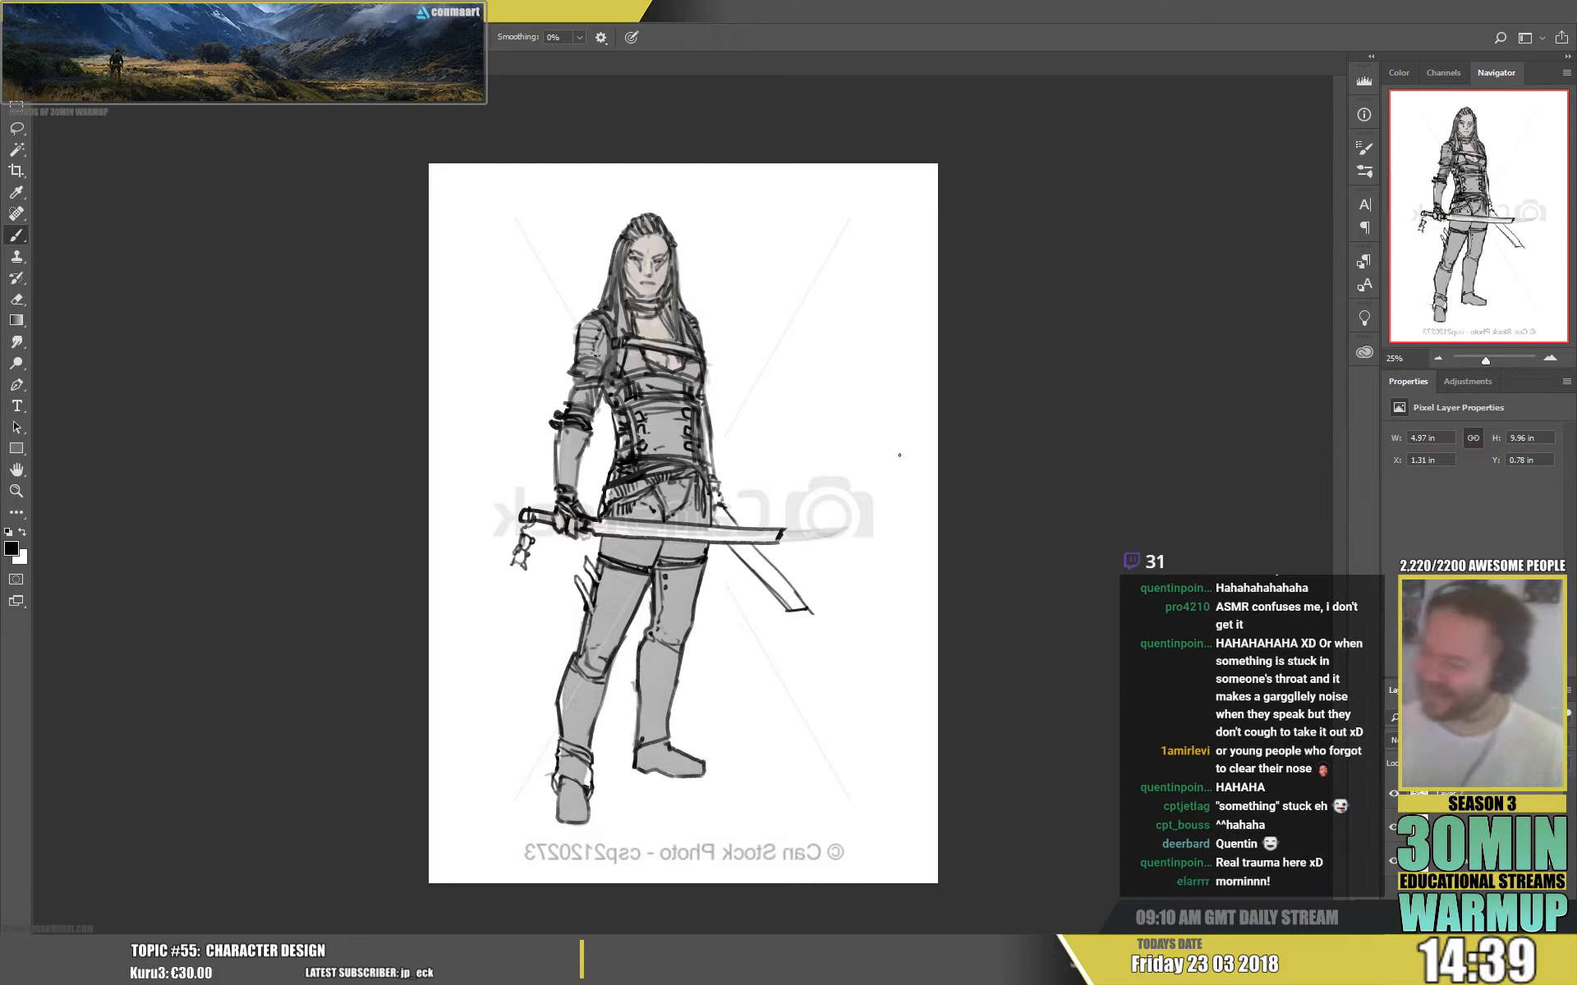
key(ctrl+shift+alt+n)
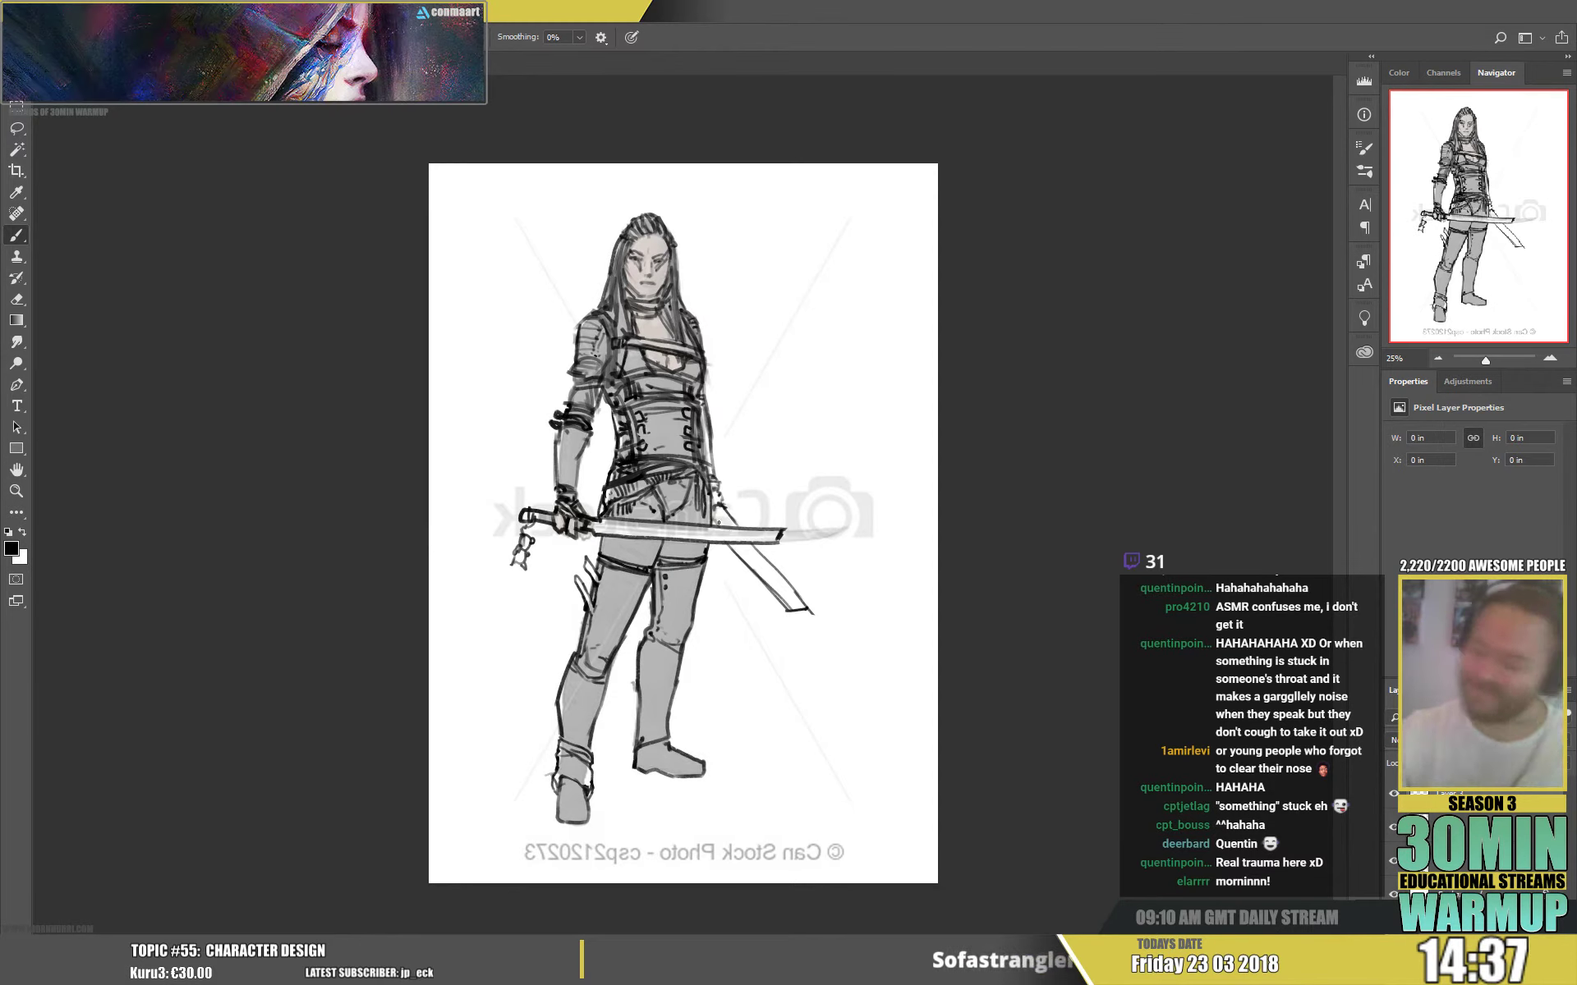
drag(617, 435, 597, 477)
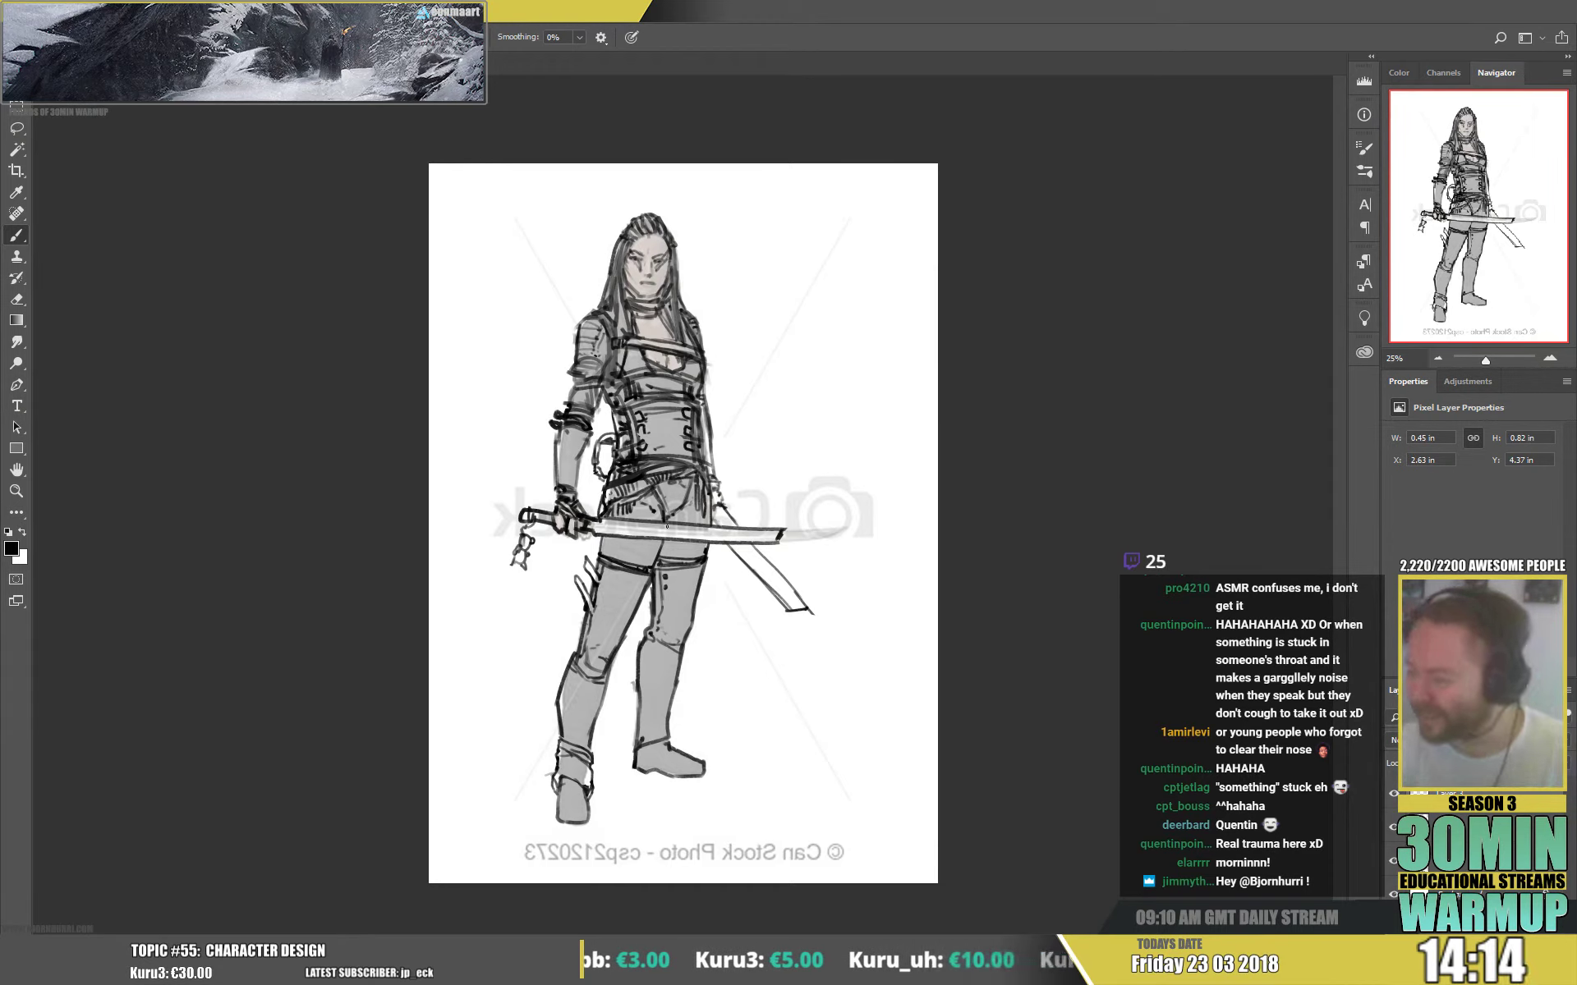
mouse_move(664, 548)
mouse_down()
mouse_move(693, 553)
mouse_move(710, 493)
mouse_up()
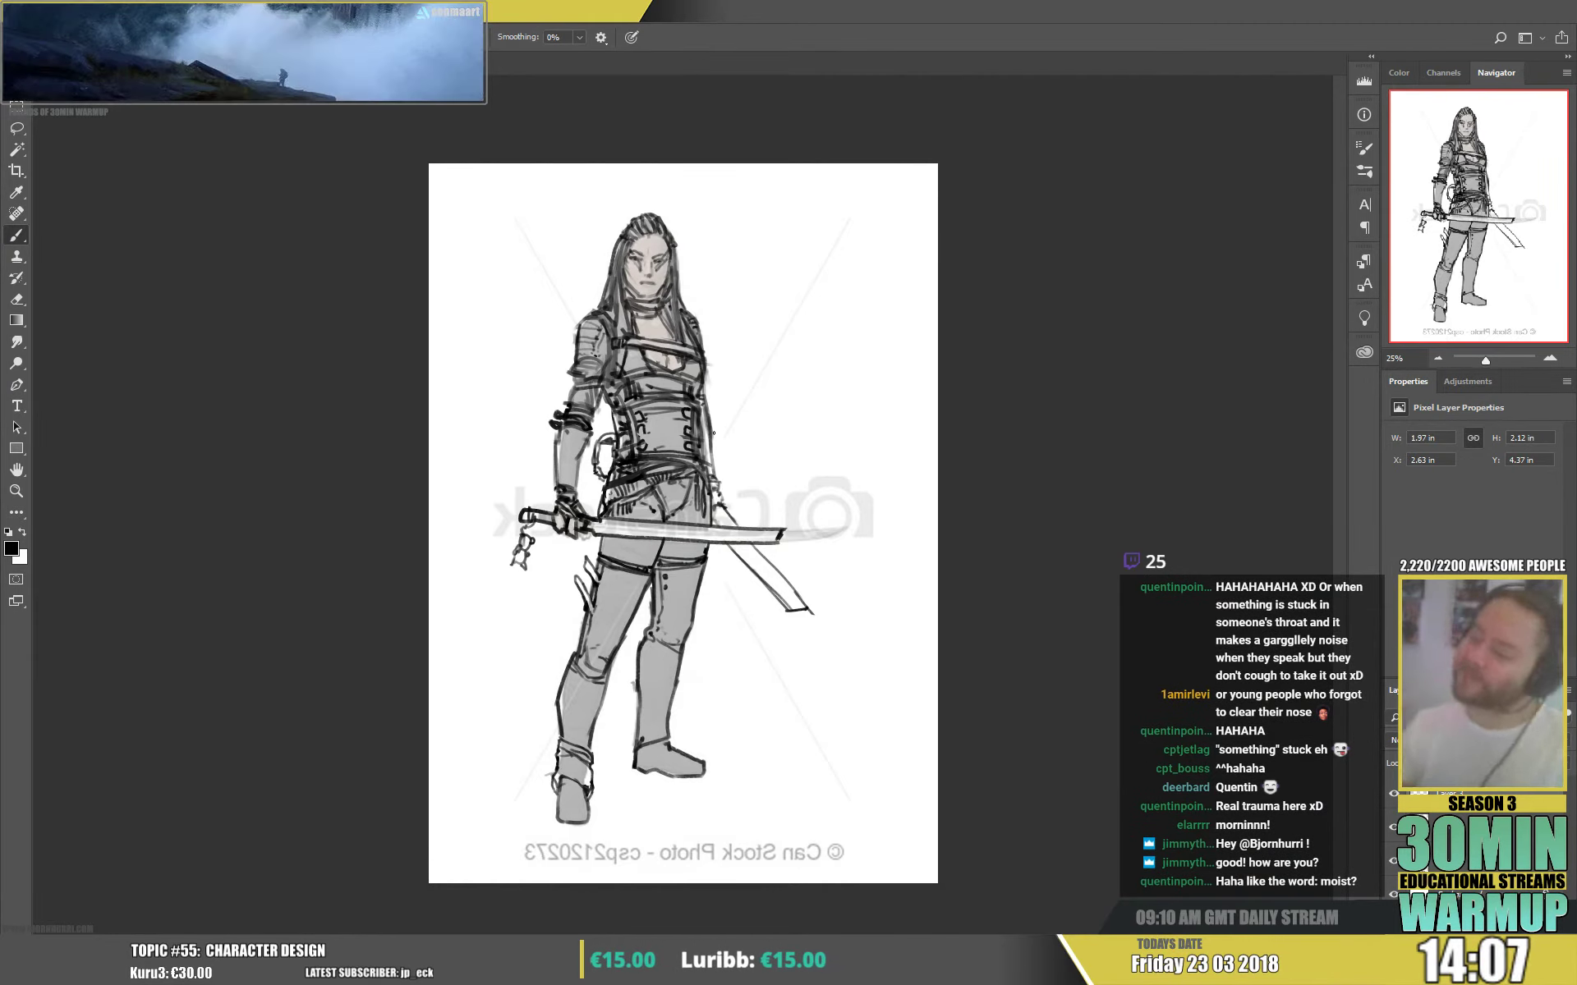
drag(713, 433, 702, 406)
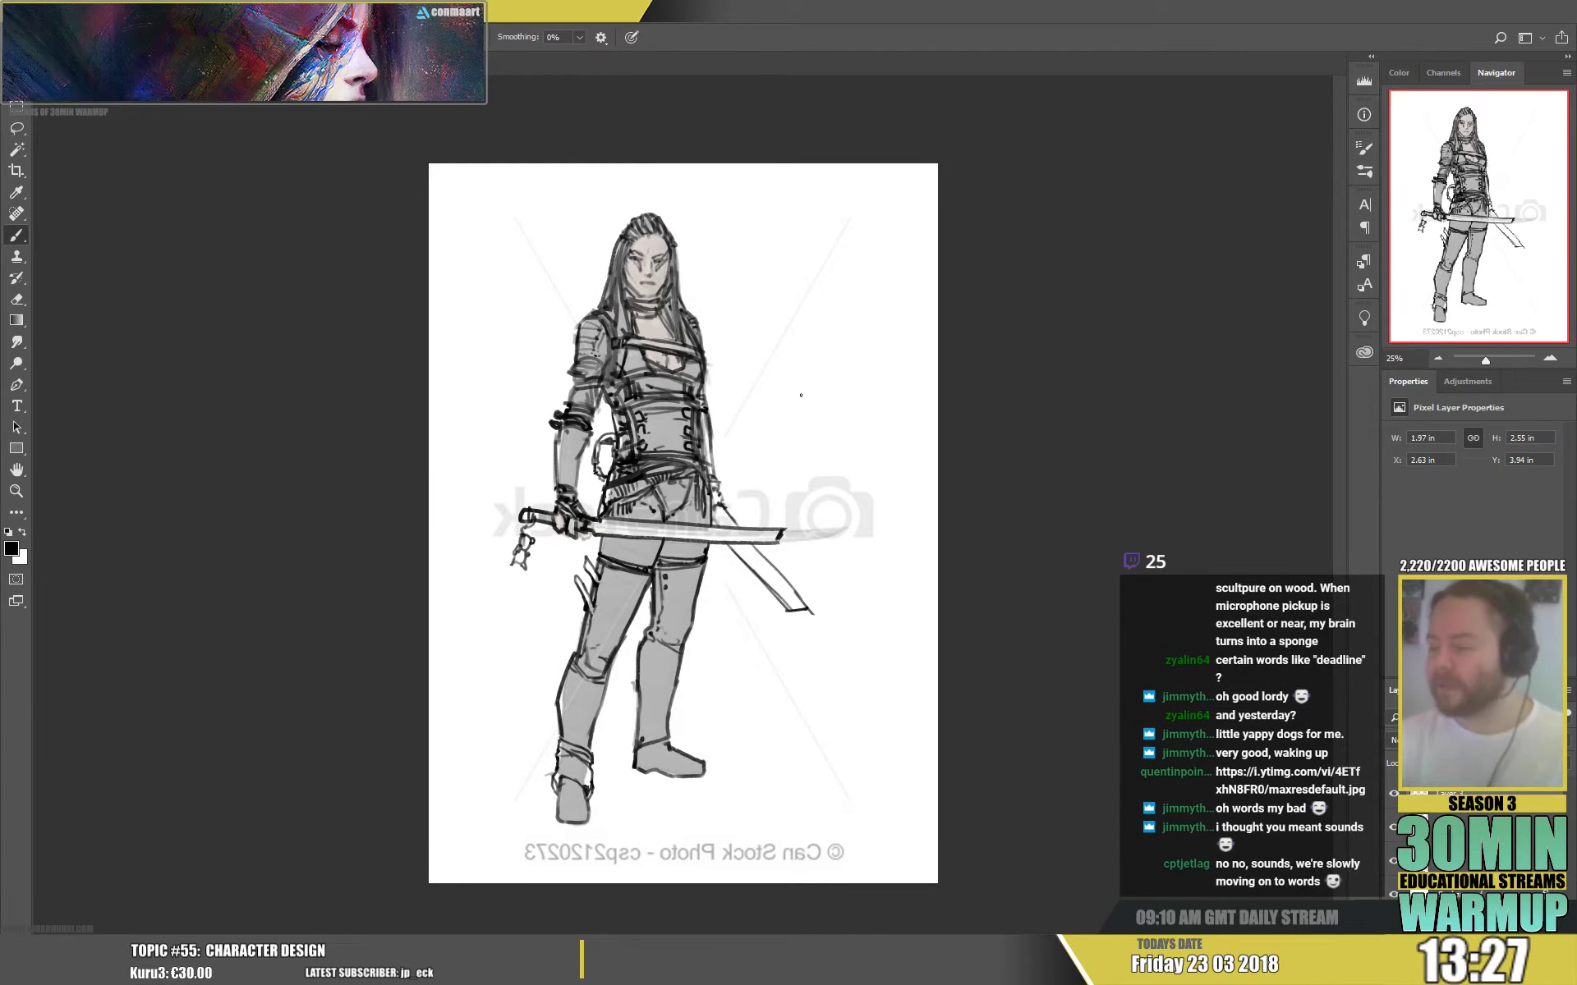
drag(577, 470, 572, 385)
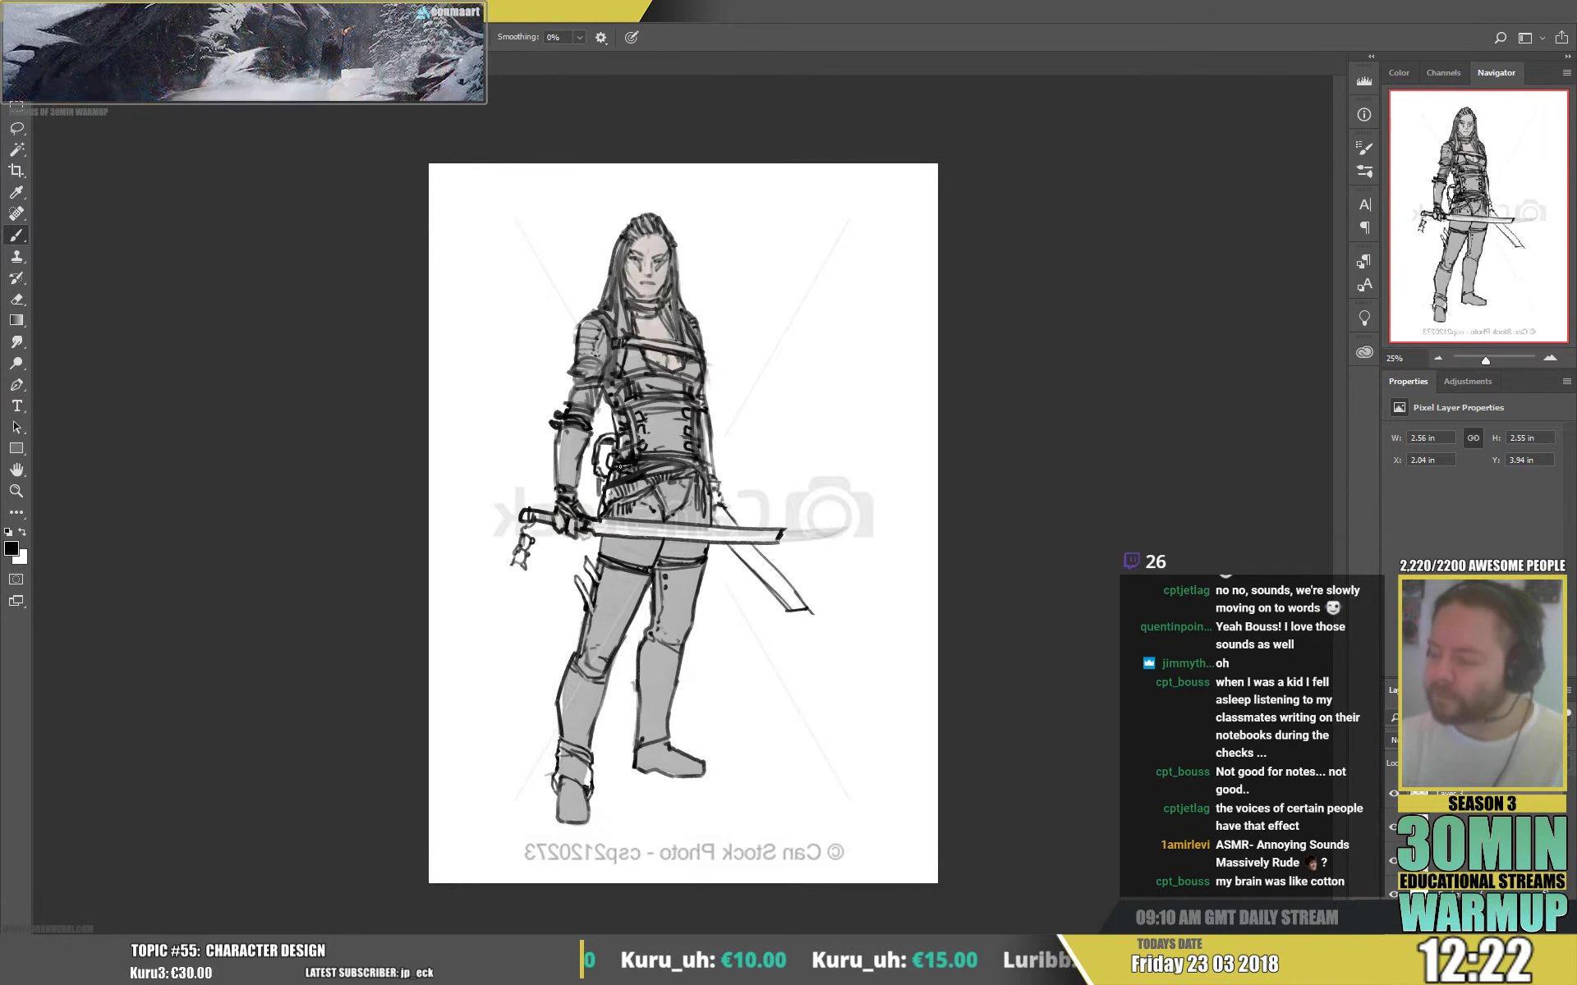
- On the main line-art layer, add a knotted strap above the sword arm's elbow, edge strokes on the other arm, and corset band lines
key(e)
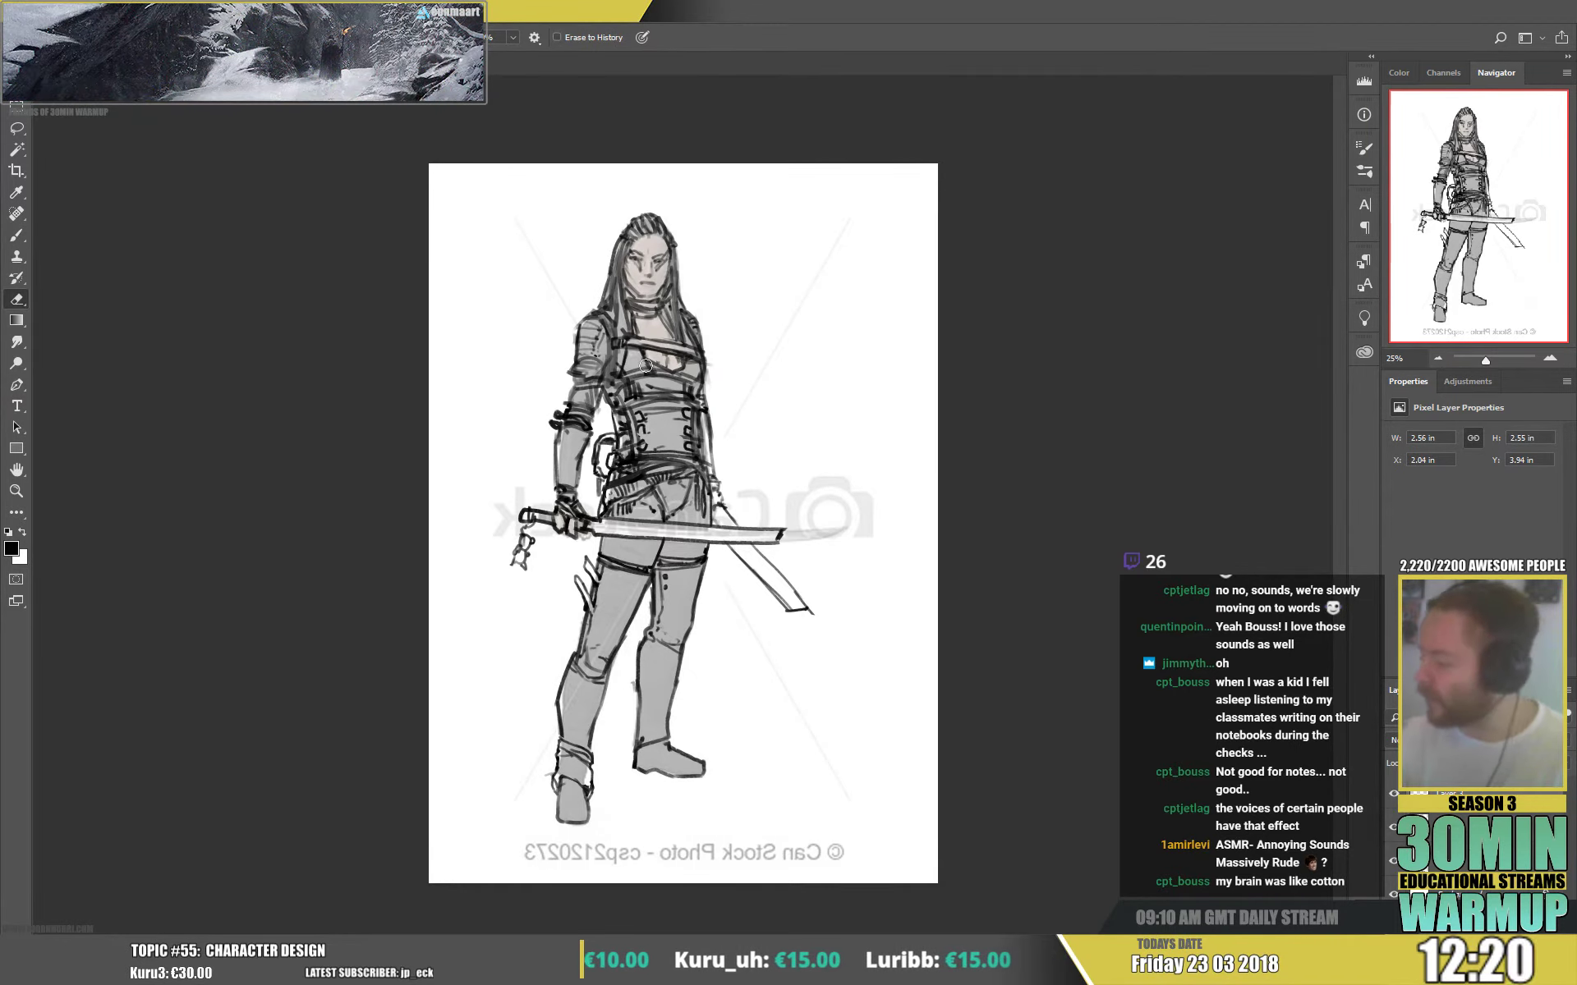
ctrl+click(655, 421)
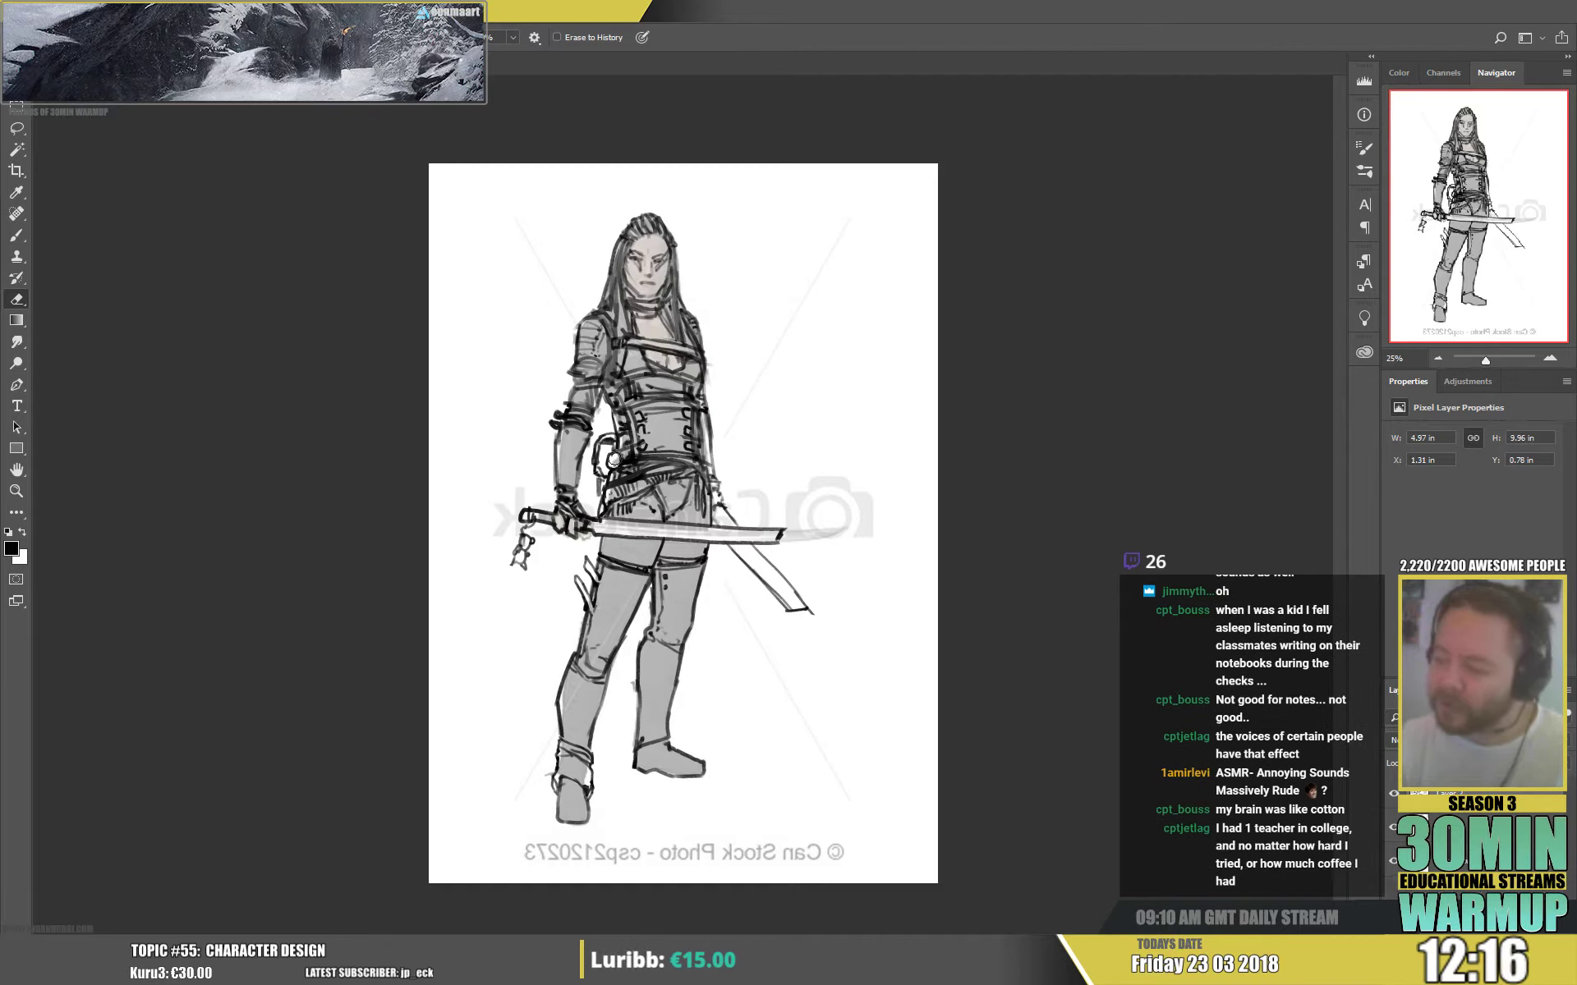
key(b)
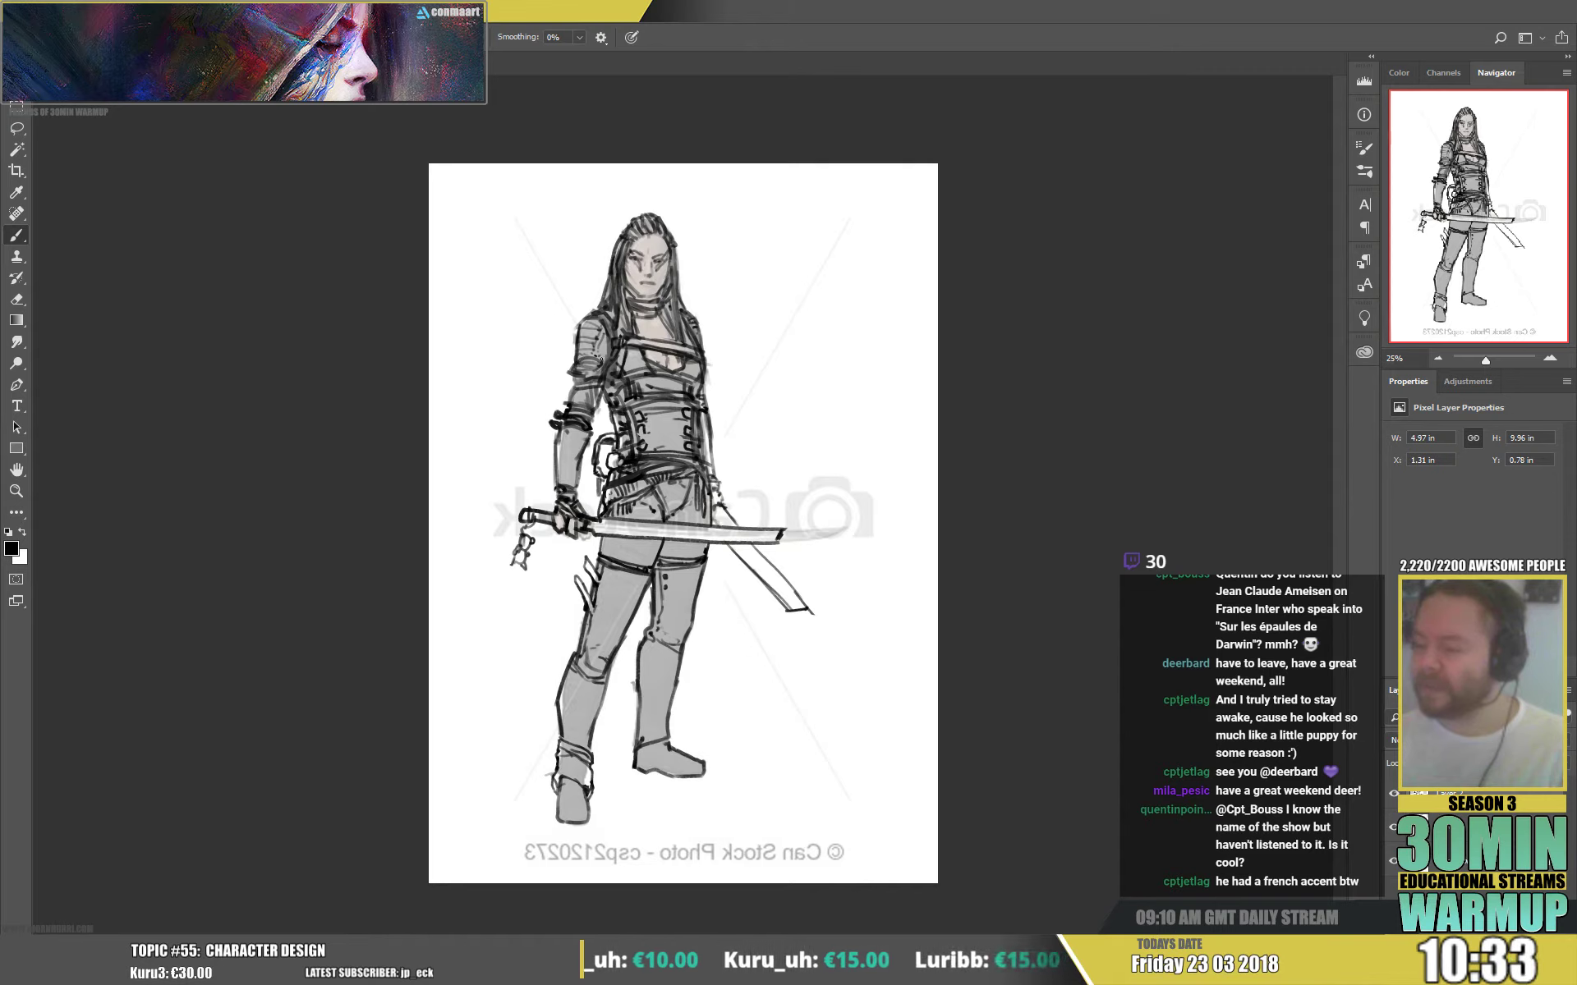
mouse_move(578, 361)
mouse_down()
mouse_move(556, 413)
mouse_move(554, 385)
mouse_up()
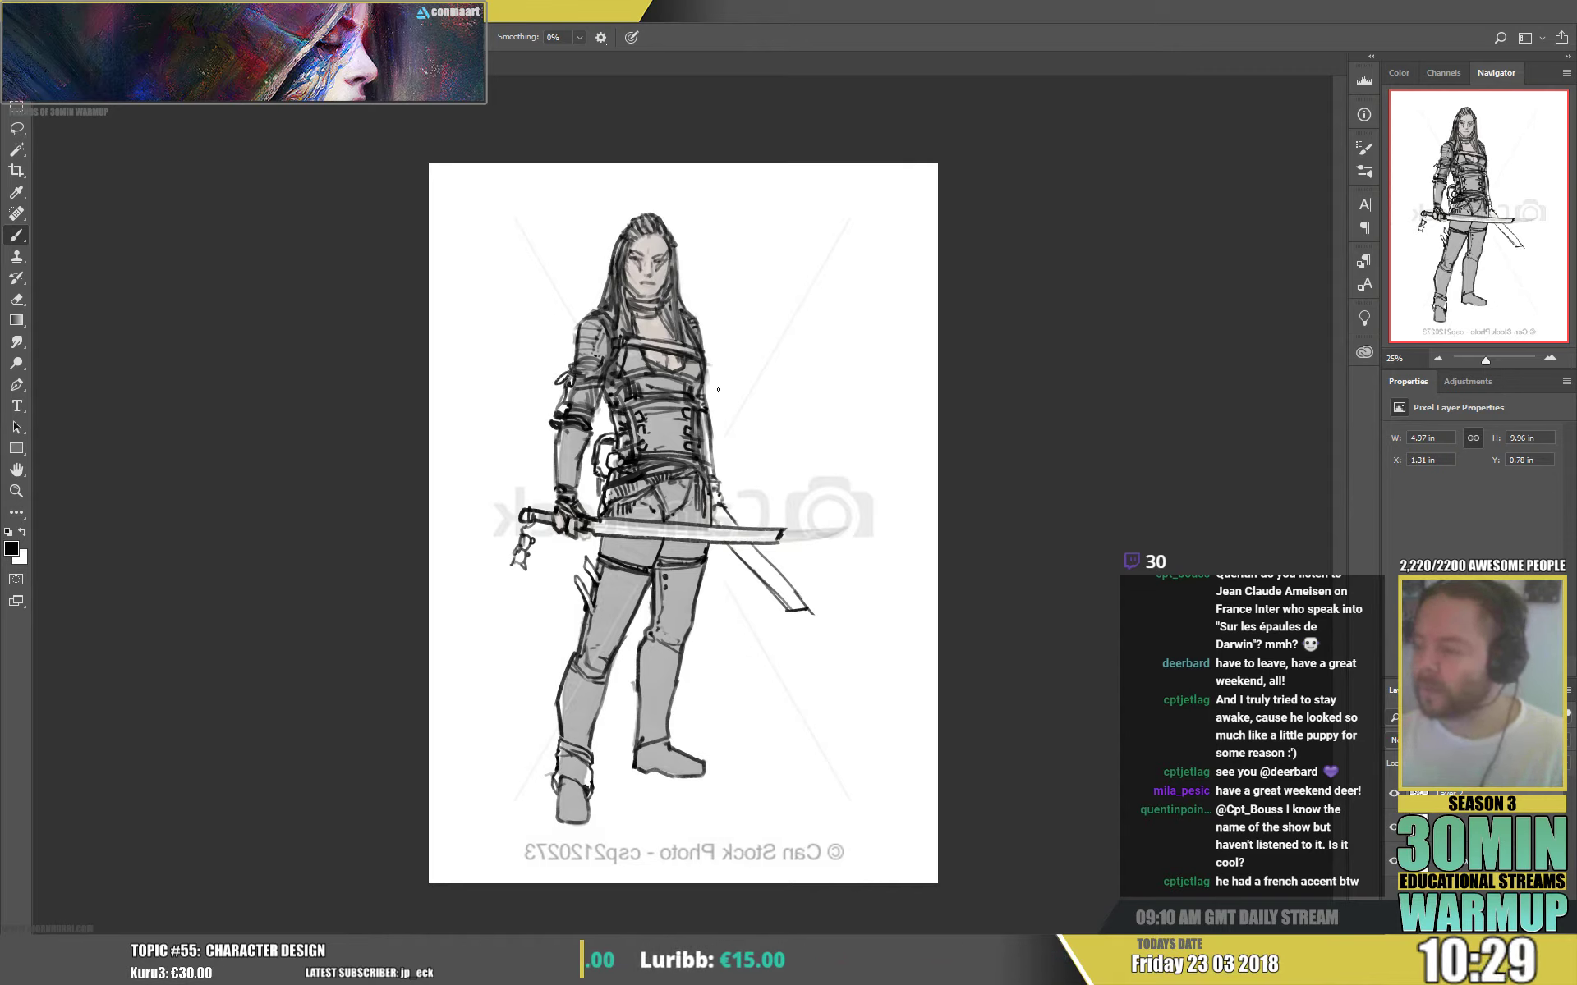
drag(715, 382, 715, 431)
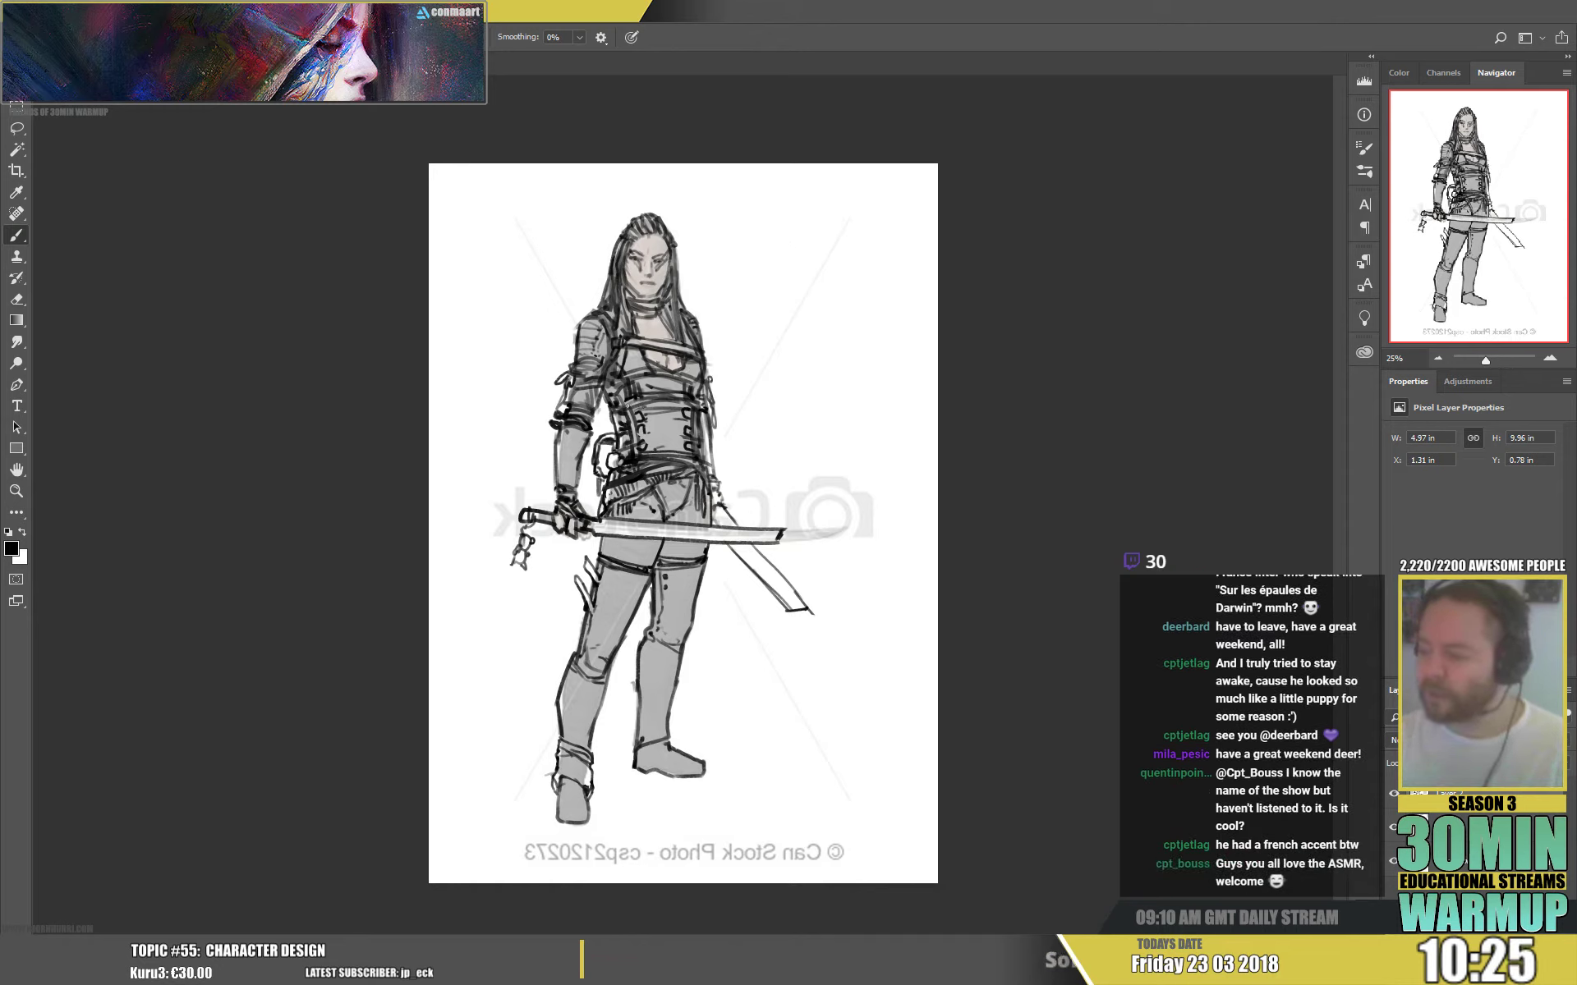
drag(627, 405, 691, 402)
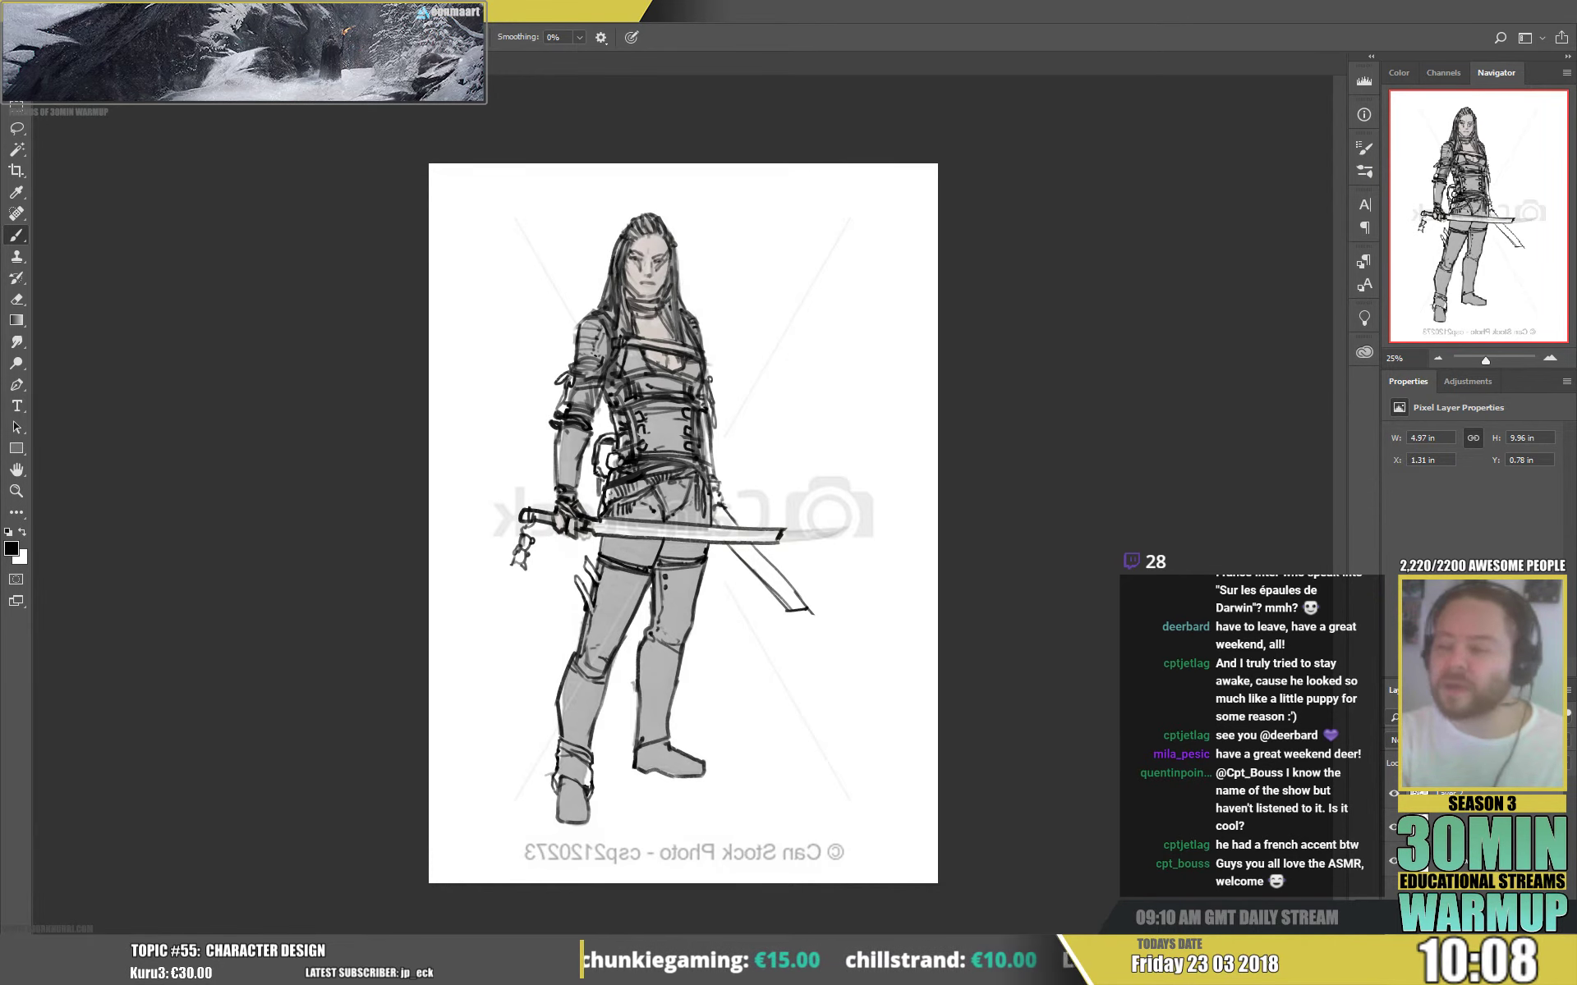
- Switch to the Magnus Chase cover comparison document, inspect variants A1 and A2 up close, and return to the character sketch
key(ctrl+Tab)
key(ctrl+plus)
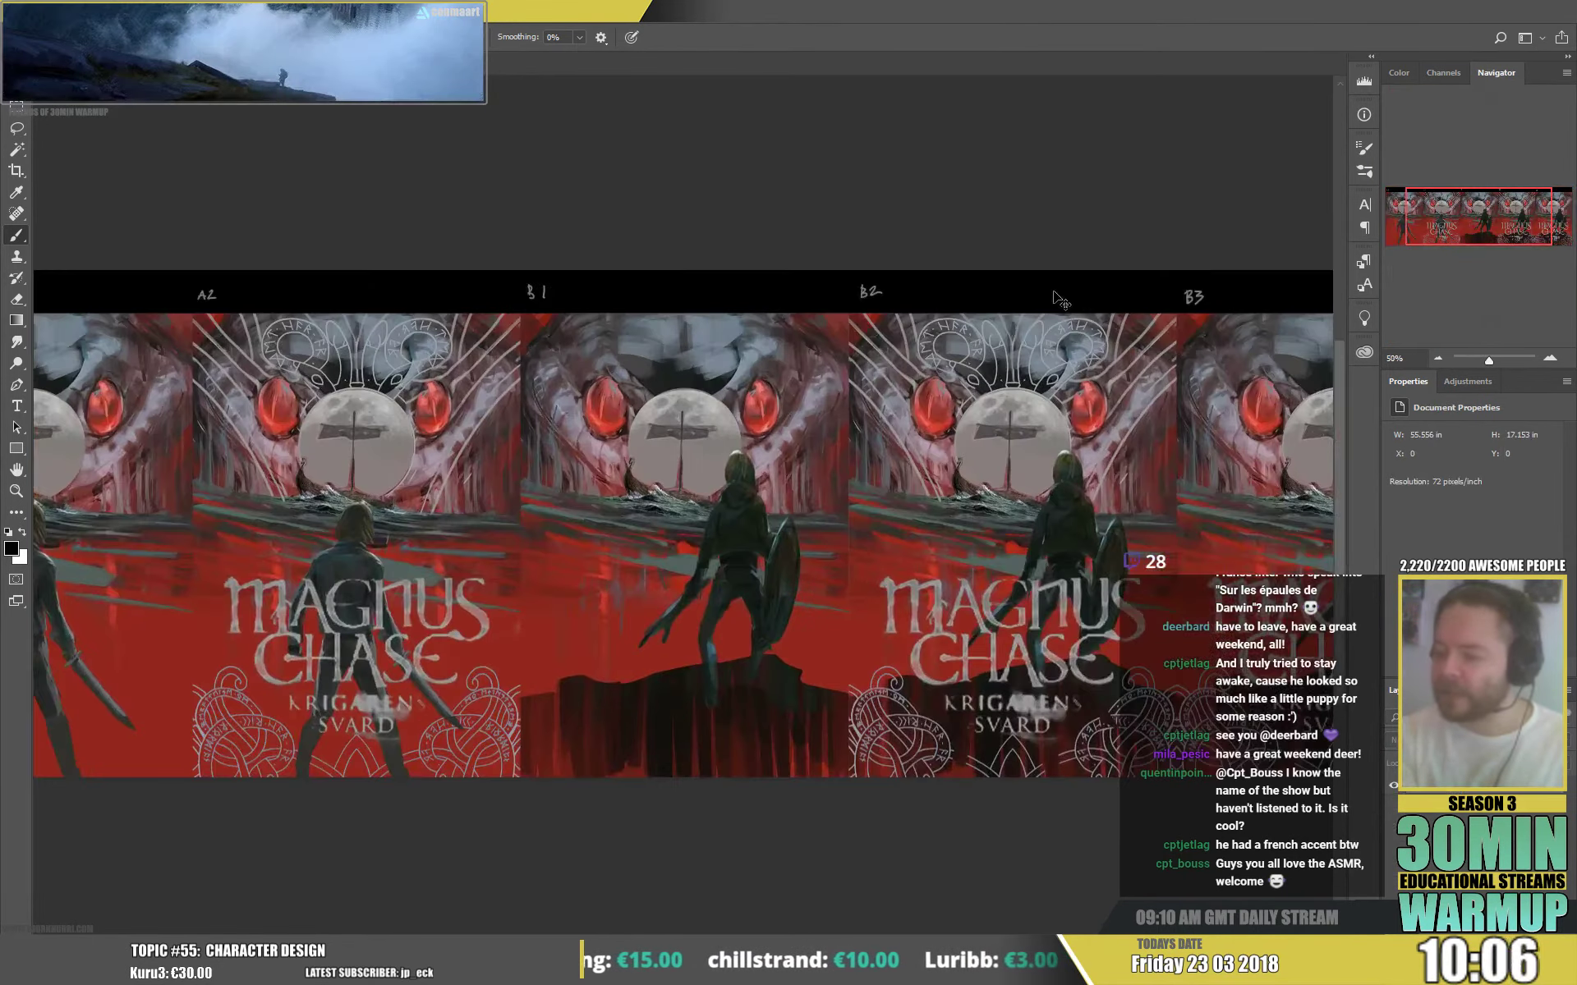
key(ctrl+plus)
drag(605, 506, 759, 405)
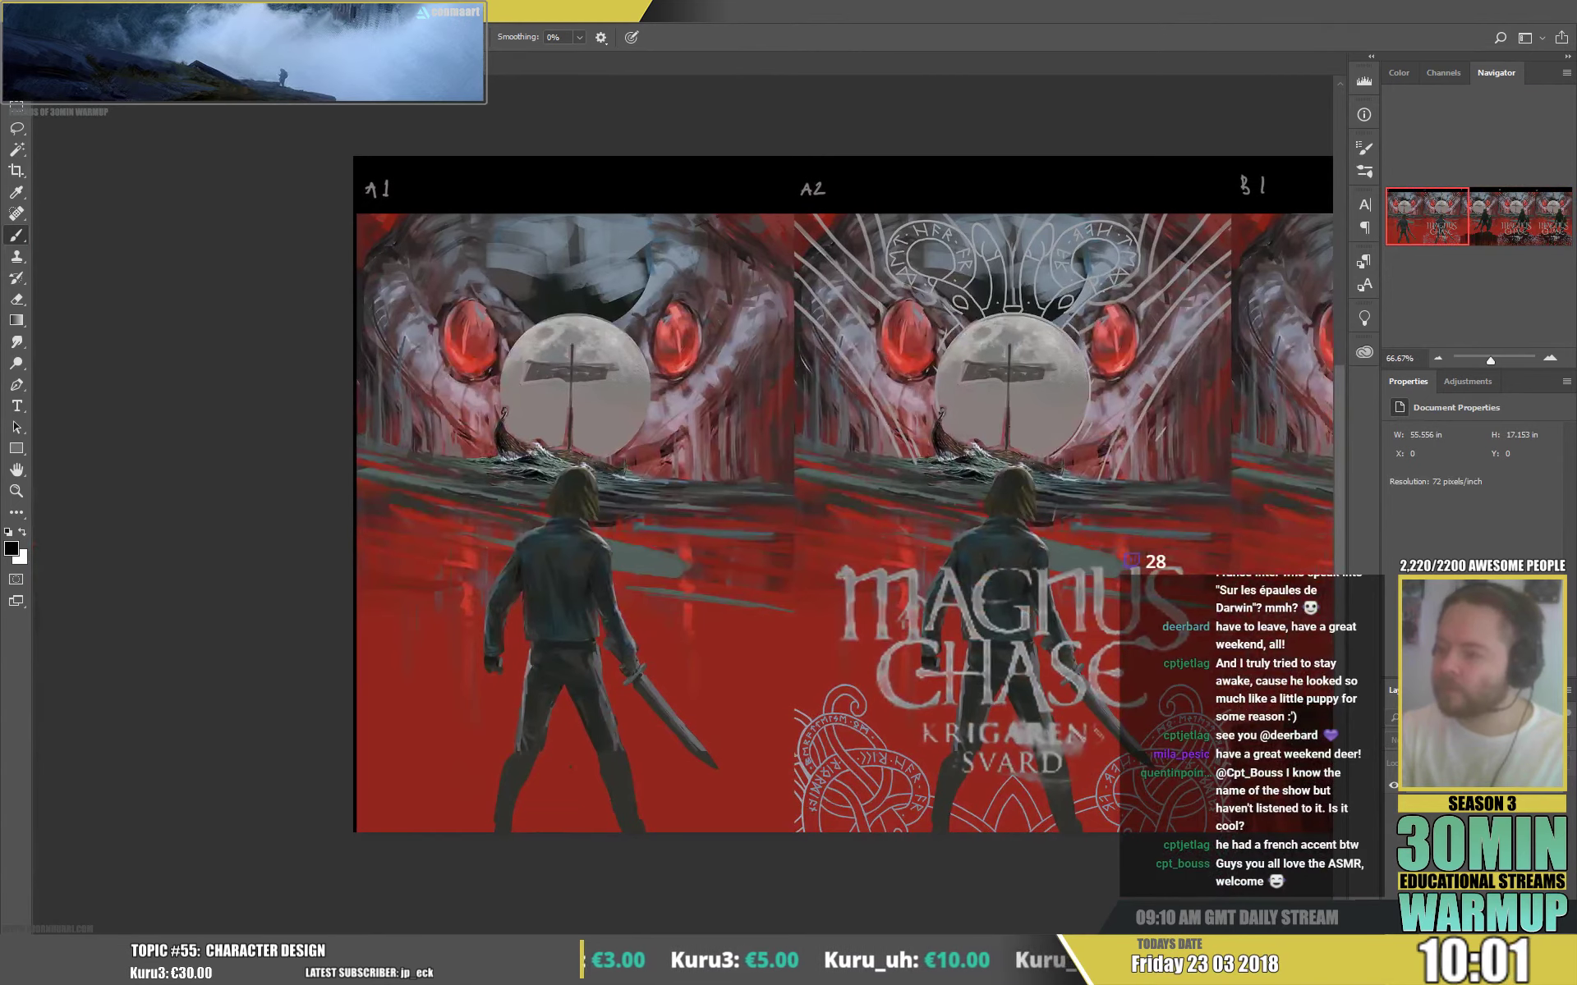
key(ctrl+Tab)
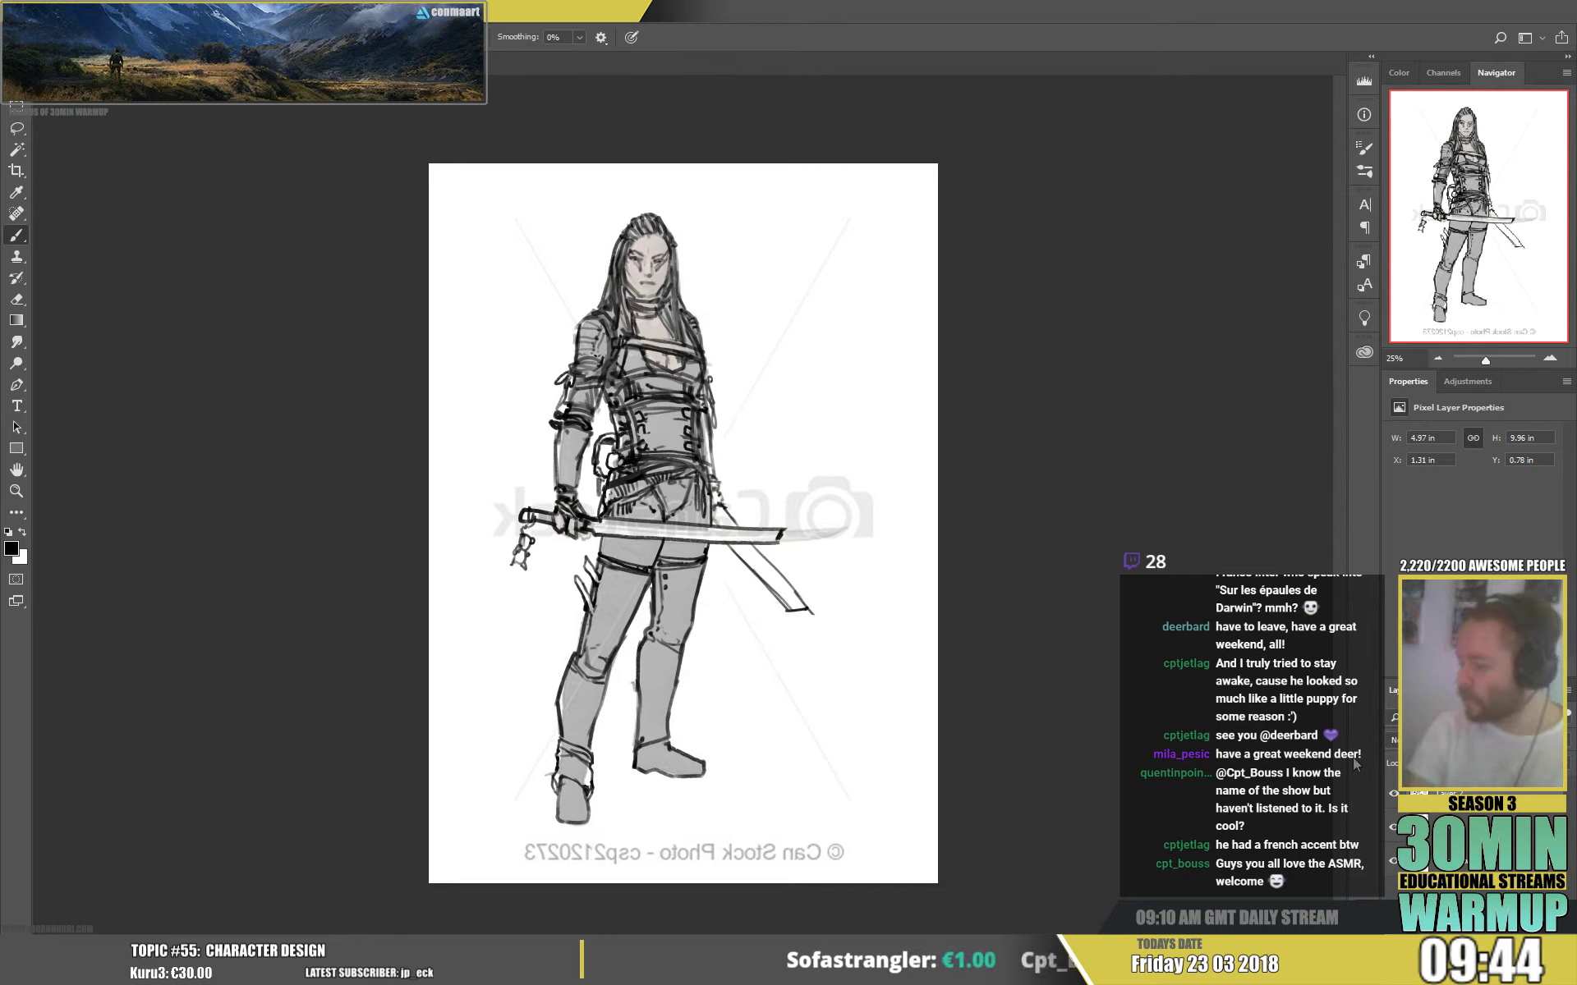
- Hide the grey reference photo to check the line art alone, and show it again
click(1393, 829)
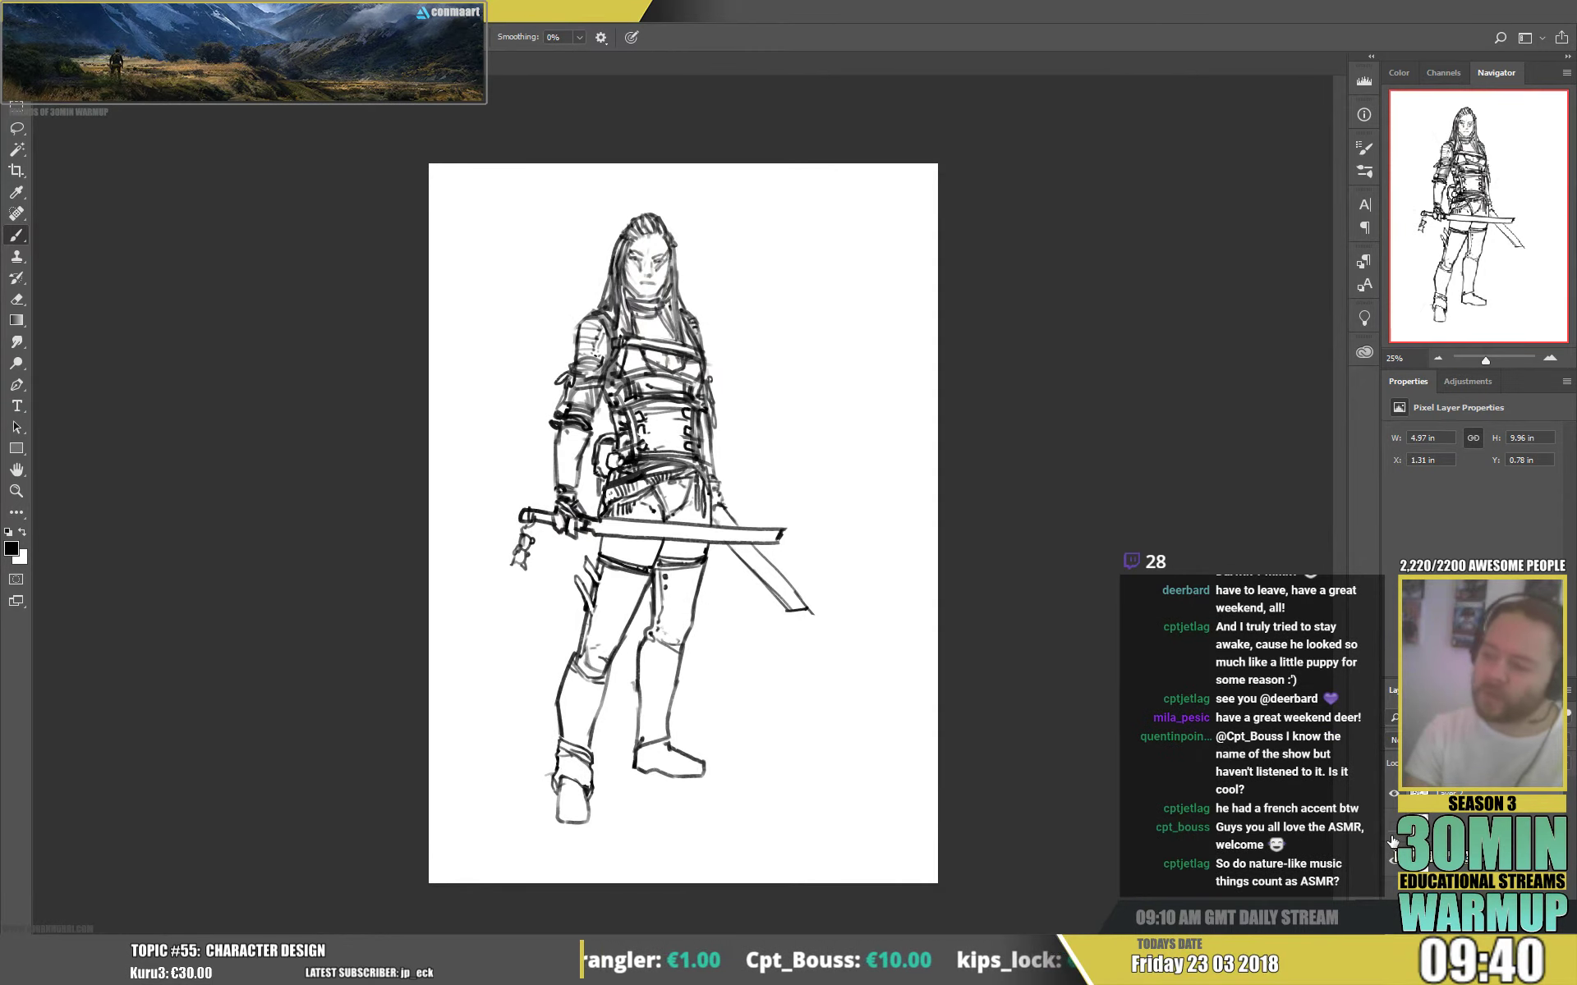
click(1394, 829)
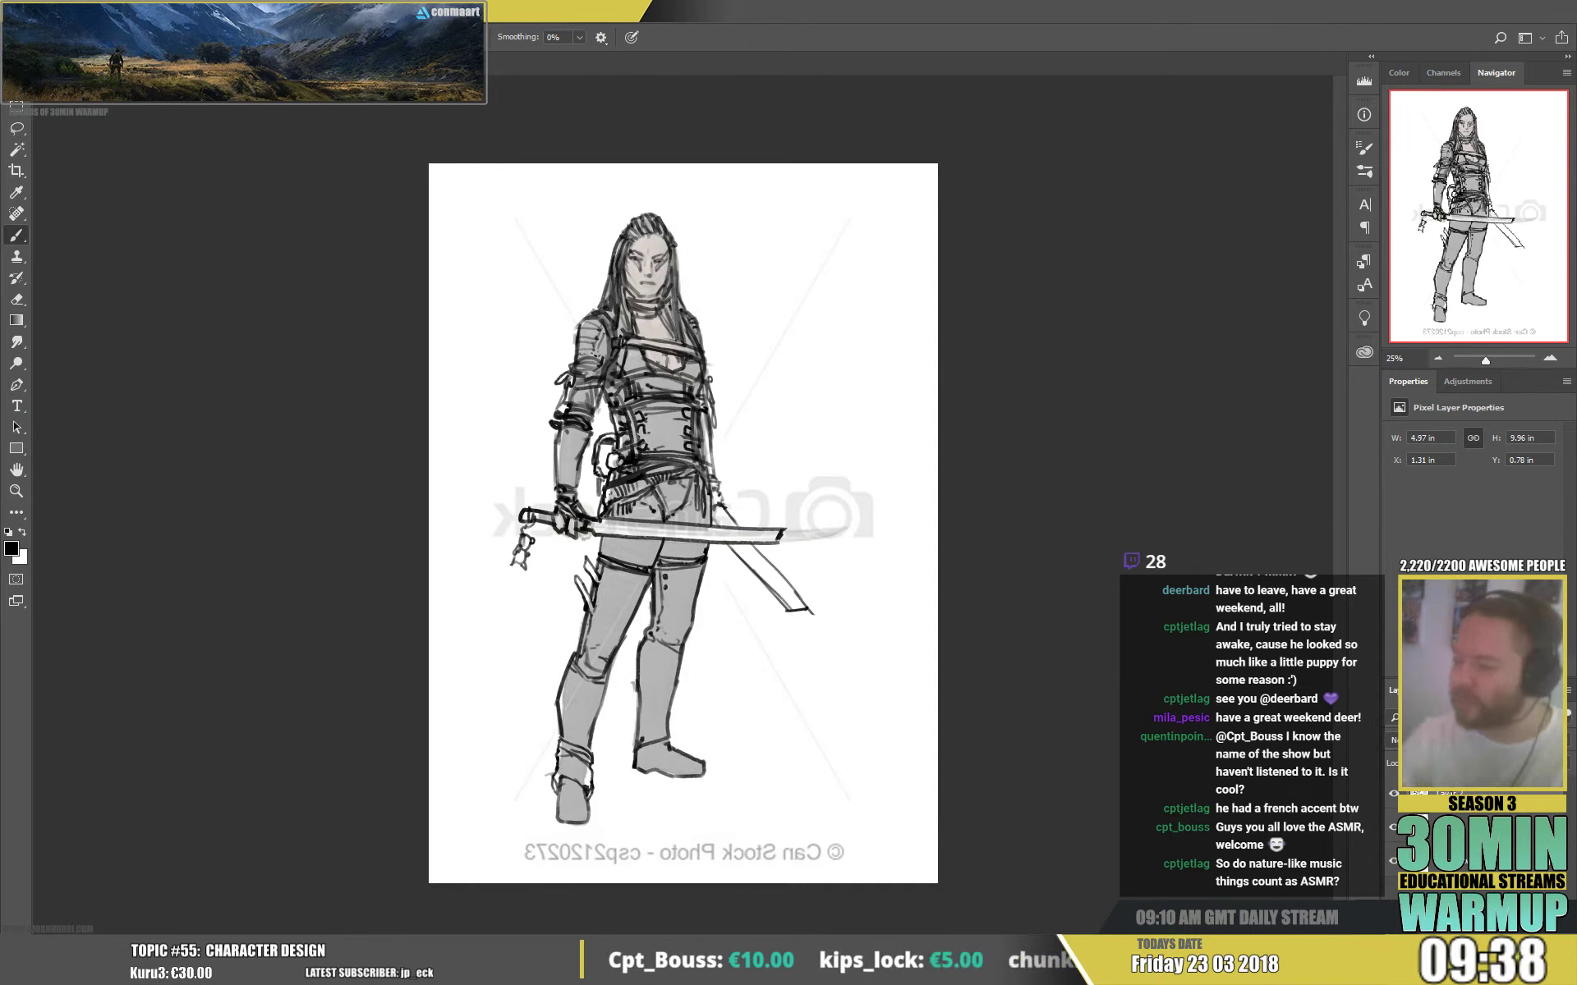
- Draw a narrow cloth strip hanging from the belt between the thighs, erasing and redrawing its lower end below the sword
mouse_move(638, 538)
mouse_down()
mouse_move(636, 632)
mouse_move(646, 575)
mouse_up()
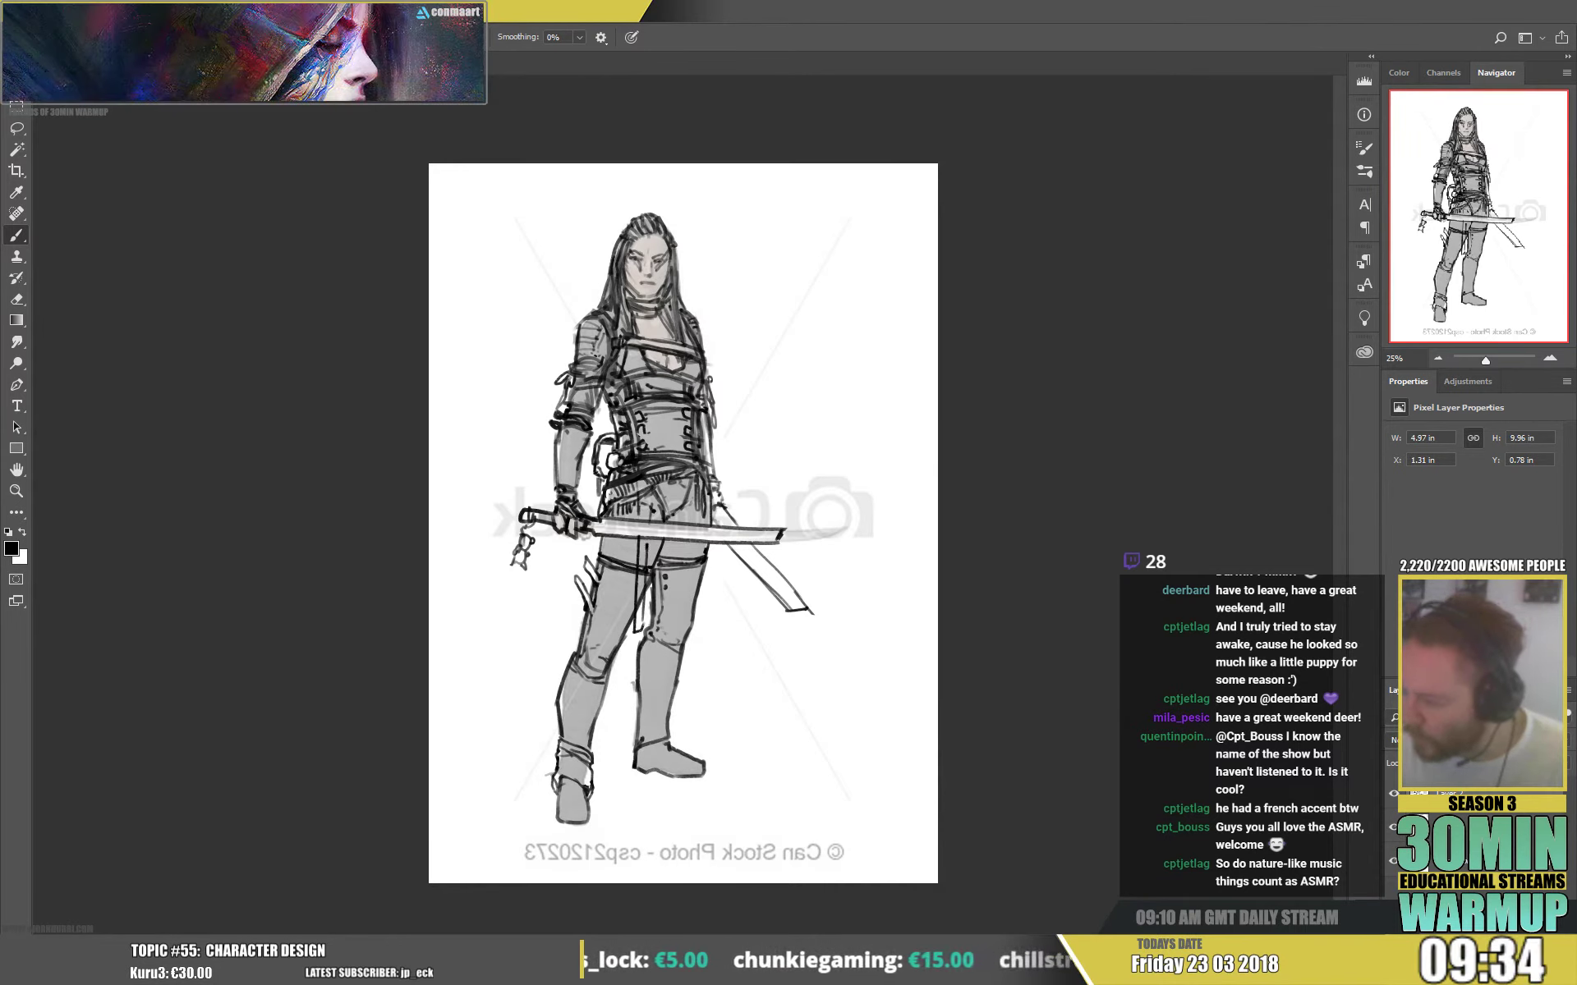
key(e)
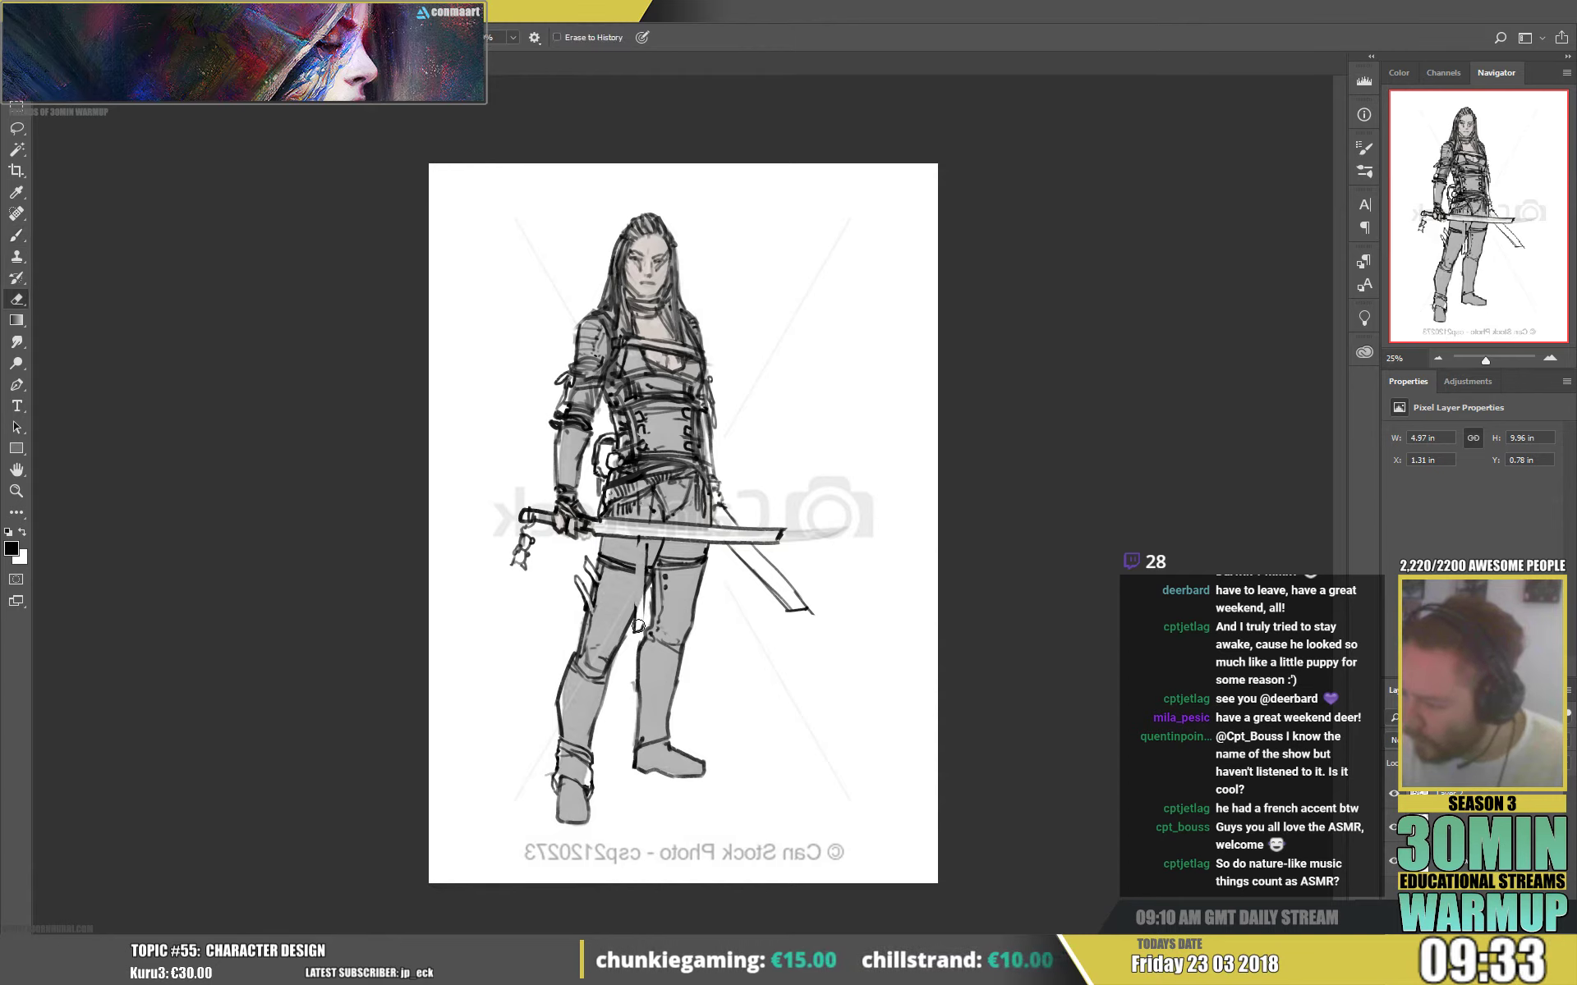
key(b)
drag(636, 538, 635, 606)
drag(638, 500, 638, 525)
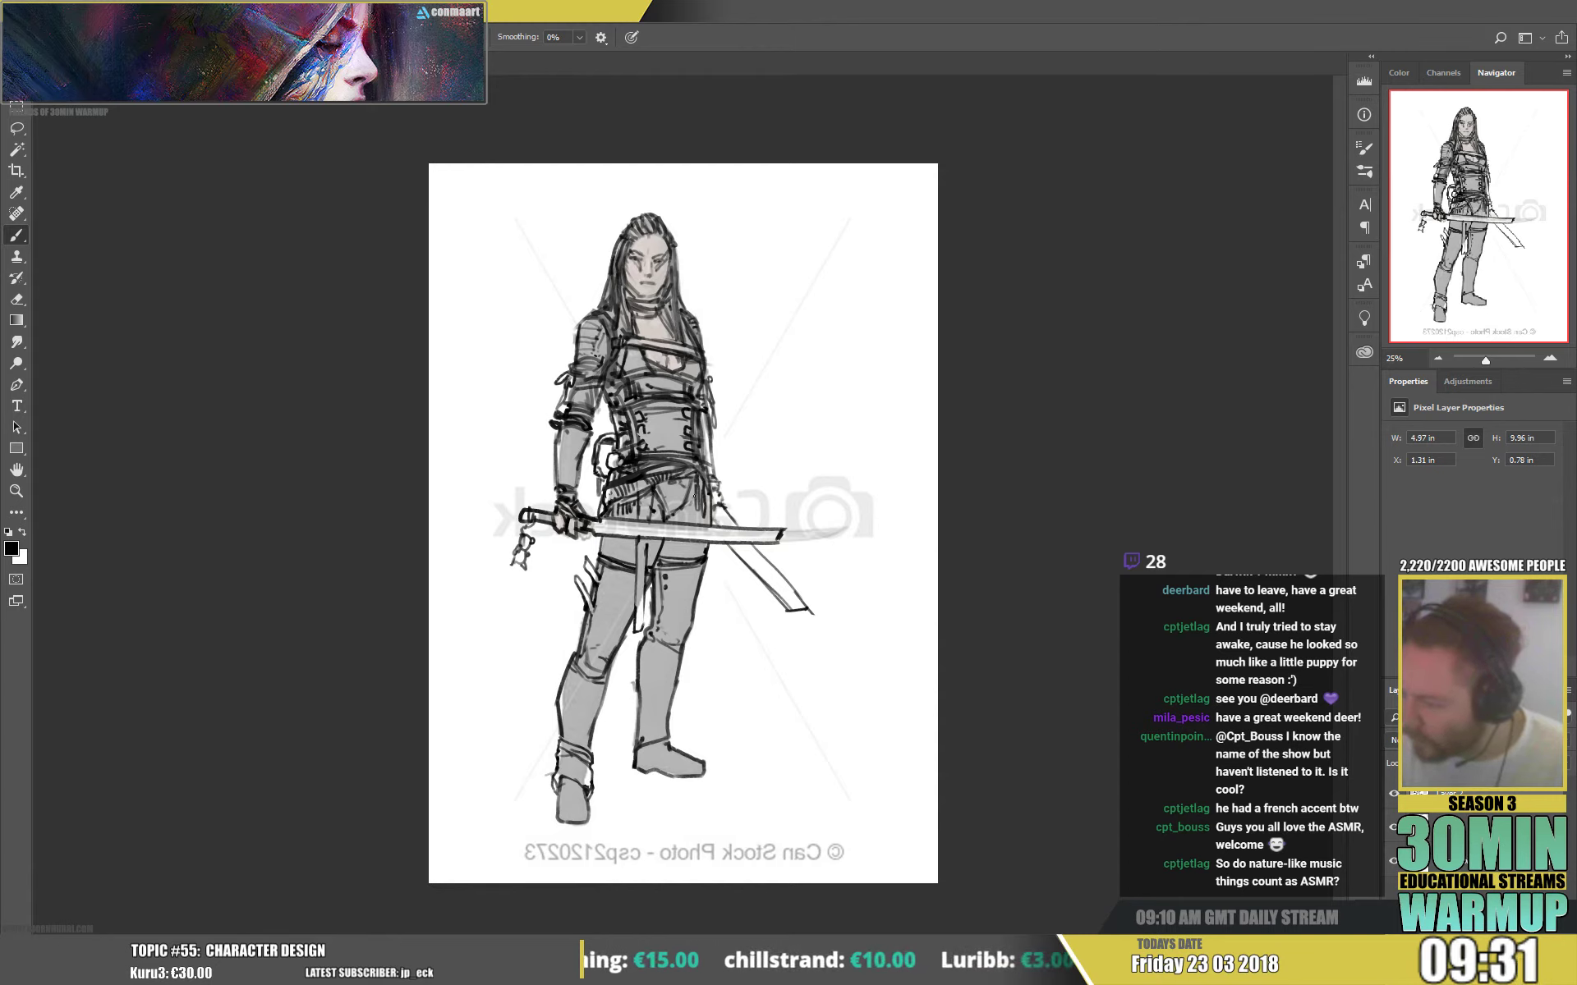
- Draw a second hanging strip over the studded boot's thigh, clean its end, and add a short strip over the other thigh
drag(697, 478, 691, 622)
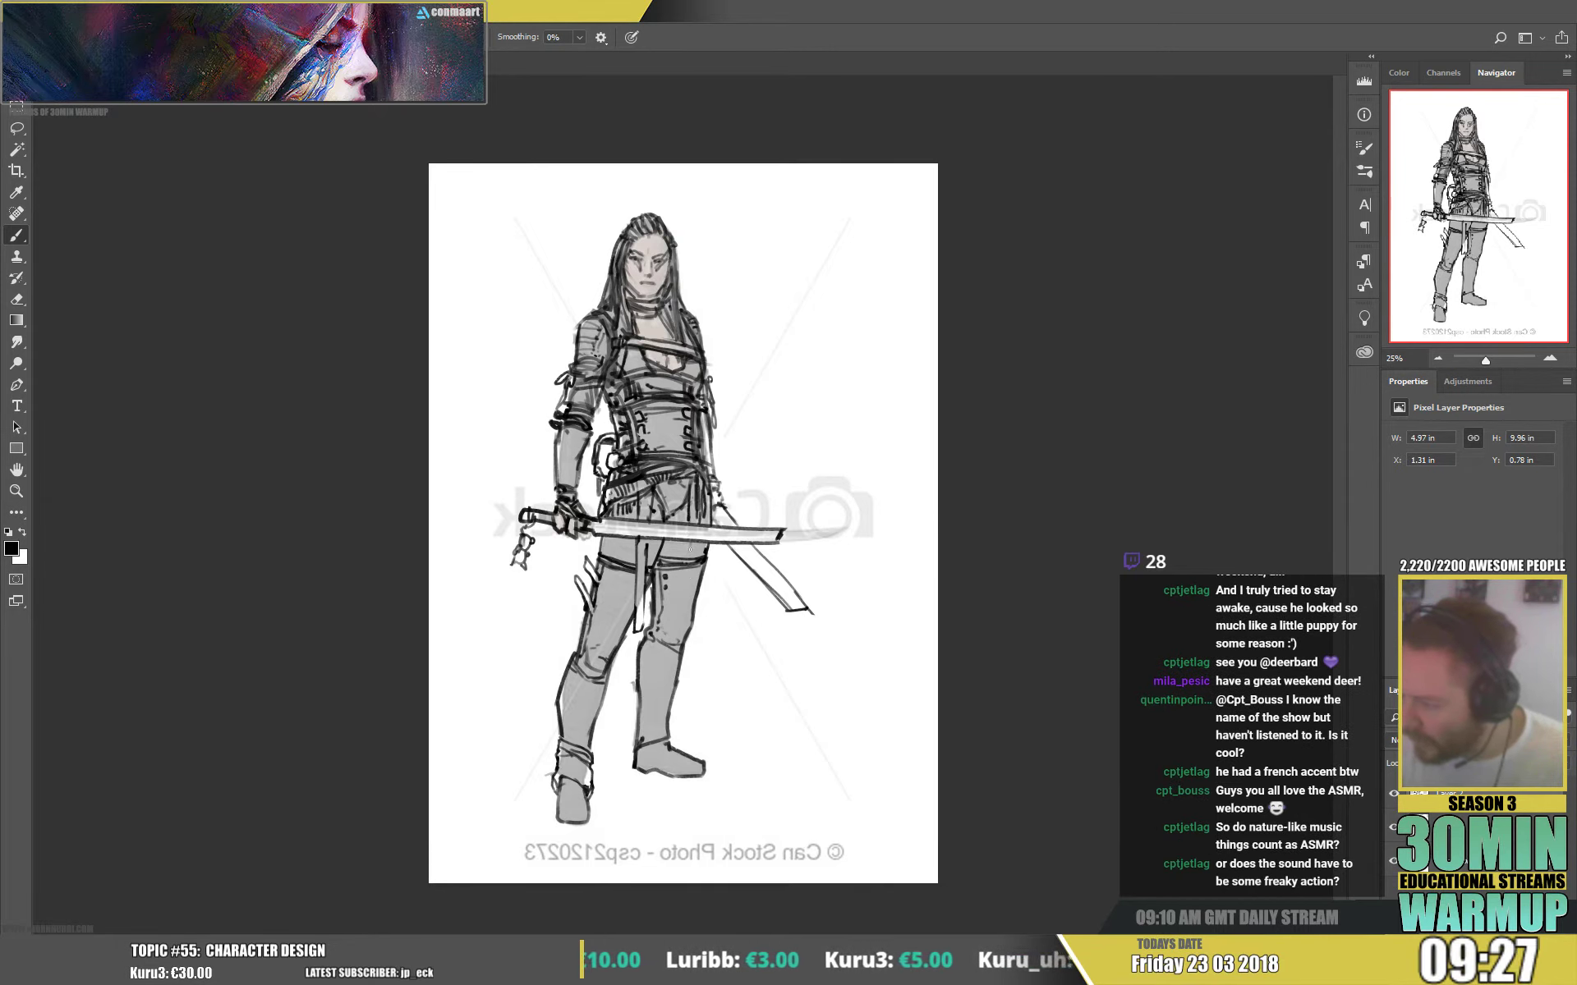
key(e)
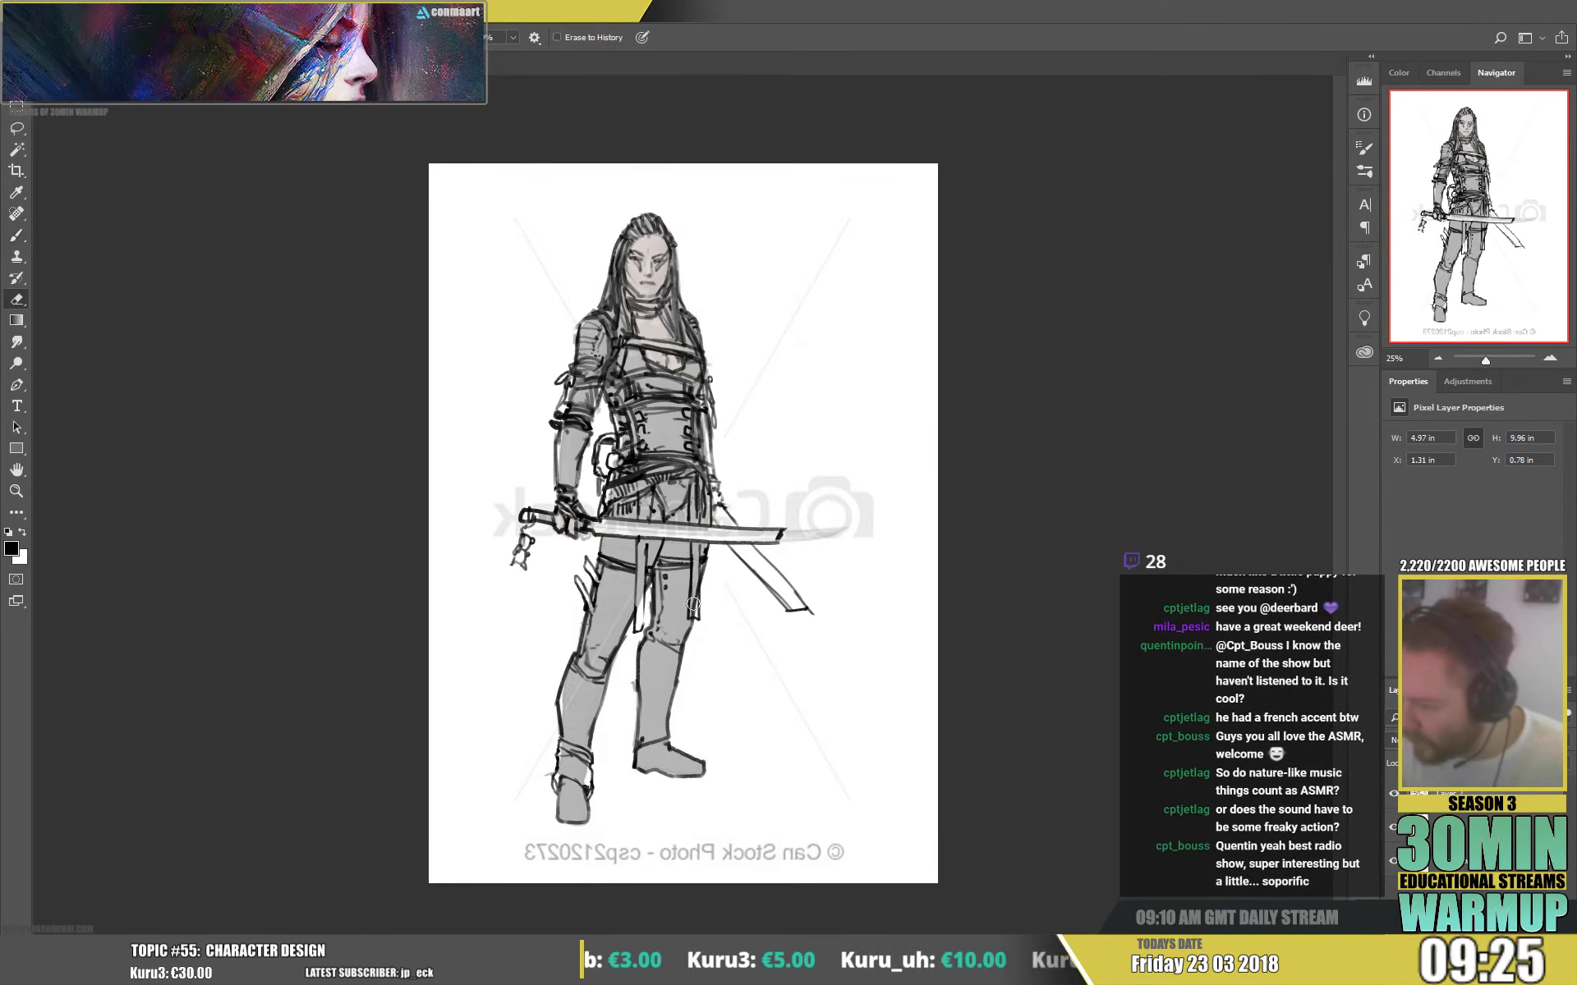
key(b)
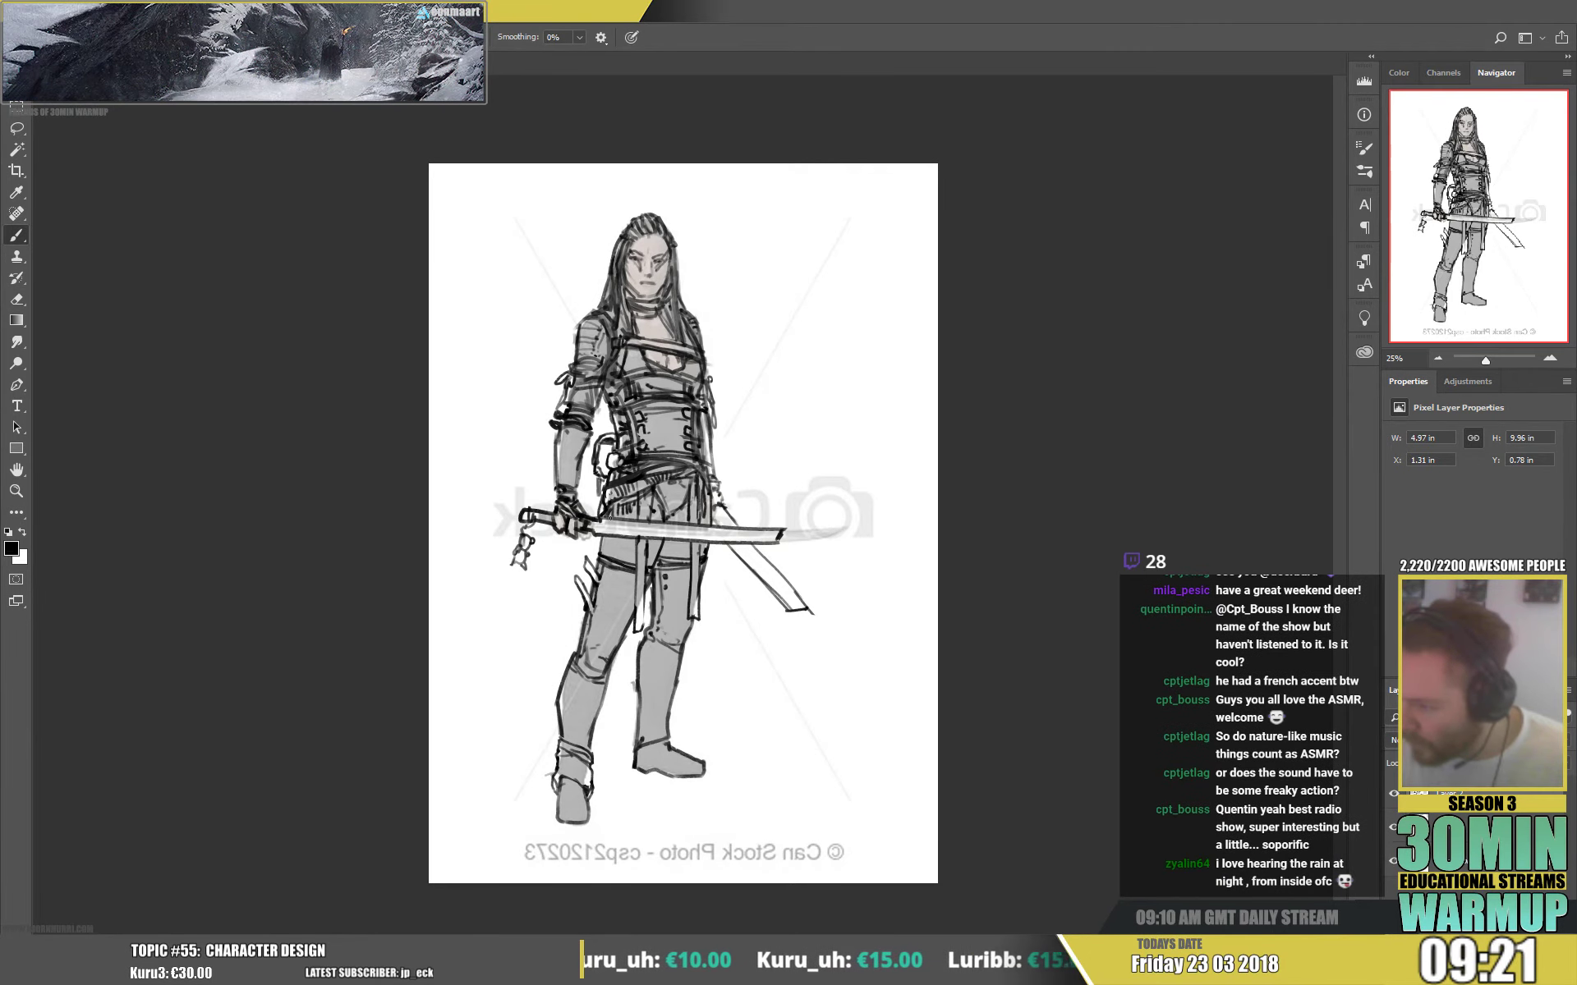
drag(597, 531, 595, 567)
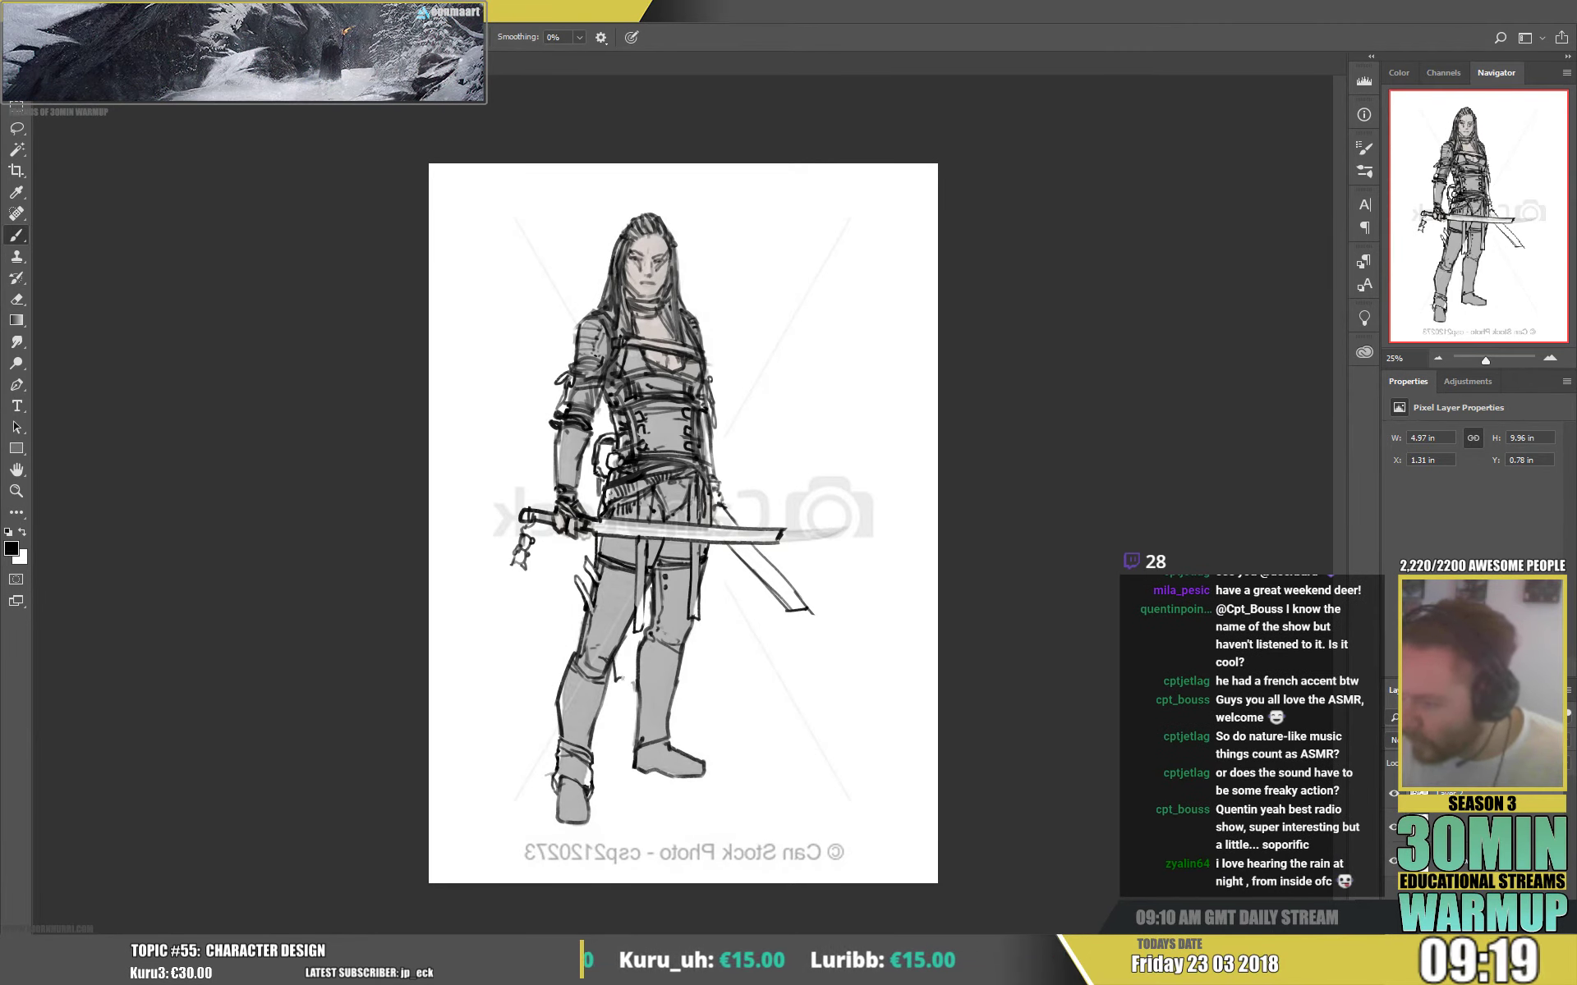
- Sketch long, tattered cloth hanging behind both legs, with a ragged hem reaching down towards the ankles
mouse_move(624, 672)
mouse_down()
mouse_move(633, 662)
mouse_move(608, 682)
mouse_move(646, 627)
mouse_move(687, 706)
mouse_up()
mouse_move(686, 686)
mouse_down()
mouse_move(676, 706)
mouse_move(624, 695)
mouse_up()
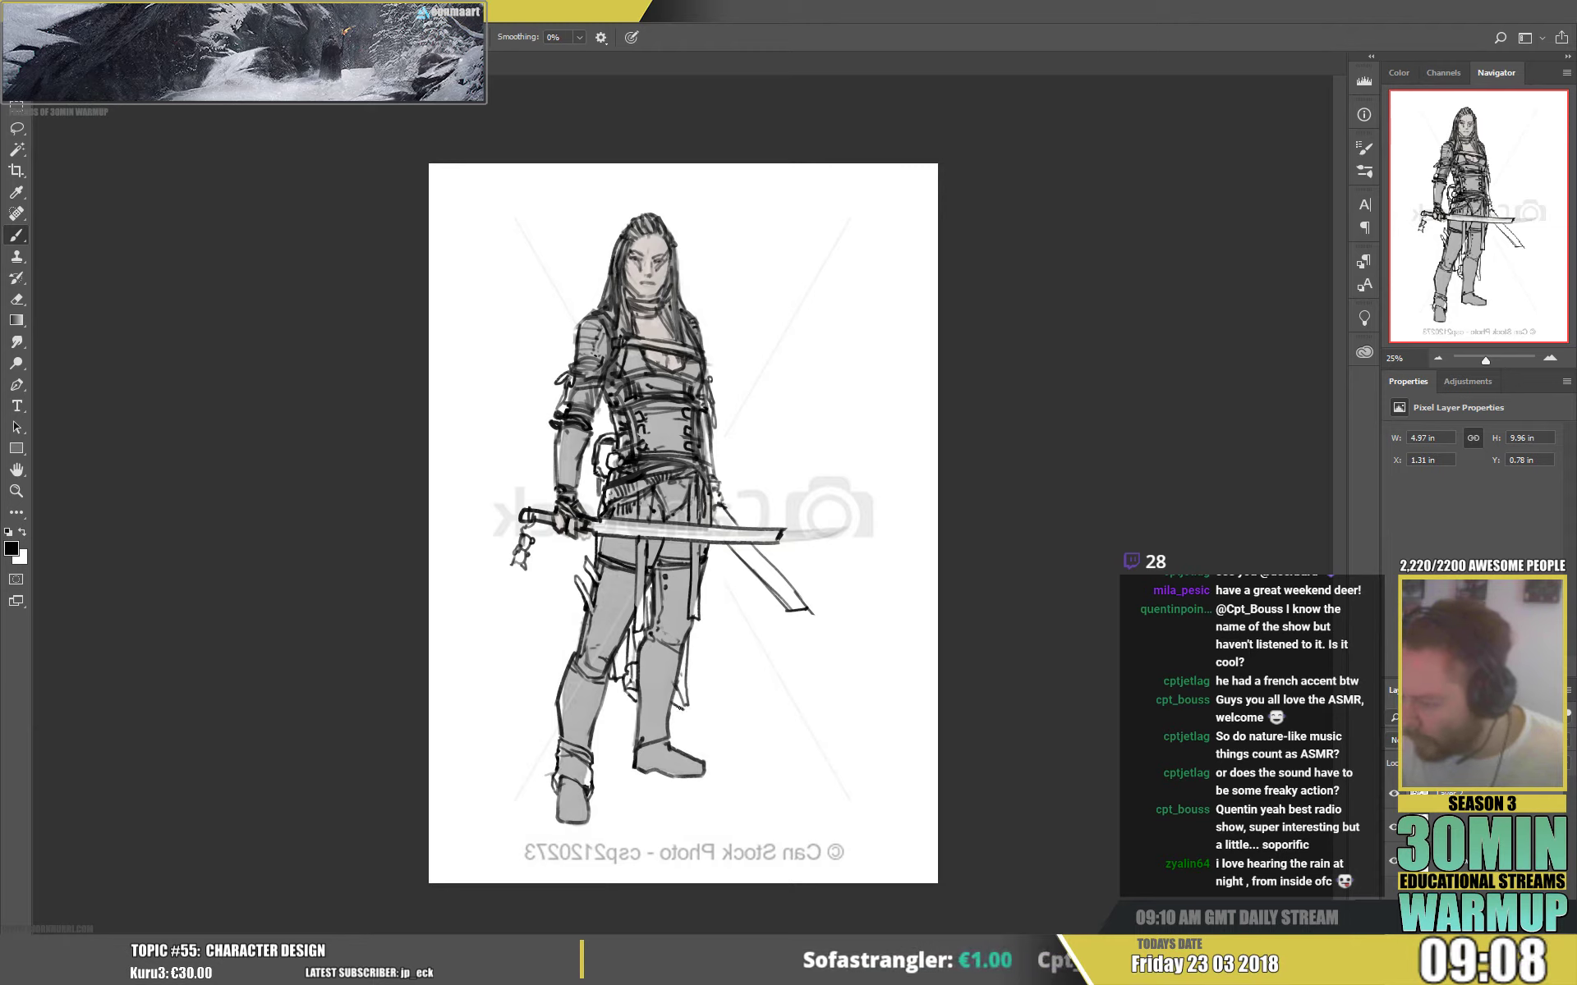
mouse_move(687, 708)
mouse_down()
mouse_move(688, 726)
mouse_move(671, 713)
mouse_move(692, 629)
mouse_move(698, 646)
mouse_up()
drag(693, 745, 607, 755)
mouse_move(701, 648)
mouse_down()
mouse_move(696, 667)
mouse_move(699, 585)
mouse_move(694, 690)
mouse_up()
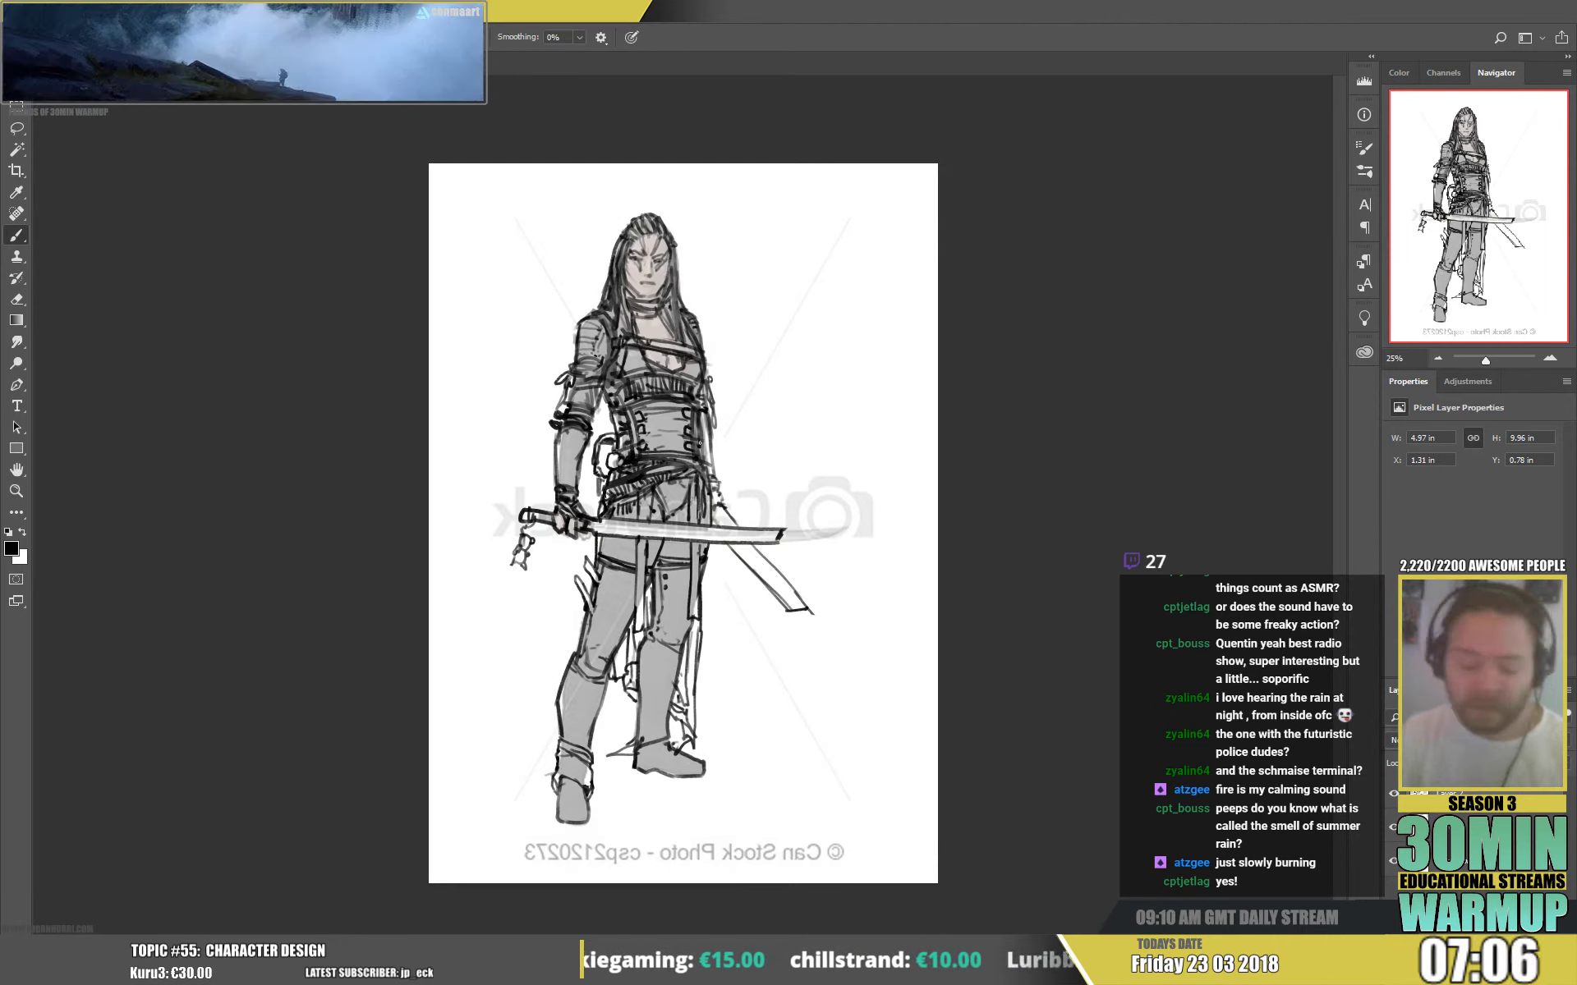
- Clean up the slanted waist sash by alternately erasing and redrawing its edges, and touch up the cloth hem between the boots
key(e)
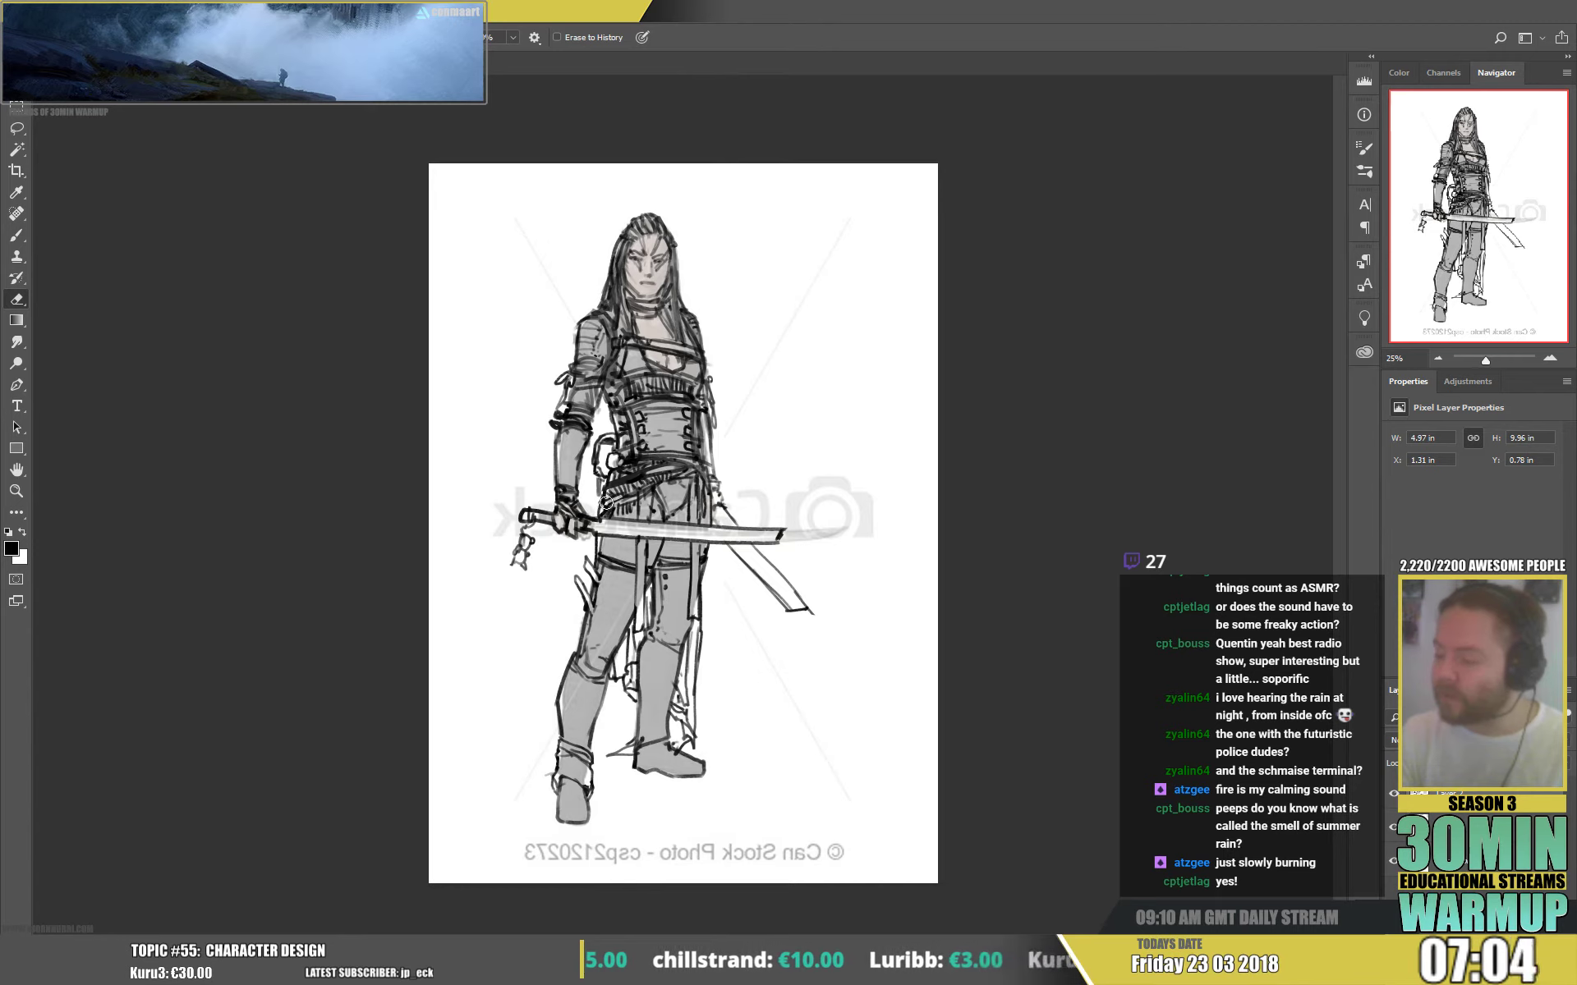
key(b)
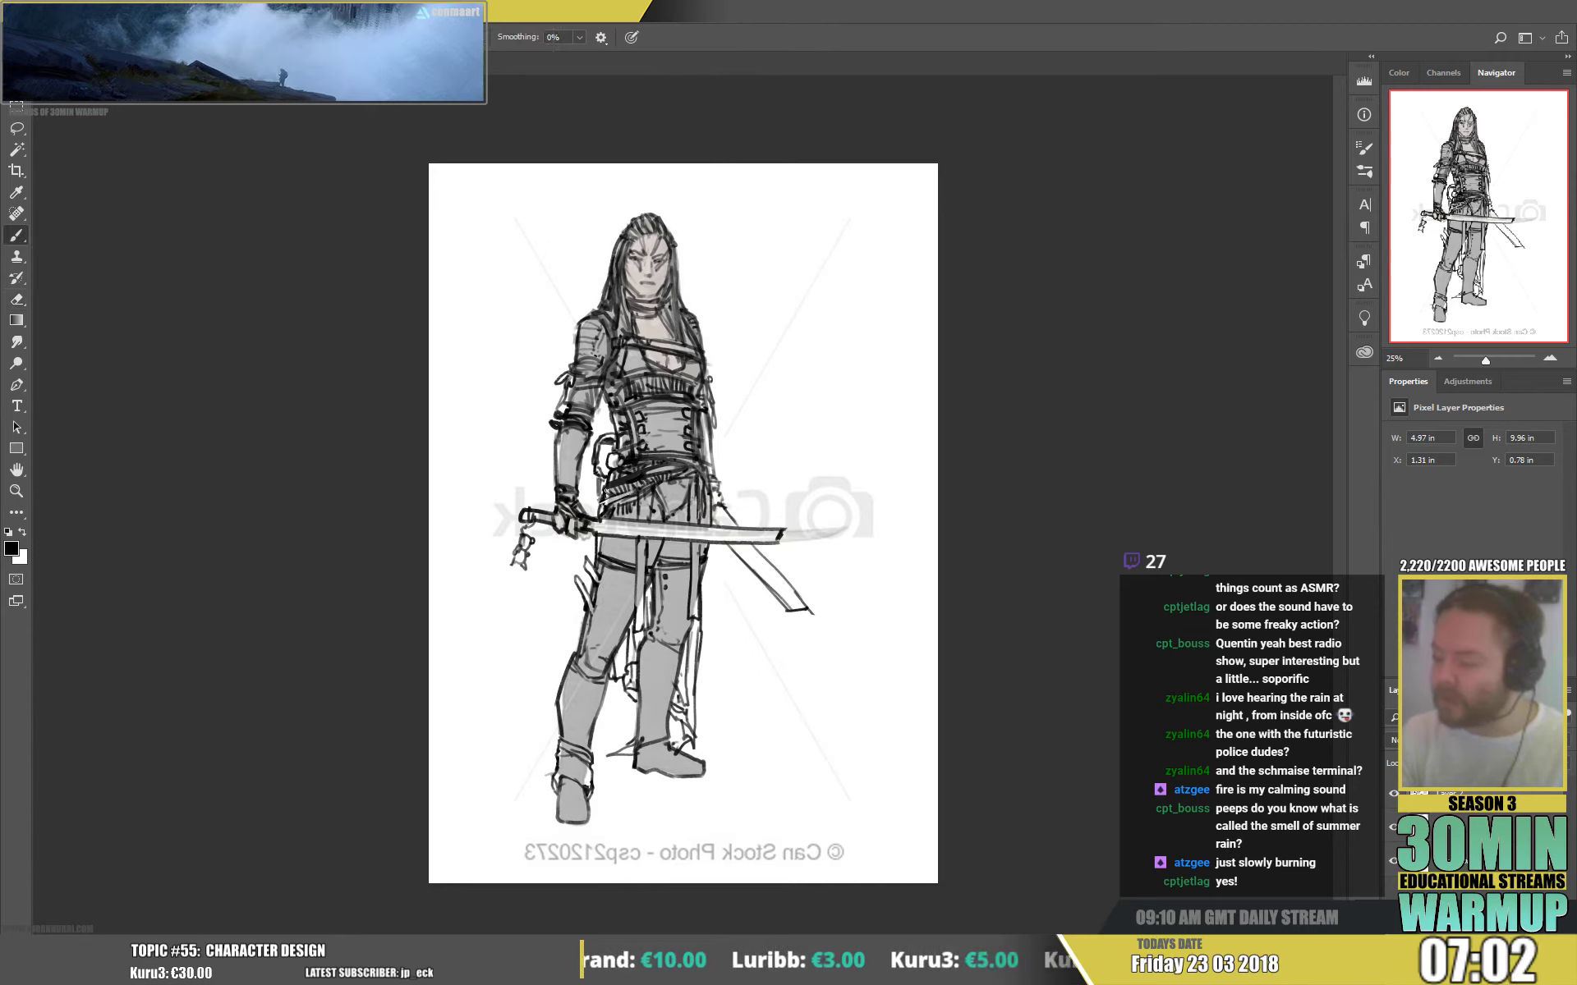
key(e)
key(b)
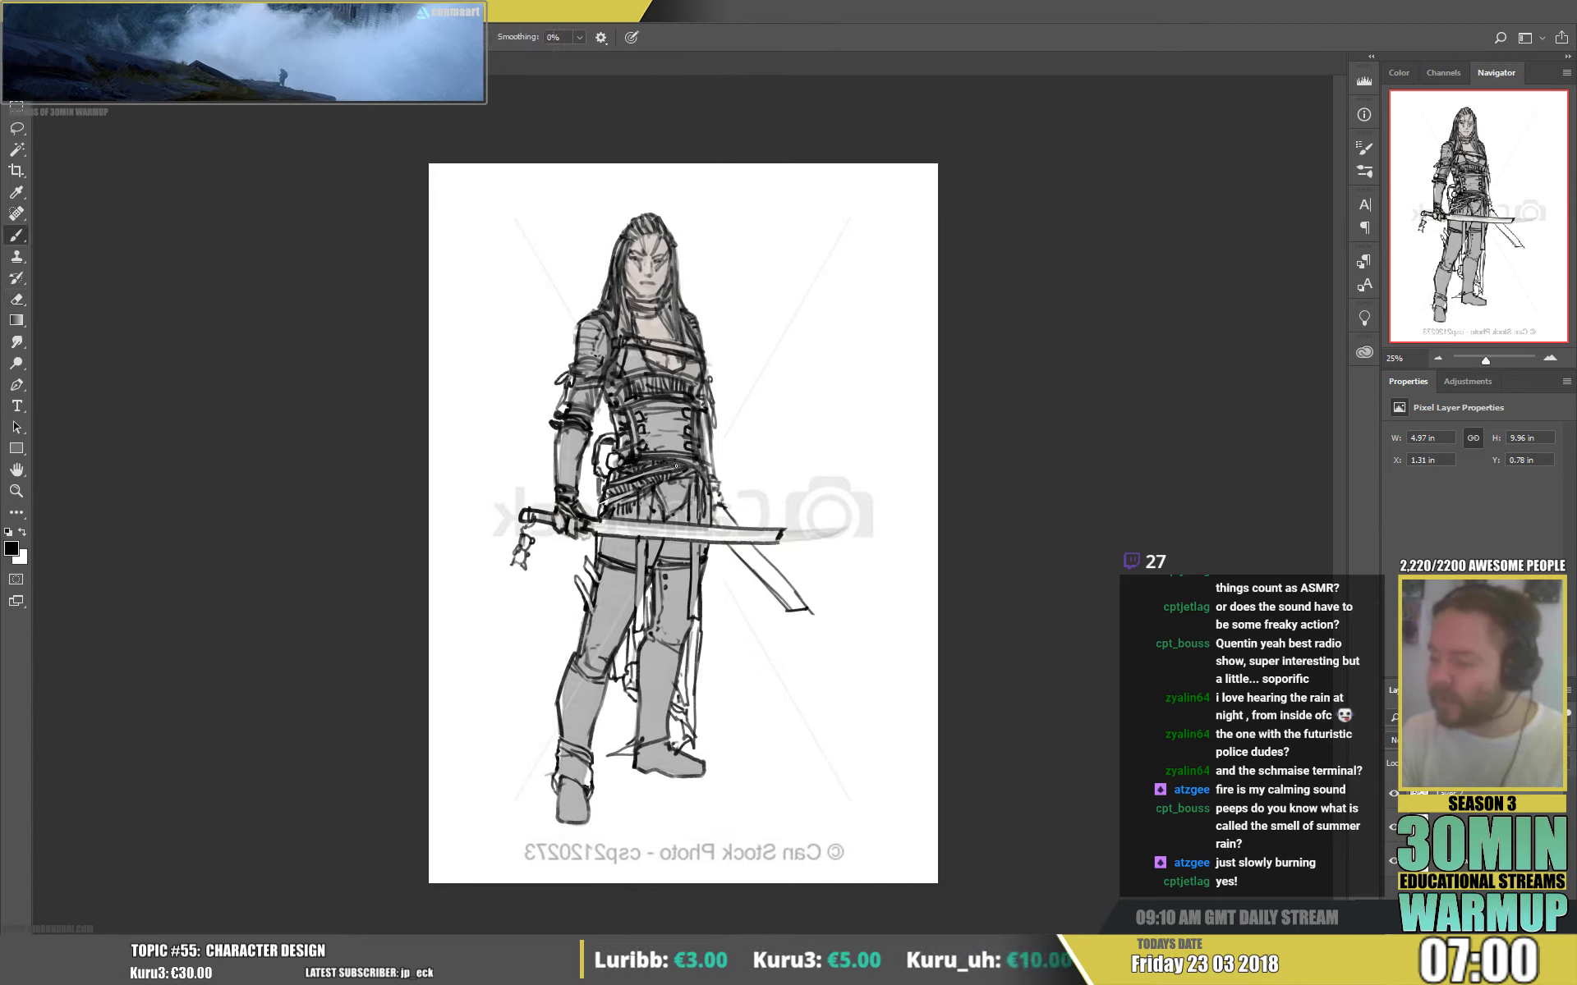
key(e)
key(b)
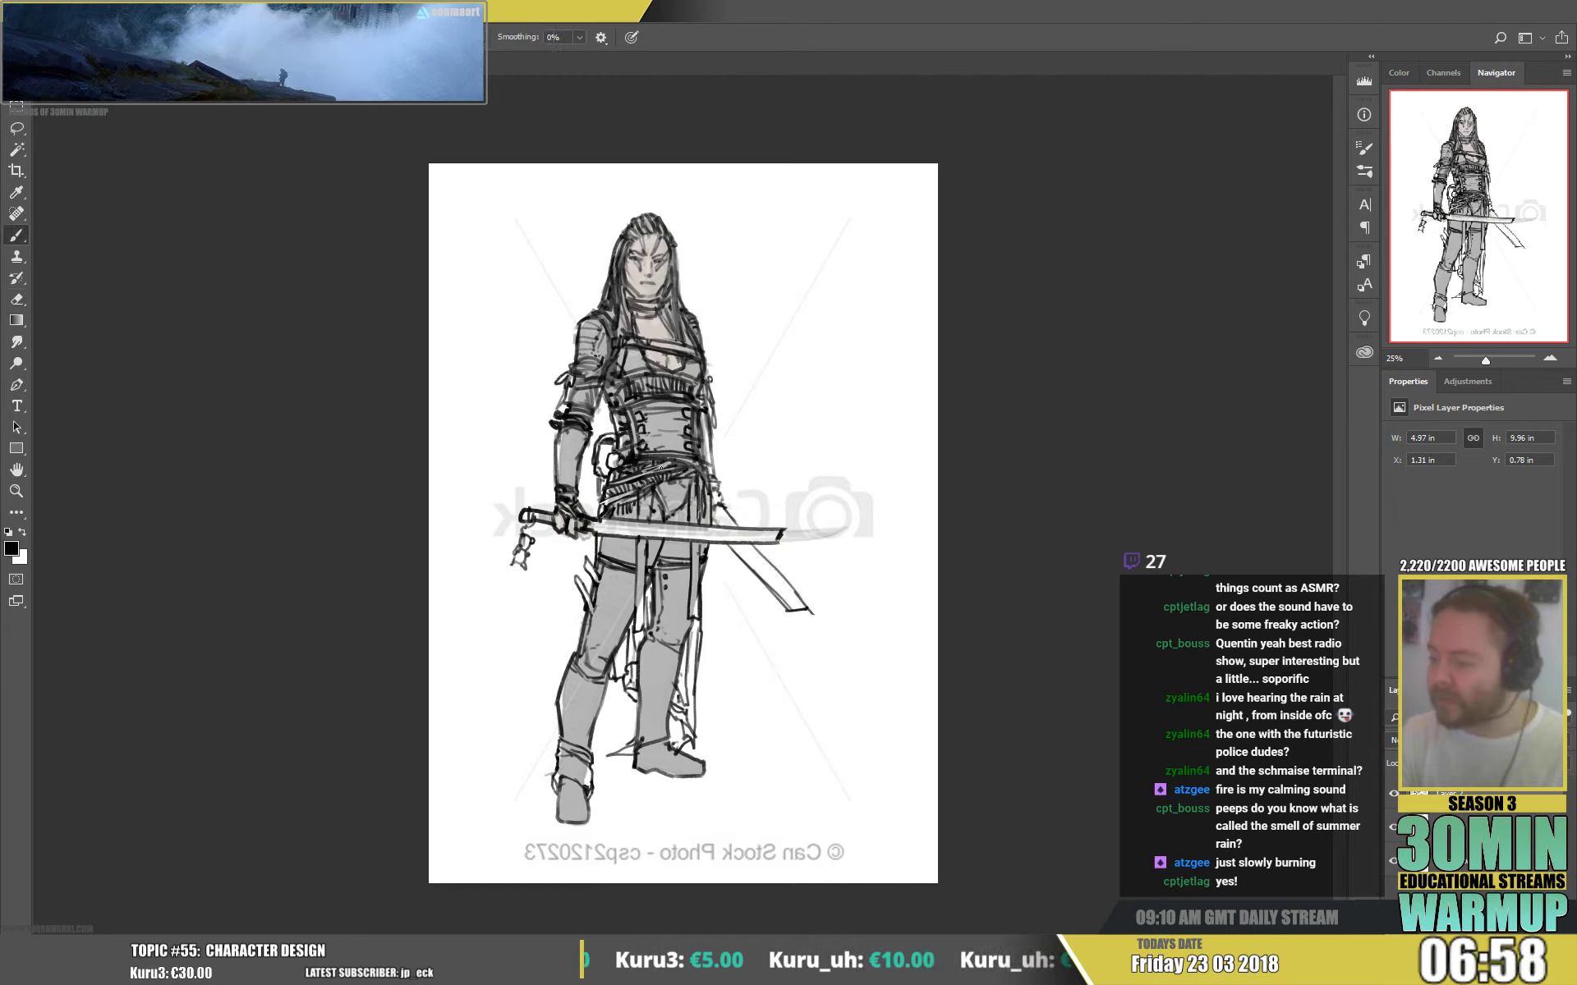
drag(608, 754, 637, 743)
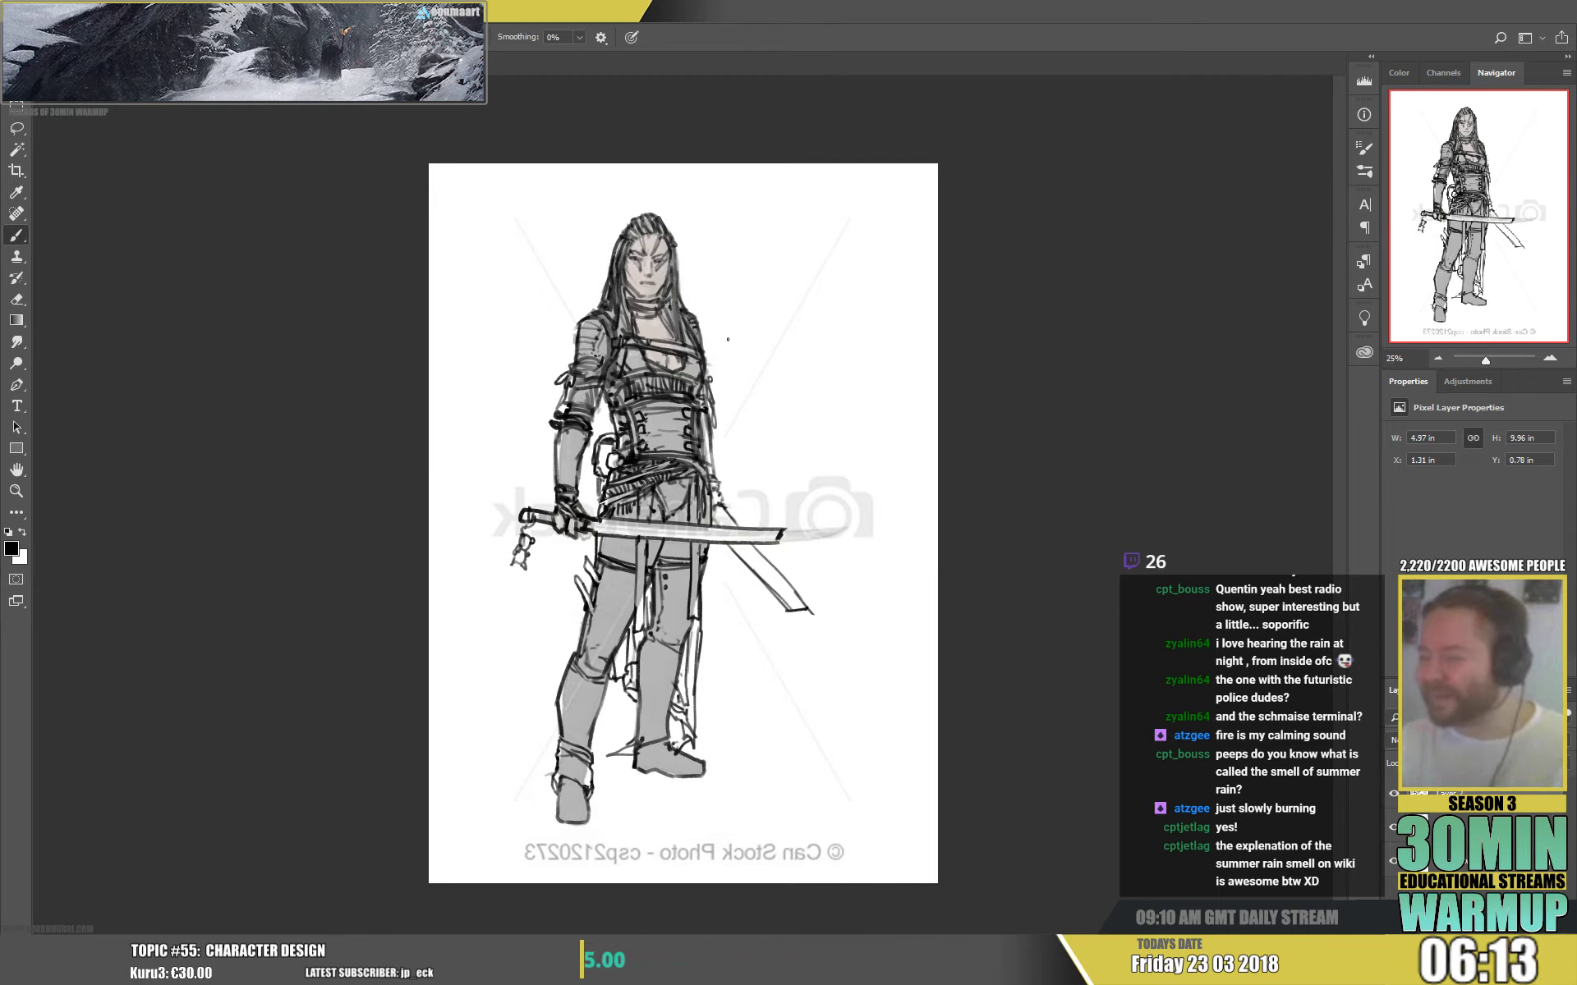
- Add a small pendant detail below the neck collar and sketch a loose hair knot above the crown
drag(639, 320, 654, 324)
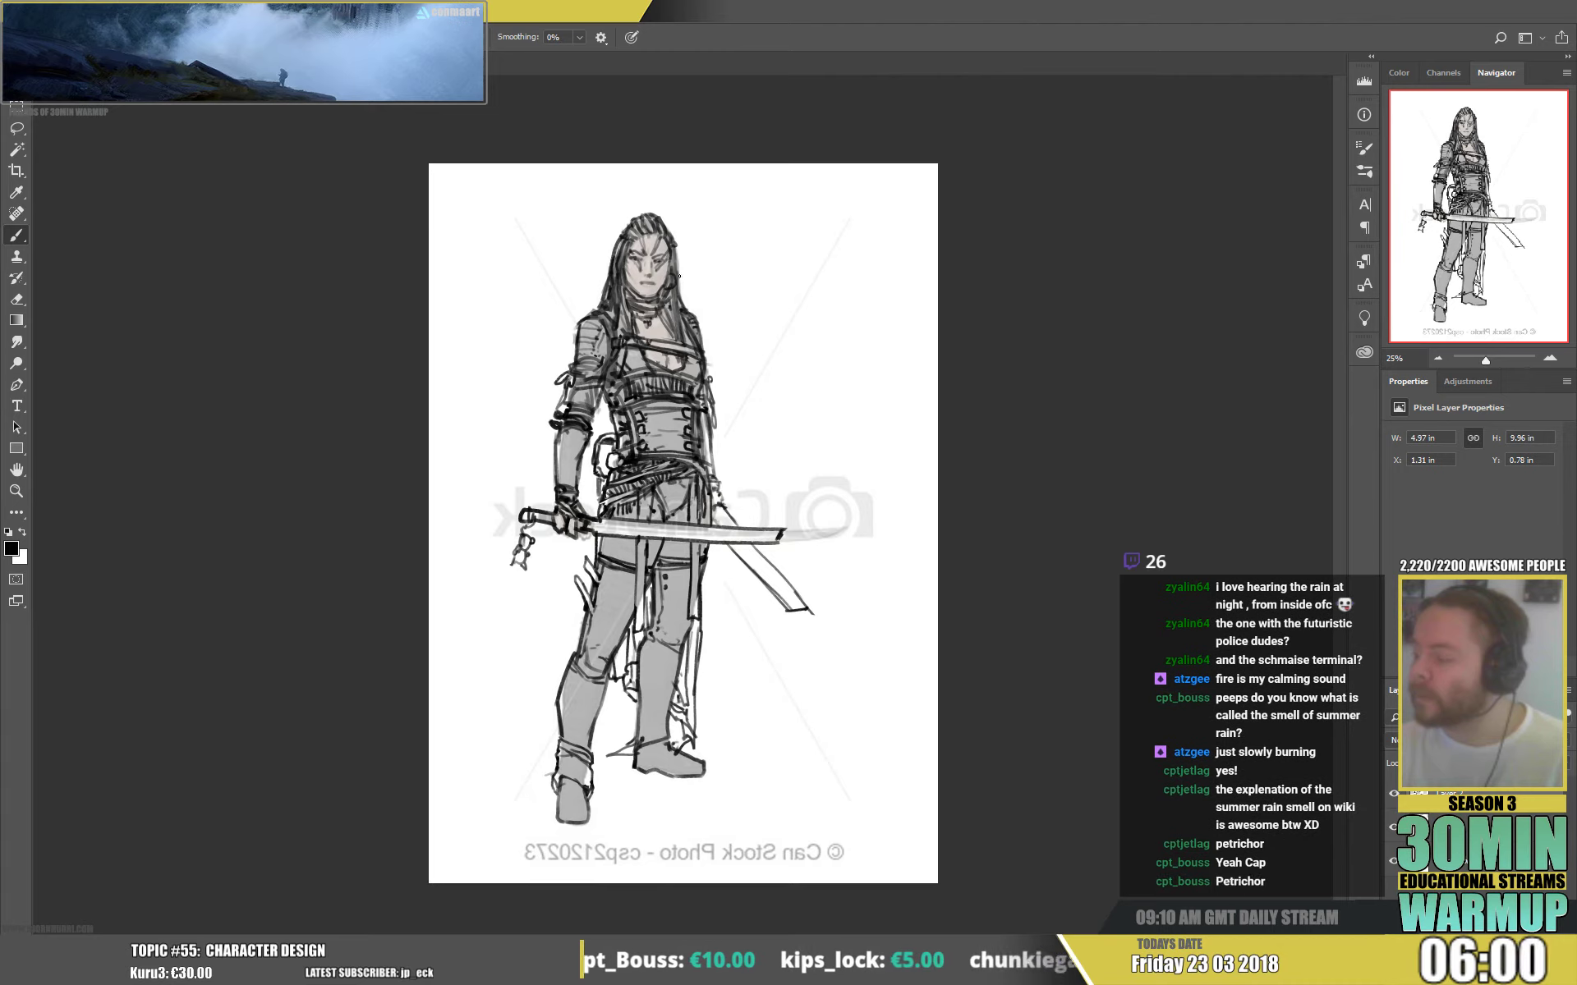
key(x)
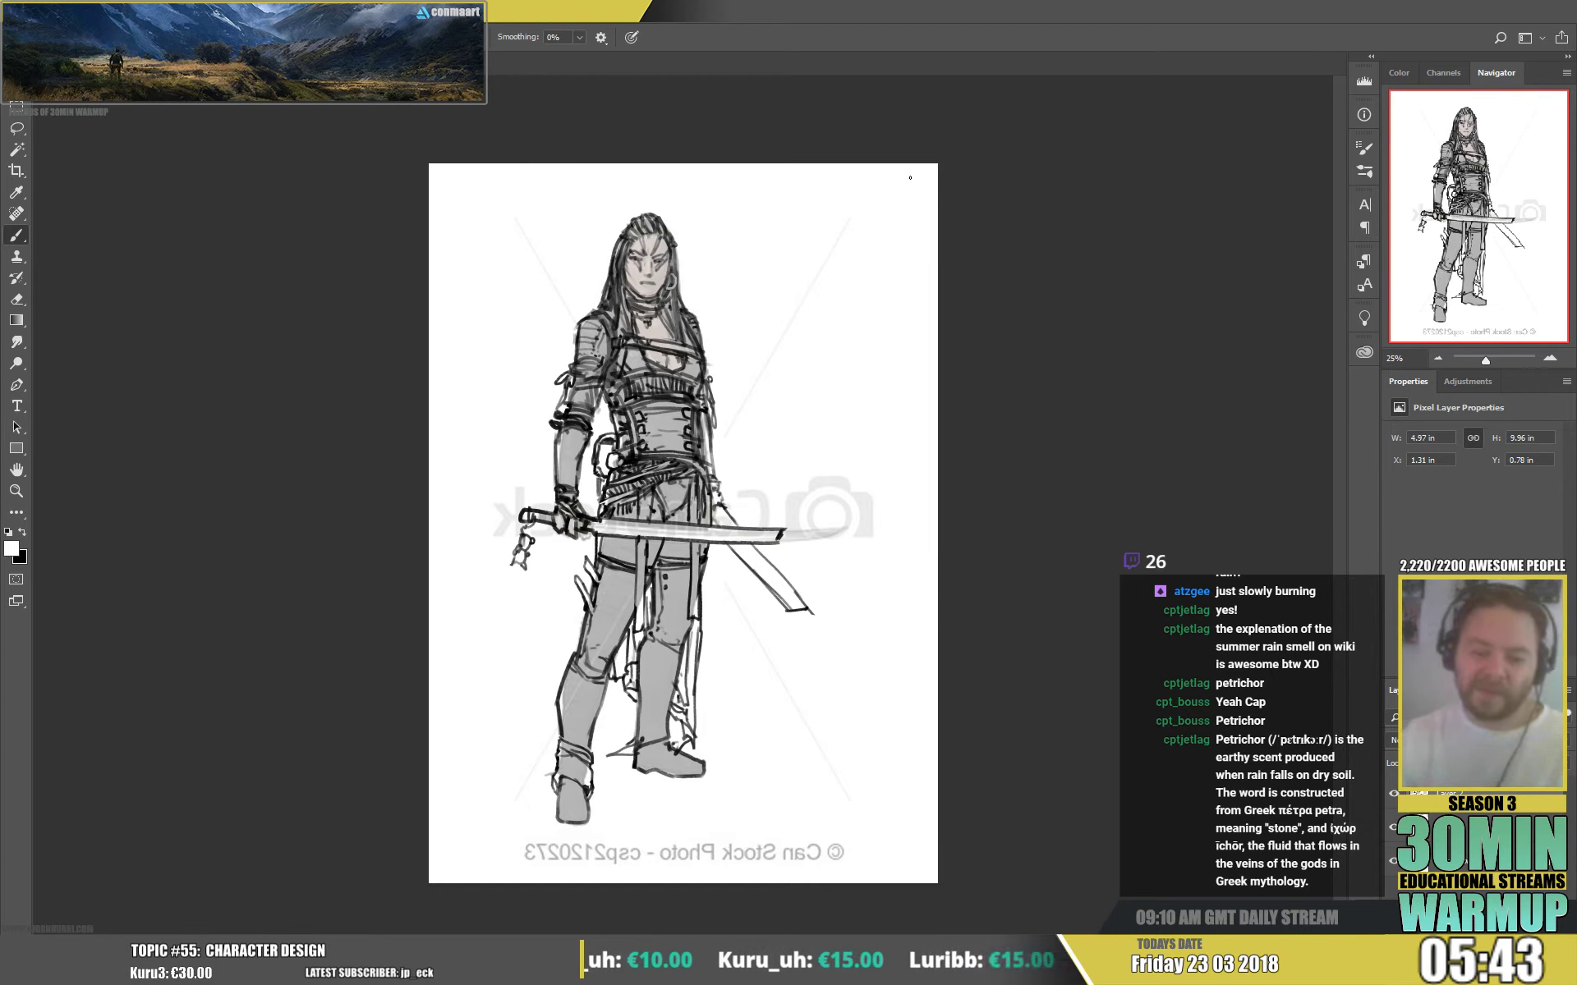
key(x)
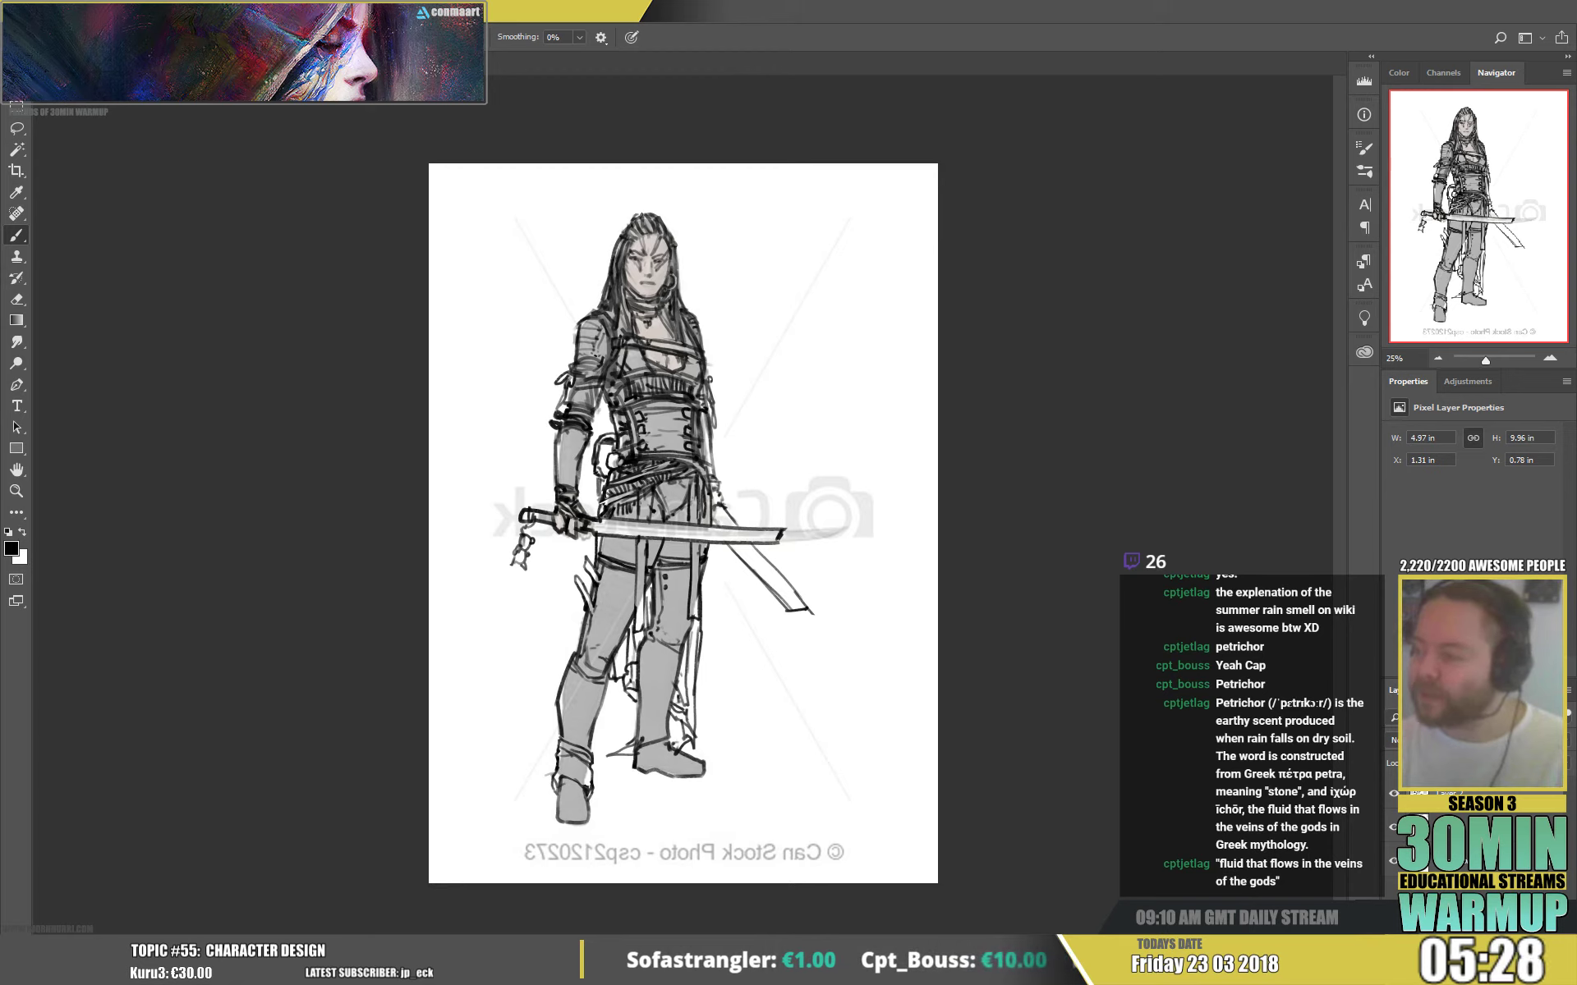
drag(639, 743, 608, 755)
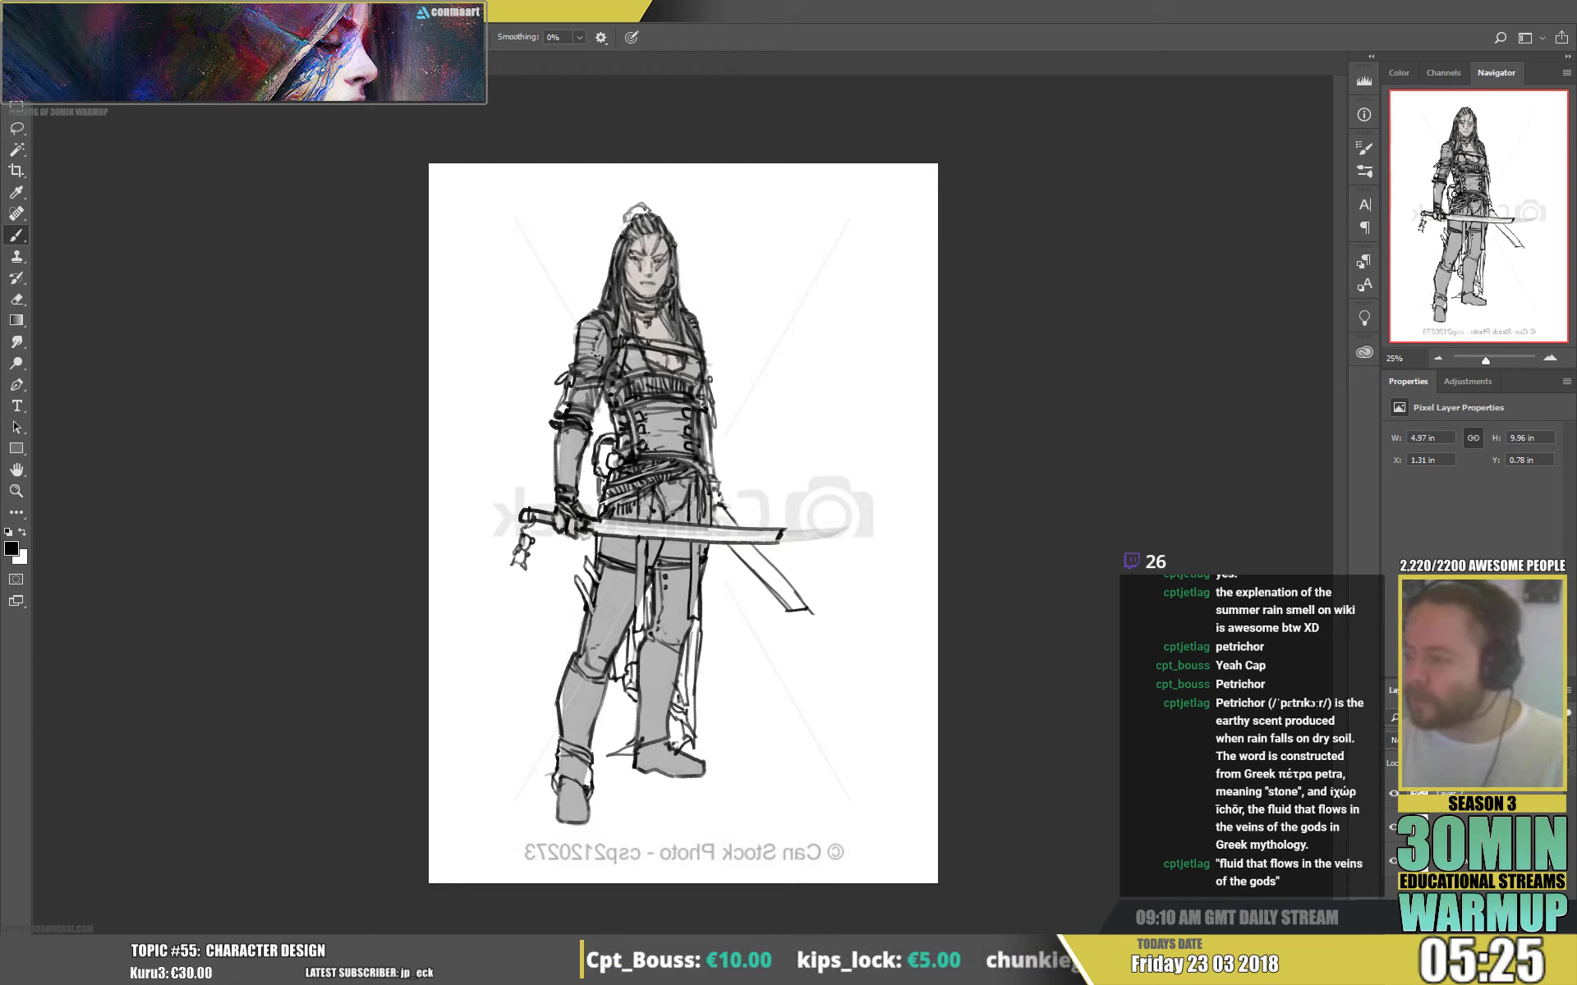
- Touch up the loose hair knot above the crown and add small crease lines at the ankle of the studded boot
drag(645, 211, 634, 202)
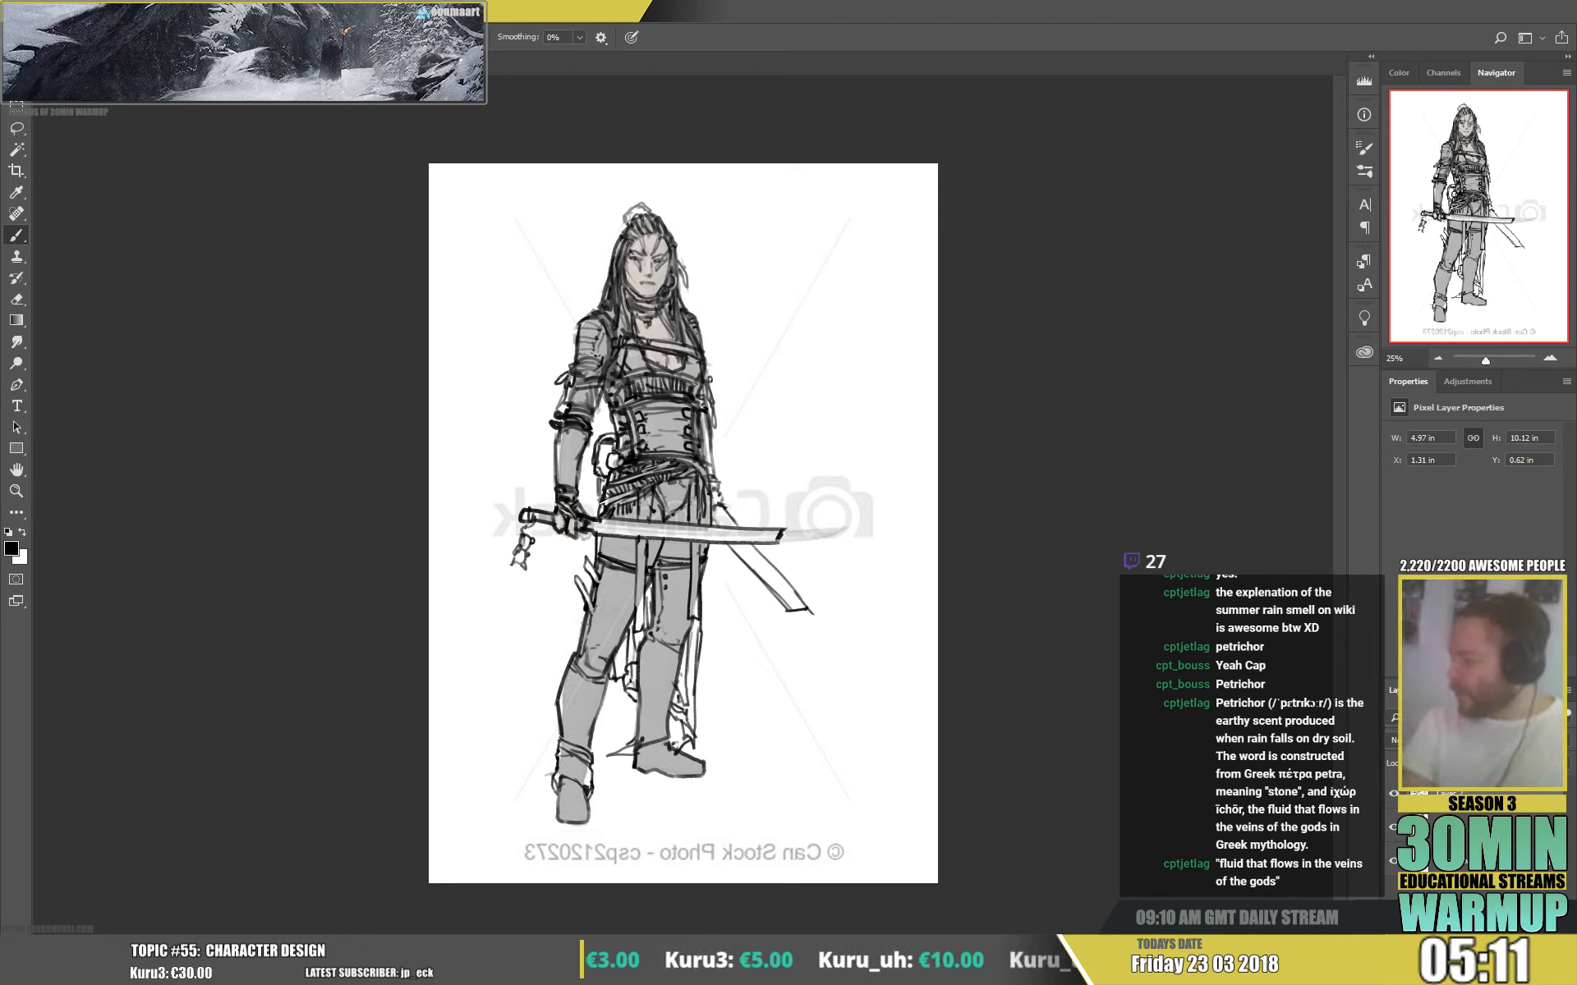
key(alt+bracketleft)
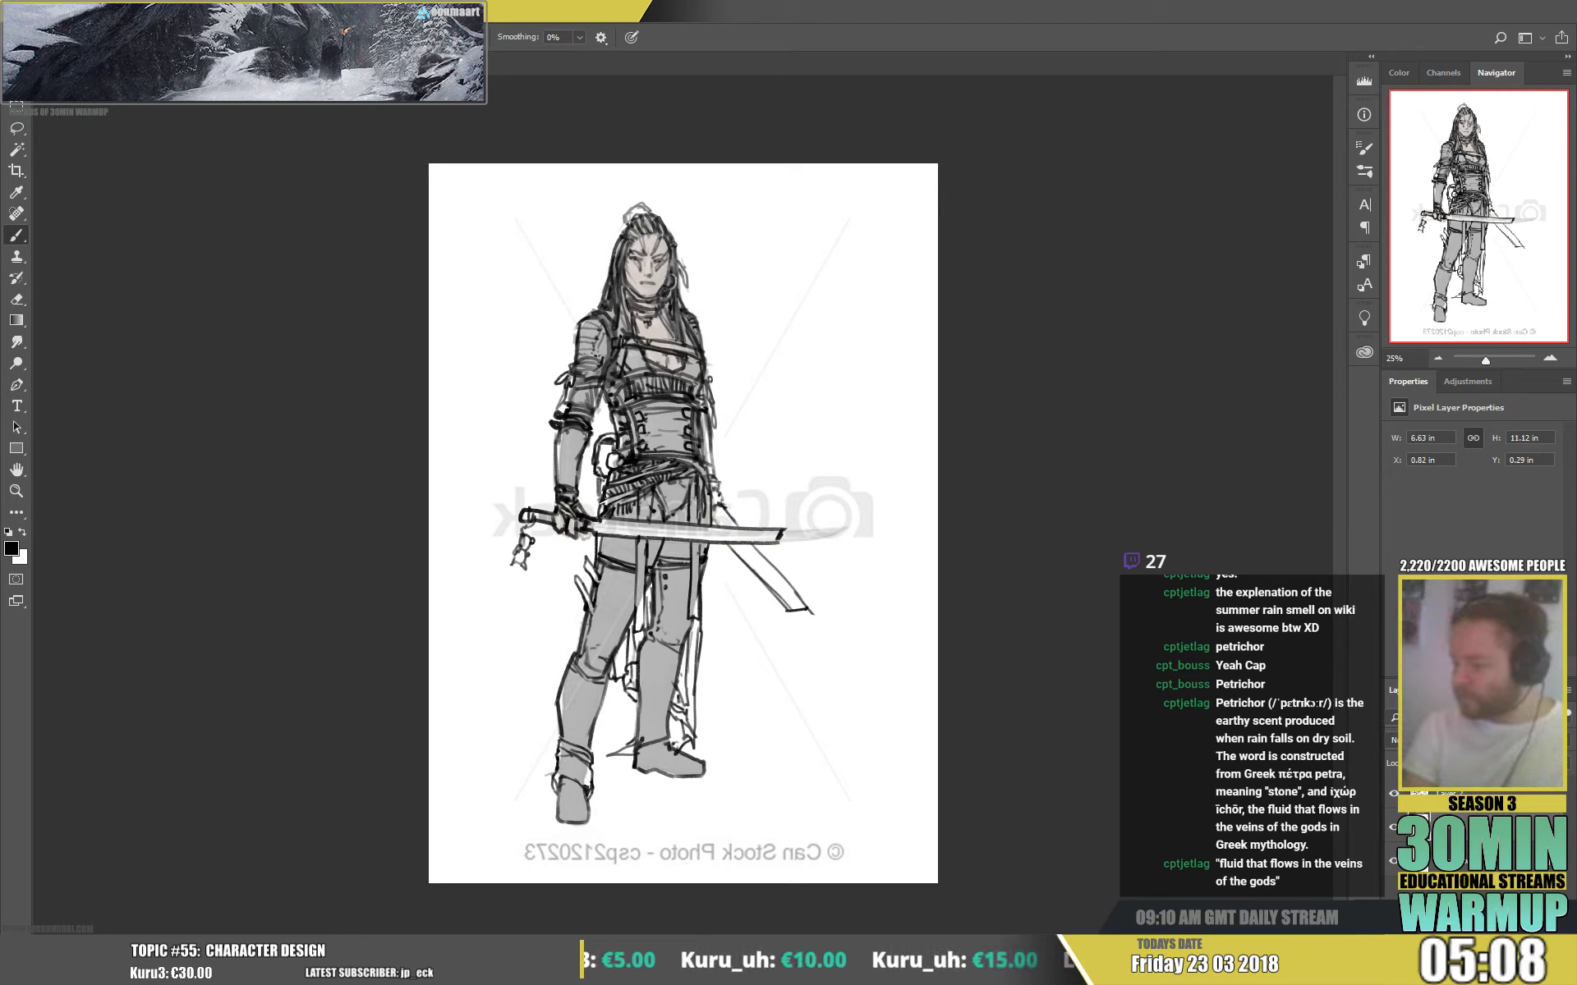
key(alt+bracketright)
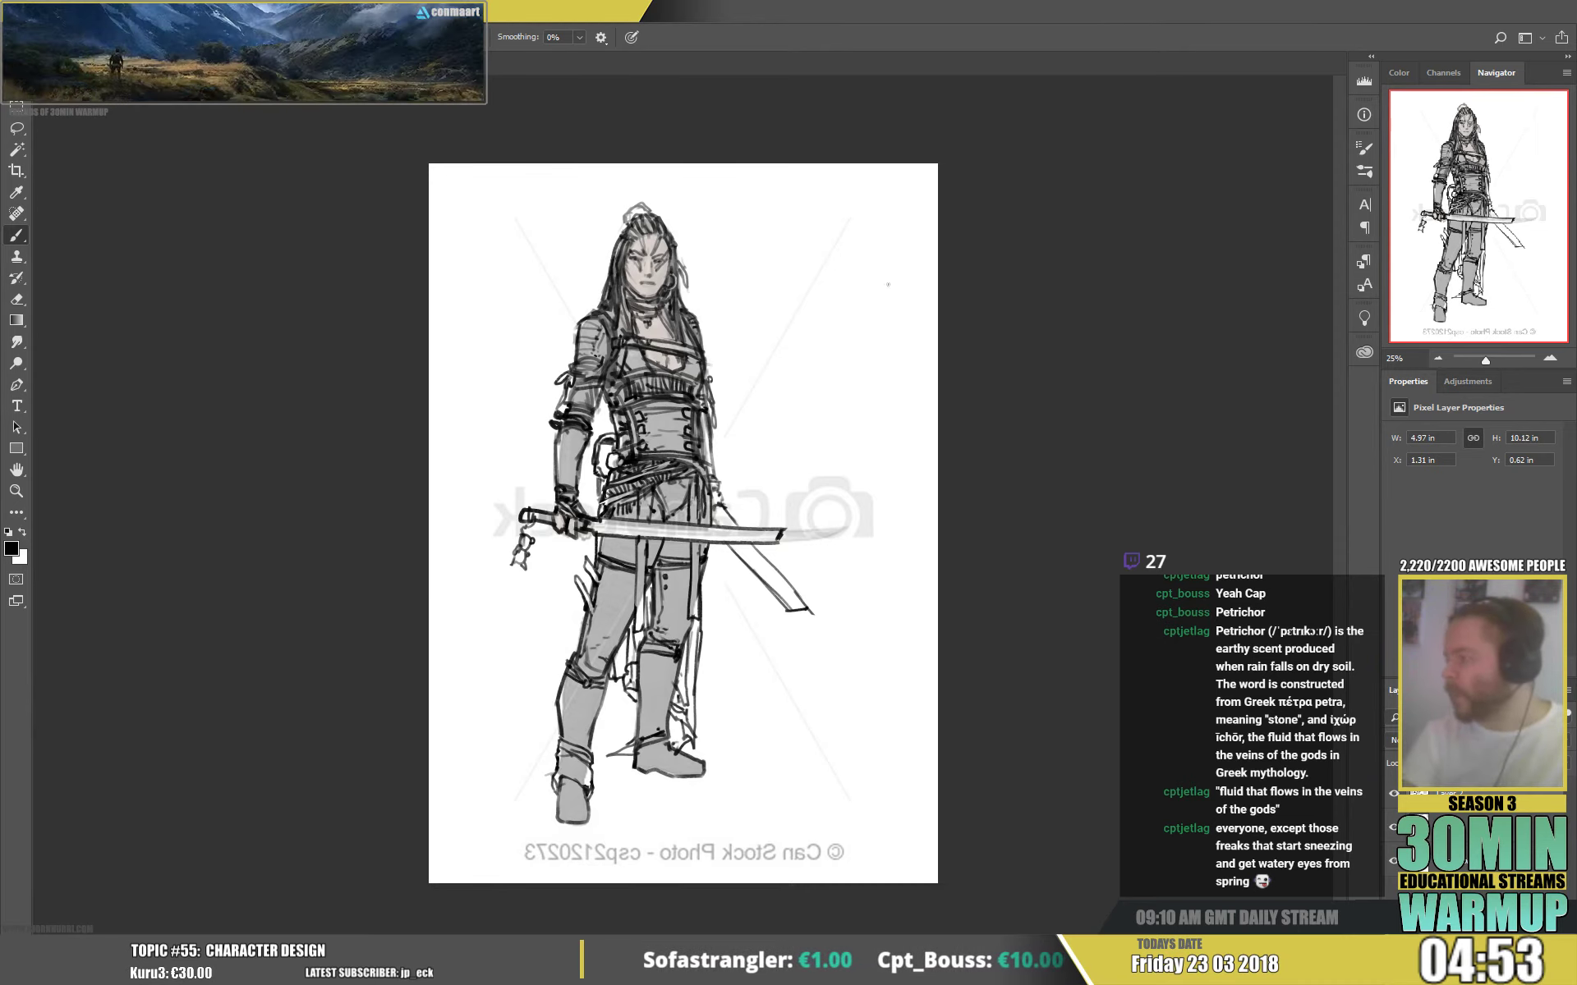
drag(641, 757, 656, 746)
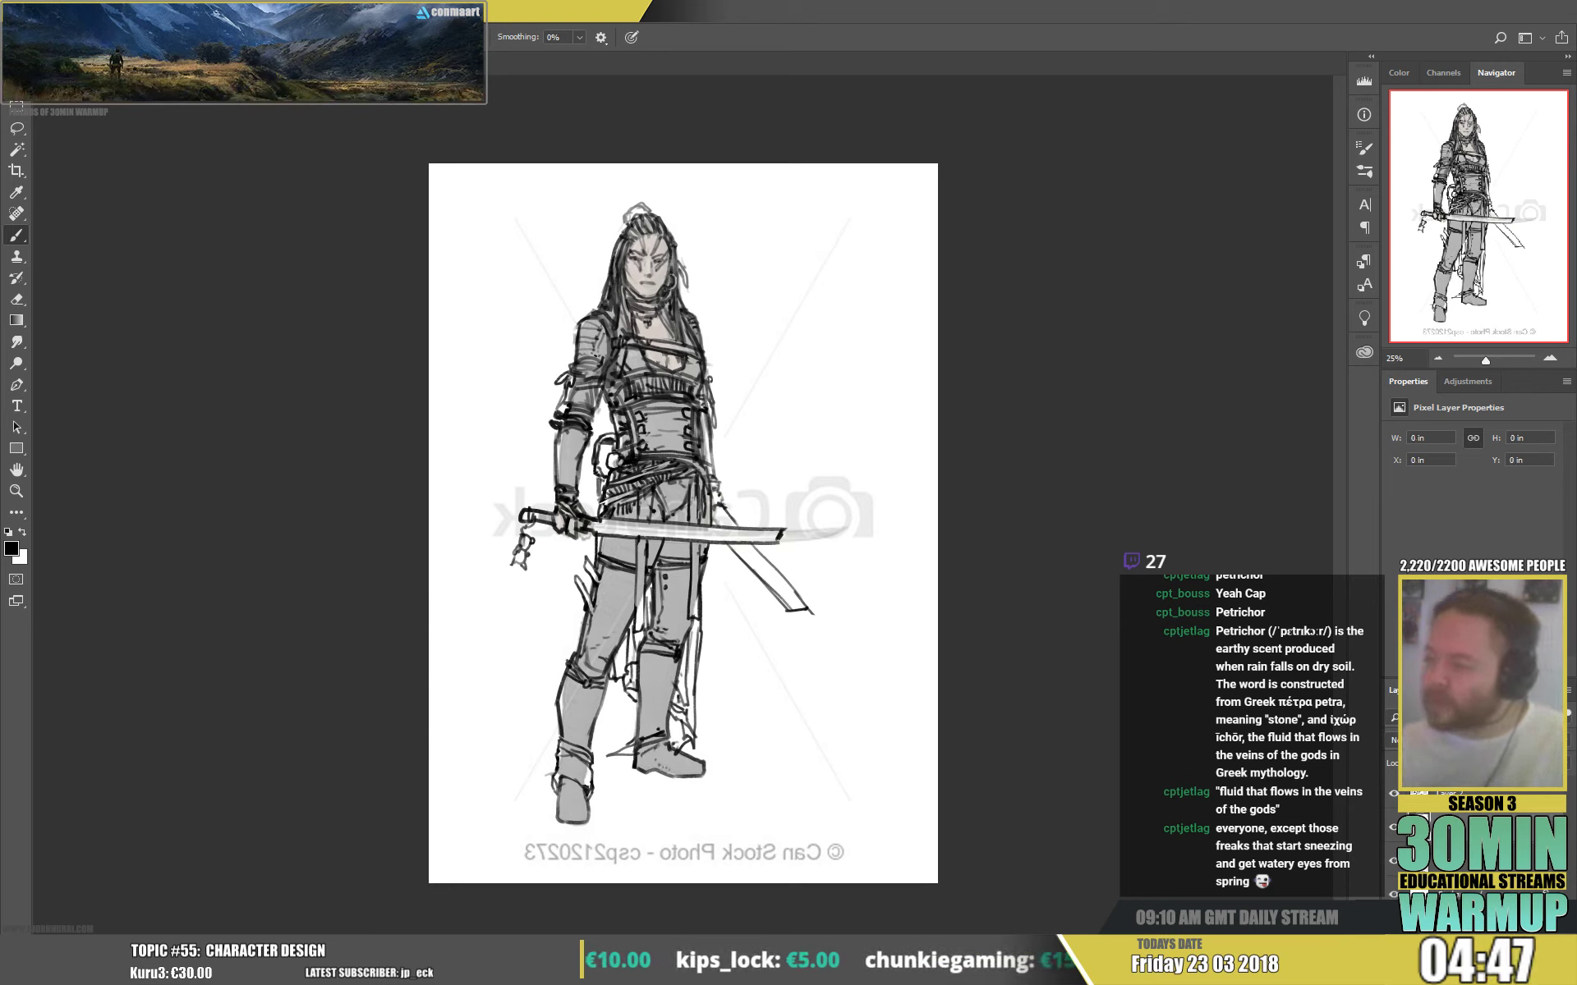
- Paint the face, neckline, hands and bare upper thighs with the skin tone #d2bbaf
right_click(686, 336)
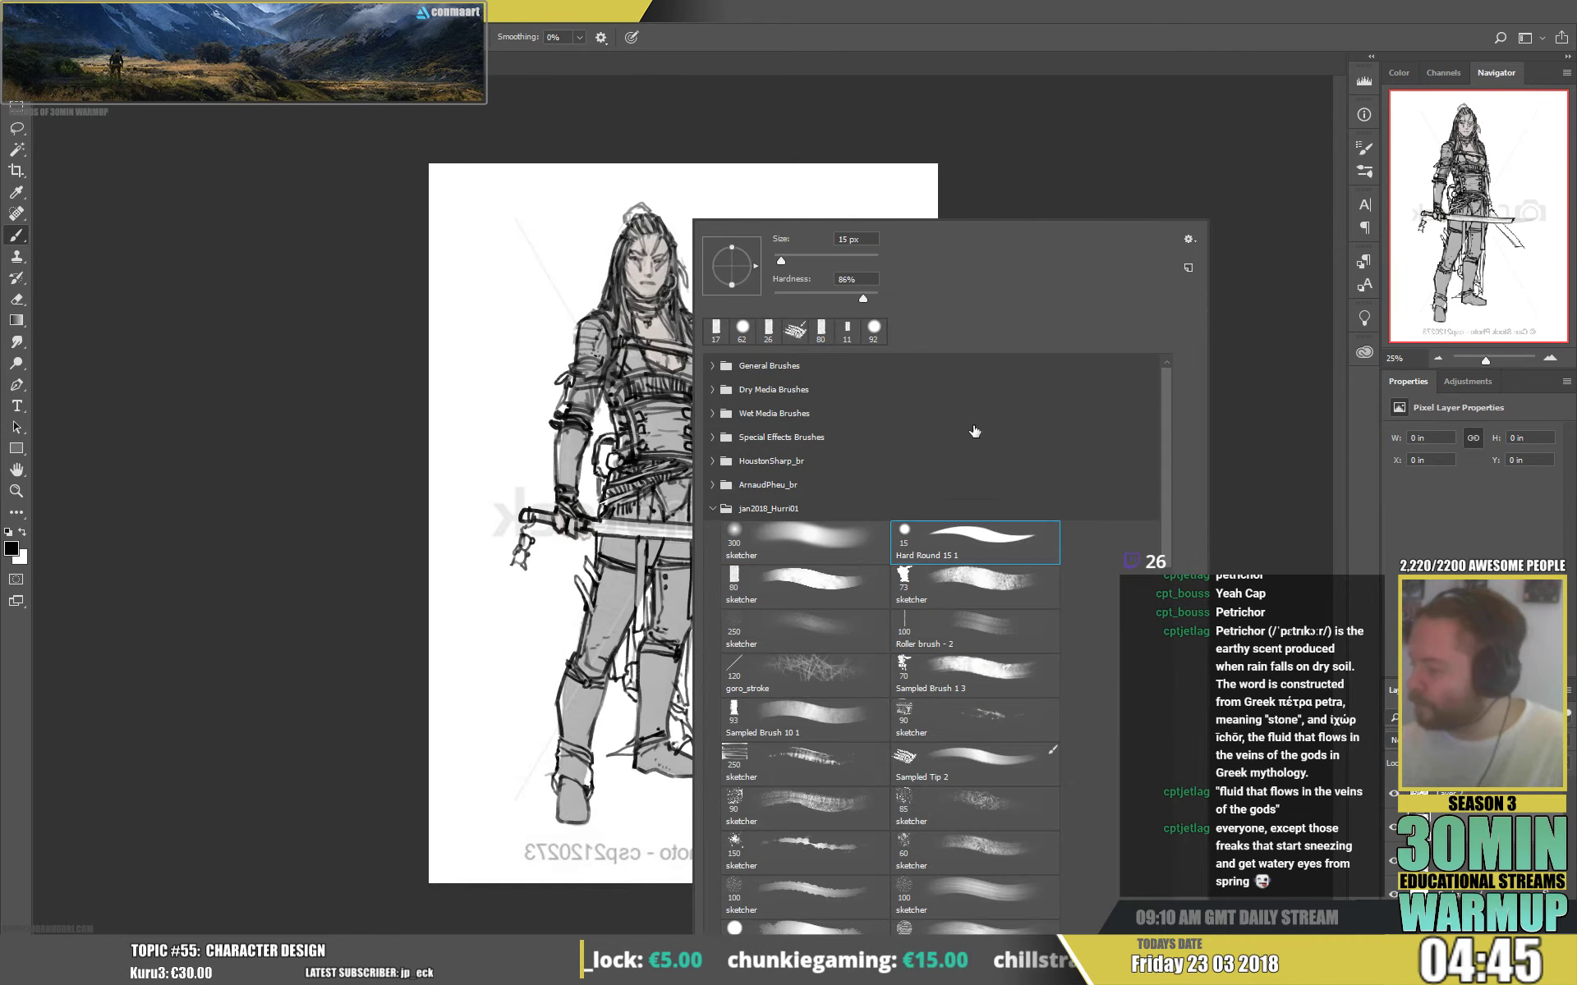
click(858, 216)
alt+click(657, 369)
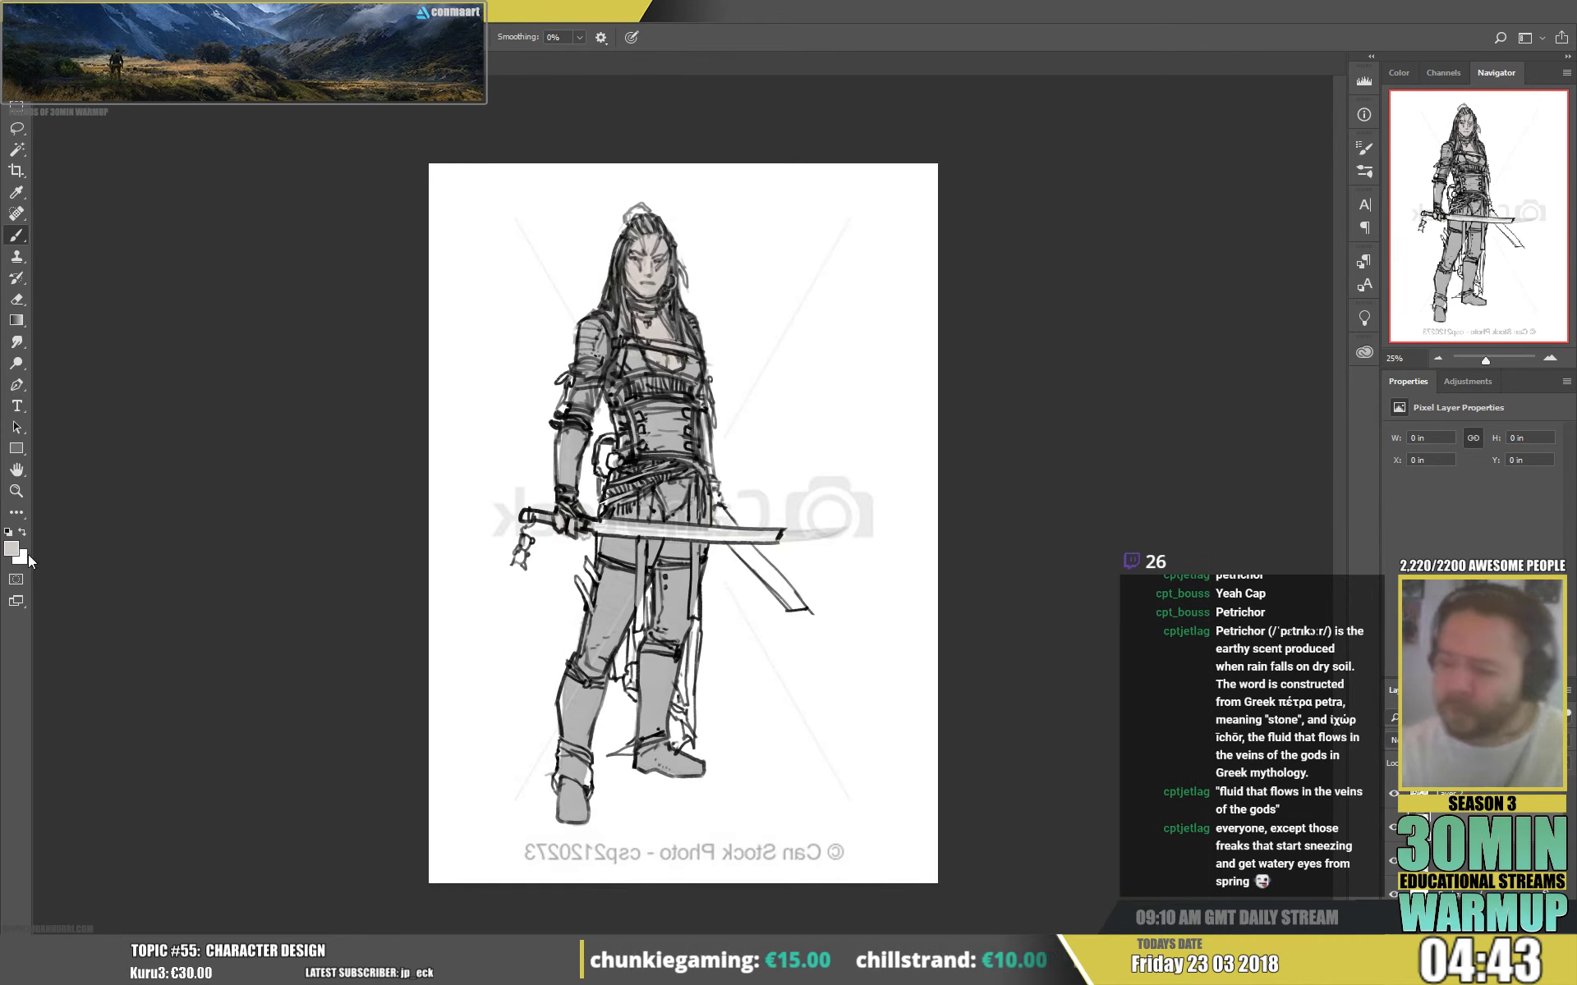
click(12, 549)
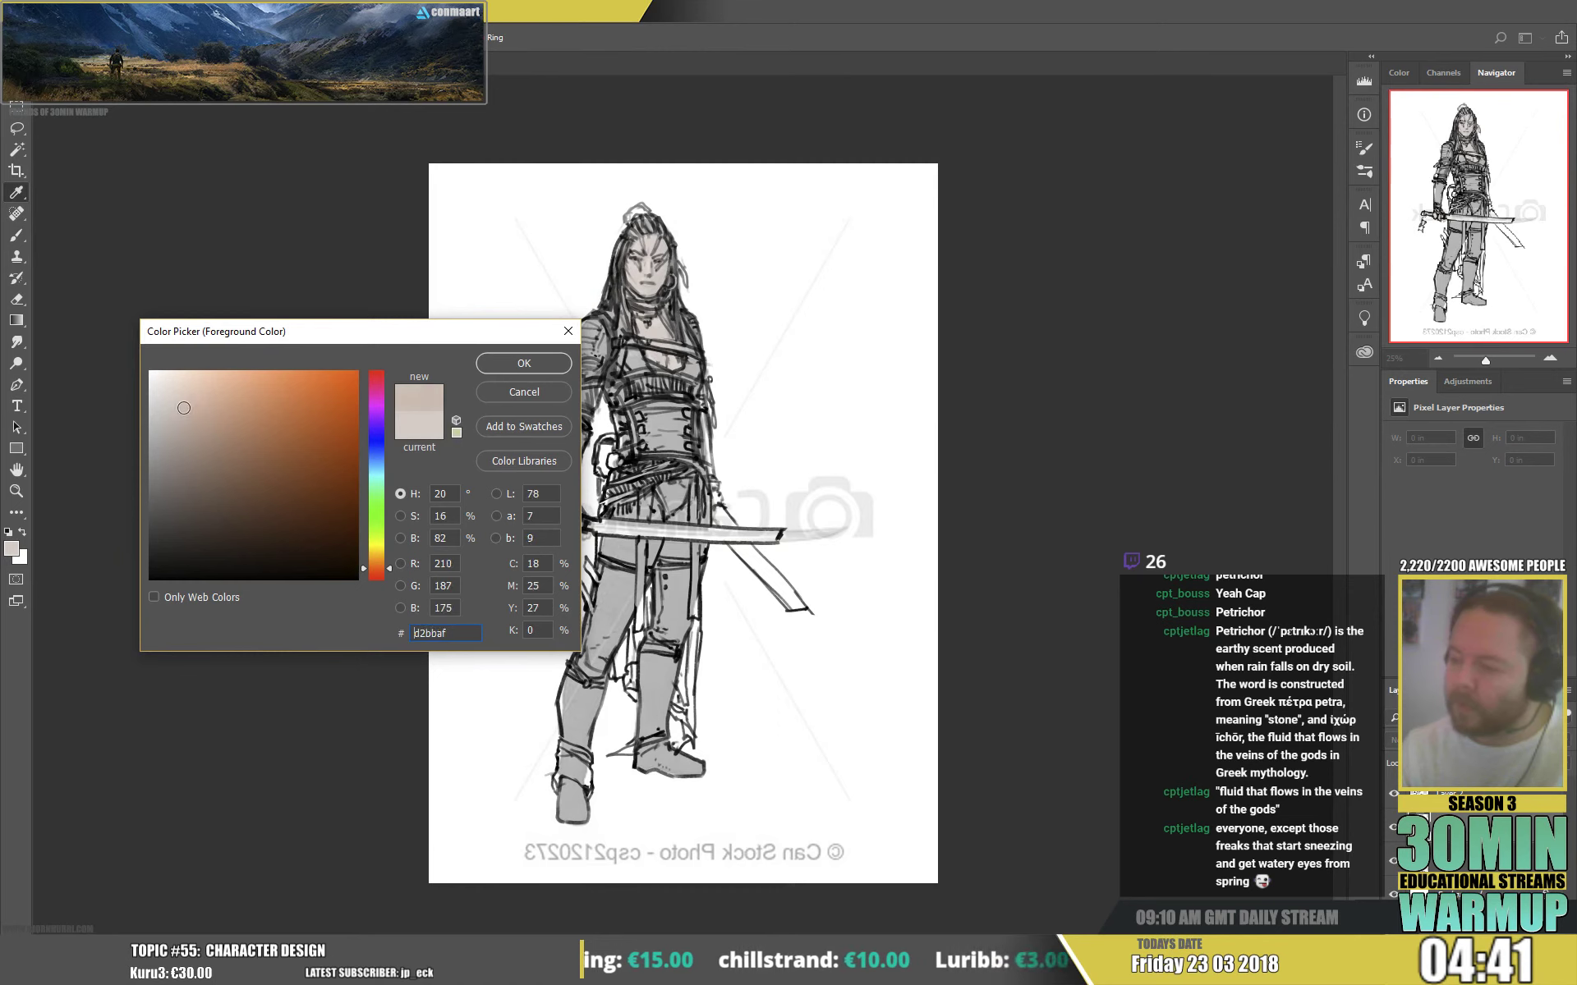
click(524, 363)
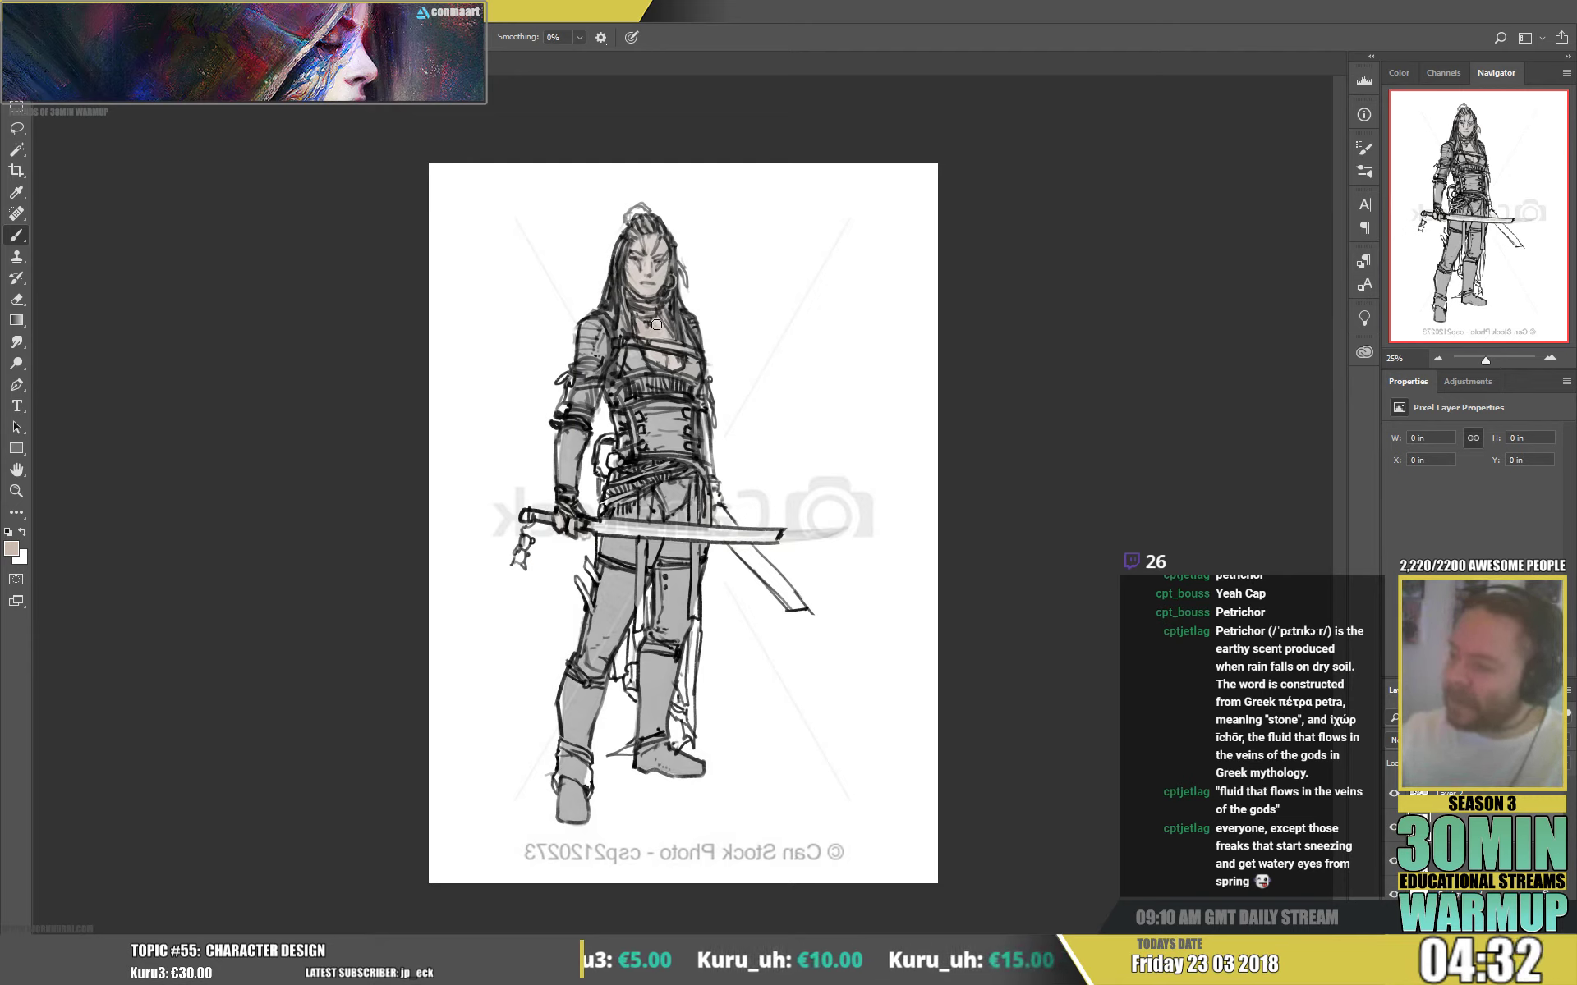
mouse_move(660, 337)
mouse_down()
mouse_move(638, 329)
mouse_move(675, 368)
mouse_up()
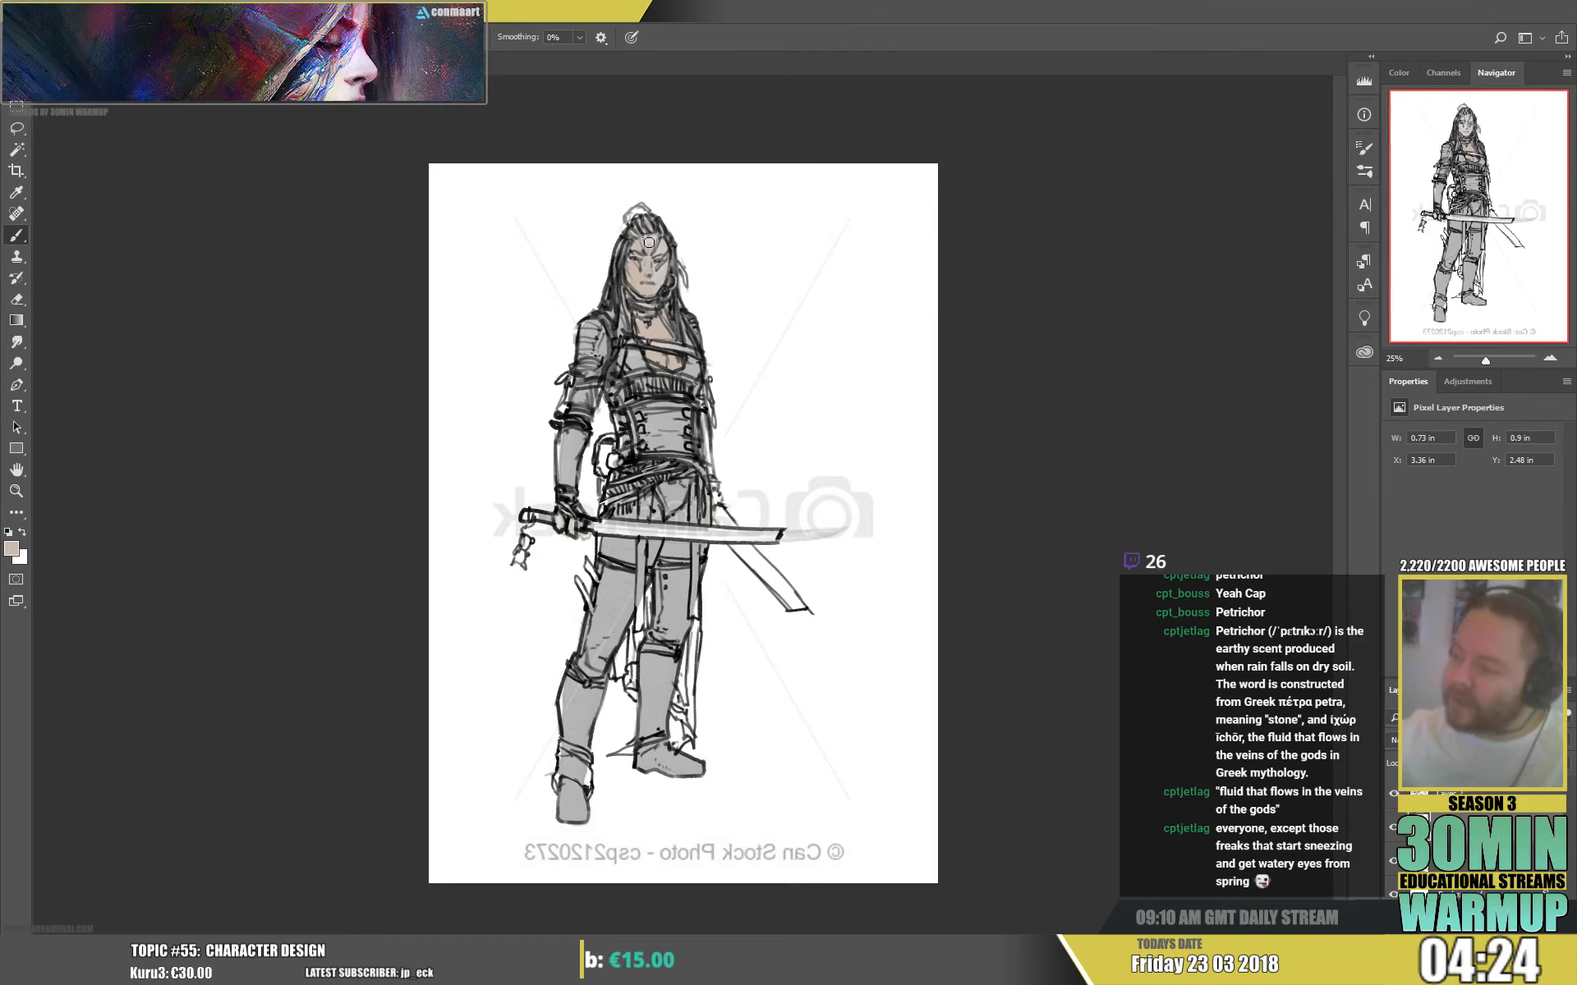
drag(652, 243, 648, 261)
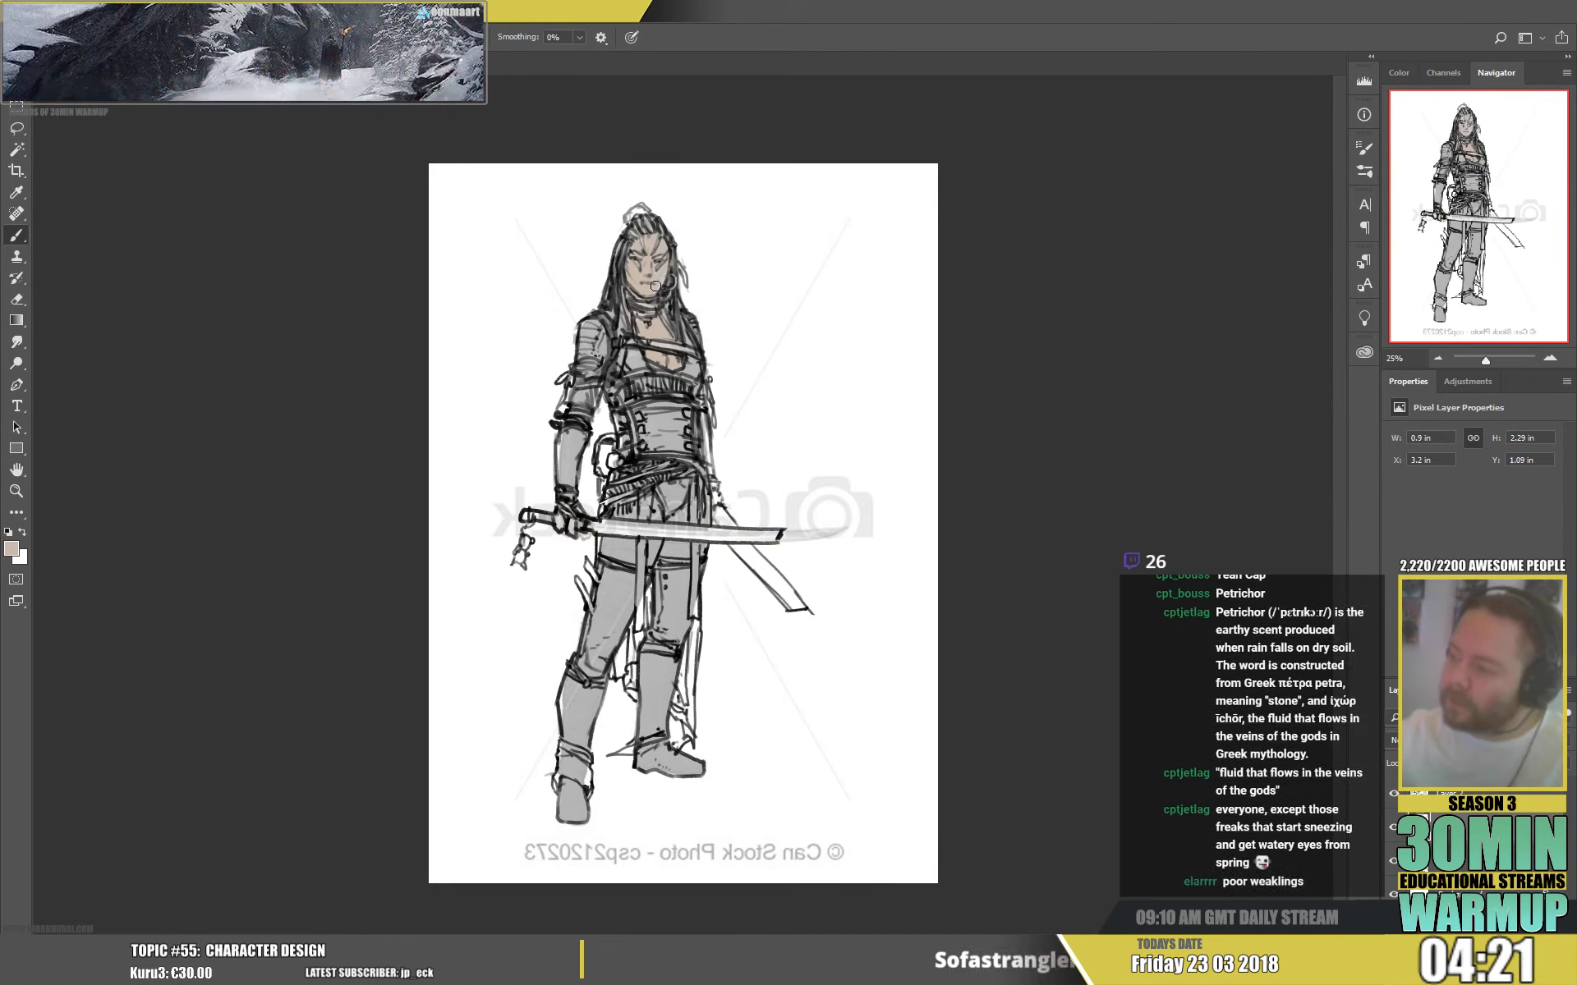
drag(628, 266, 636, 245)
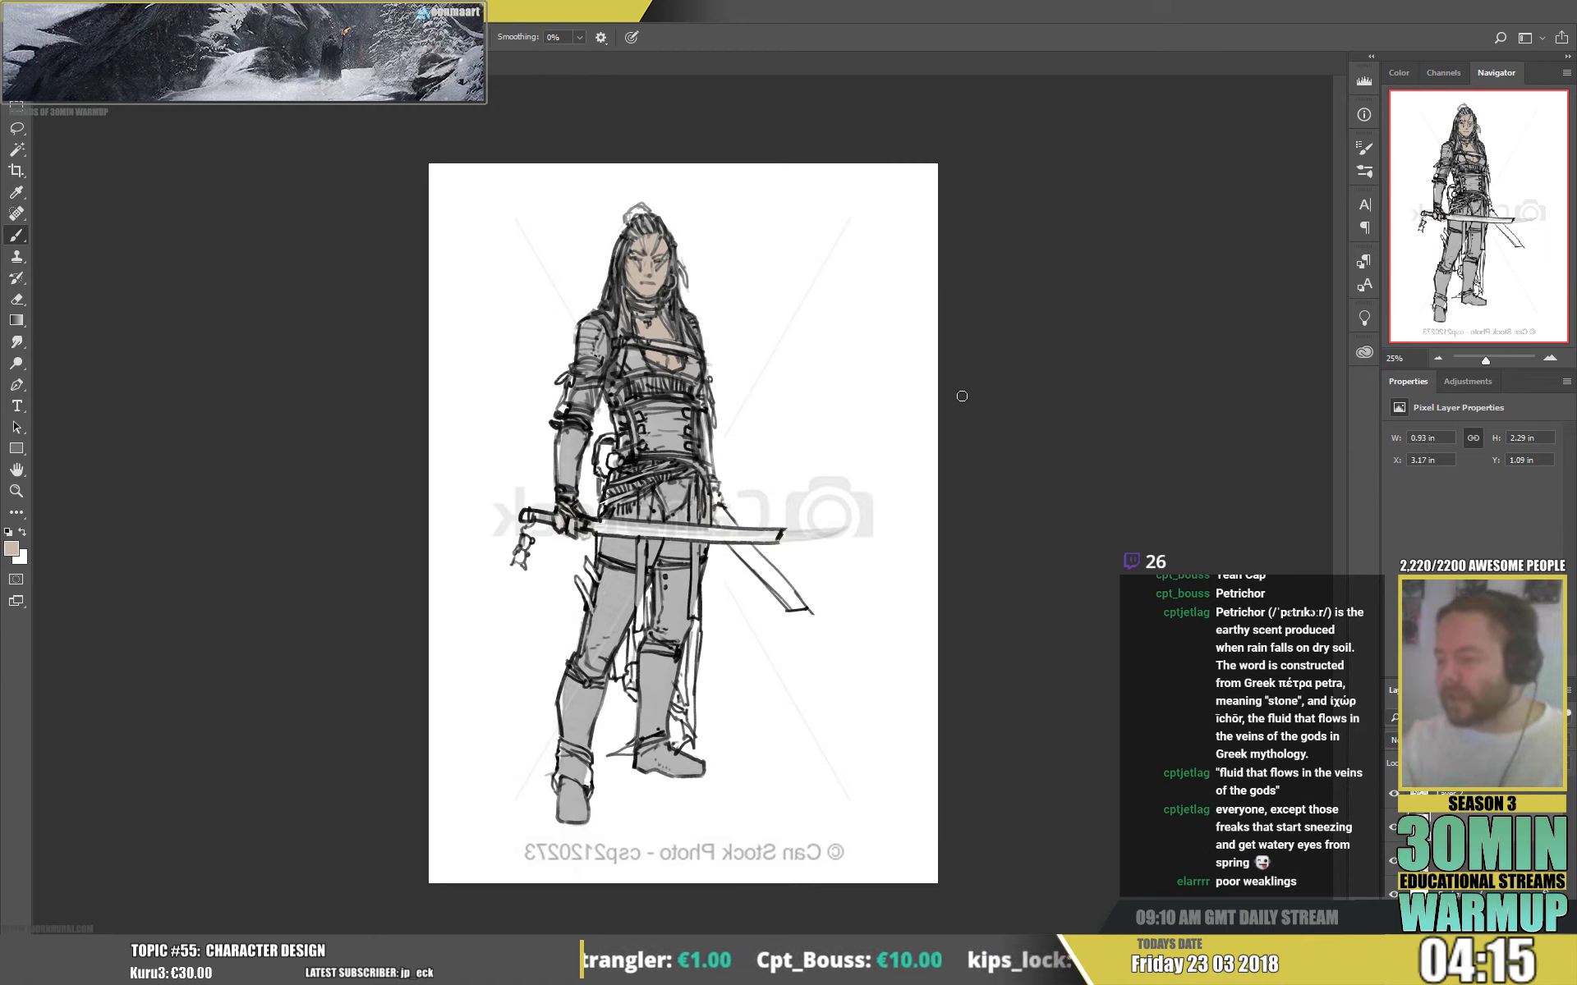
drag(559, 532, 581, 515)
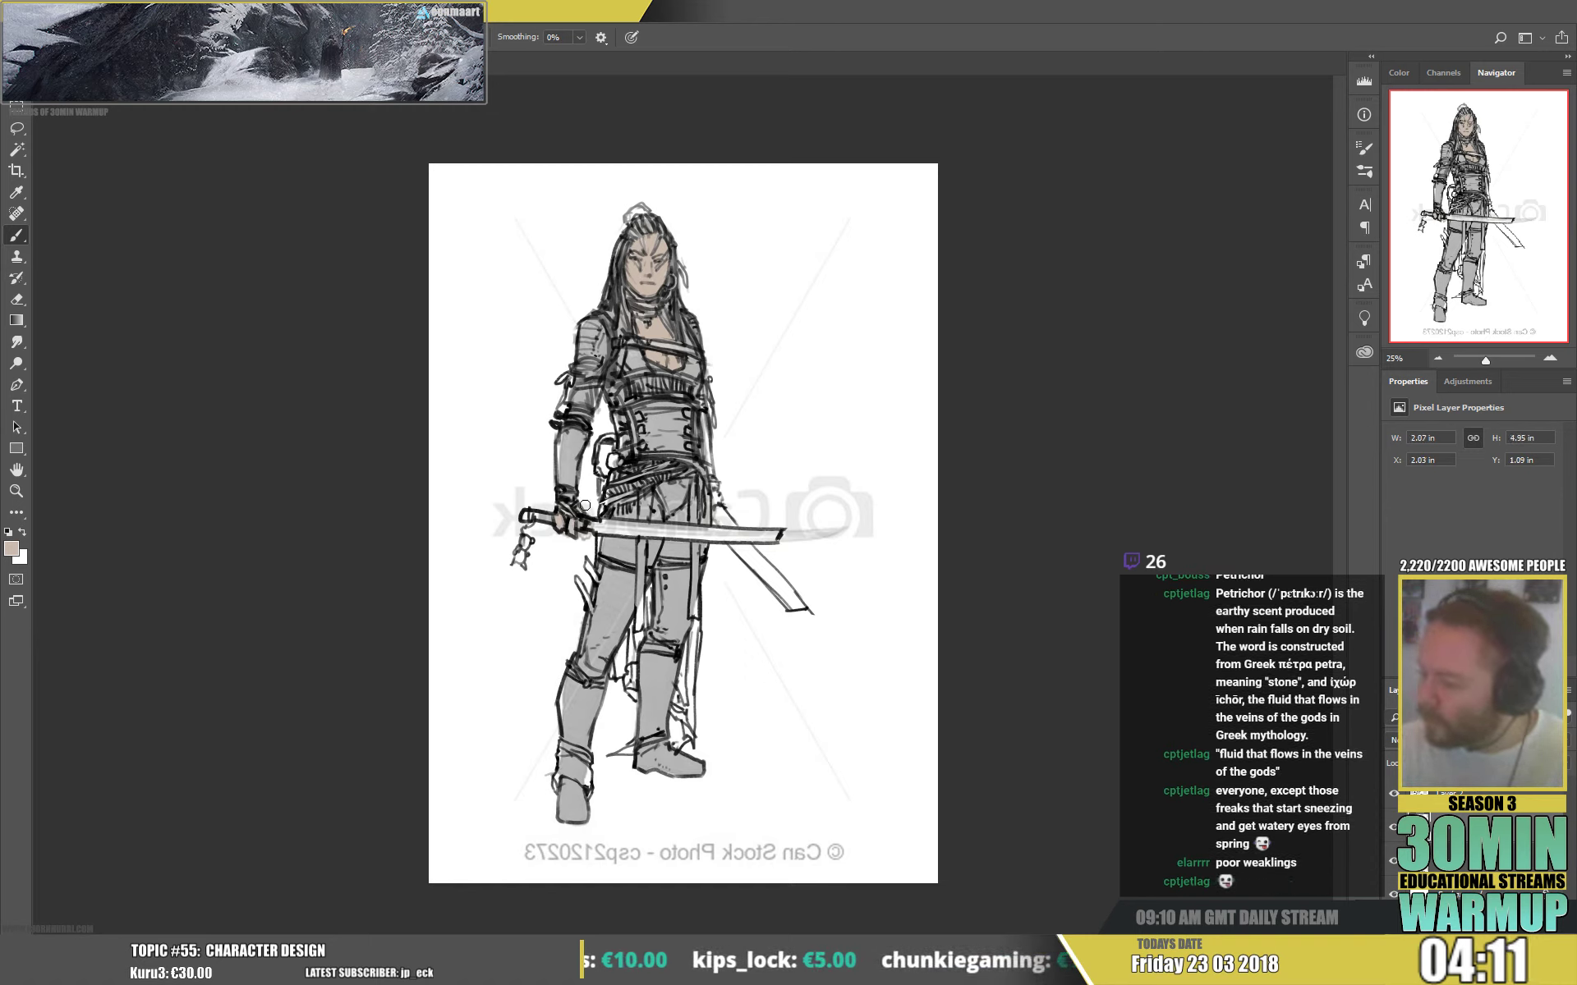
drag(708, 493, 722, 508)
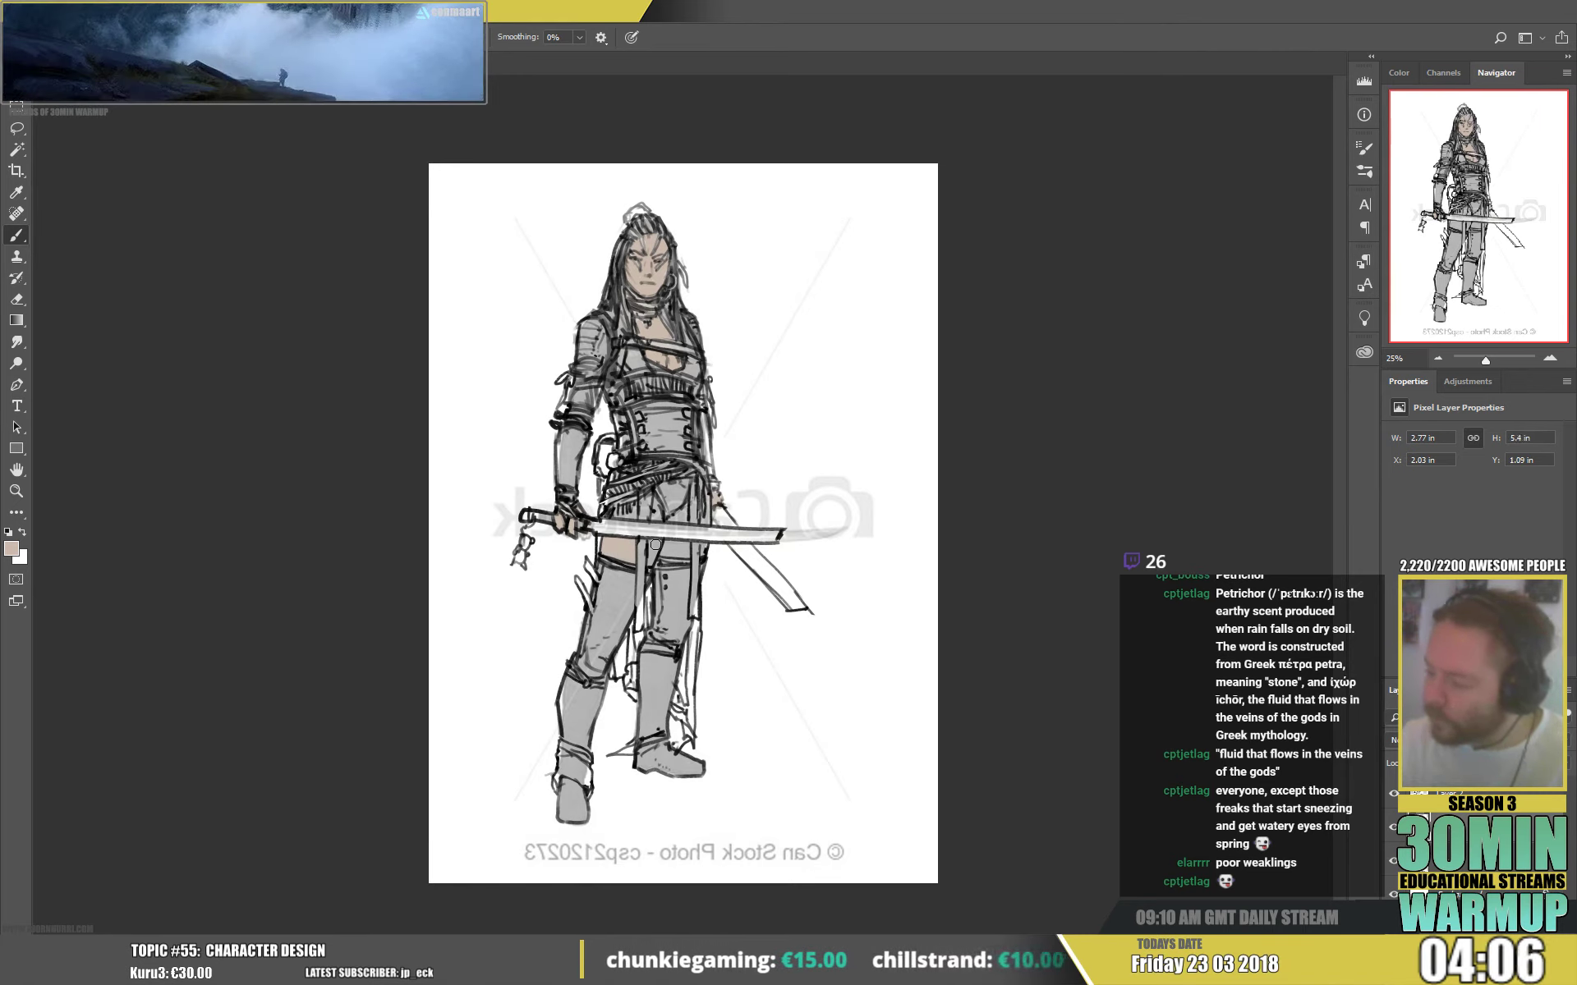
drag(655, 540, 647, 566)
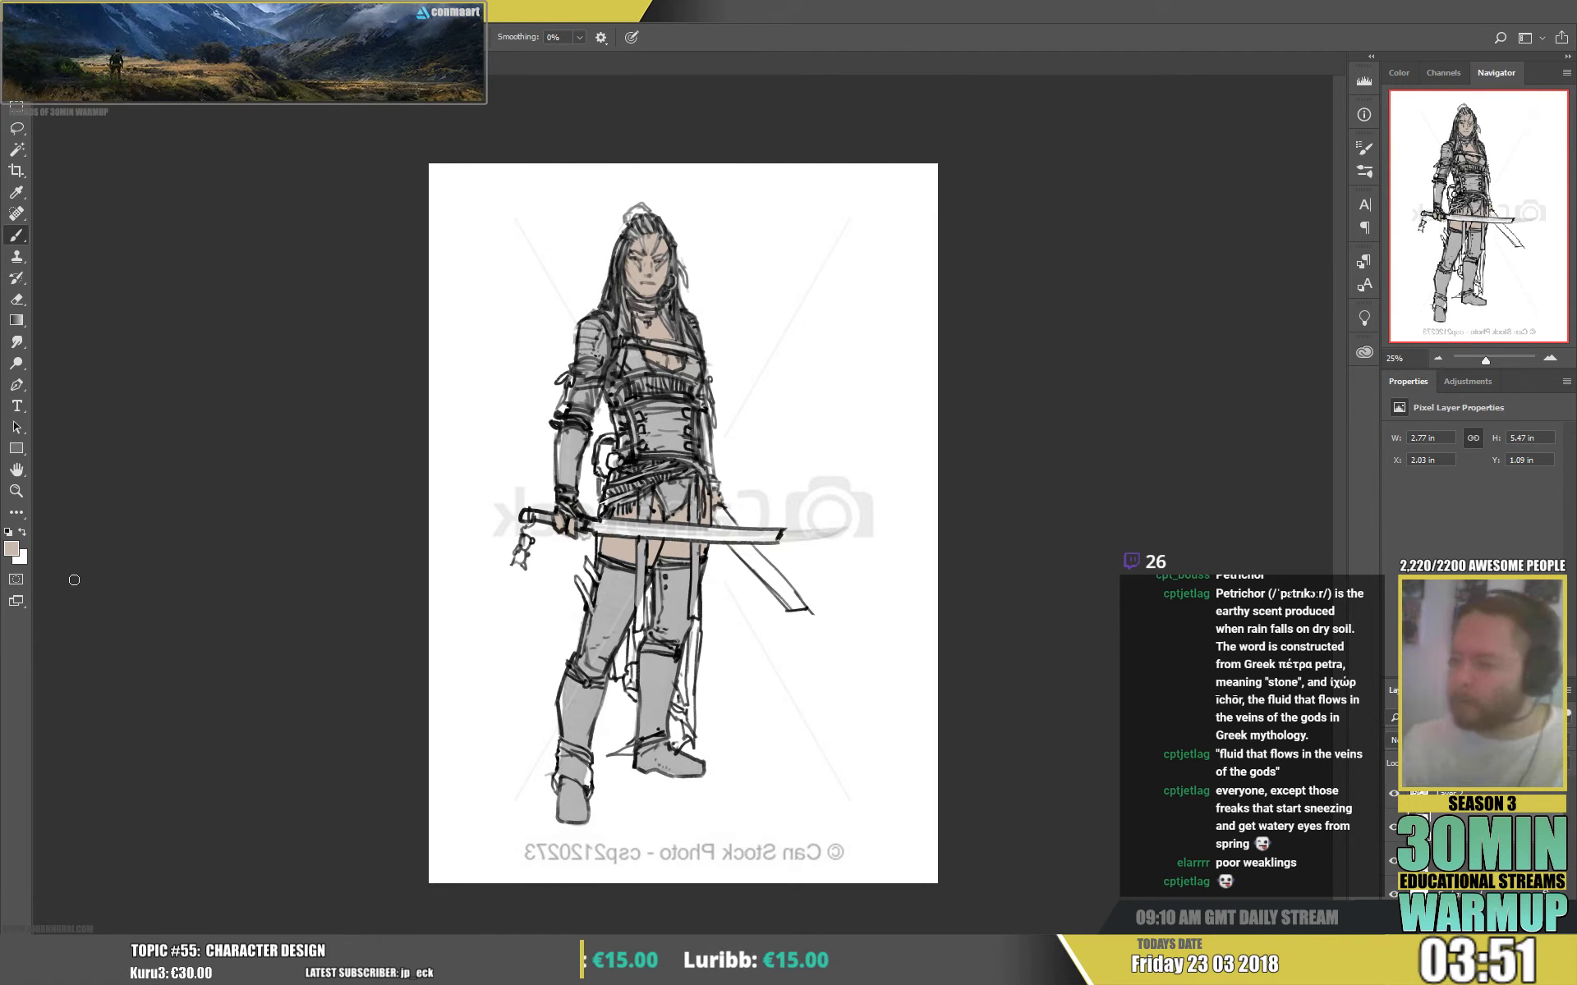
- Sample a dark grey from the figure and fill the chest garment and the briefs with it
alt+click(643, 362)
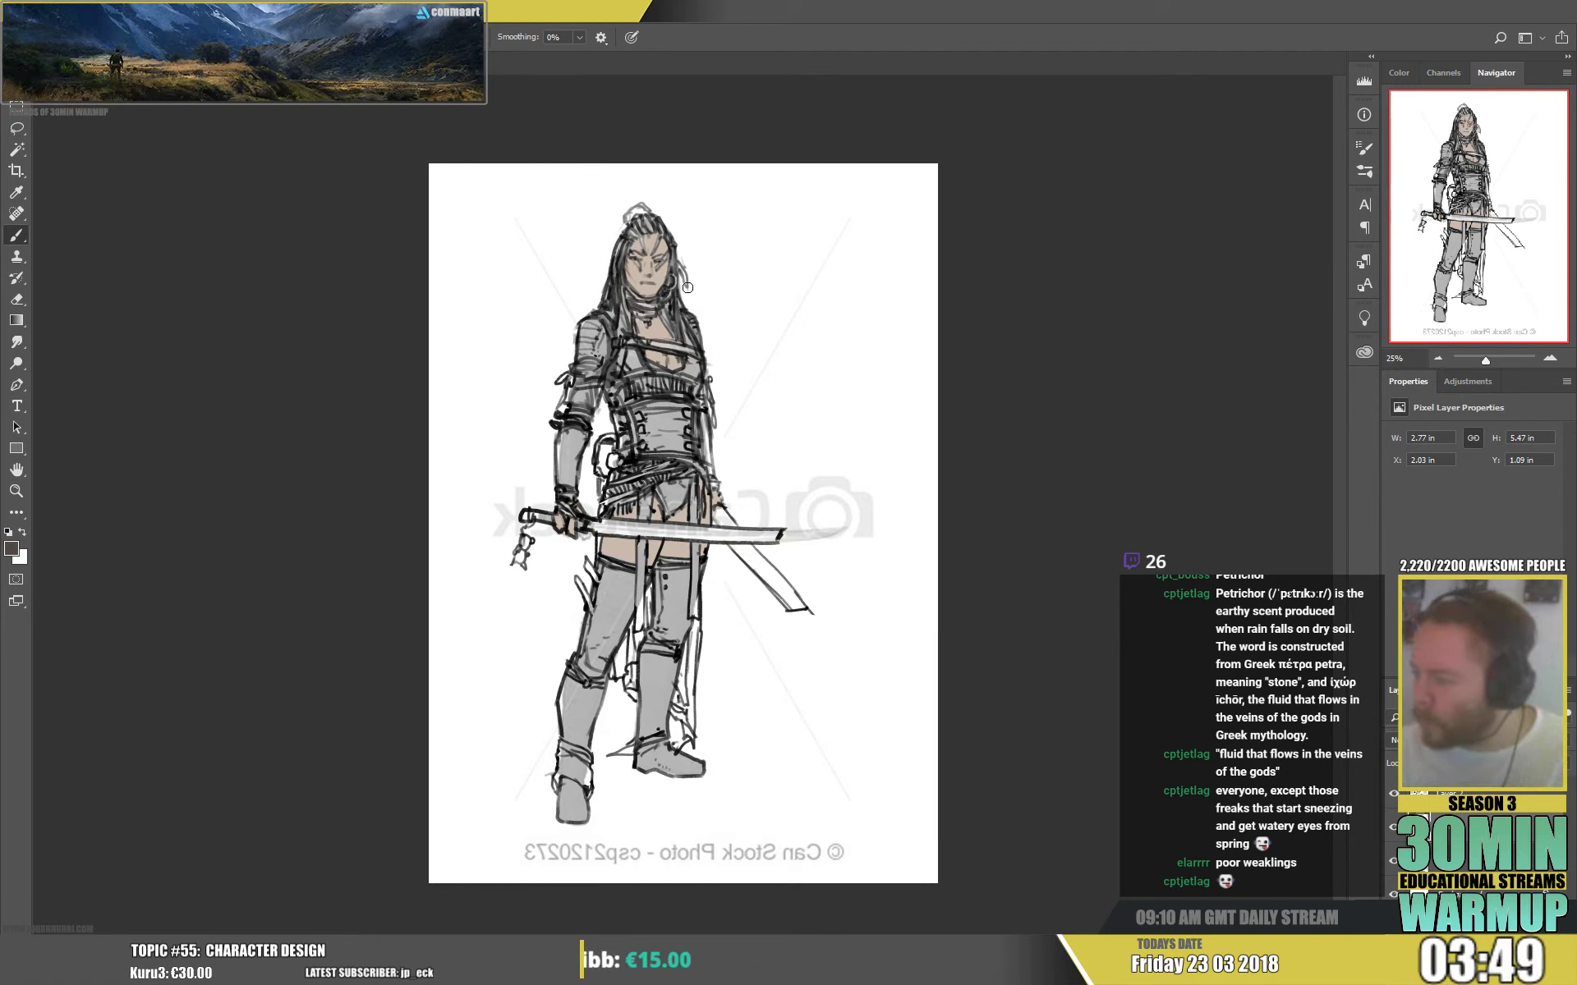
alt+click(644, 368)
drag(643, 361, 629, 370)
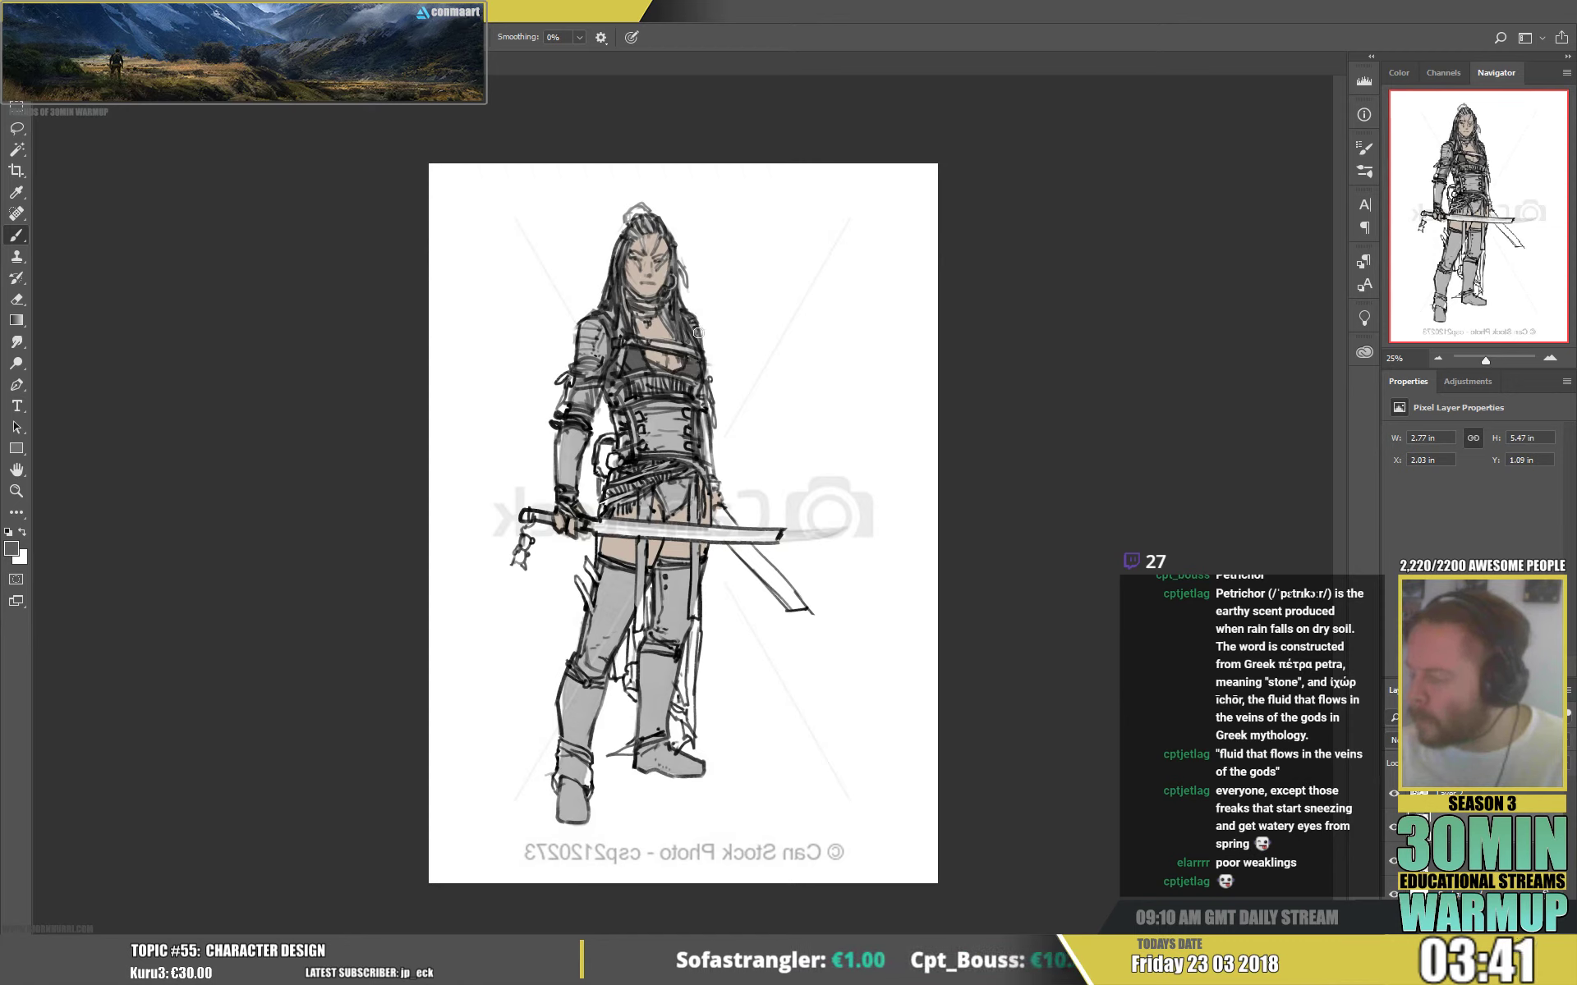
key(space)
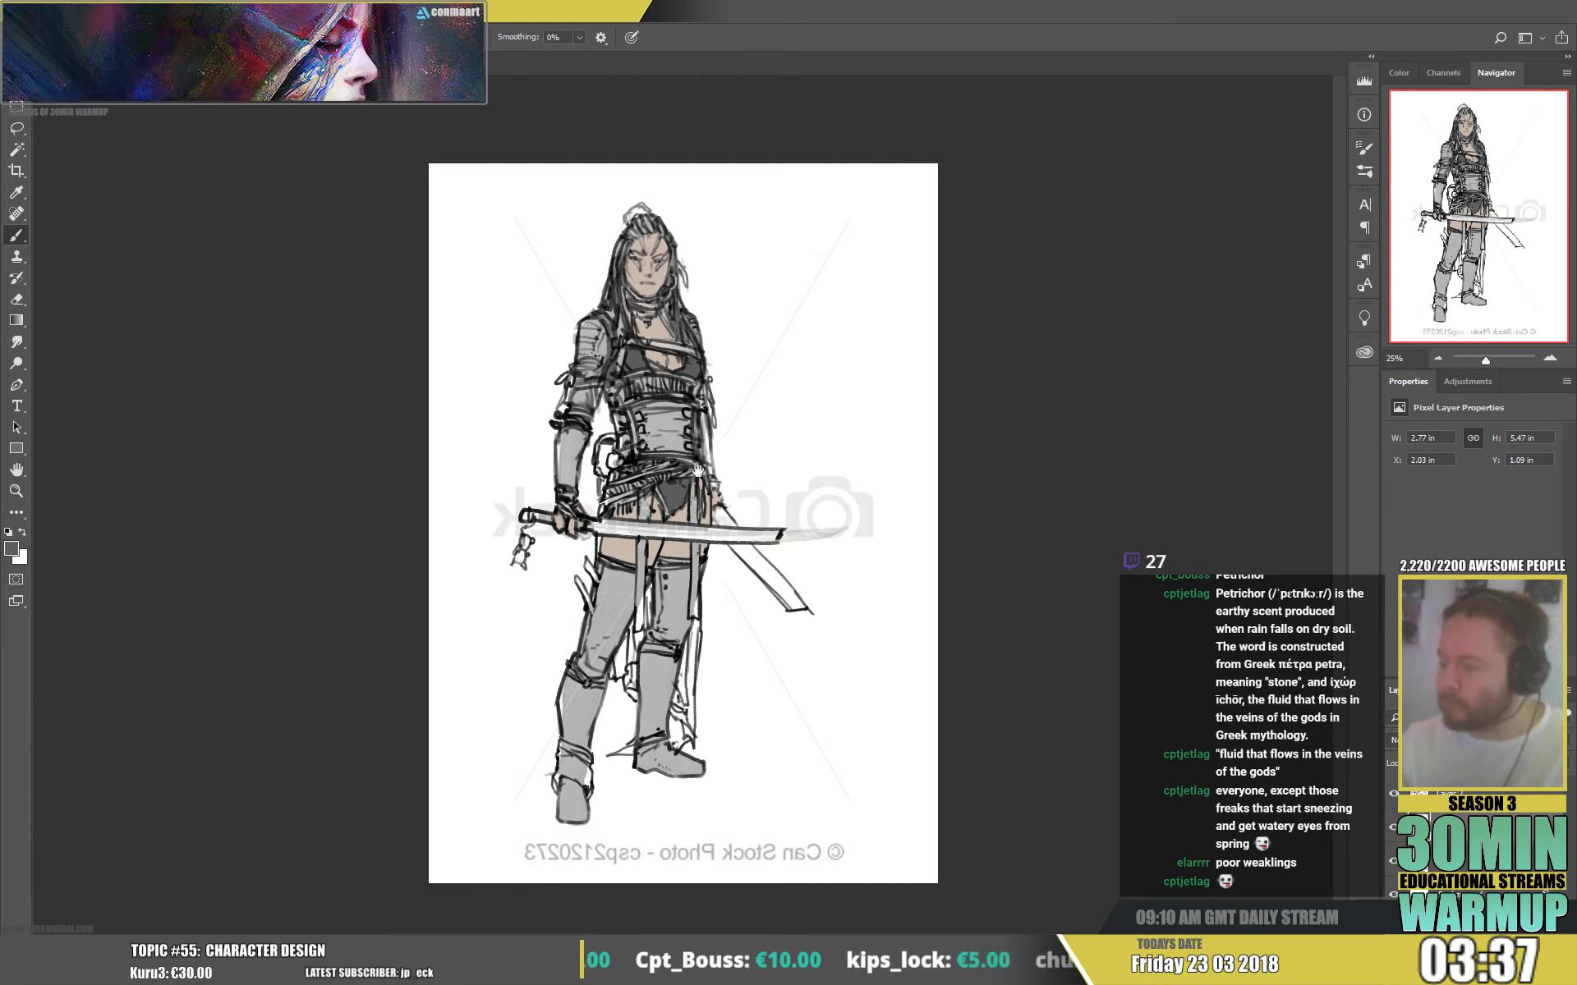
- Fill the hanging front strips and the tattered cloth behind the legs with the same dark grey
mouse_move(643, 552)
mouse_down()
mouse_move(641, 630)
mouse_move(645, 542)
mouse_move(695, 622)
mouse_up()
drag(694, 477, 694, 524)
mouse_move(697, 614)
mouse_down()
mouse_move(682, 744)
mouse_move(674, 711)
mouse_move(681, 732)
mouse_move(614, 755)
mouse_up()
mouse_move(637, 682)
mouse_down()
mouse_move(629, 701)
mouse_move(610, 673)
mouse_move(653, 583)
mouse_up()
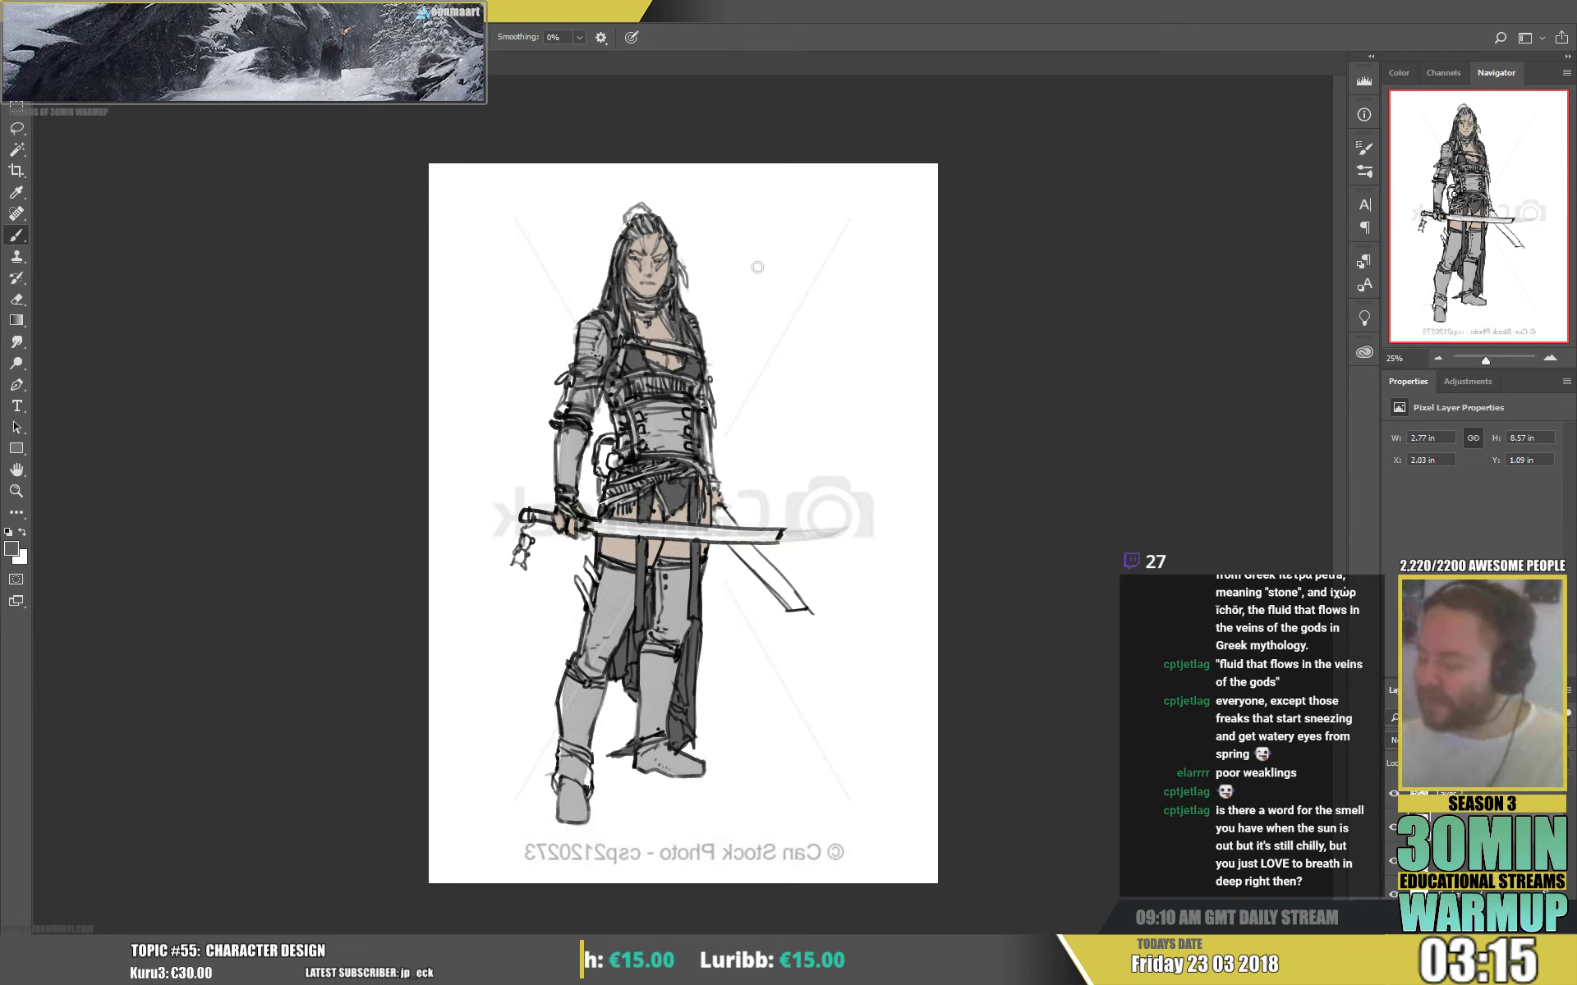
- Paint the forearm, the upper arm and shoulder, and the far arm's sleeve in the same dark grey
mouse_move(563, 480)
mouse_down()
mouse_move(575, 431)
mouse_move(570, 479)
mouse_move(569, 444)
mouse_up()
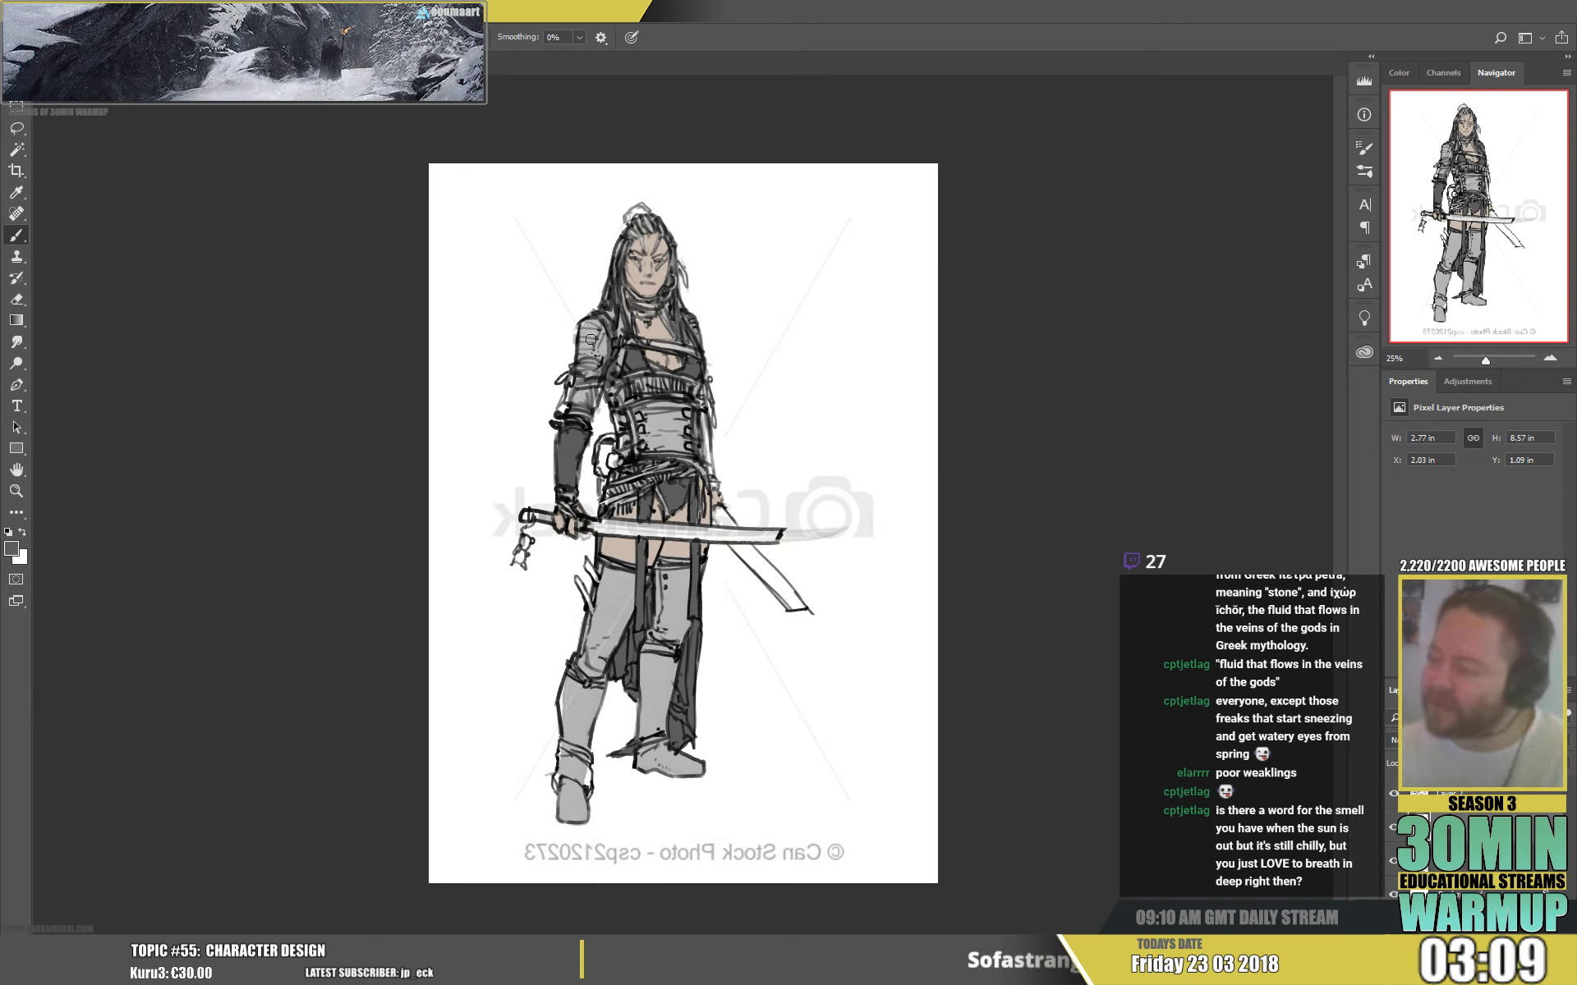
drag(591, 339, 588, 349)
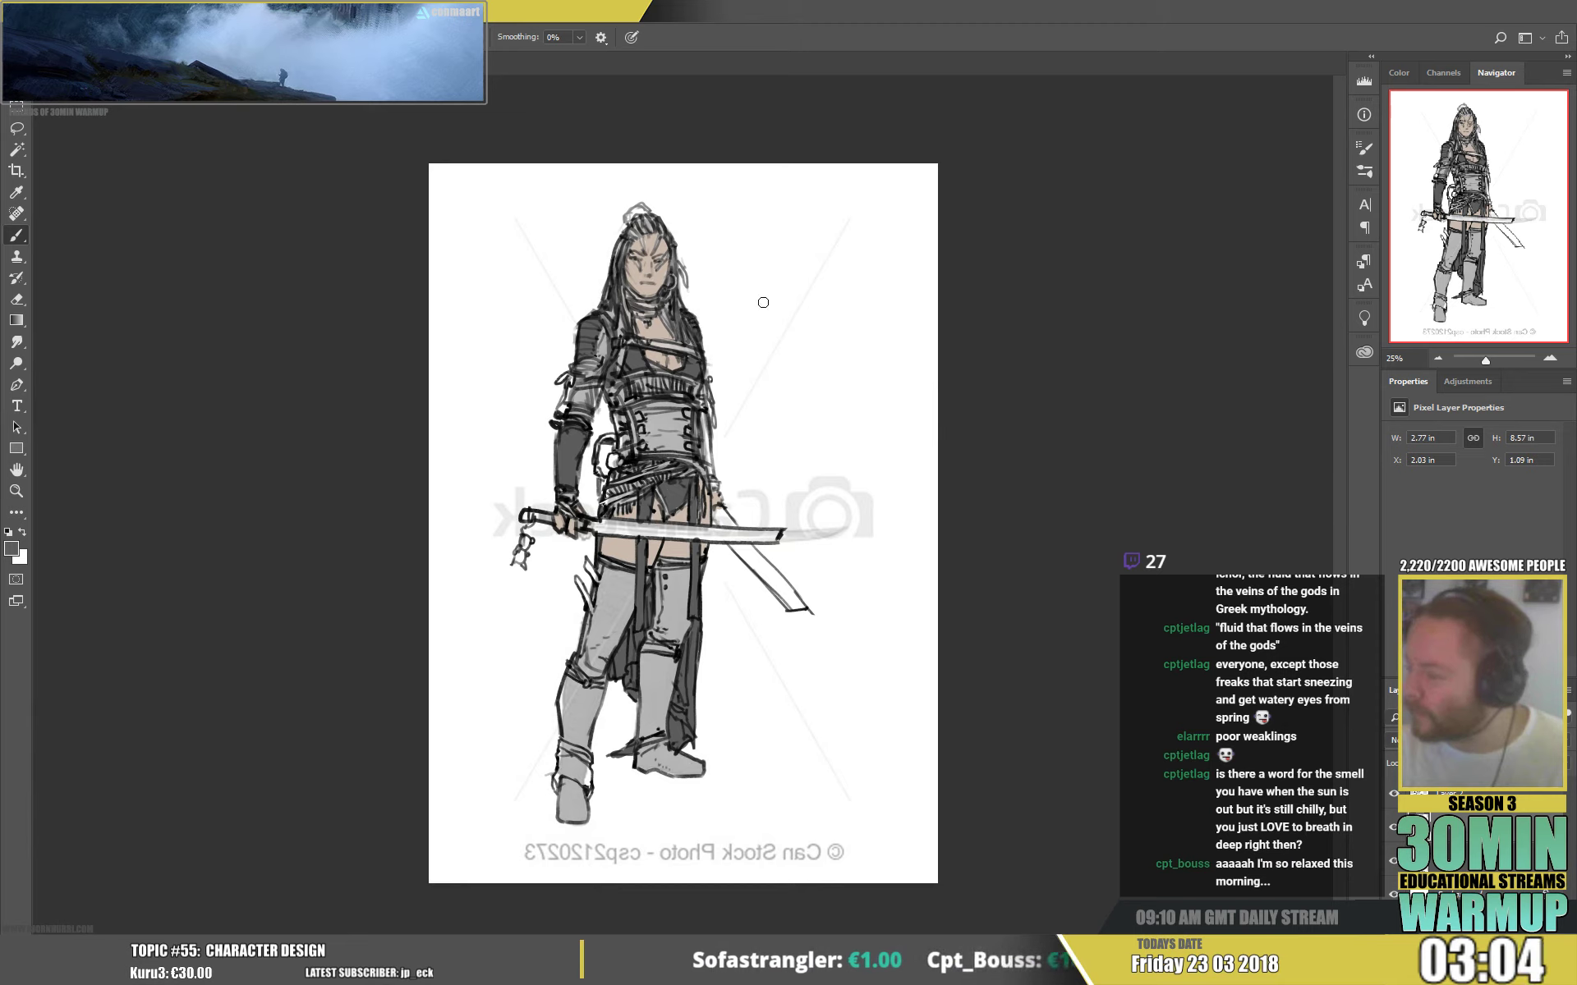
drag(706, 424, 711, 477)
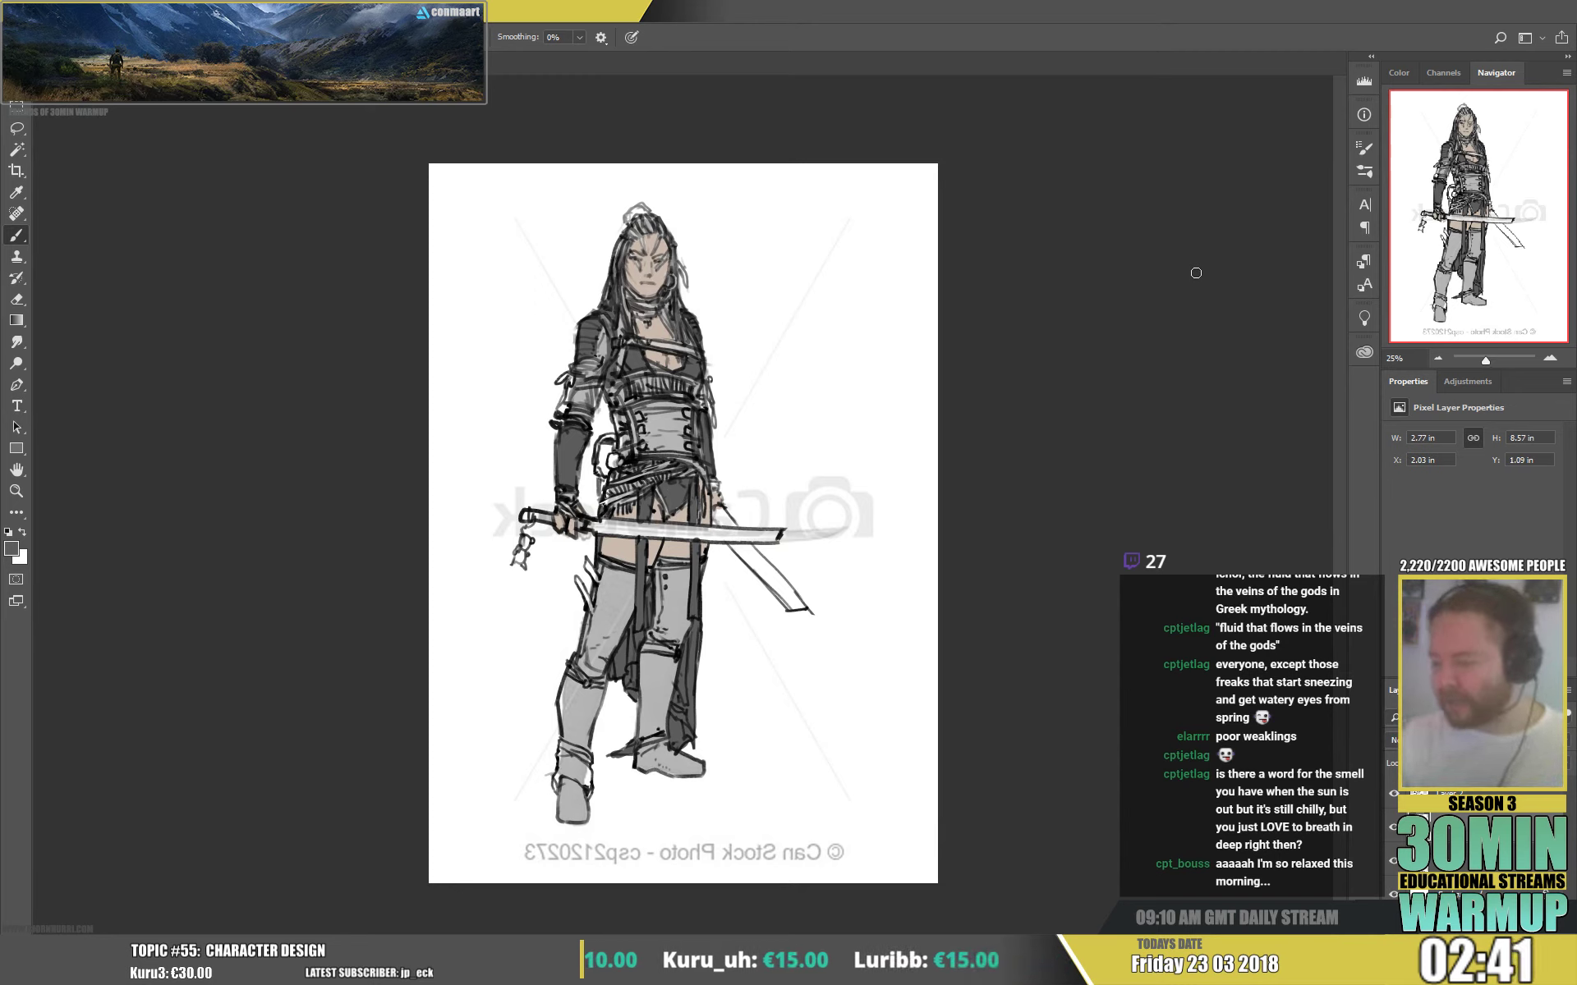
- Choose a deep rusty red with hue 11 and paint the chest straps, waistband line, slanted waist sash and tied armband
click(21, 549)
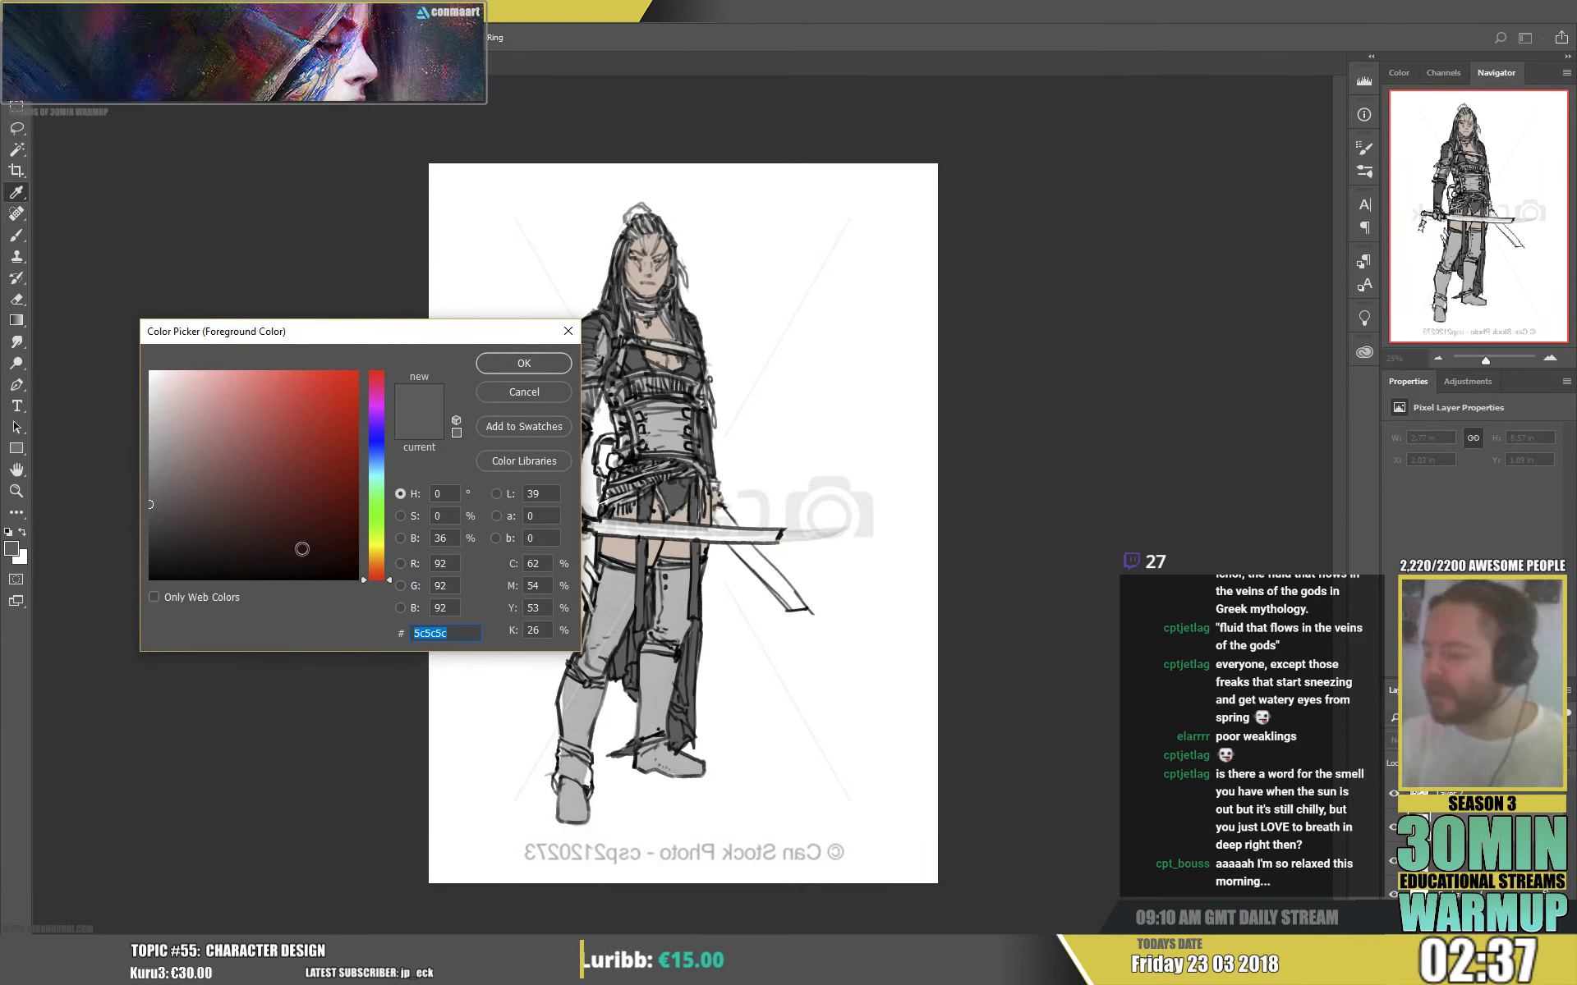
click(375, 572)
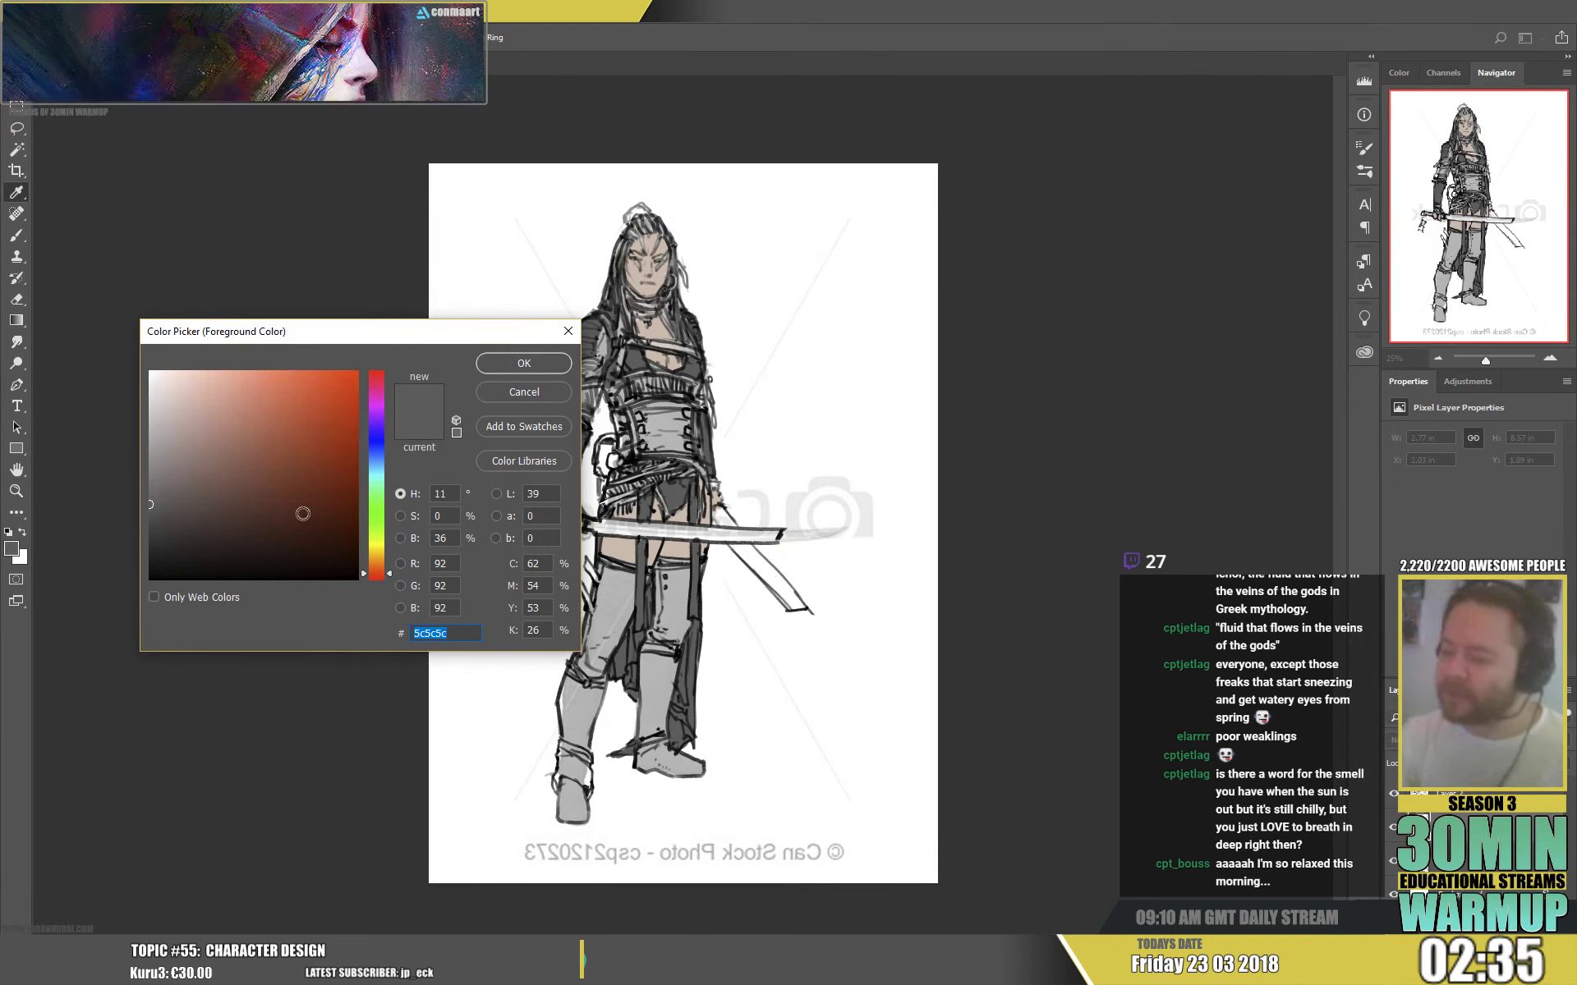
drag(320, 484, 330, 477)
key(Return)
key(b)
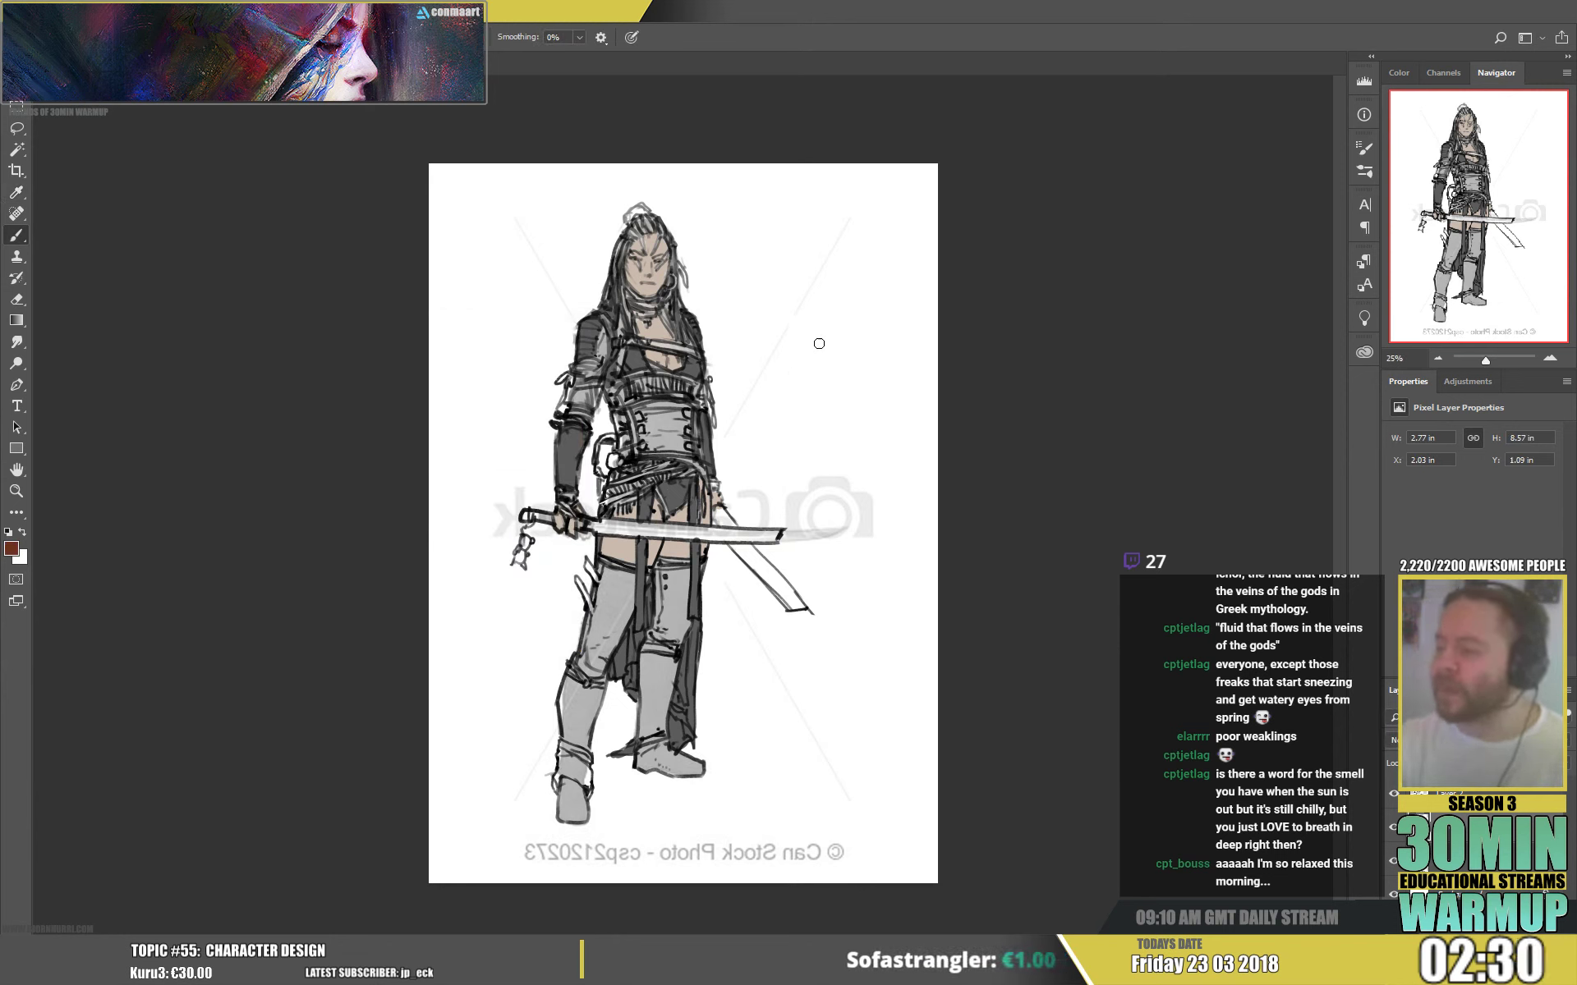
mouse_move(623, 349)
mouse_down()
mouse_move(616, 375)
mouse_move(624, 330)
mouse_up()
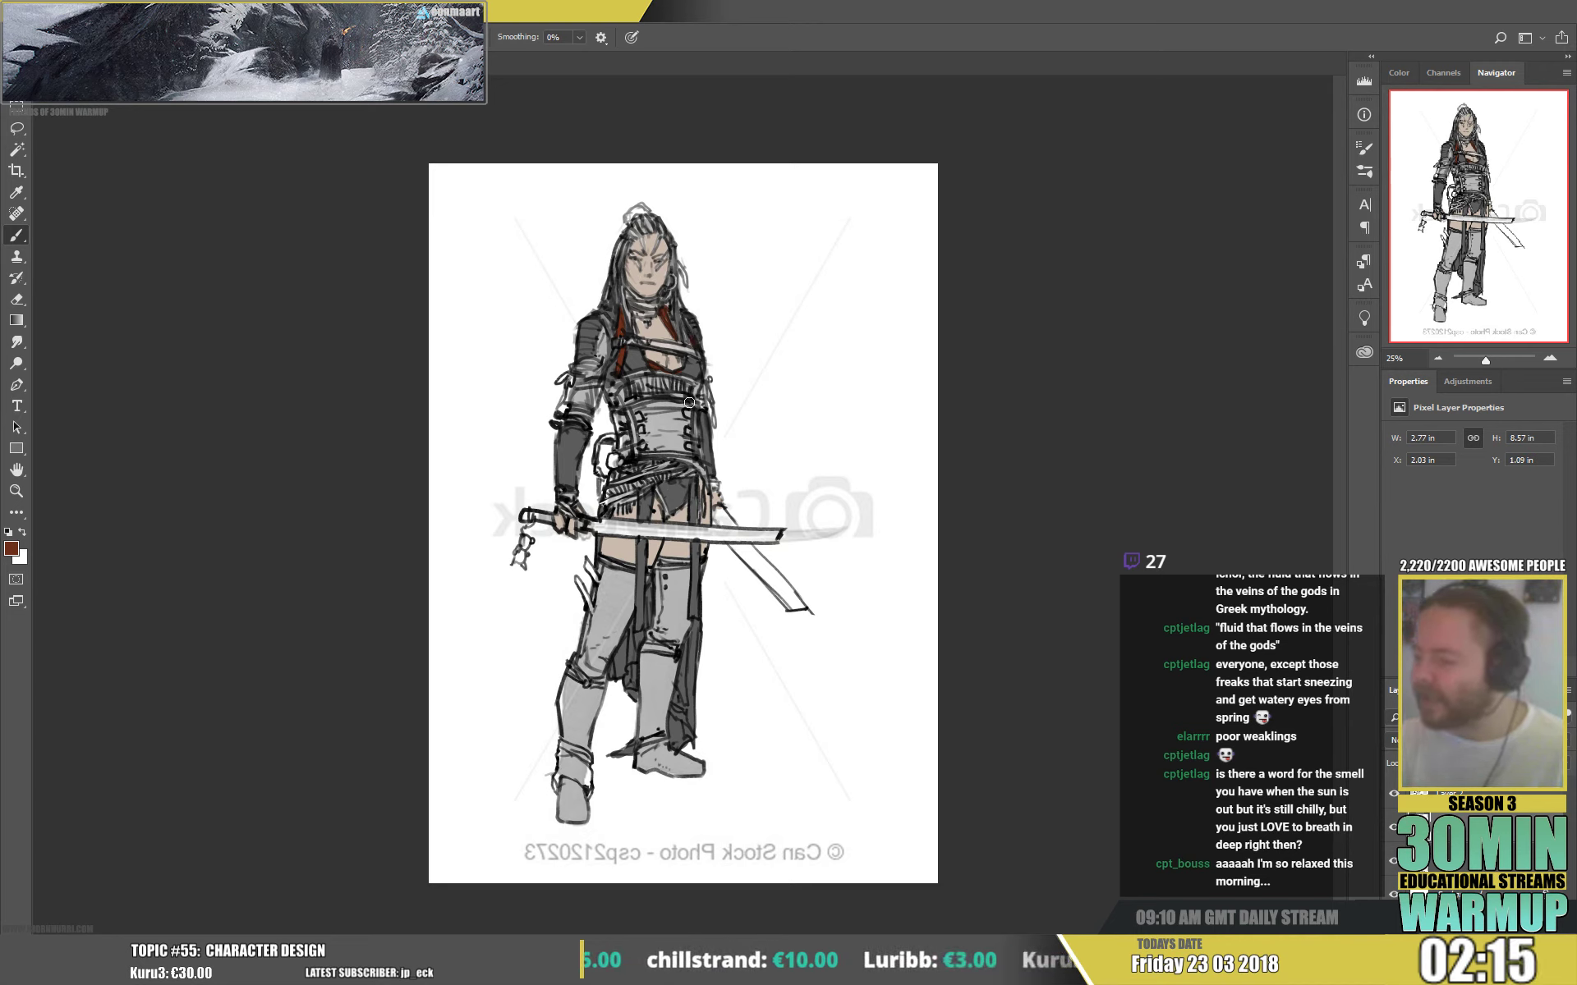
drag(689, 402, 626, 406)
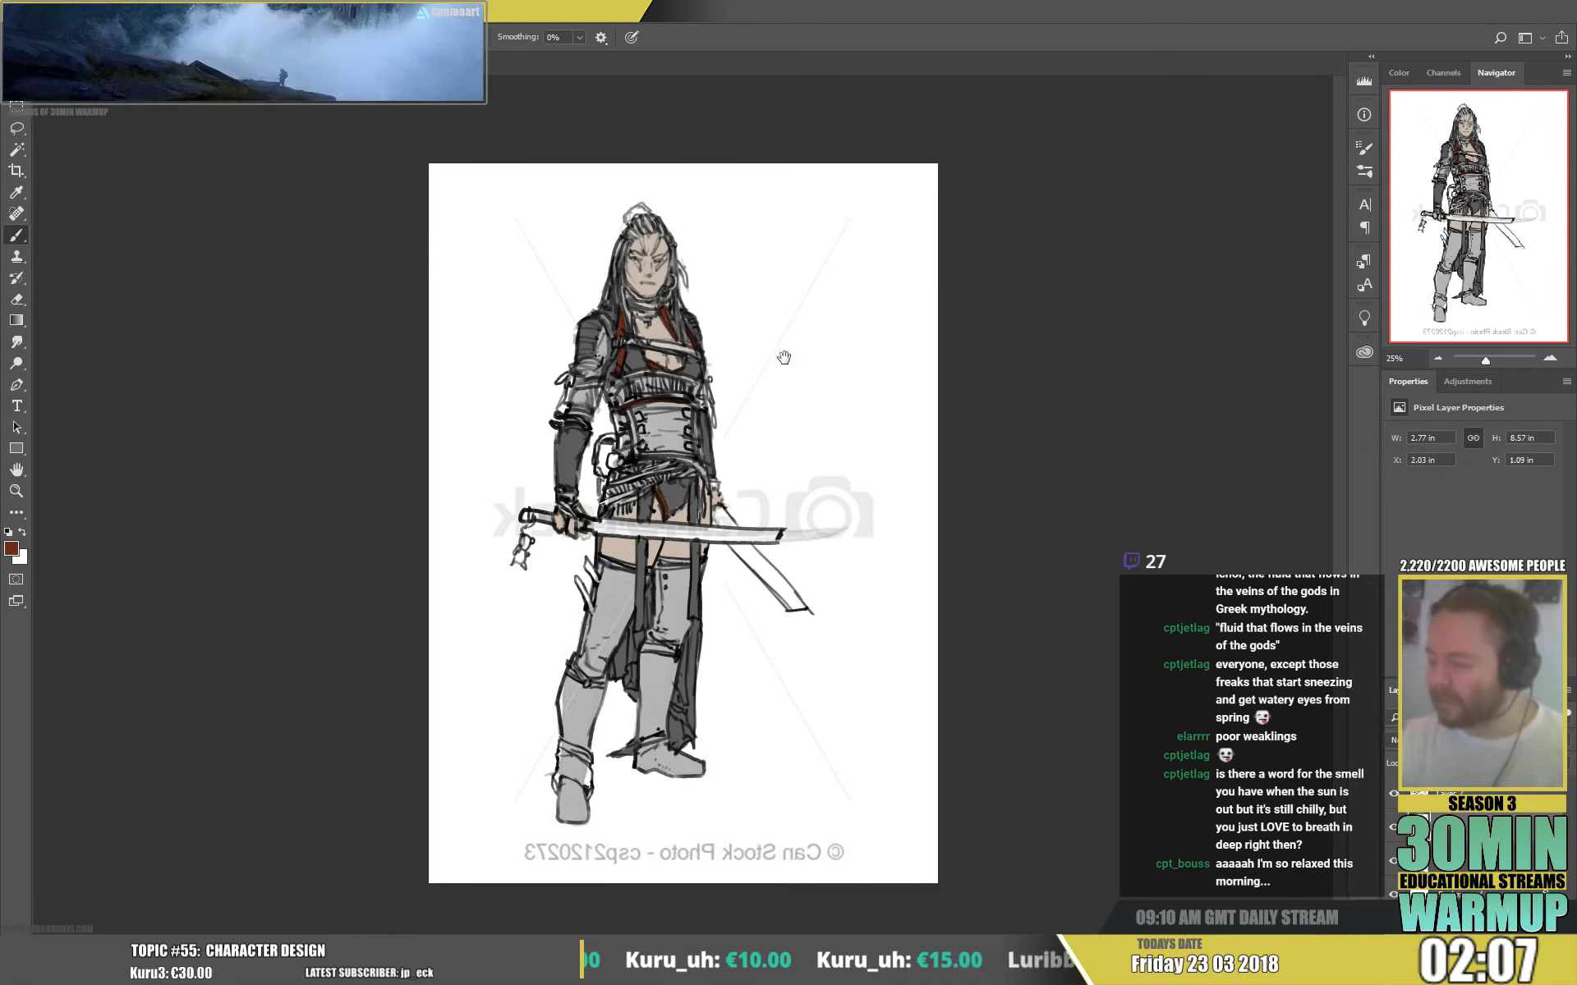
mouse_move(607, 504)
mouse_down()
mouse_move(657, 479)
mouse_move(605, 495)
mouse_move(613, 479)
mouse_move(680, 467)
mouse_move(655, 482)
mouse_up()
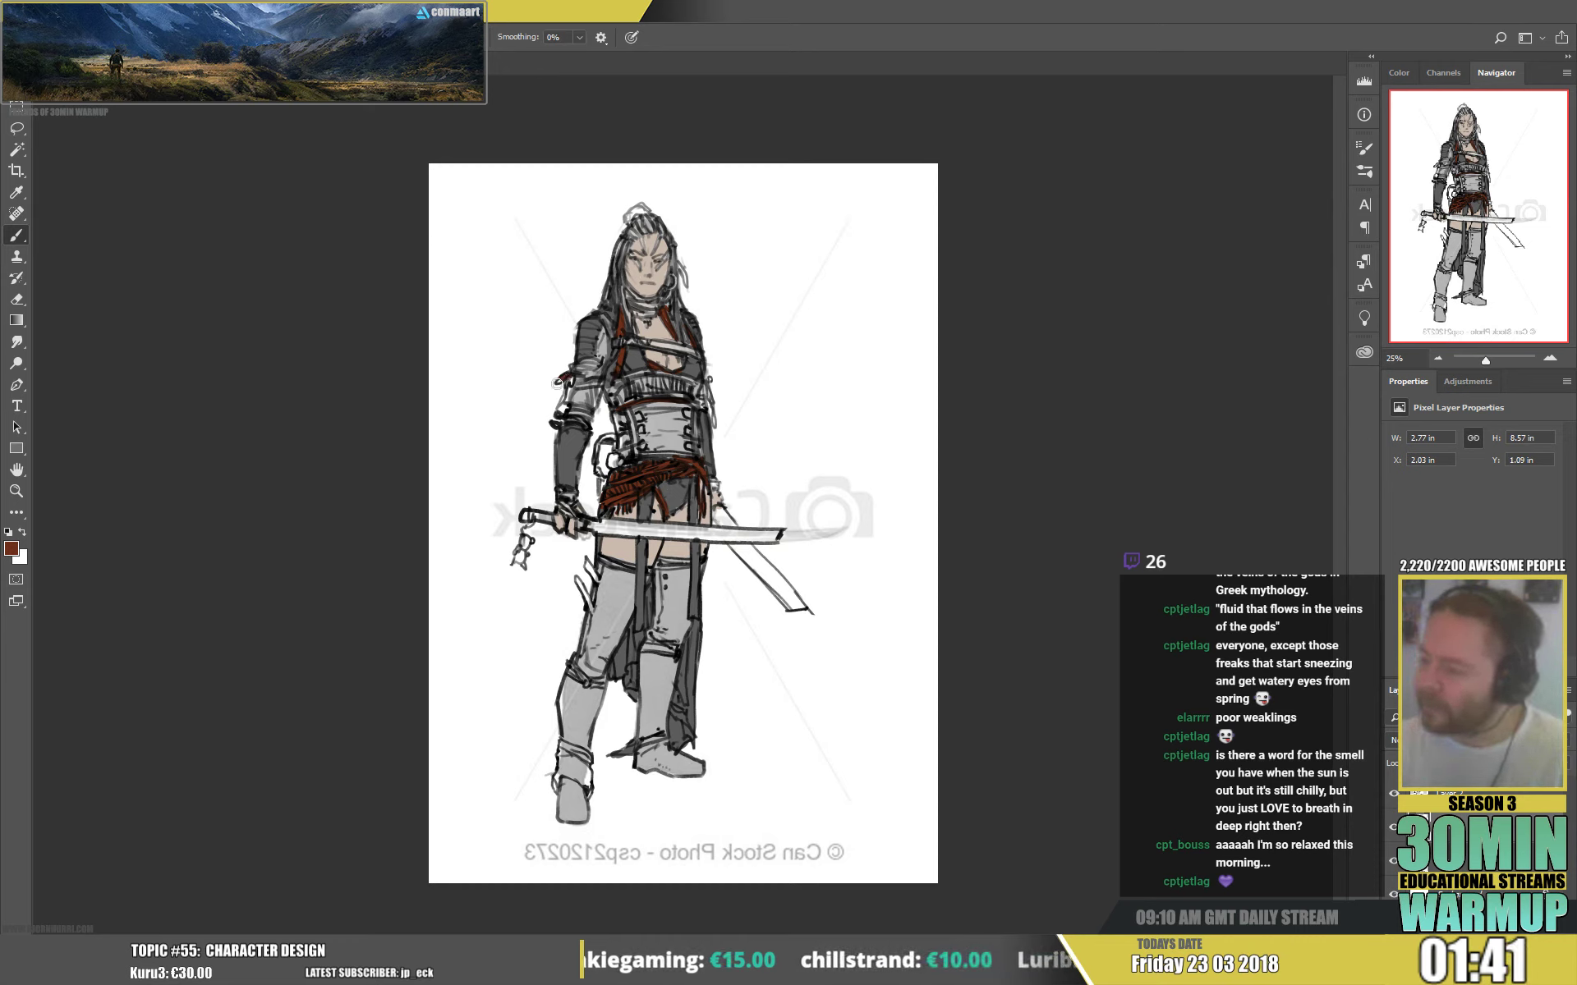
mouse_move(556, 383)
mouse_down()
mouse_move(598, 379)
mouse_move(578, 368)
mouse_move(563, 384)
mouse_up()
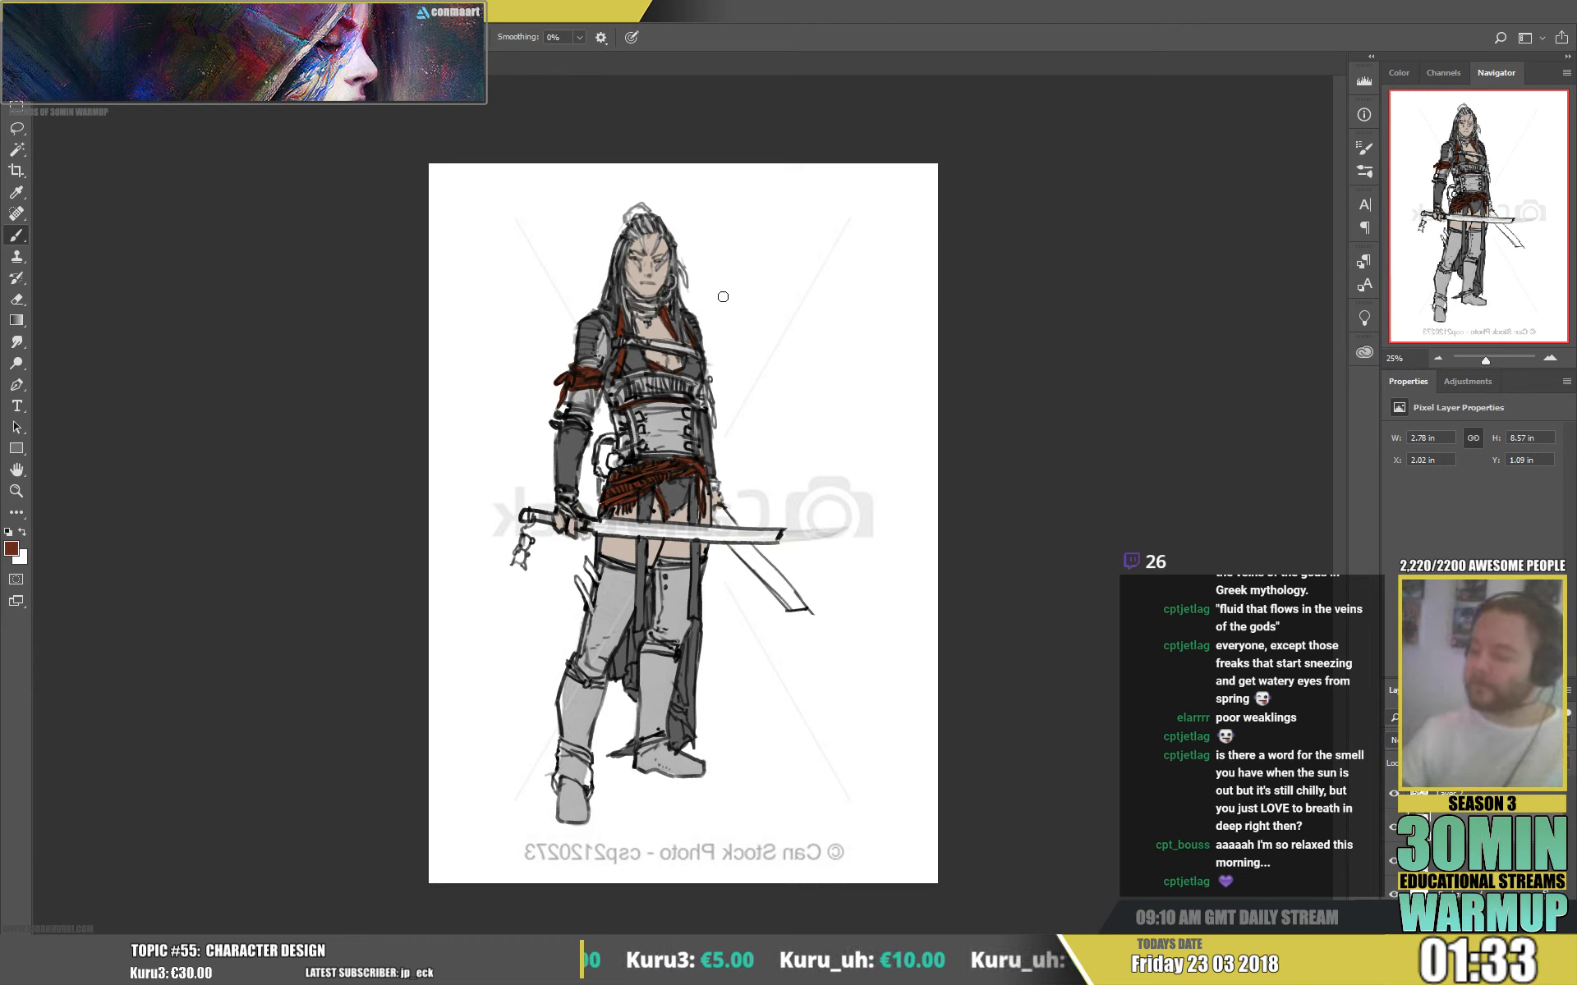
- Paint both thigh-high boots and the small strips beside the outer thigh in dark brown #55322a, leaving the feet uncoloured
click(12, 548)
click(254, 510)
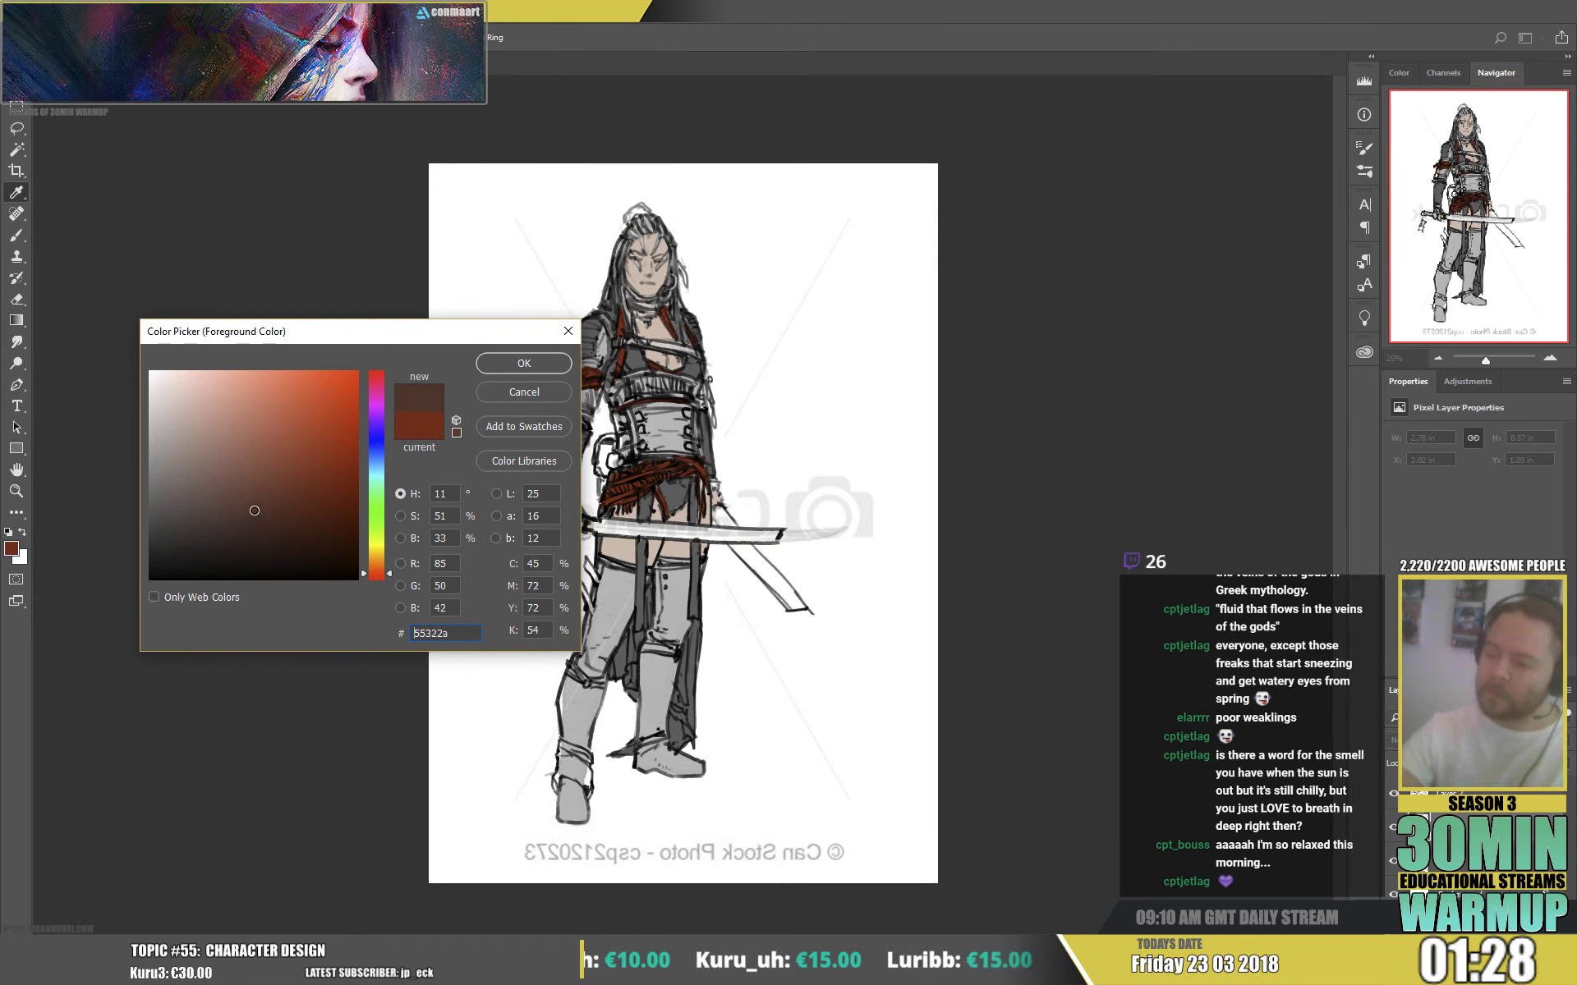
click(524, 363)
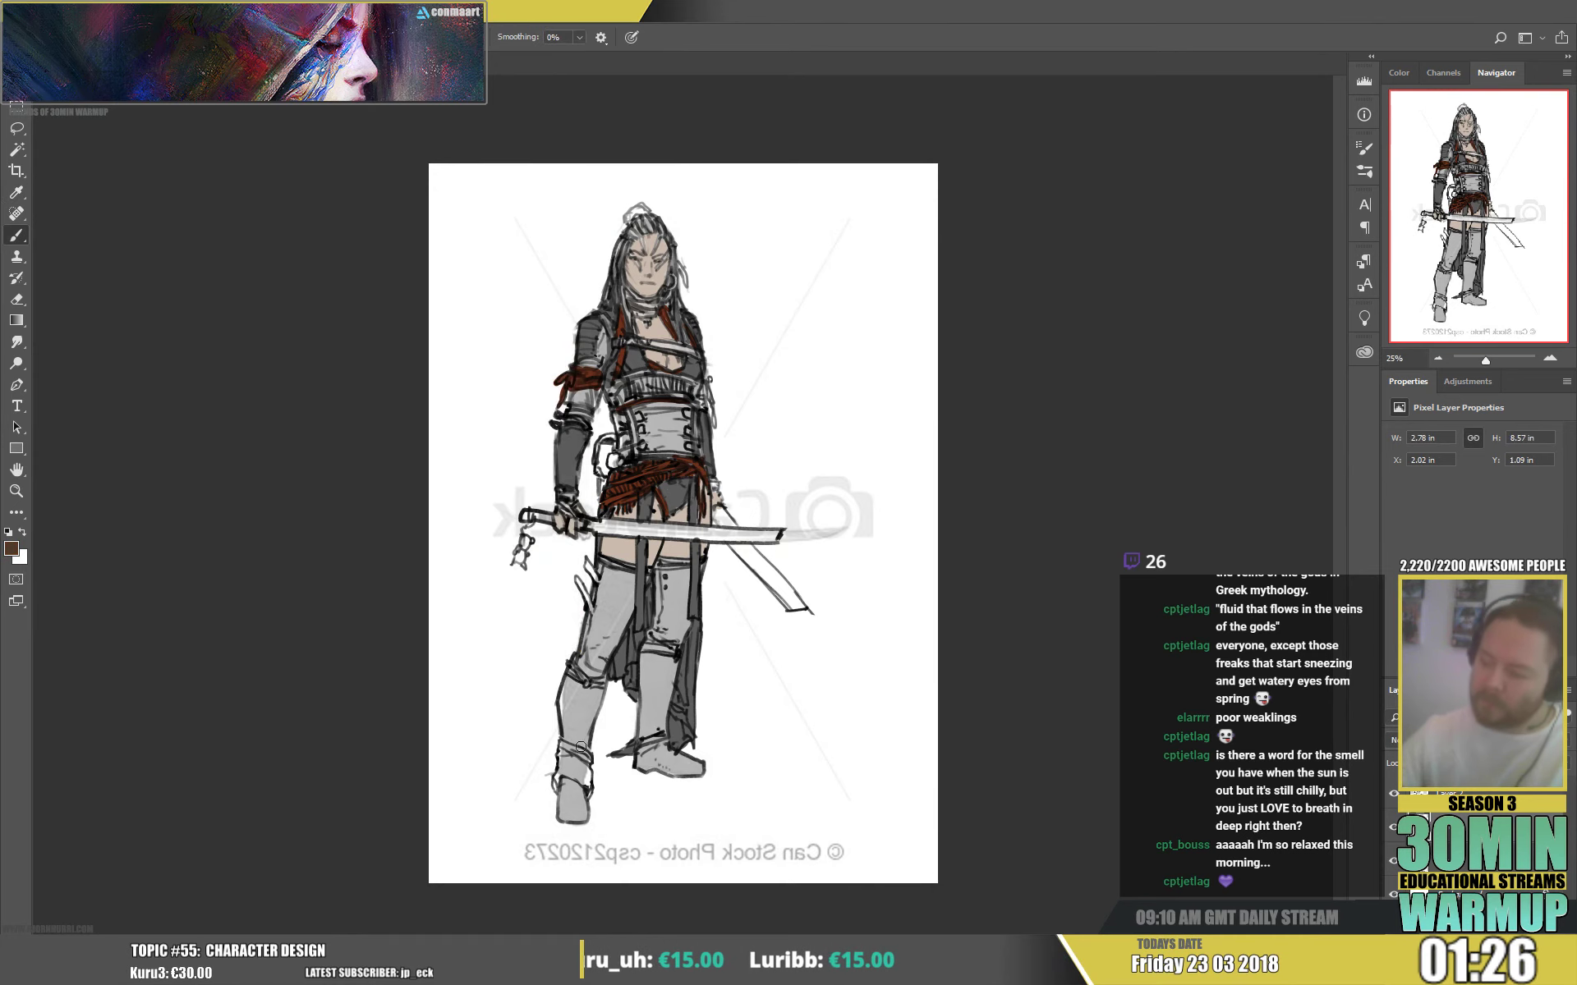
mouse_move(572, 716)
mouse_down()
mouse_move(569, 735)
mouse_move(576, 688)
mouse_move(589, 733)
mouse_move(578, 745)
mouse_up()
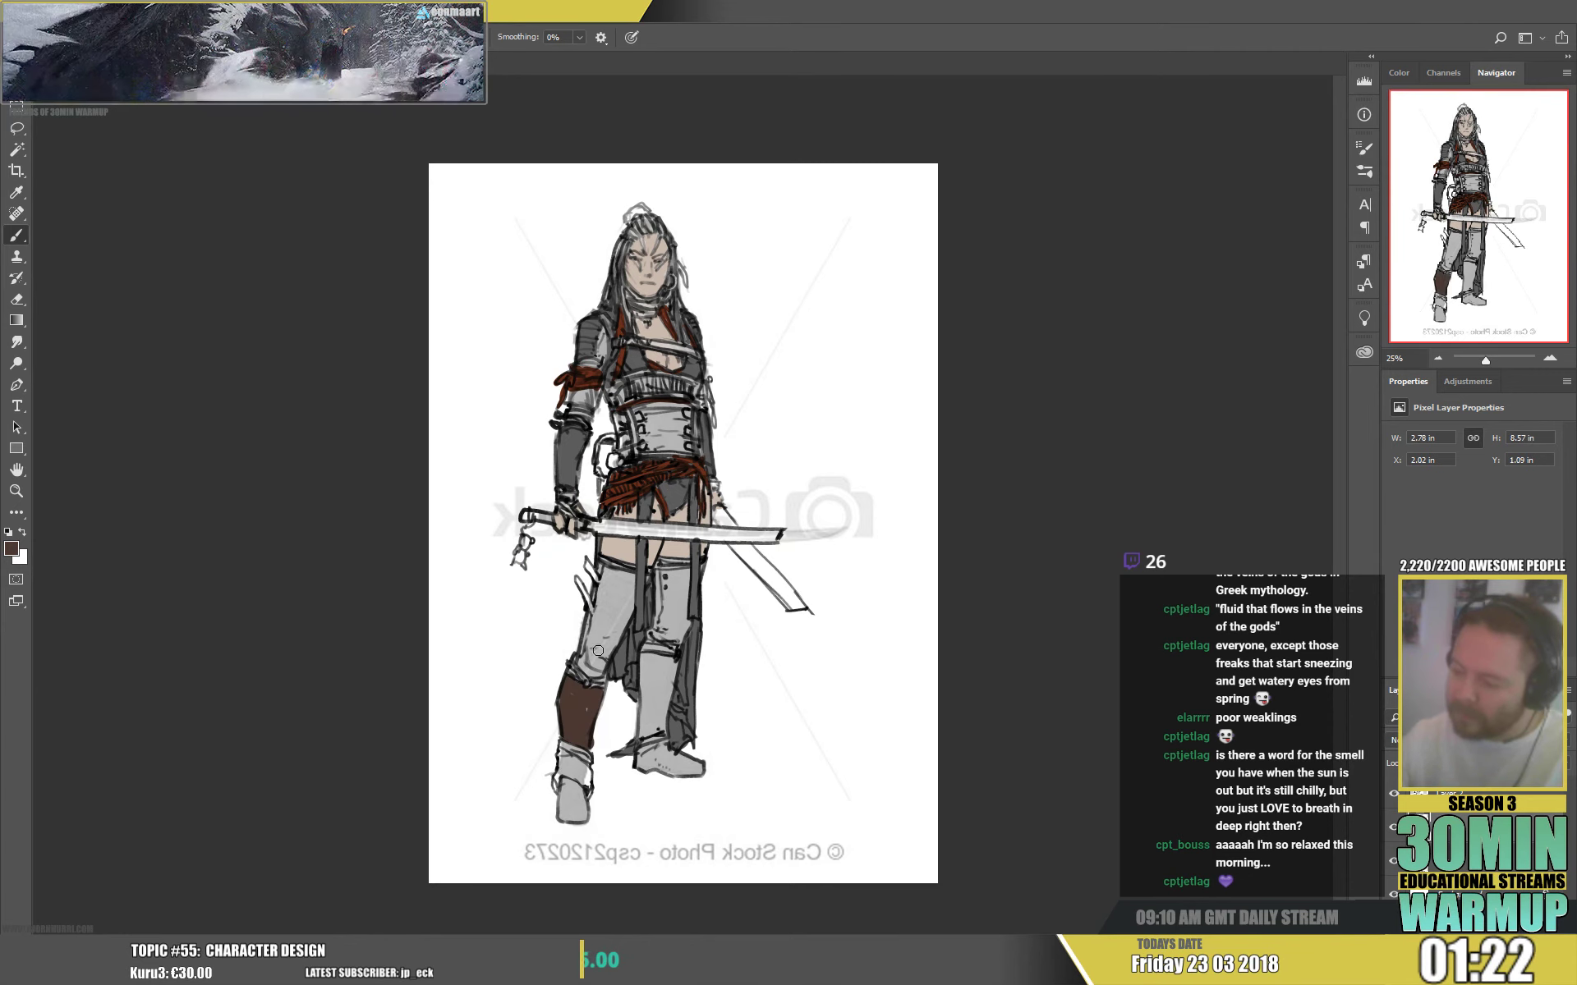
mouse_move(581, 658)
mouse_down()
mouse_move(602, 568)
mouse_move(625, 574)
mouse_move(629, 600)
mouse_move(601, 665)
mouse_move(589, 659)
mouse_move(609, 641)
mouse_move(577, 579)
mouse_move(596, 606)
mouse_move(589, 564)
mouse_move(696, 602)
mouse_move(663, 580)
mouse_move(650, 637)
mouse_move(670, 642)
mouse_move(686, 576)
mouse_move(658, 574)
mouse_move(669, 591)
mouse_move(701, 566)
mouse_move(658, 579)
mouse_move(656, 615)
mouse_up()
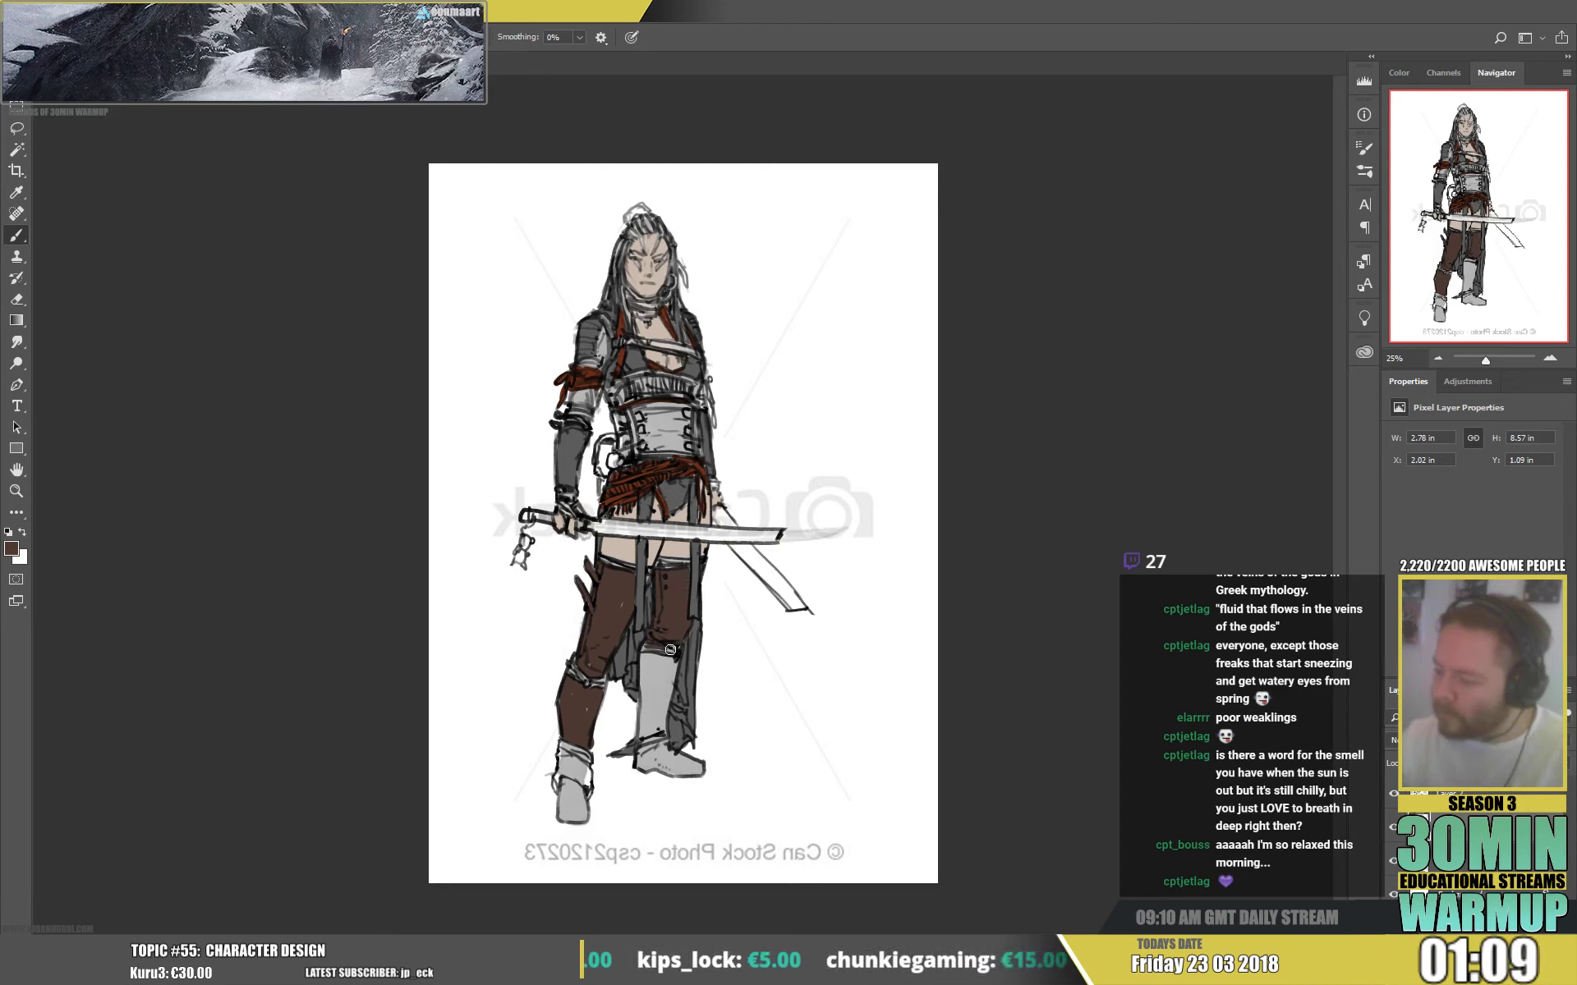
mouse_move(666, 649)
mouse_down()
mouse_move(645, 673)
mouse_move(671, 675)
mouse_move(660, 735)
mouse_move(644, 661)
mouse_move(652, 722)
mouse_move(661, 667)
mouse_up()
drag(585, 704, 562, 703)
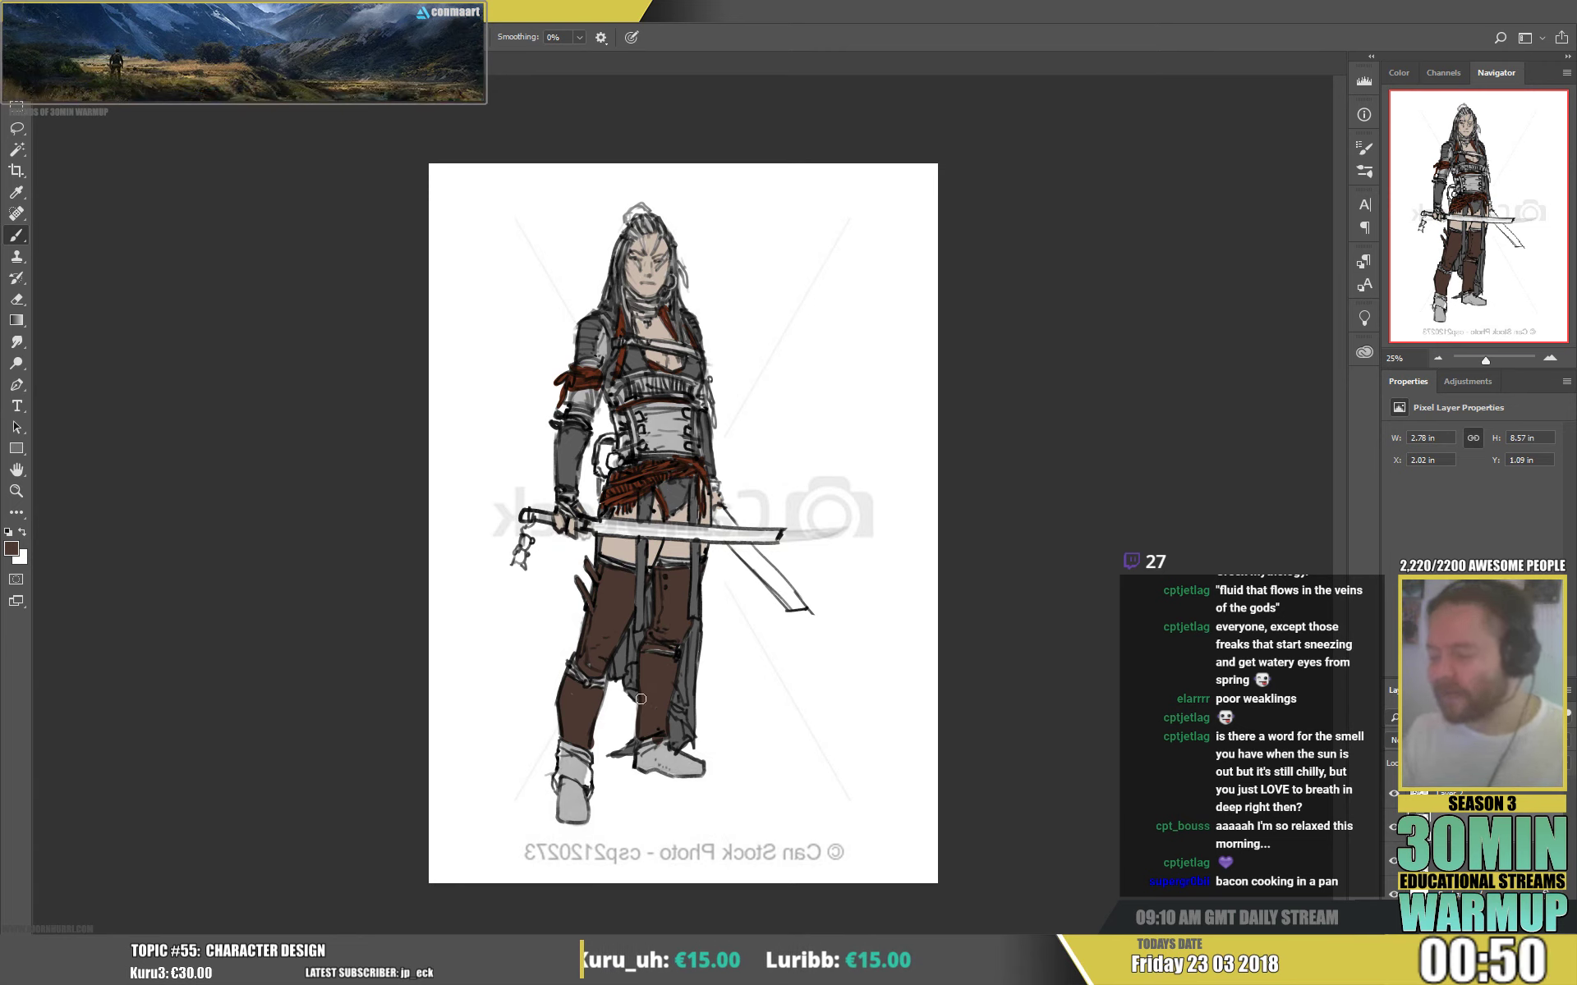
- Sample a dark grey from the figure and paint the shoe parts of both boots
alt+click(684, 491)
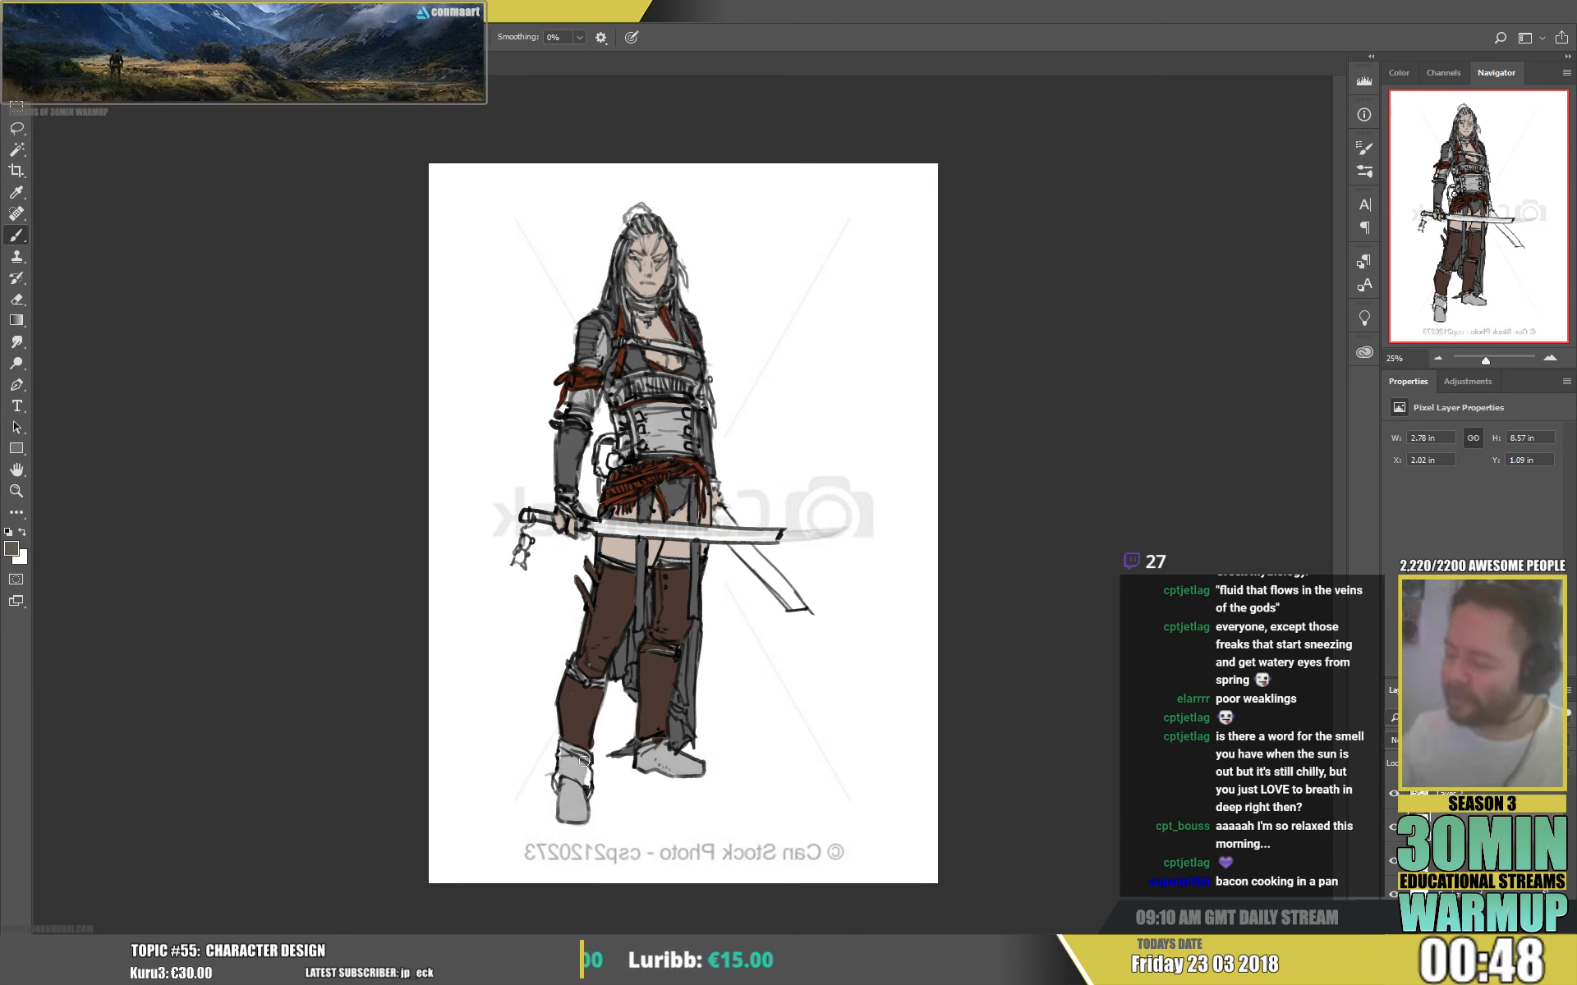
drag(562, 783, 573, 817)
mouse_move(657, 766)
mouse_down()
mouse_move(645, 759)
mouse_move(674, 758)
mouse_up()
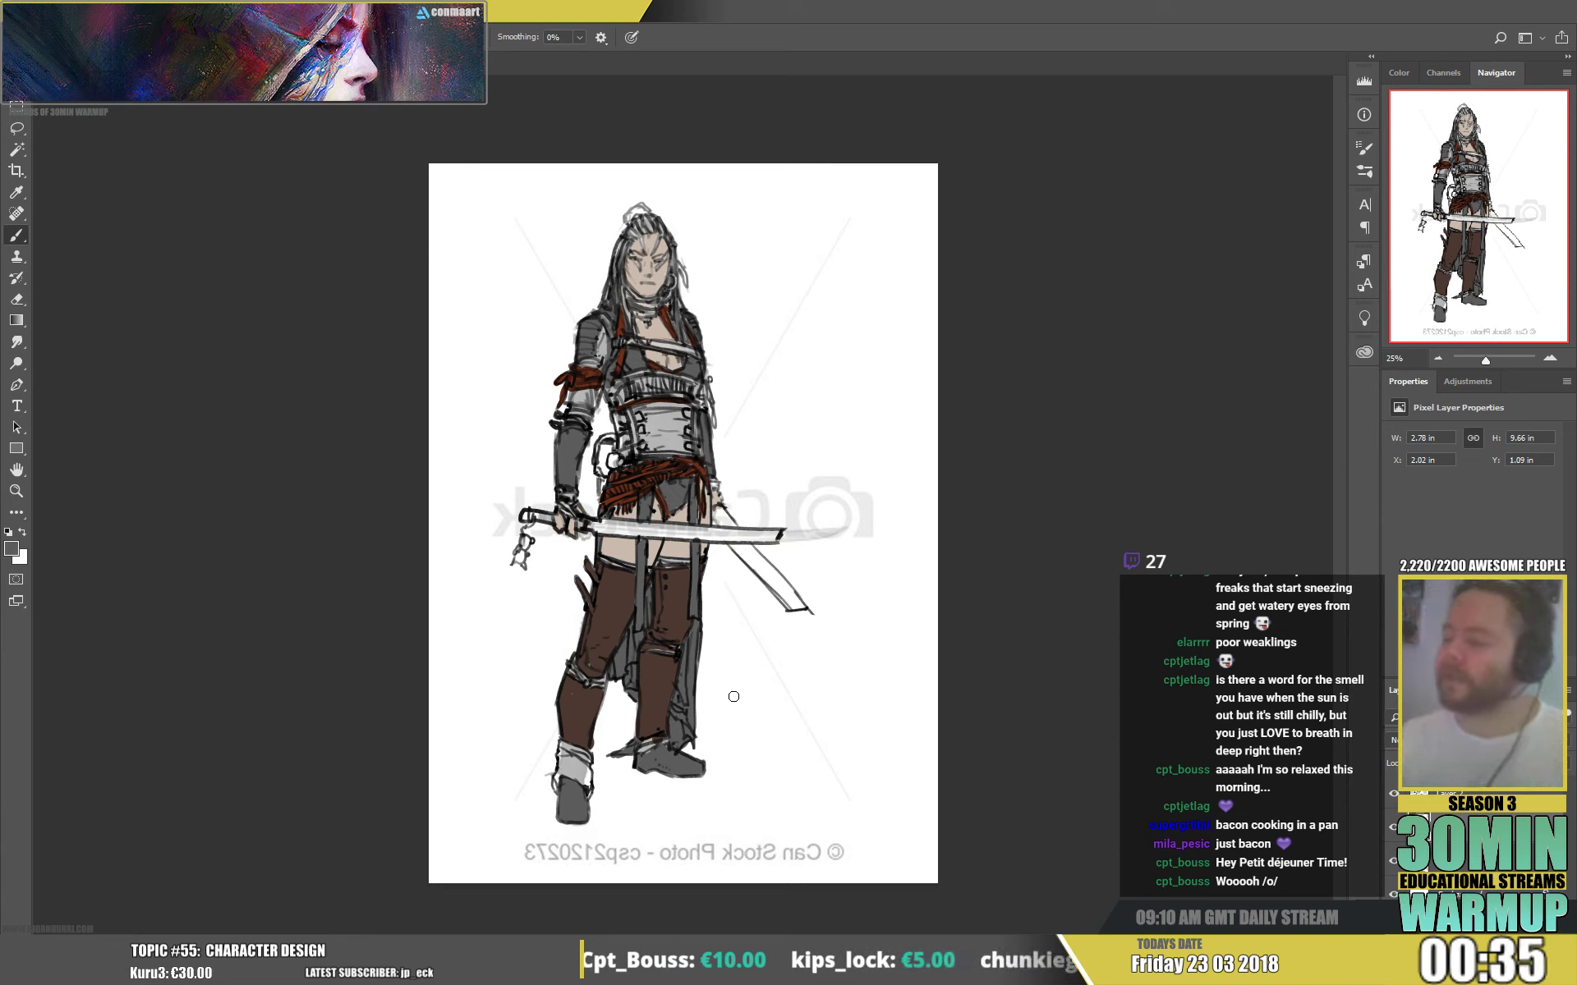
- Paint the hip pouch in light grey sampled from the corset, and the trim line under the bust in golden orange
alt+click(668, 425)
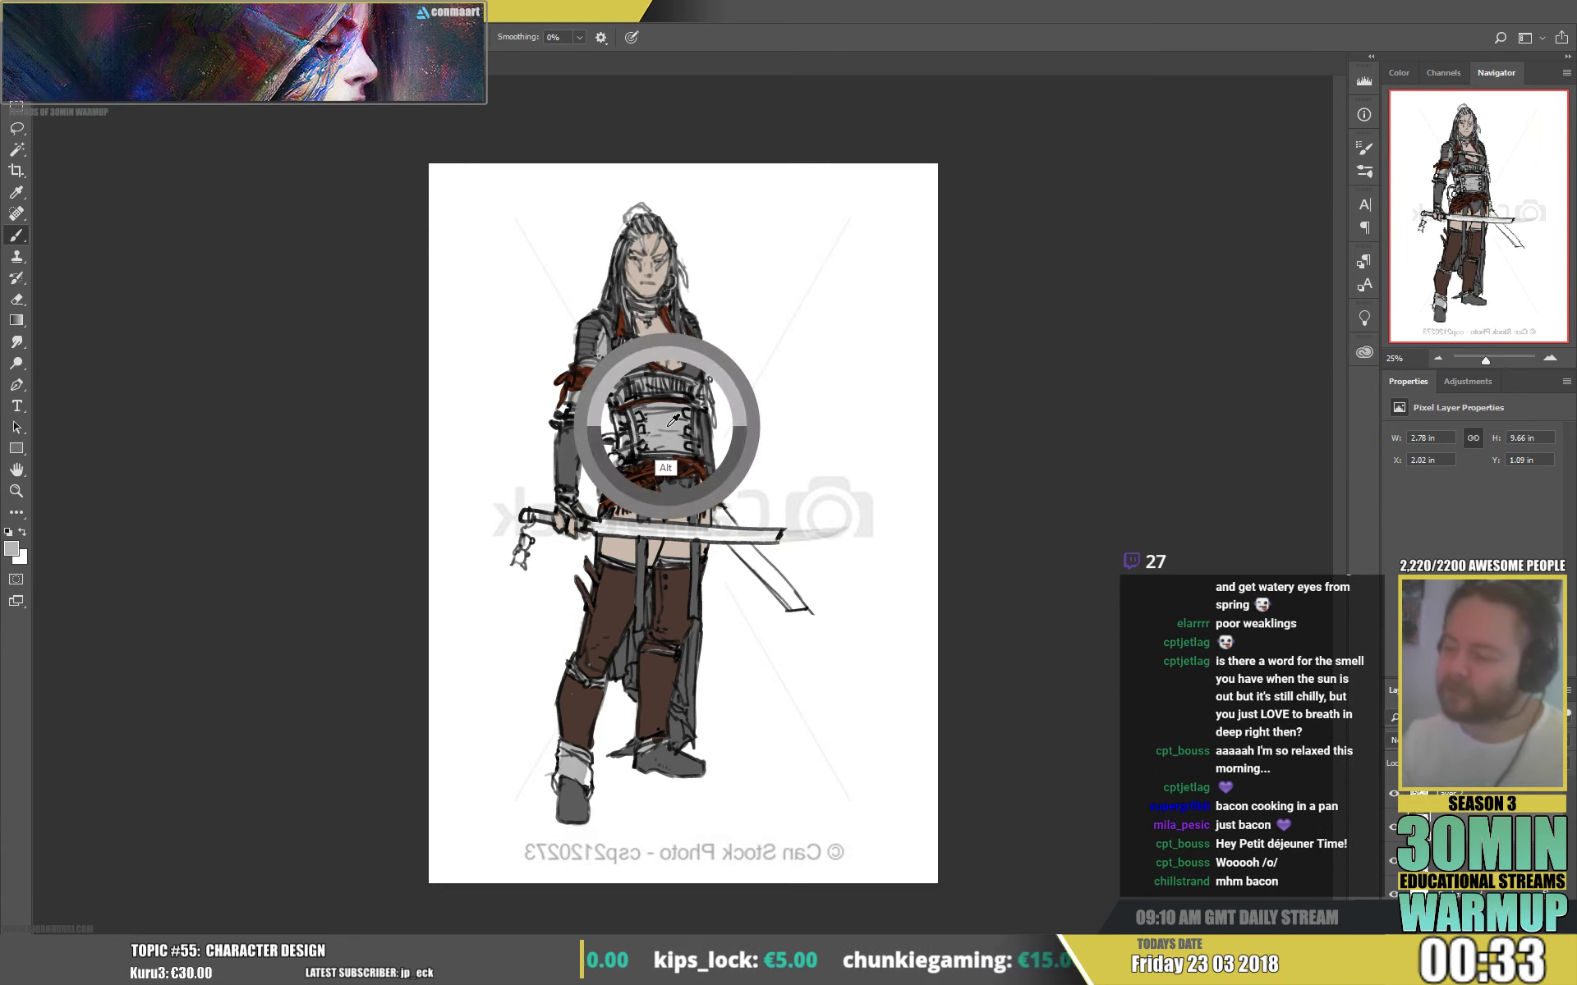
drag(619, 424, 603, 471)
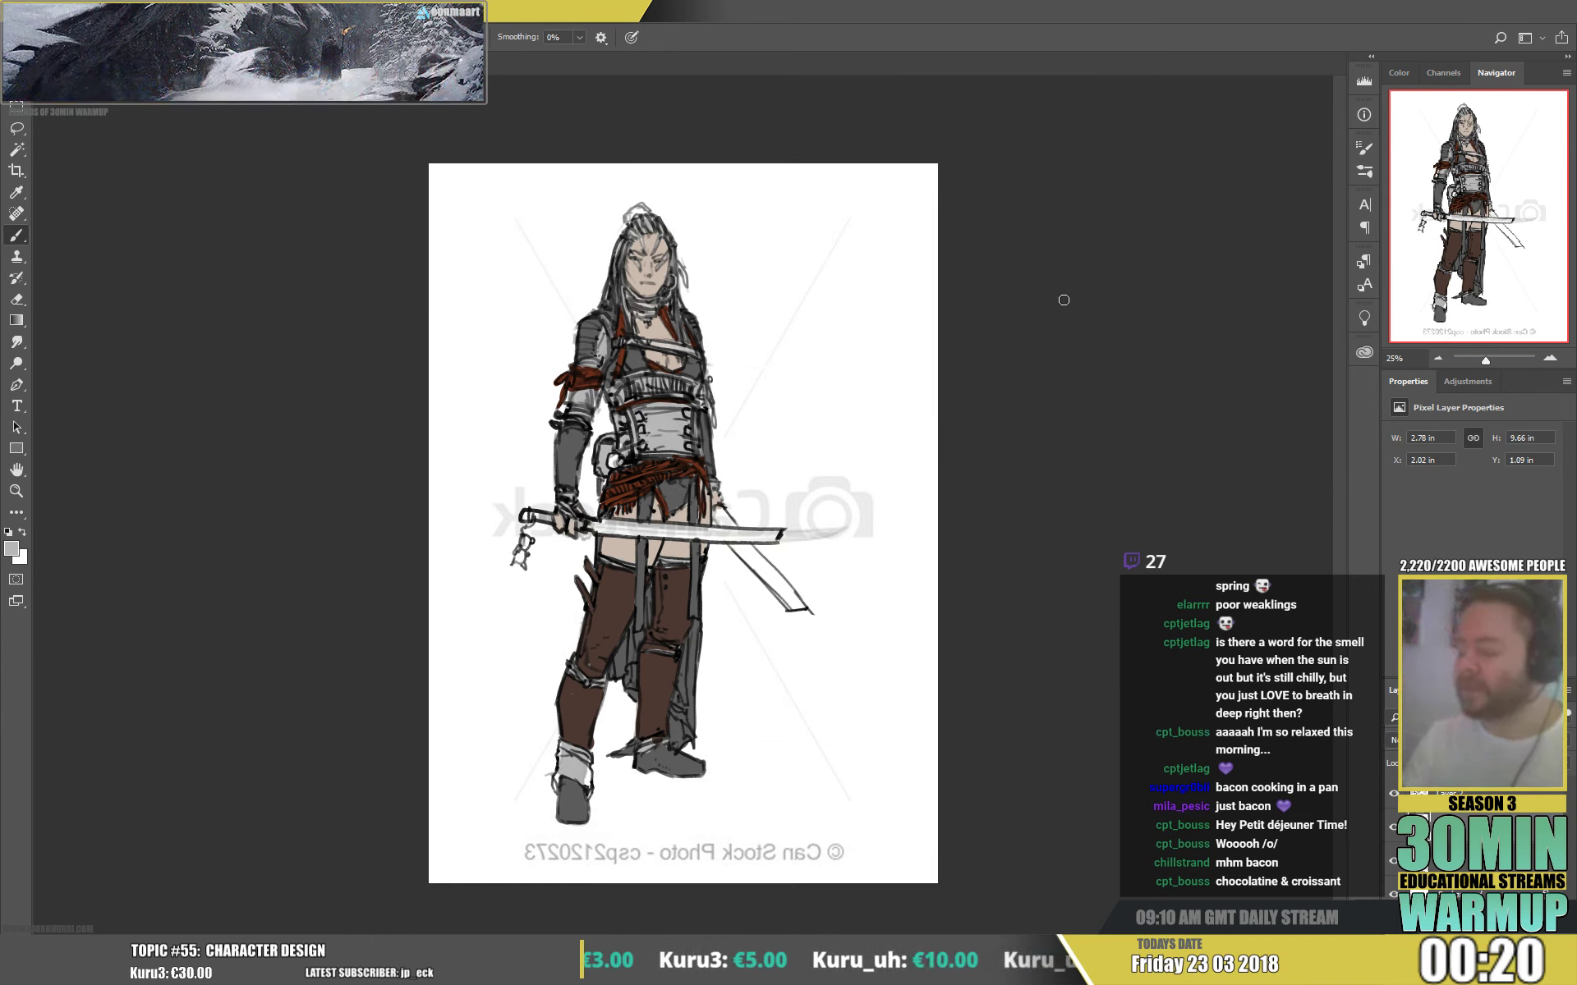
click(13, 552)
drag(375, 578, 375, 561)
click(526, 366)
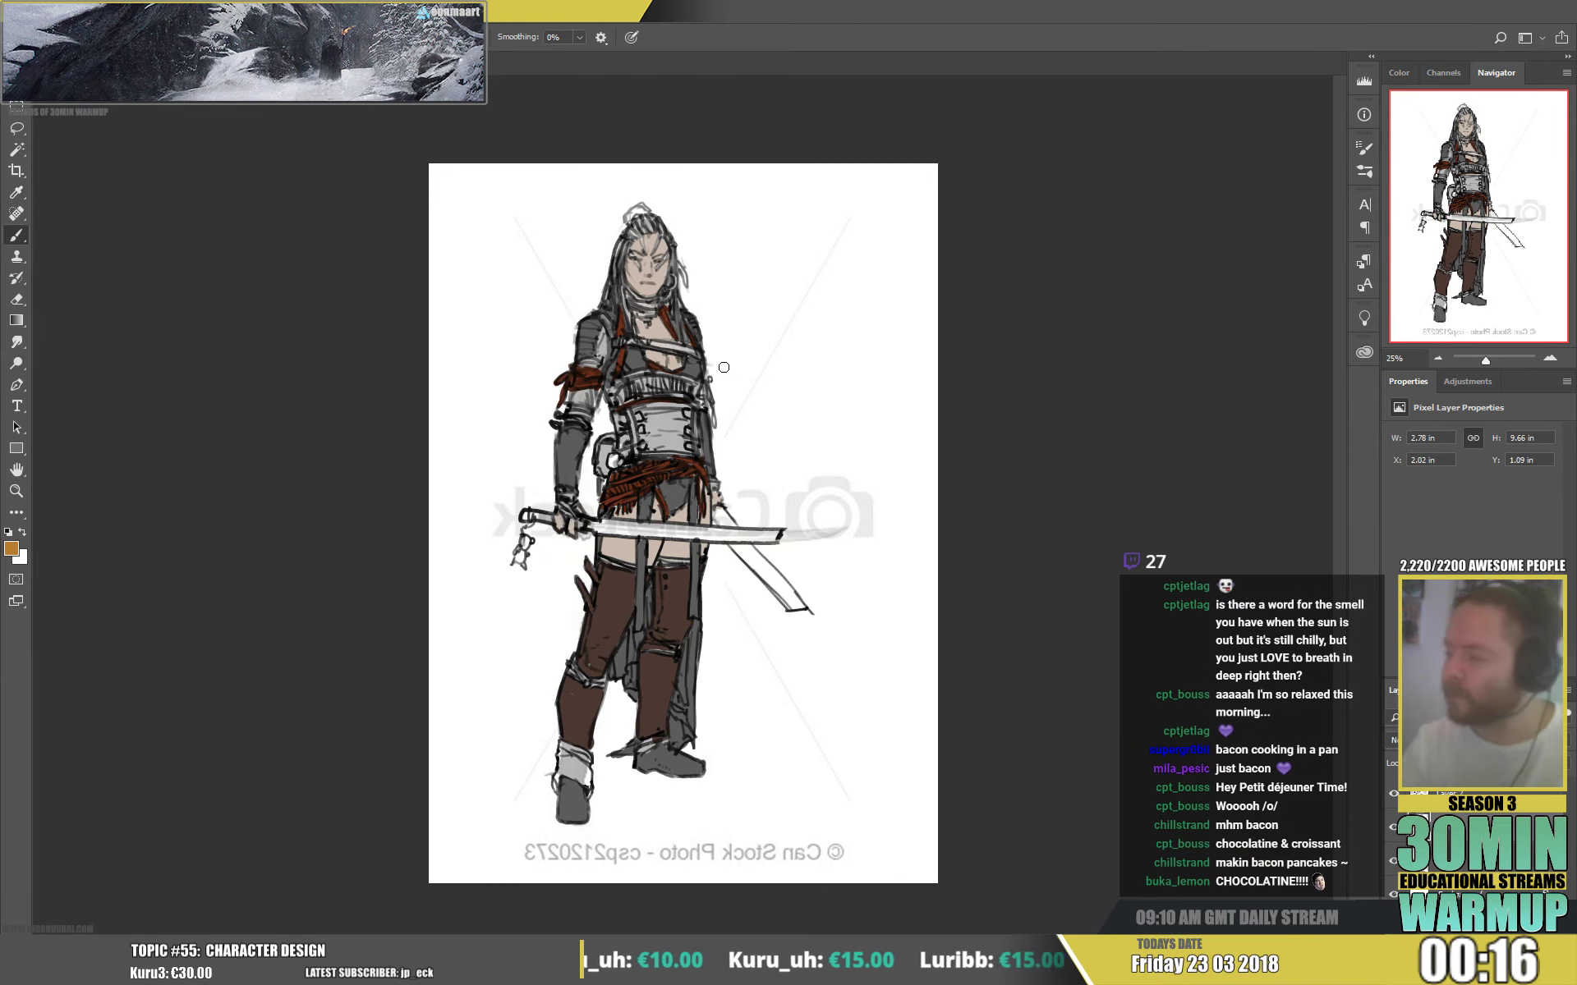
drag(626, 379, 701, 373)
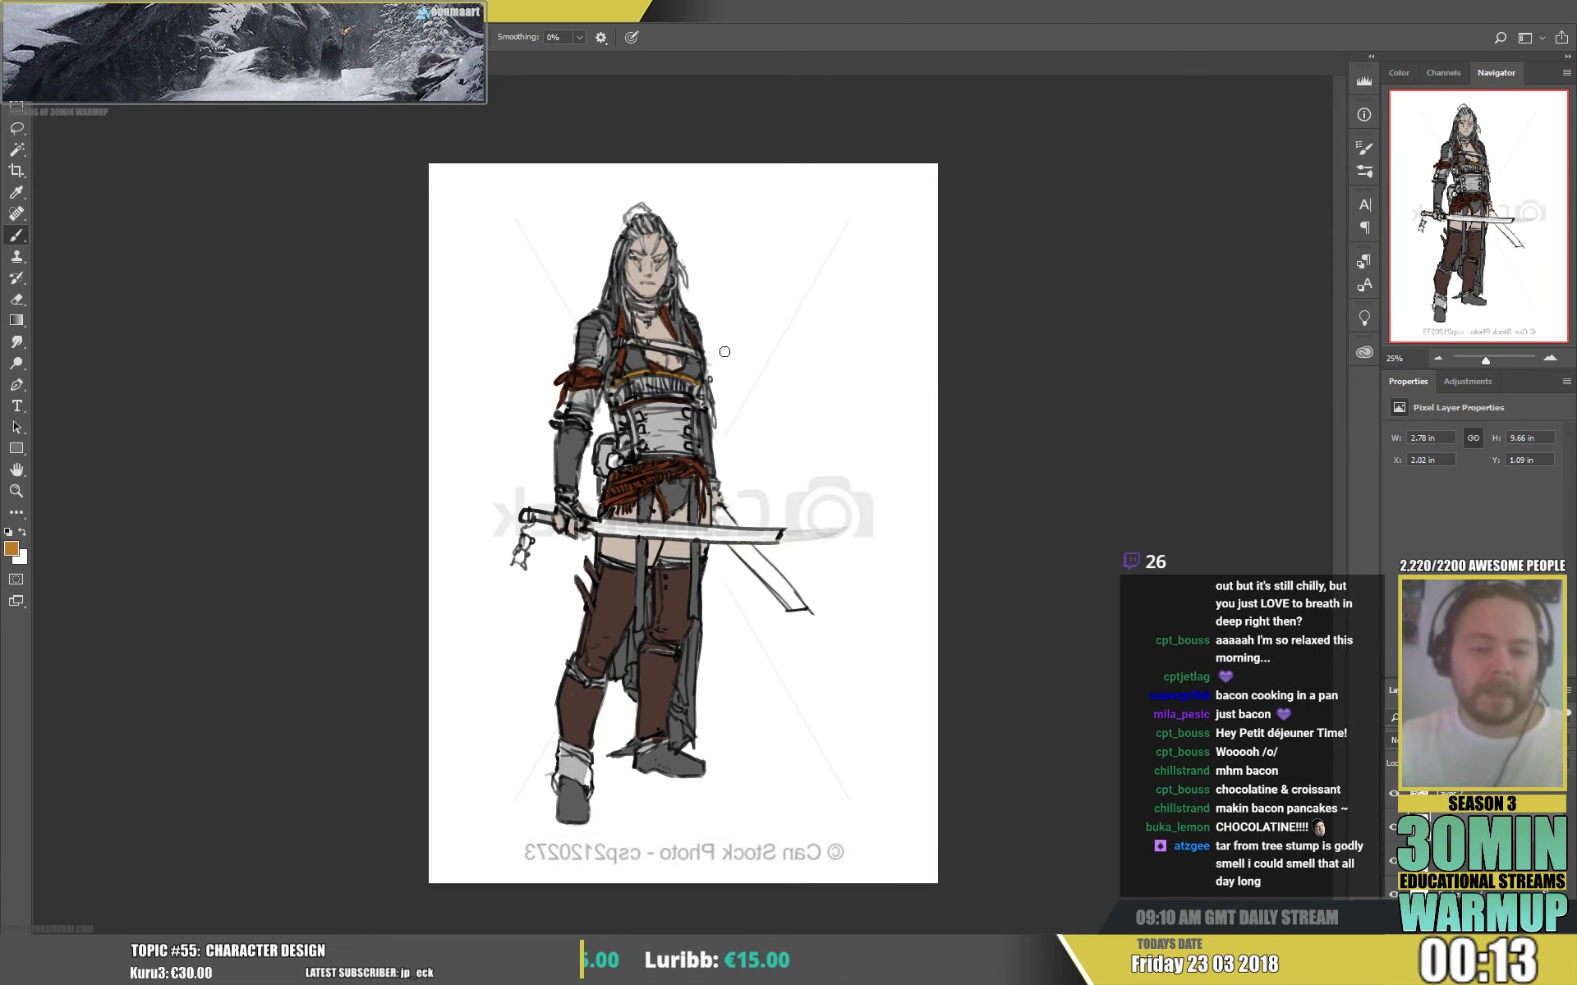
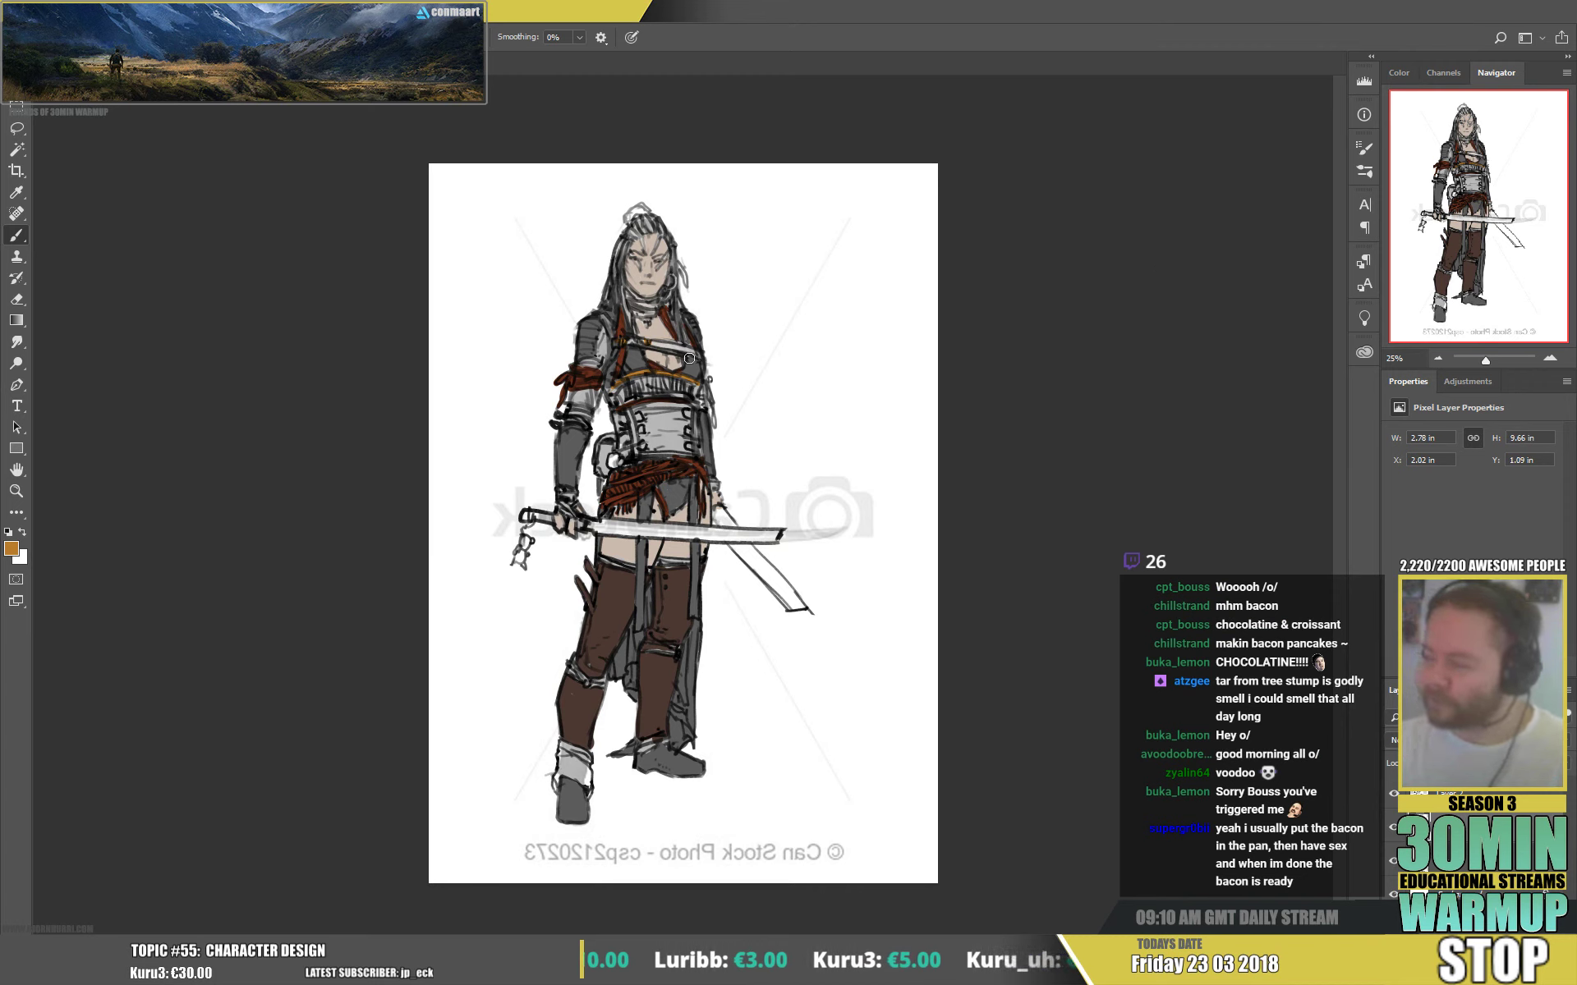
- Sample a very dark brown from the chest area's outline and paint the topknot with it
key(x)
alt+click(624, 381)
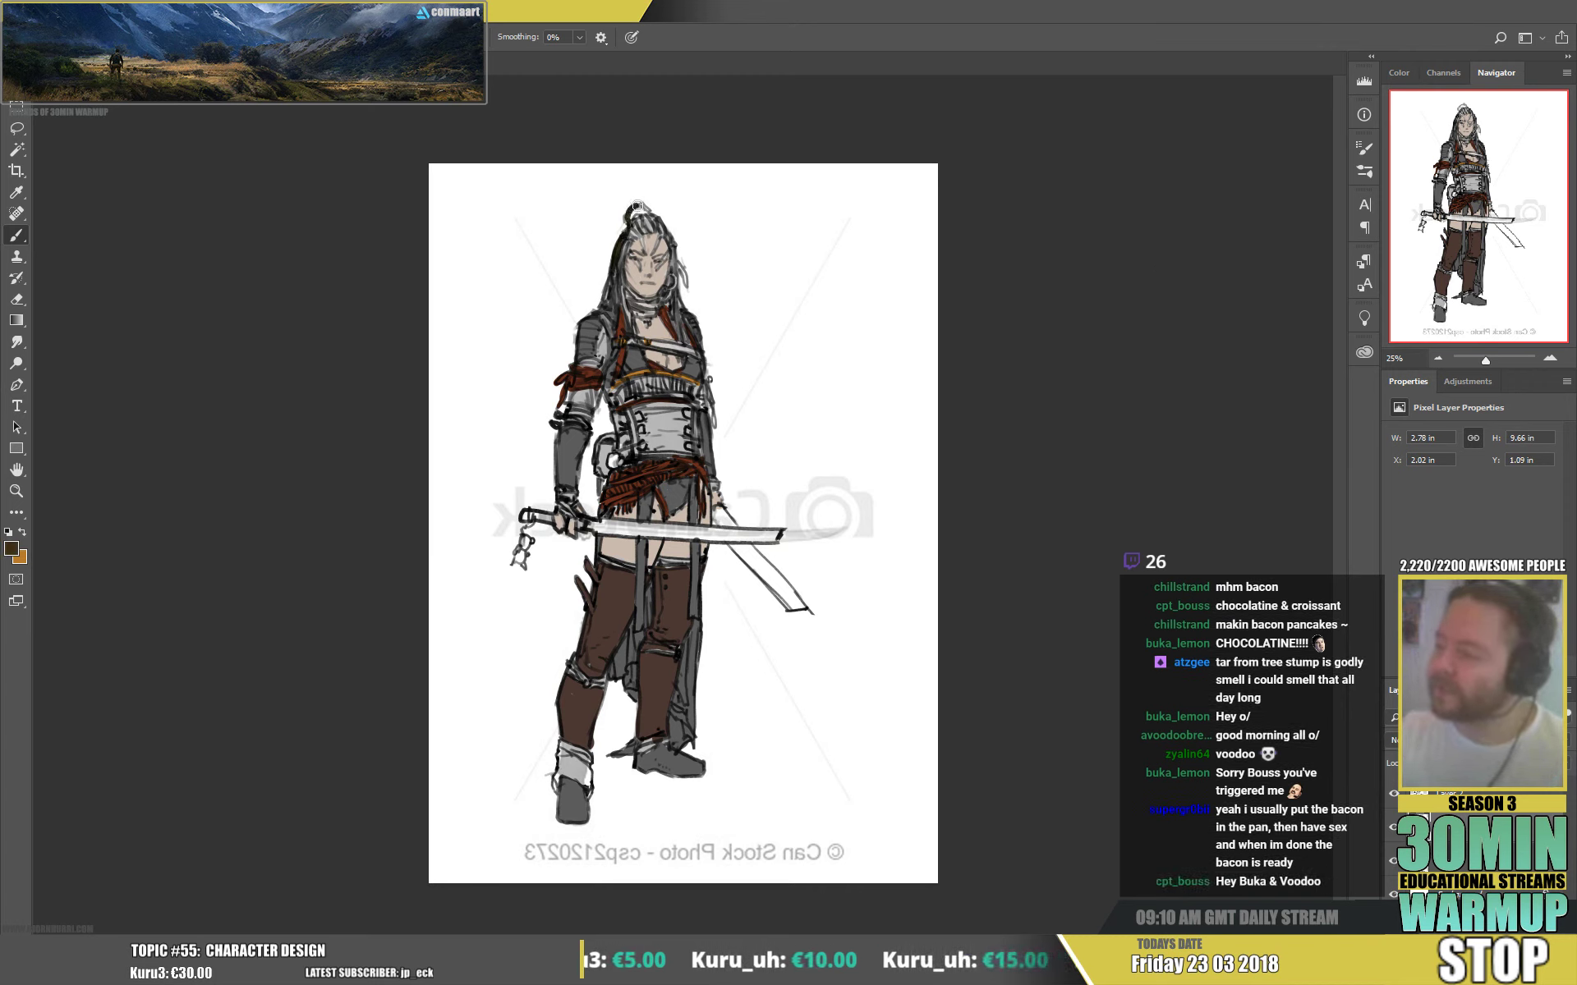
drag(633, 217, 643, 202)
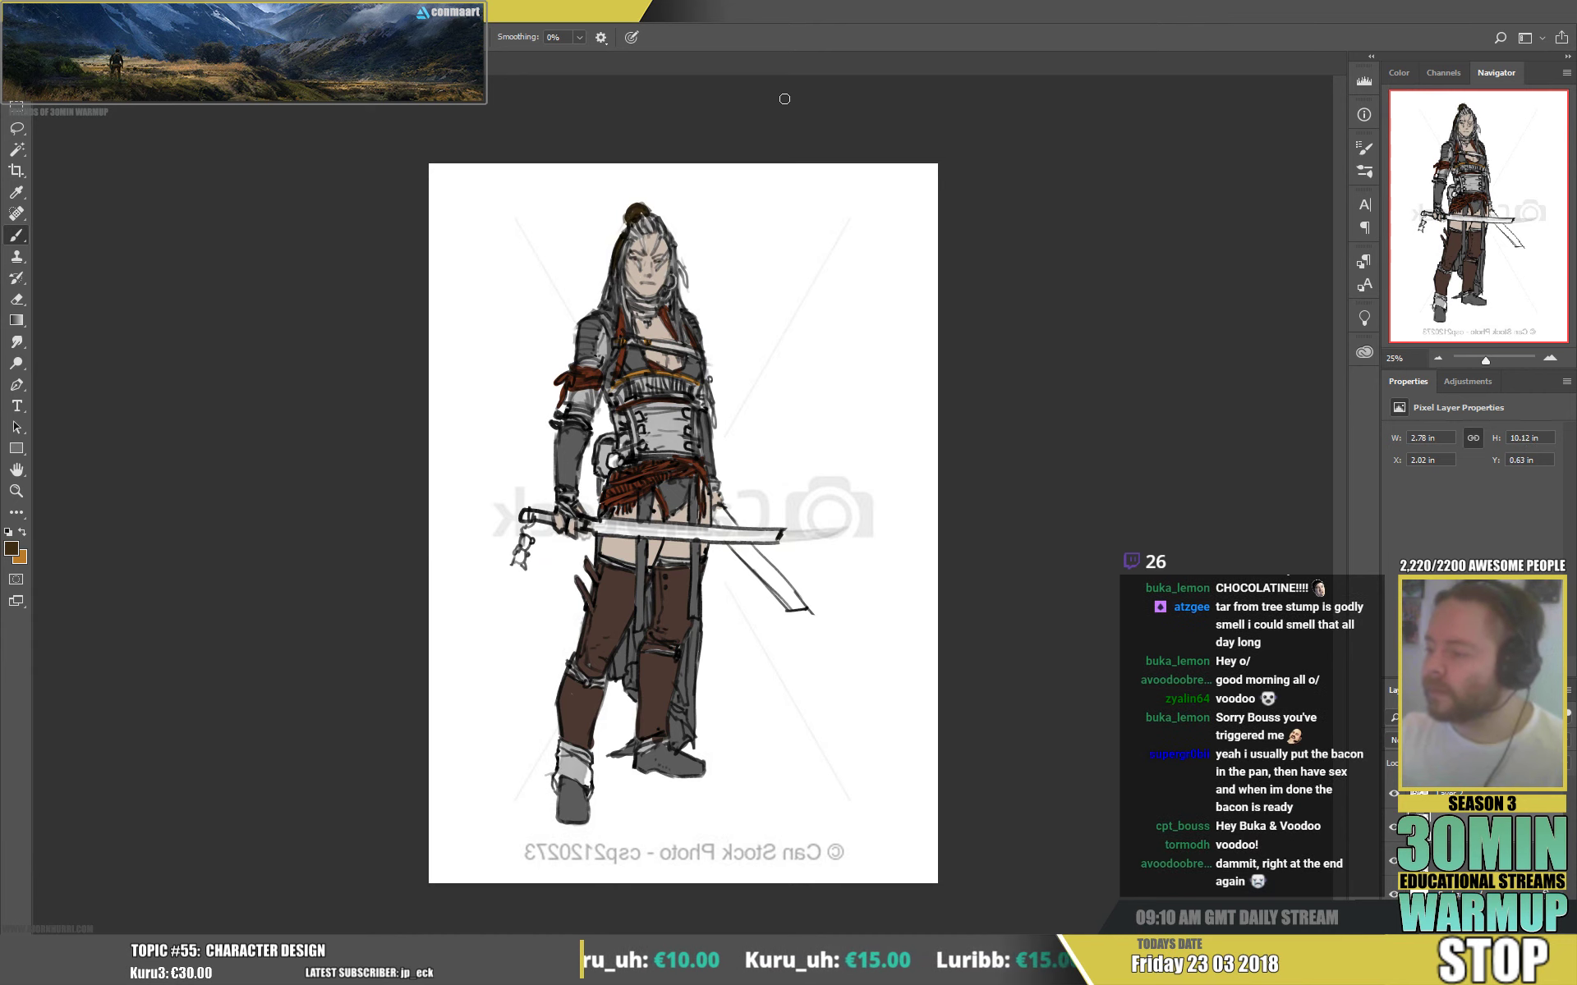
- Sample the golden orange from the bust trim and paint war-paint marks on the face around the brows and cheeks
alt+click(647, 224)
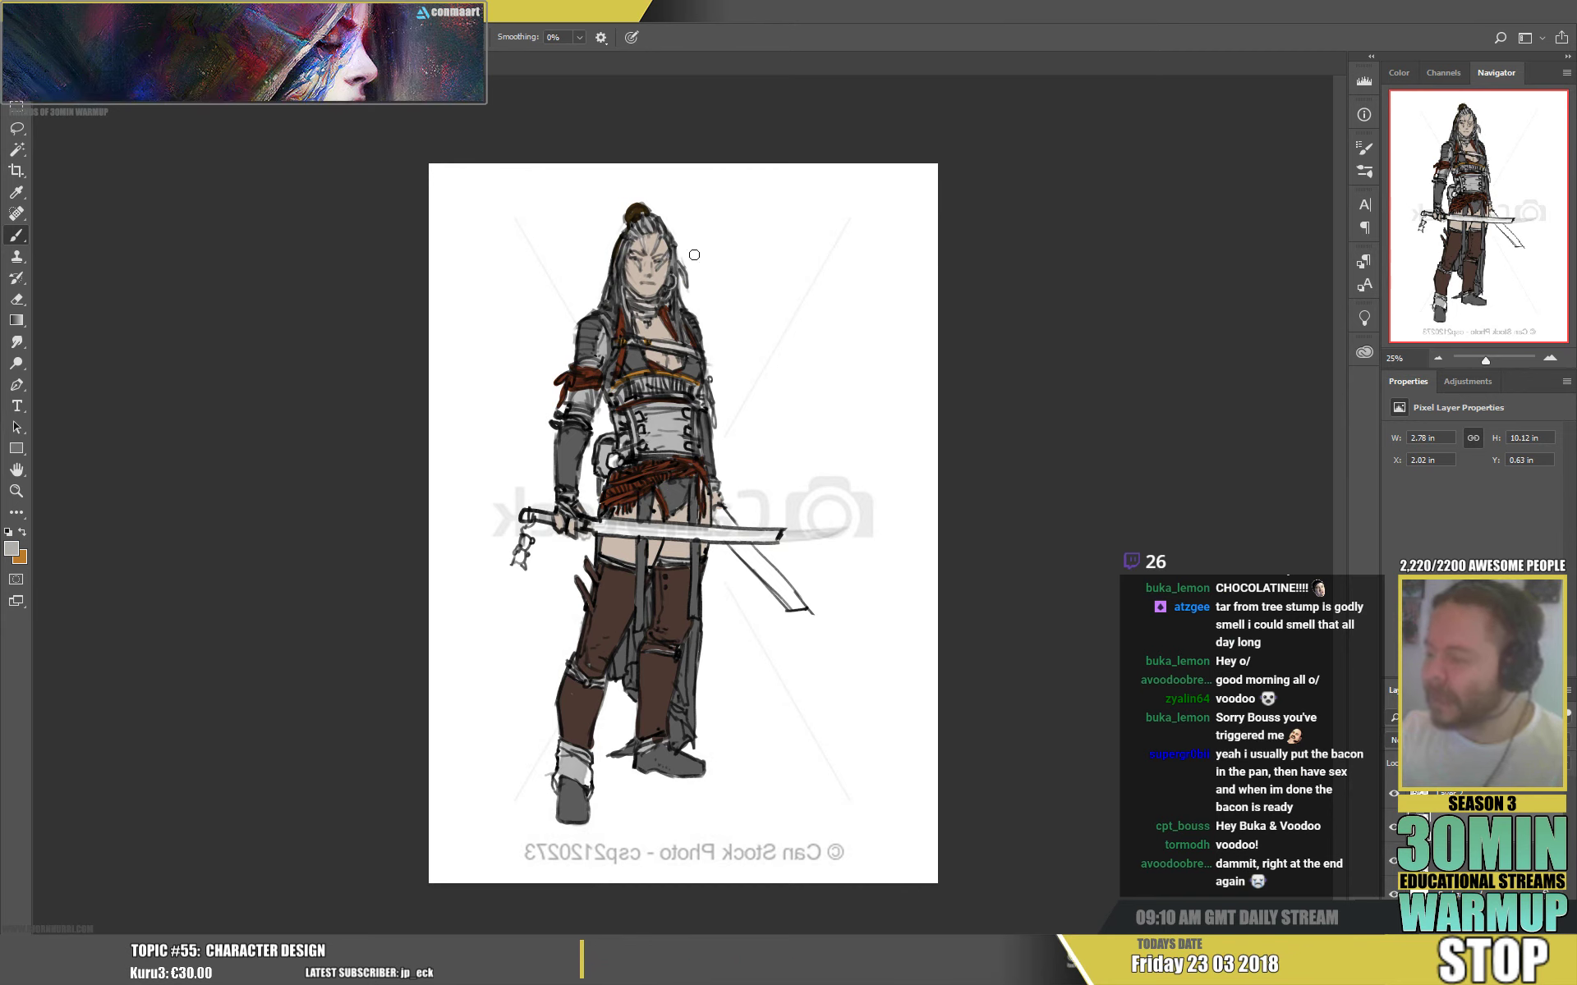
alt+click(671, 326)
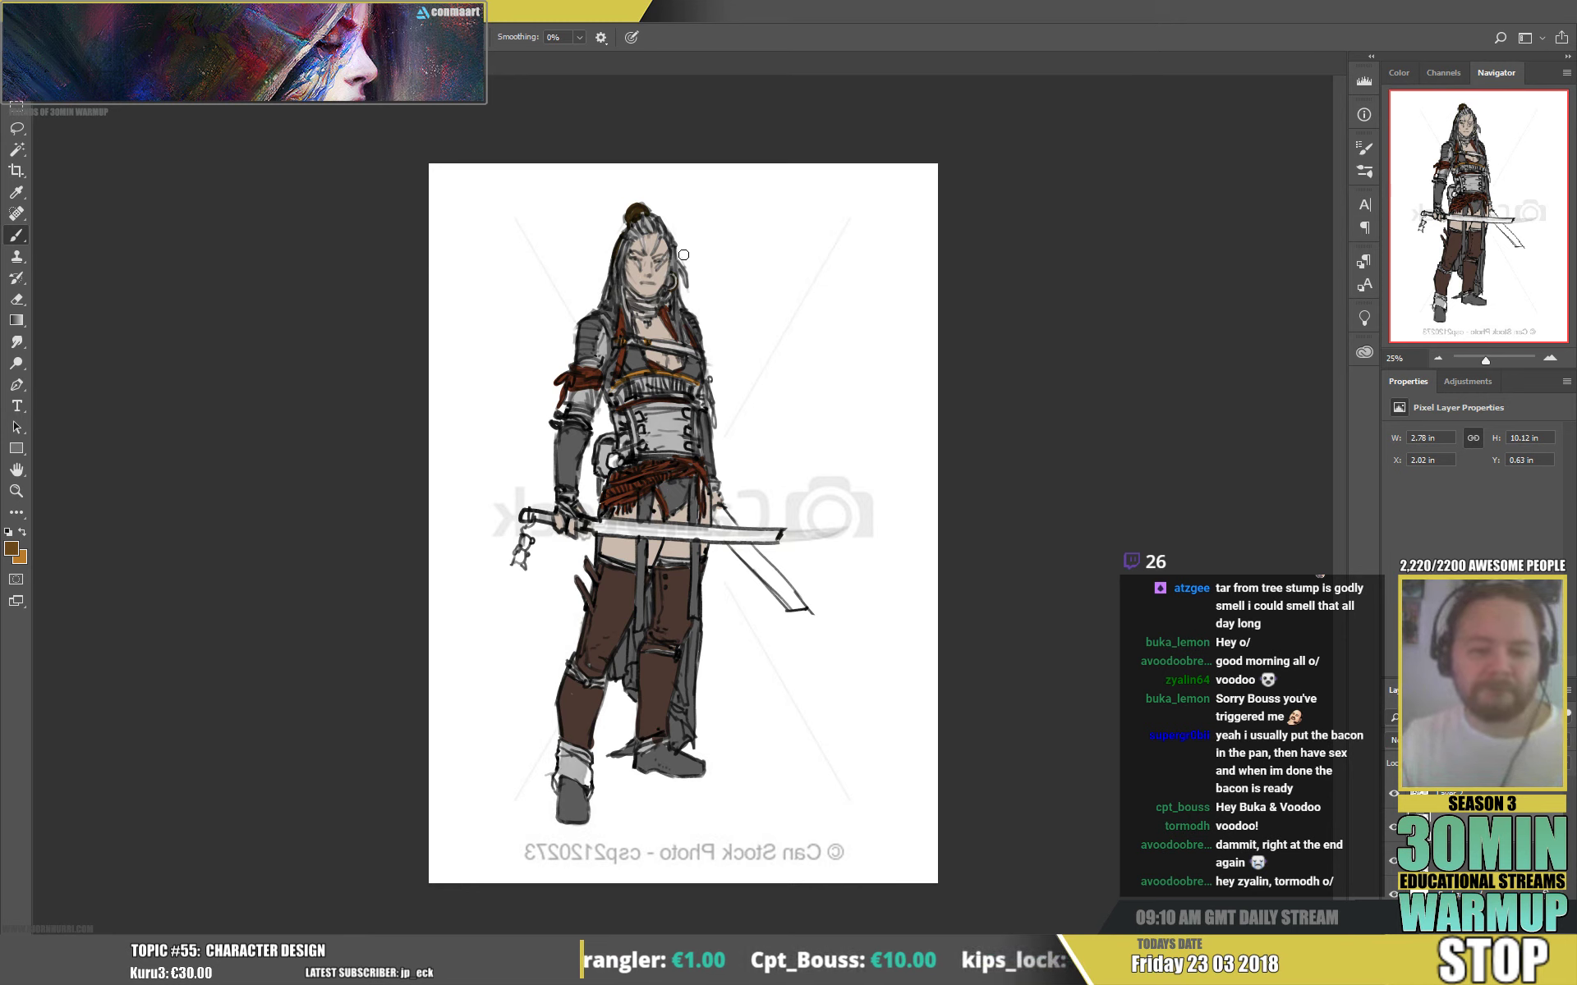
key(alt)
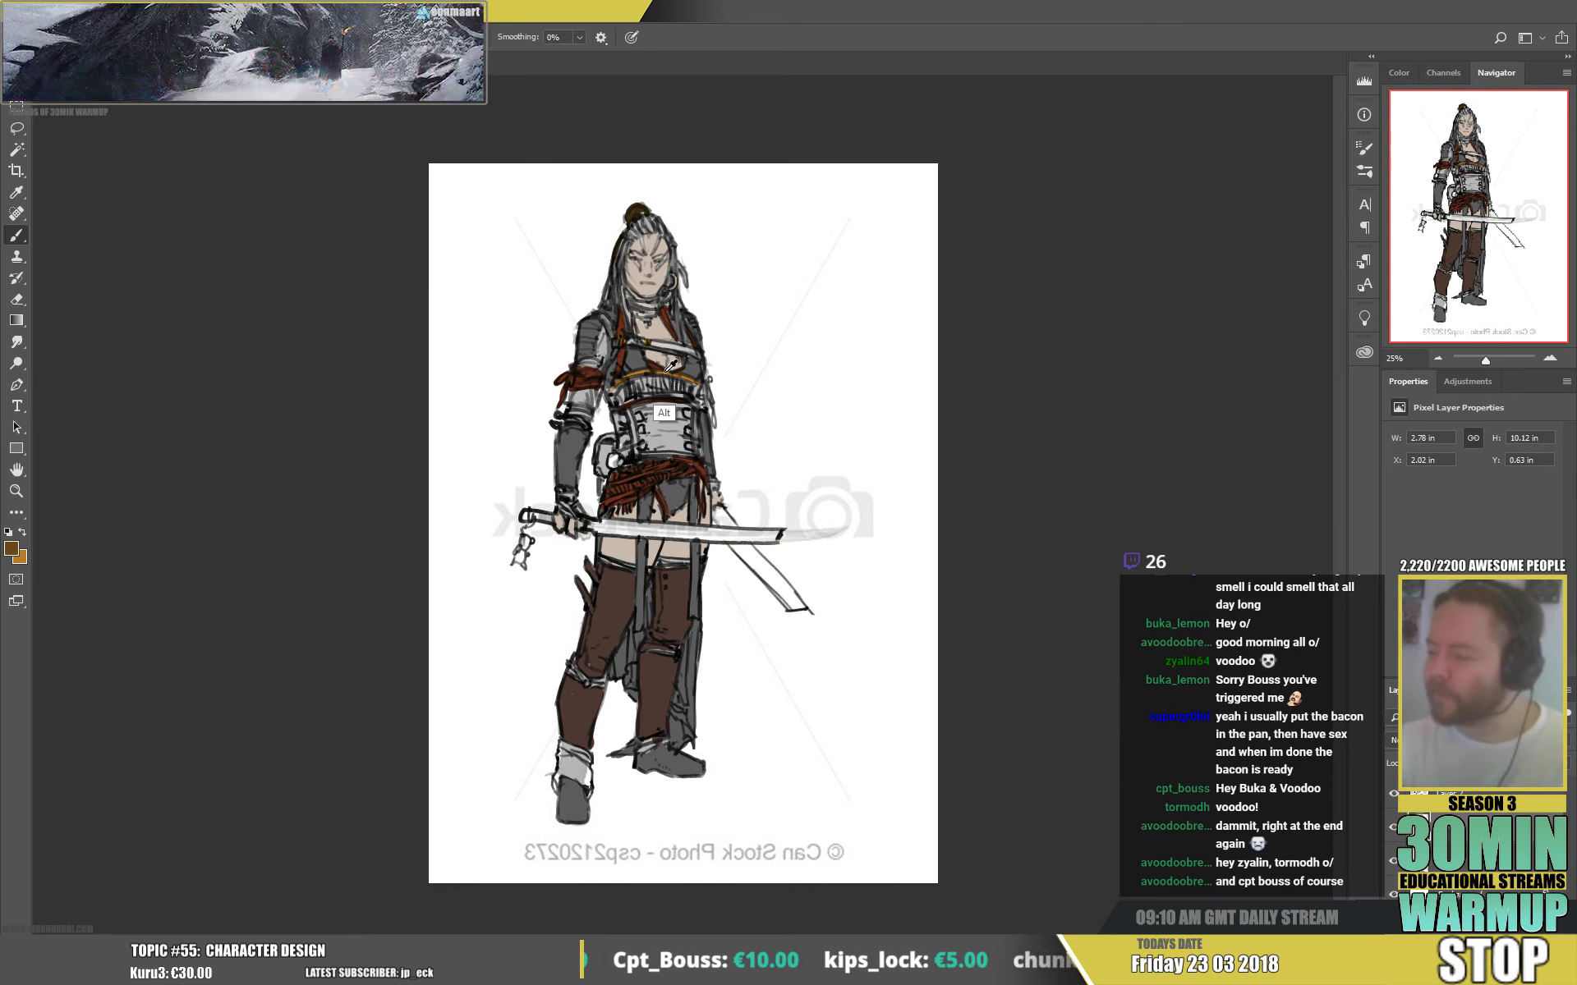
alt+click(671, 365)
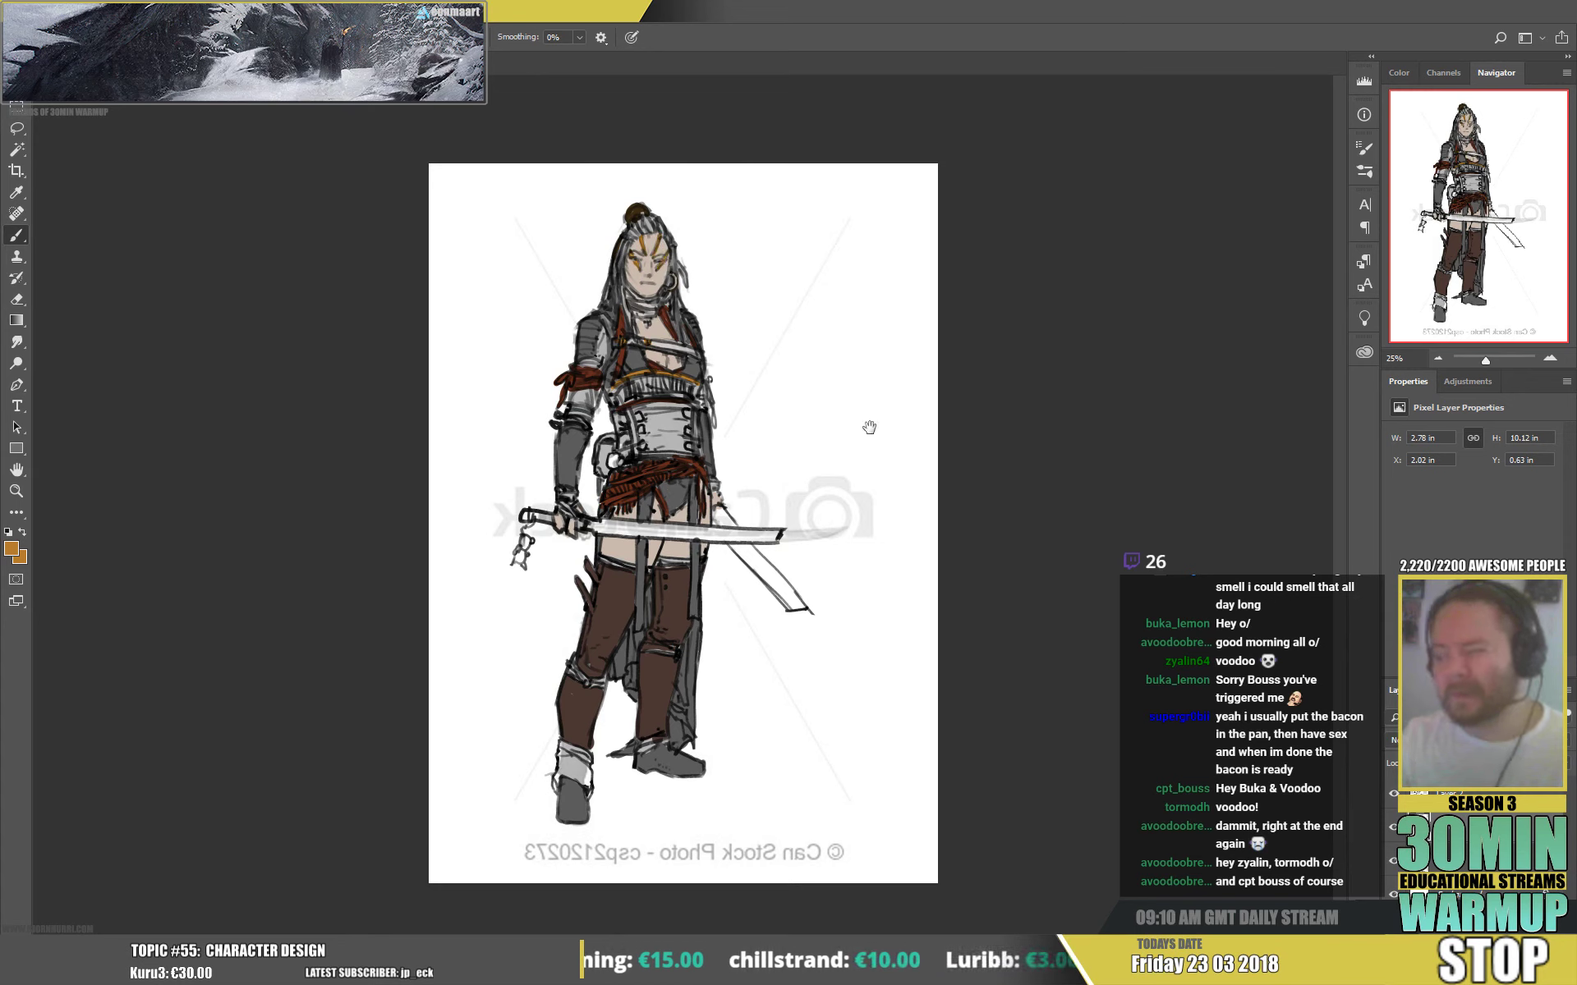
- Paint both sword blades light grey sampled from the corset, and the small charm hanging from the hilt in mauve #c397b8
alt+click(673, 424)
mouse_move(594, 527)
mouse_down()
mouse_move(772, 536)
mouse_move(725, 519)
mouse_move(737, 549)
mouse_move(722, 513)
mouse_move(793, 607)
mouse_up()
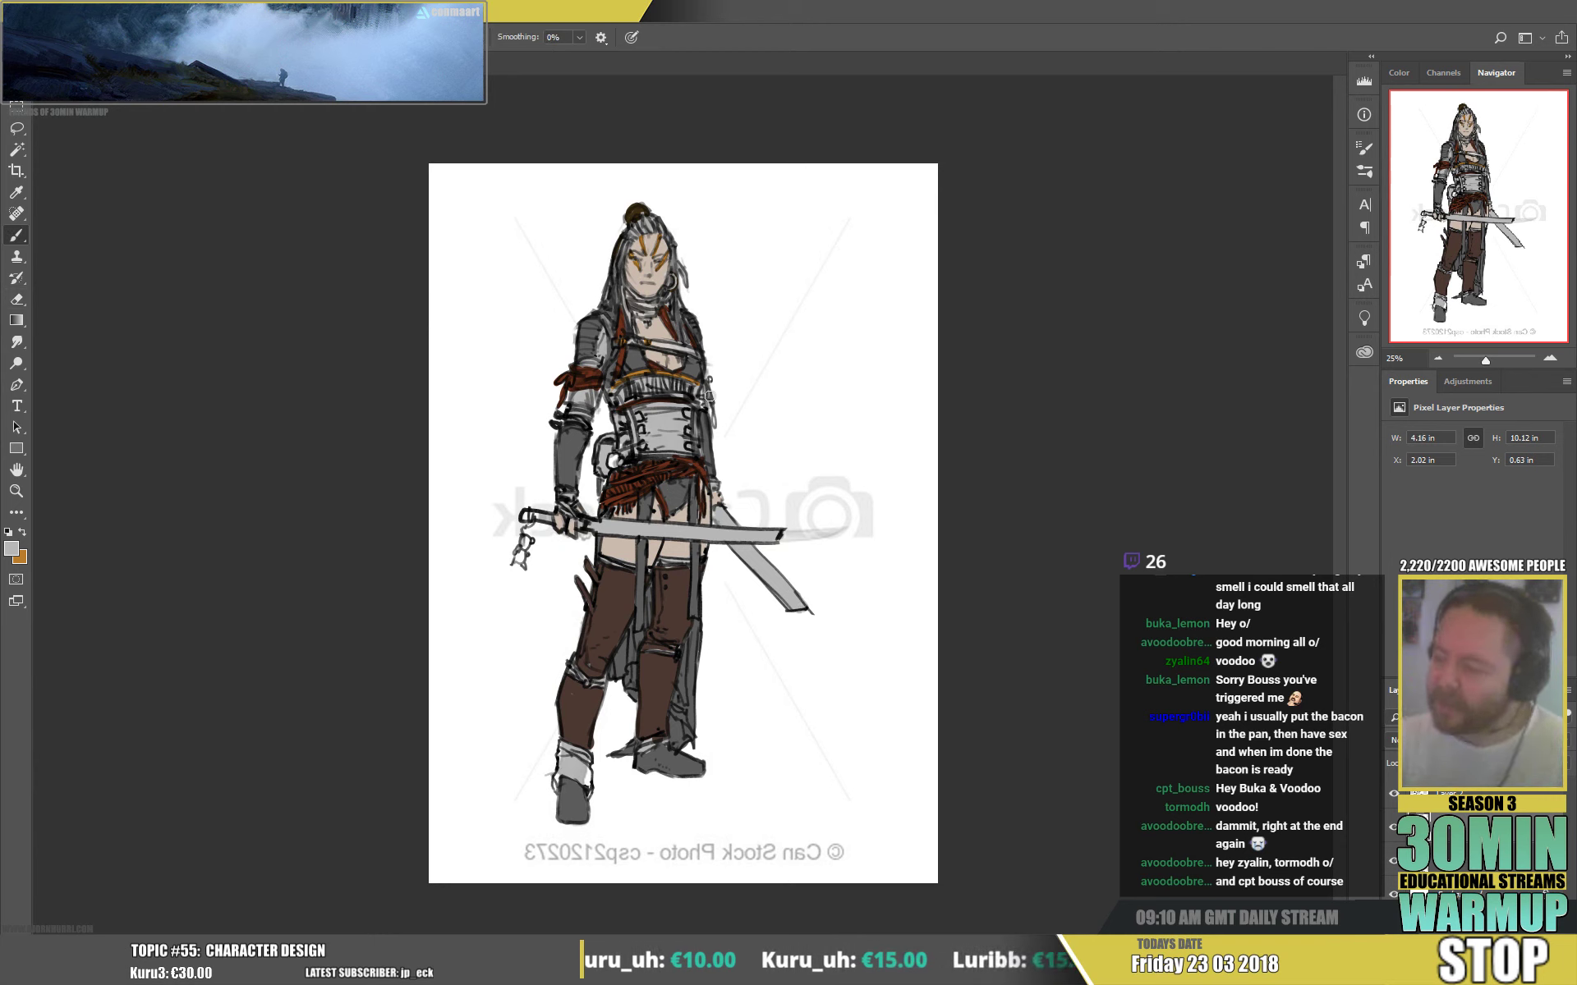
click(11, 547)
click(196, 420)
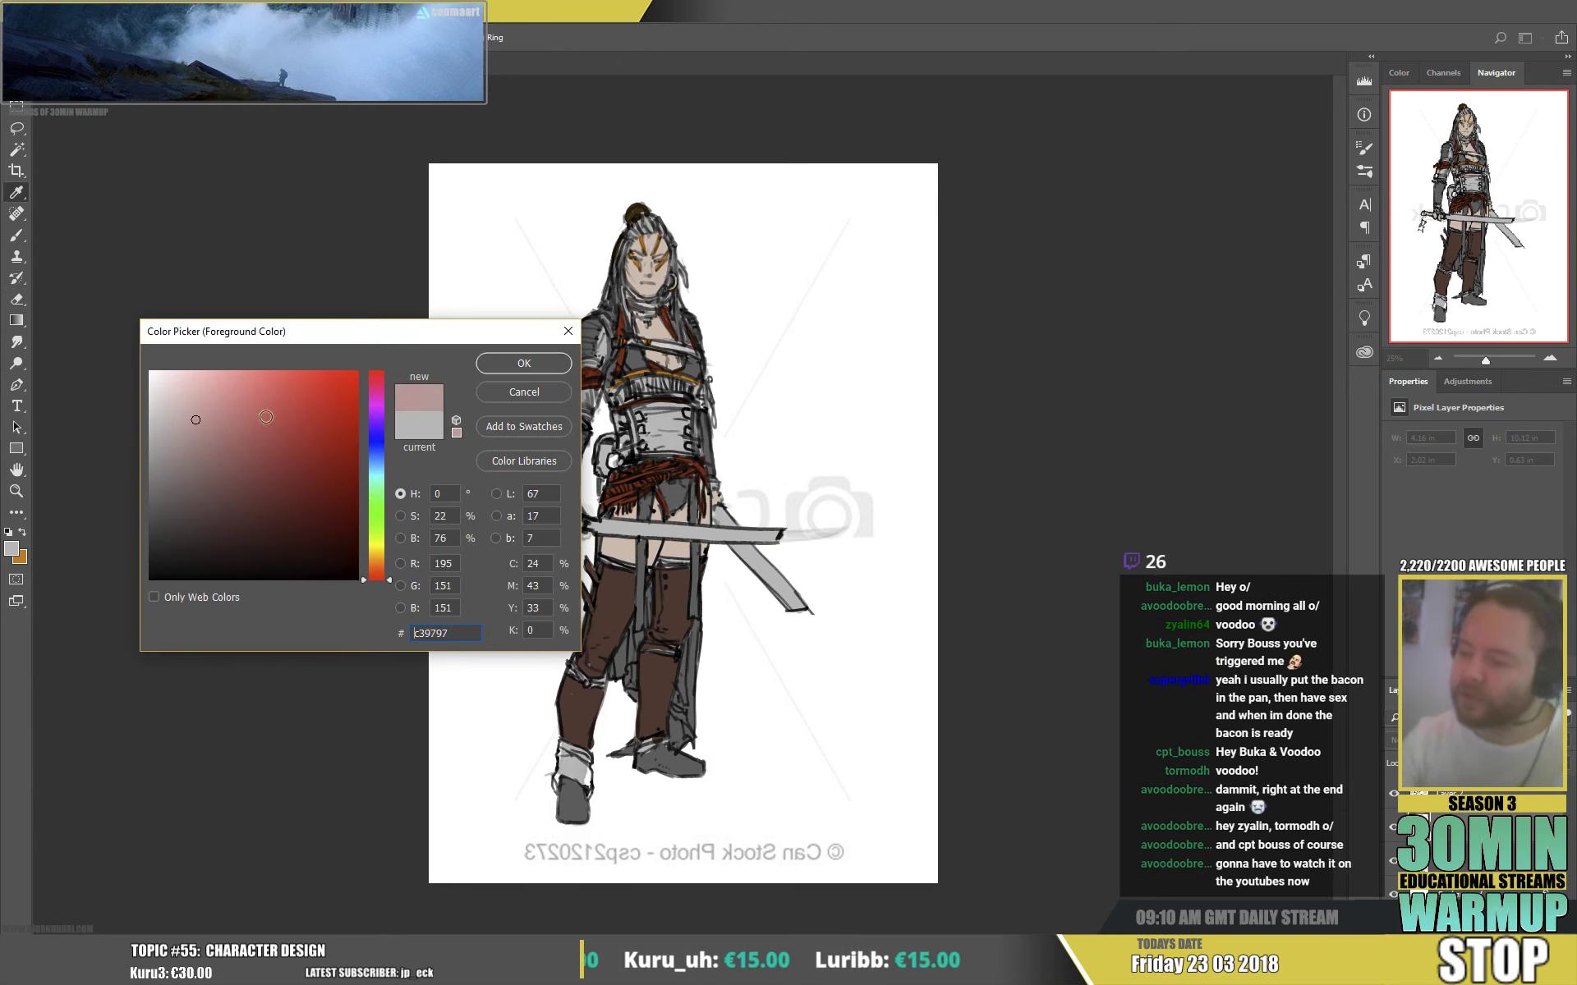
click(375, 397)
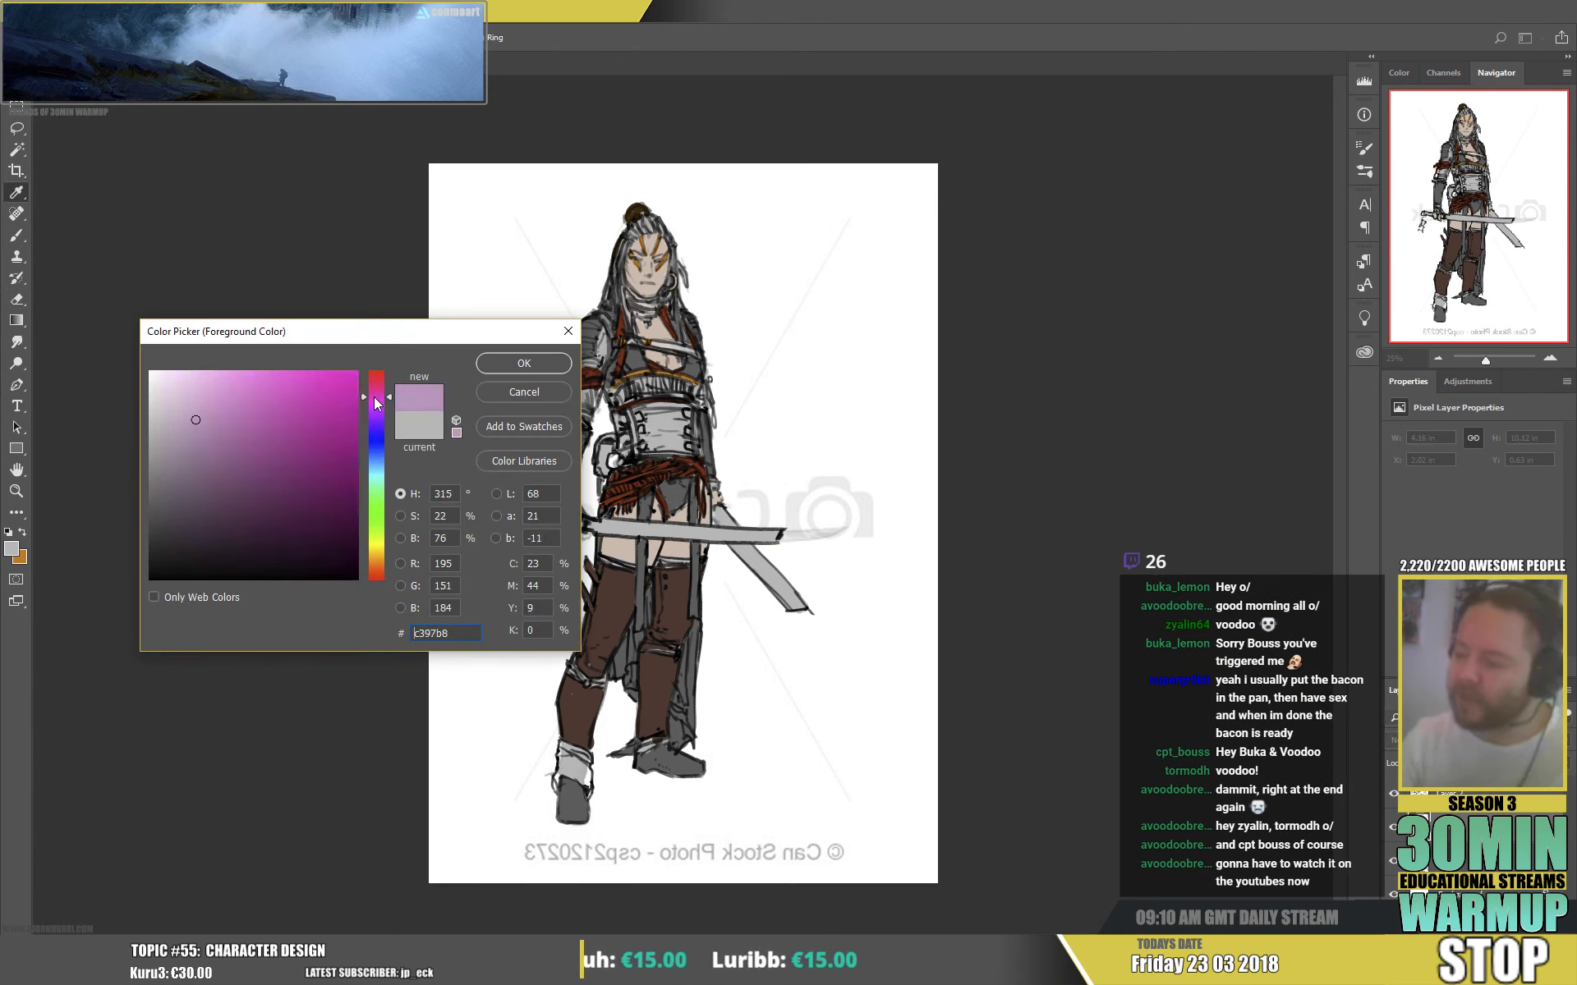
click(514, 362)
key(b)
drag(525, 536, 522, 555)
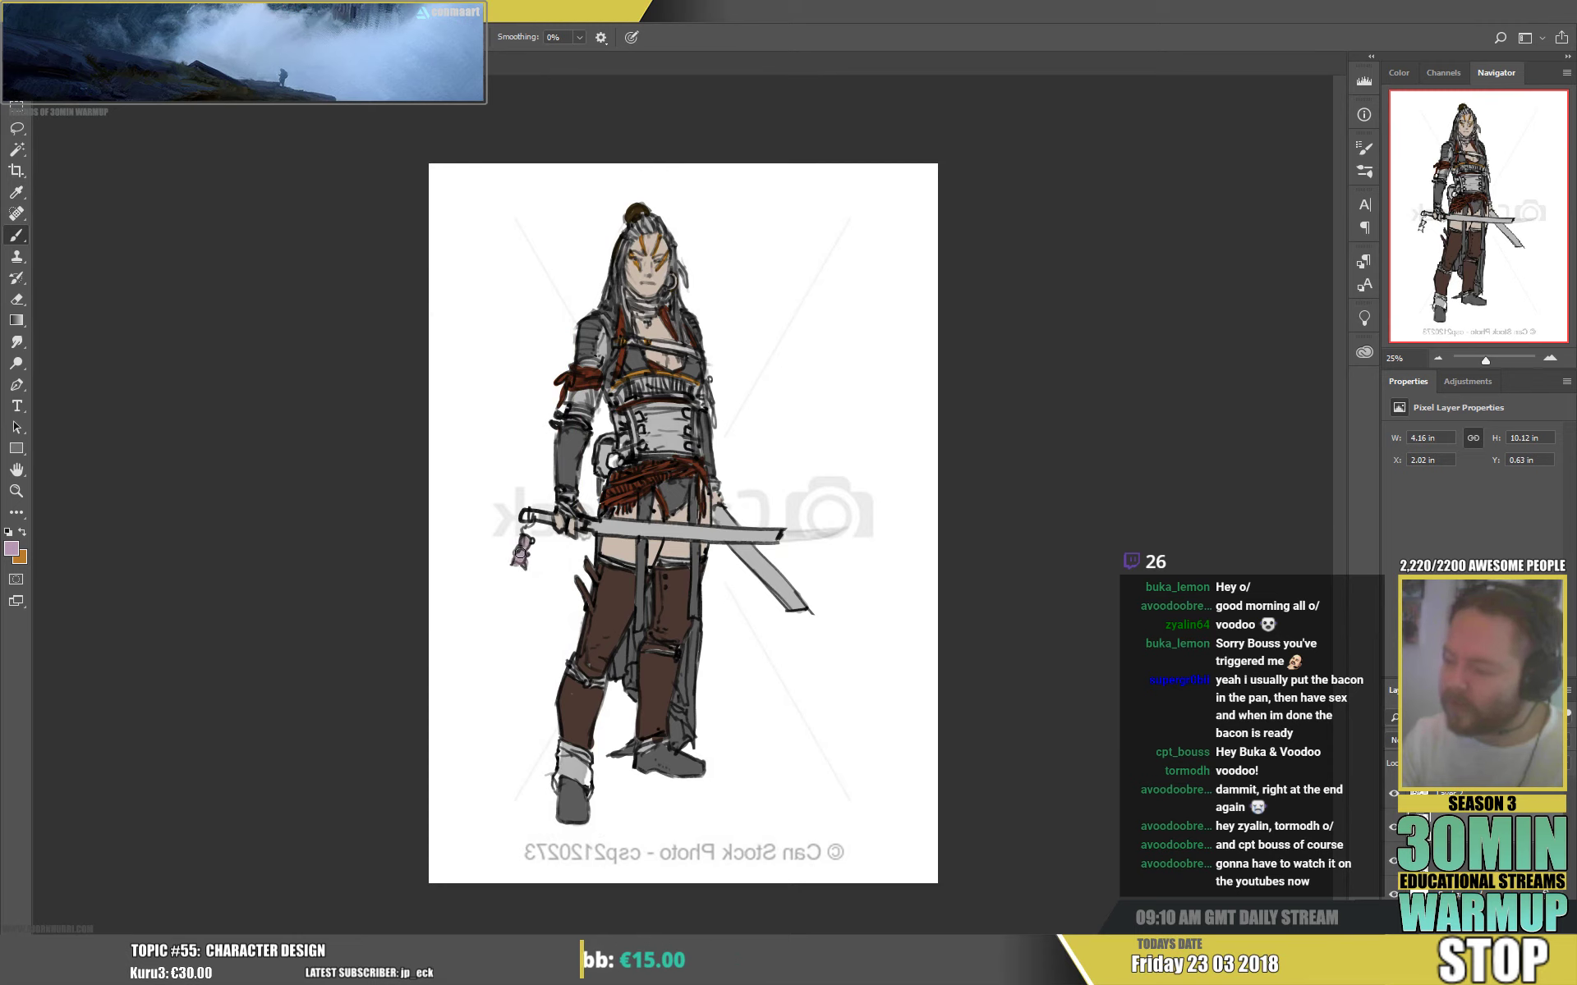
- Sample a dark brown from the boots and paint the sword's grip with it
key(e)
key(b)
key(x)
alt+click(628, 621)
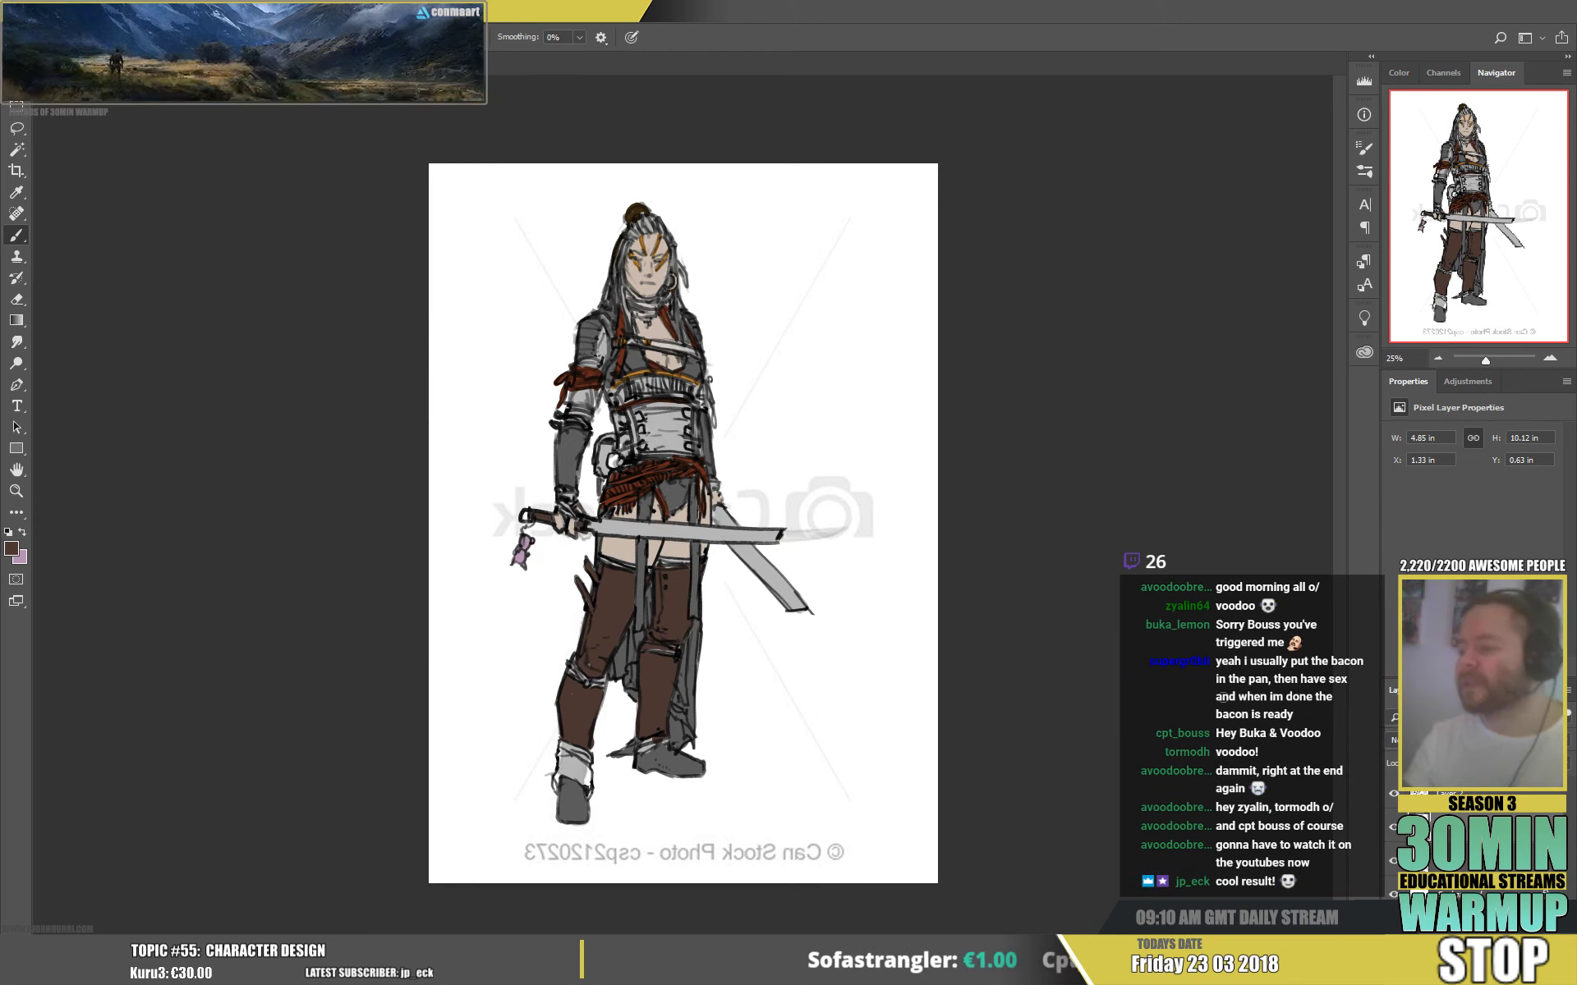
- Paint the diagonal chest strap and ribbed band below the bust in muted dark brown, and the neck scarf in dark grey
alt+click(662, 377)
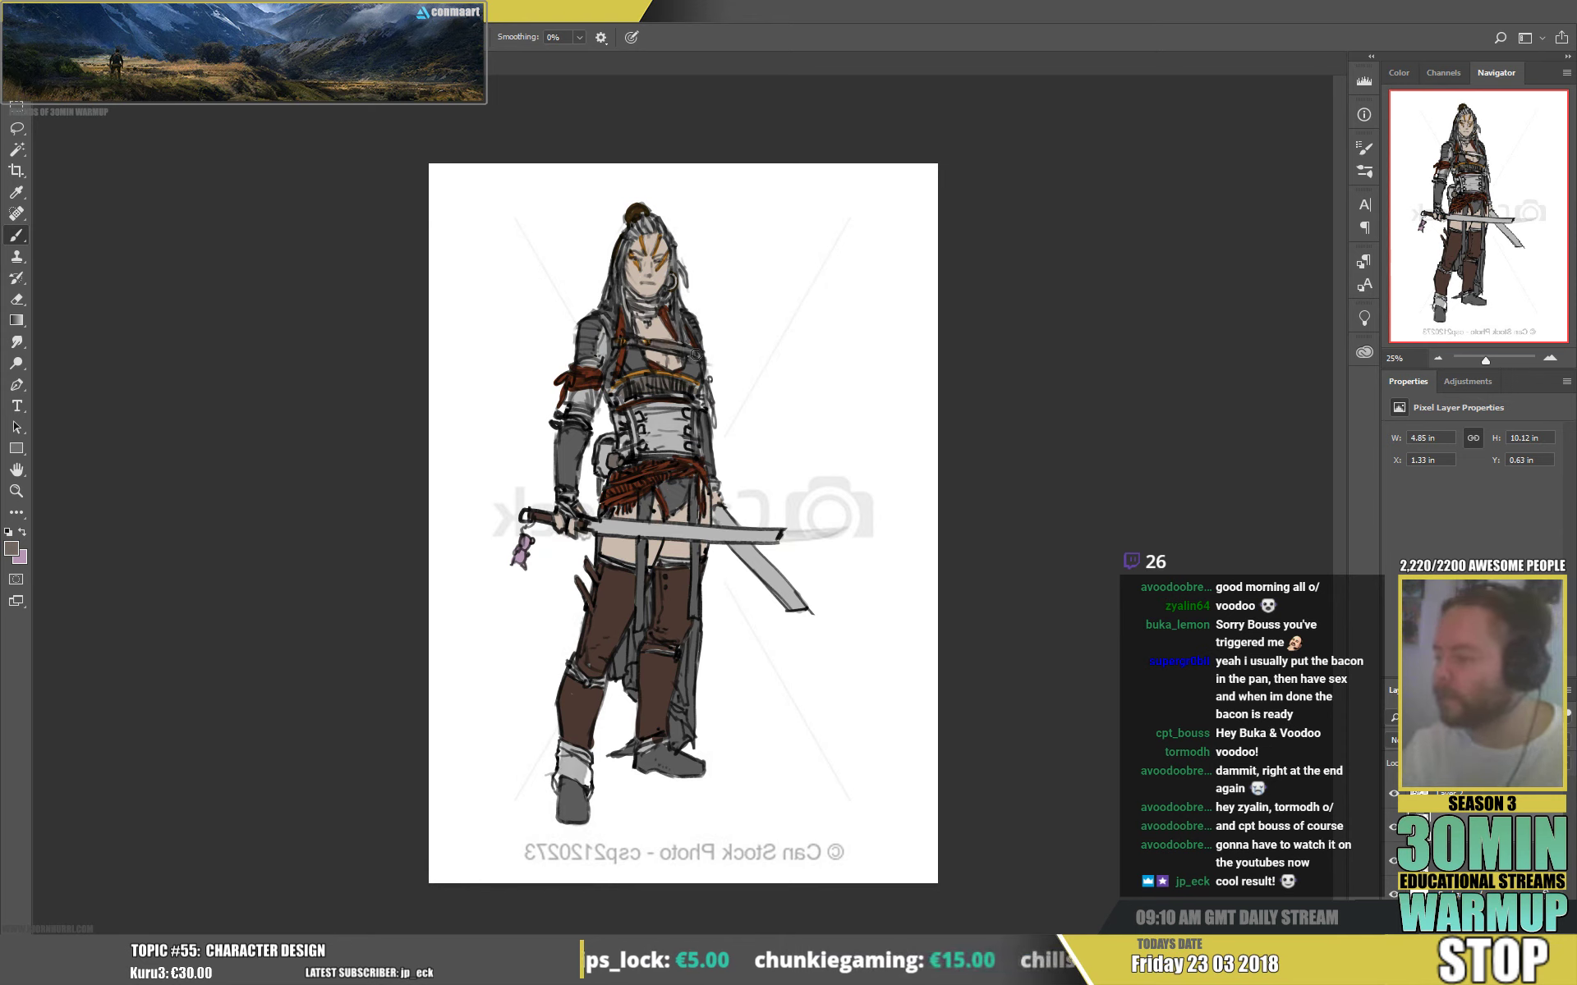
drag(629, 291, 647, 317)
alt+click(654, 302)
alt+click(648, 304)
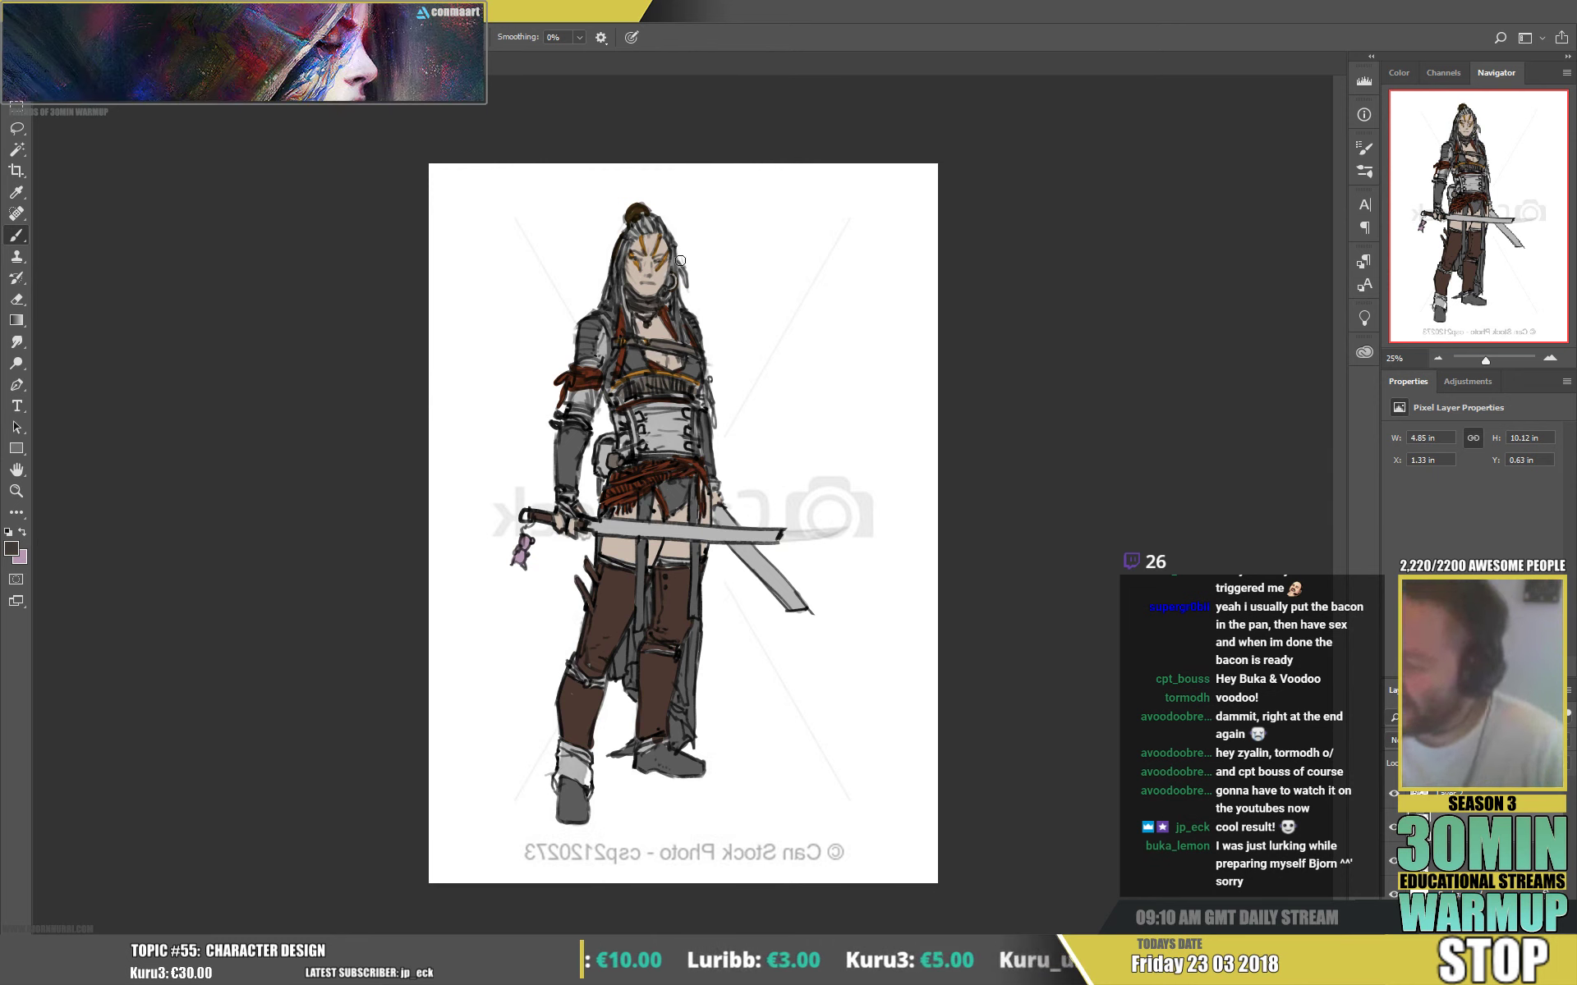
key(alt)
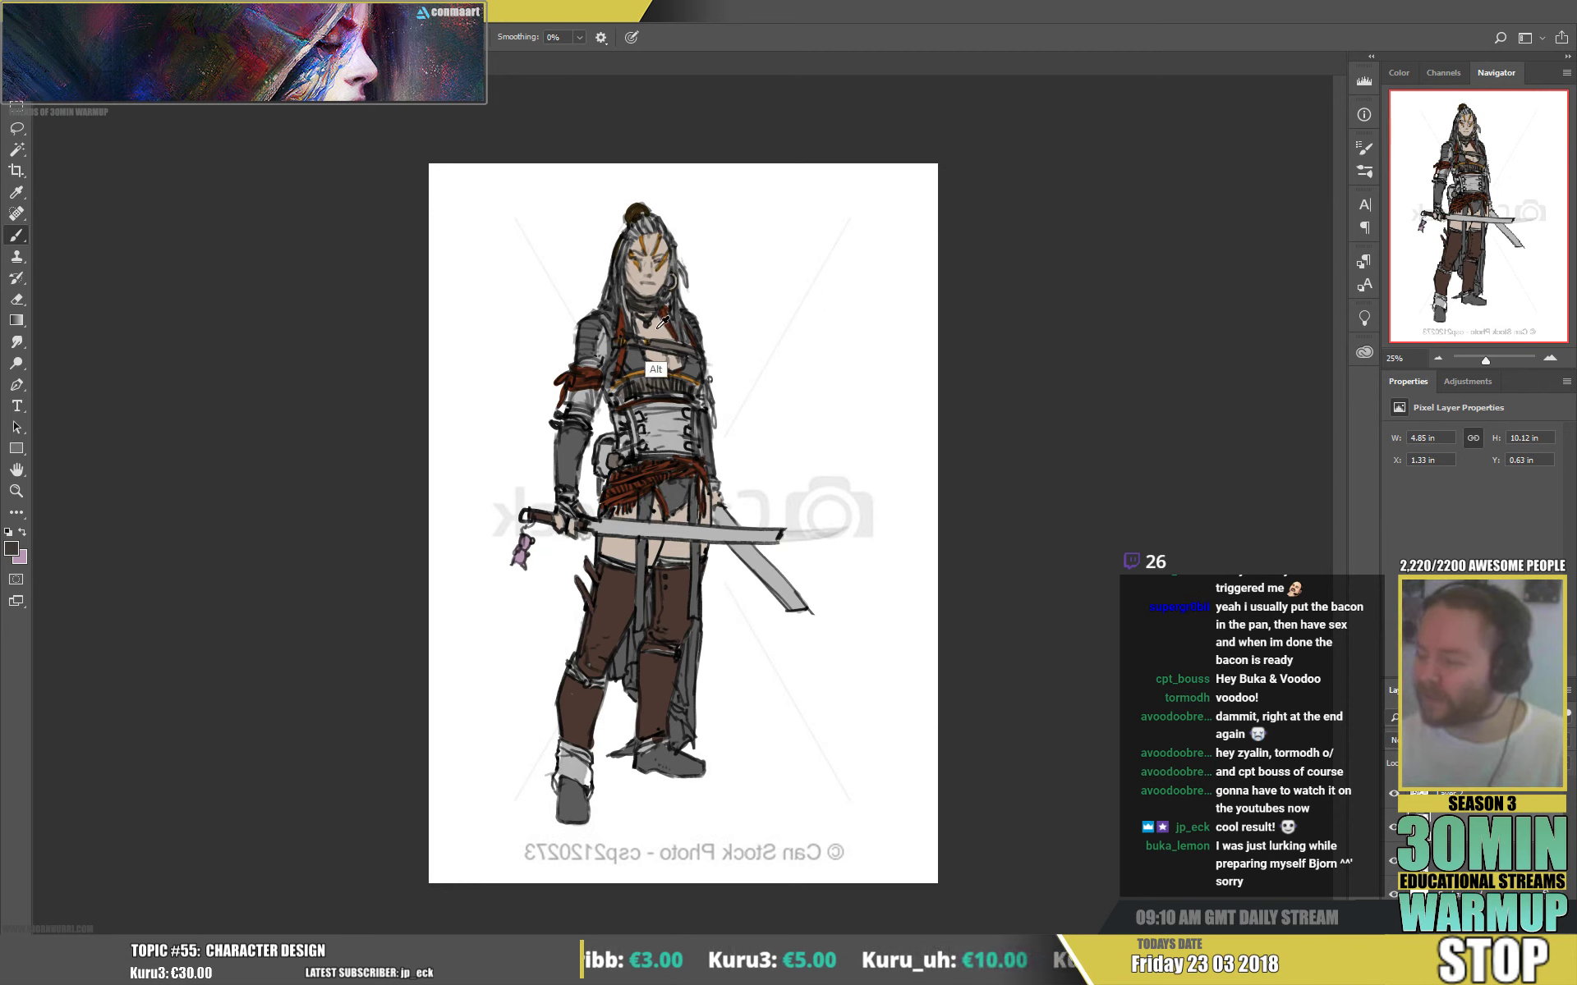
alt+click(662, 322)
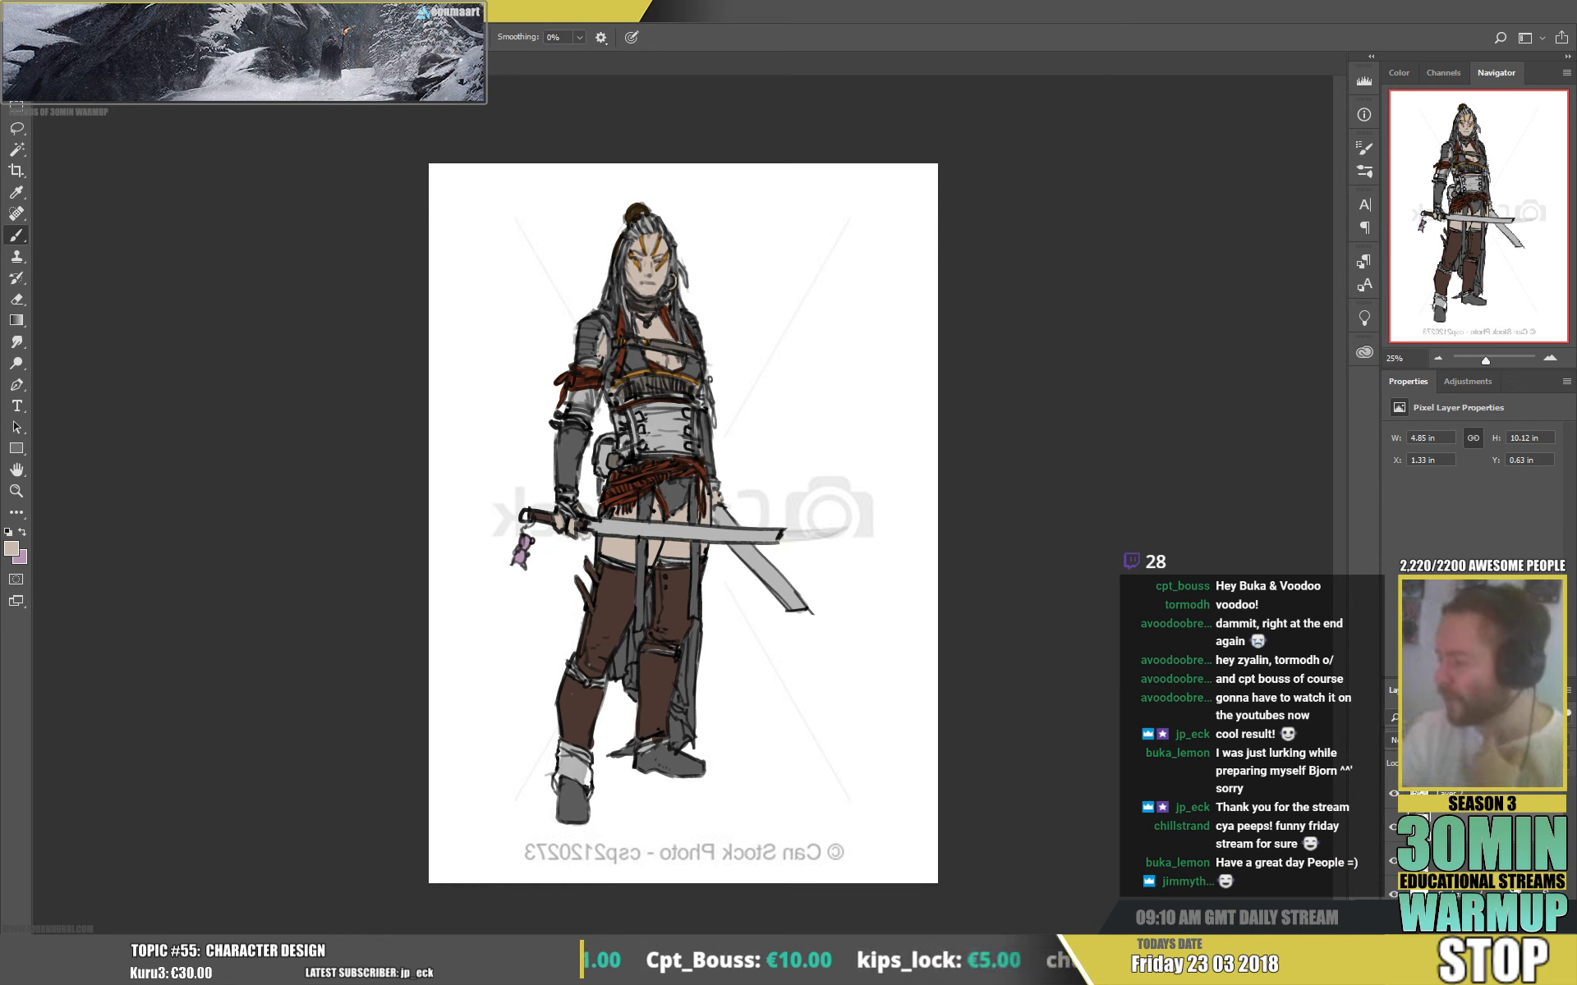
- Paint over the reference photo's watermark logo, diagonal lines and caption text with a larger white brush on the layer beneath the figure
click(1394, 862)
click(1394, 862)
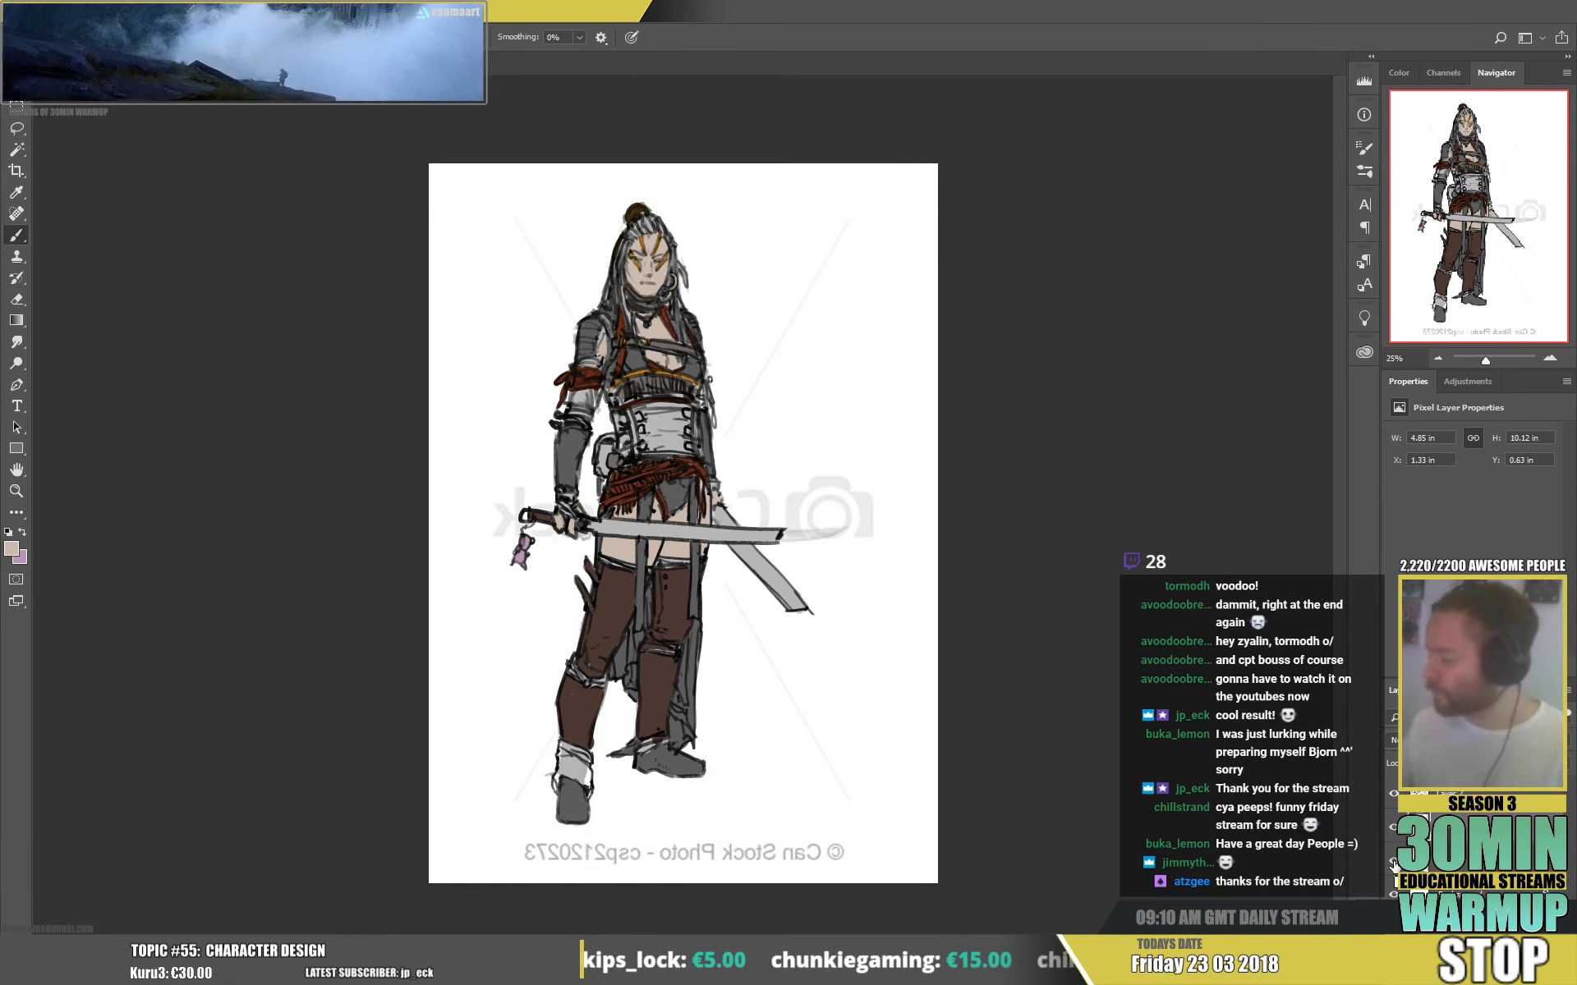
click(1443, 827)
key(d)
key(x)
right_click(856, 499)
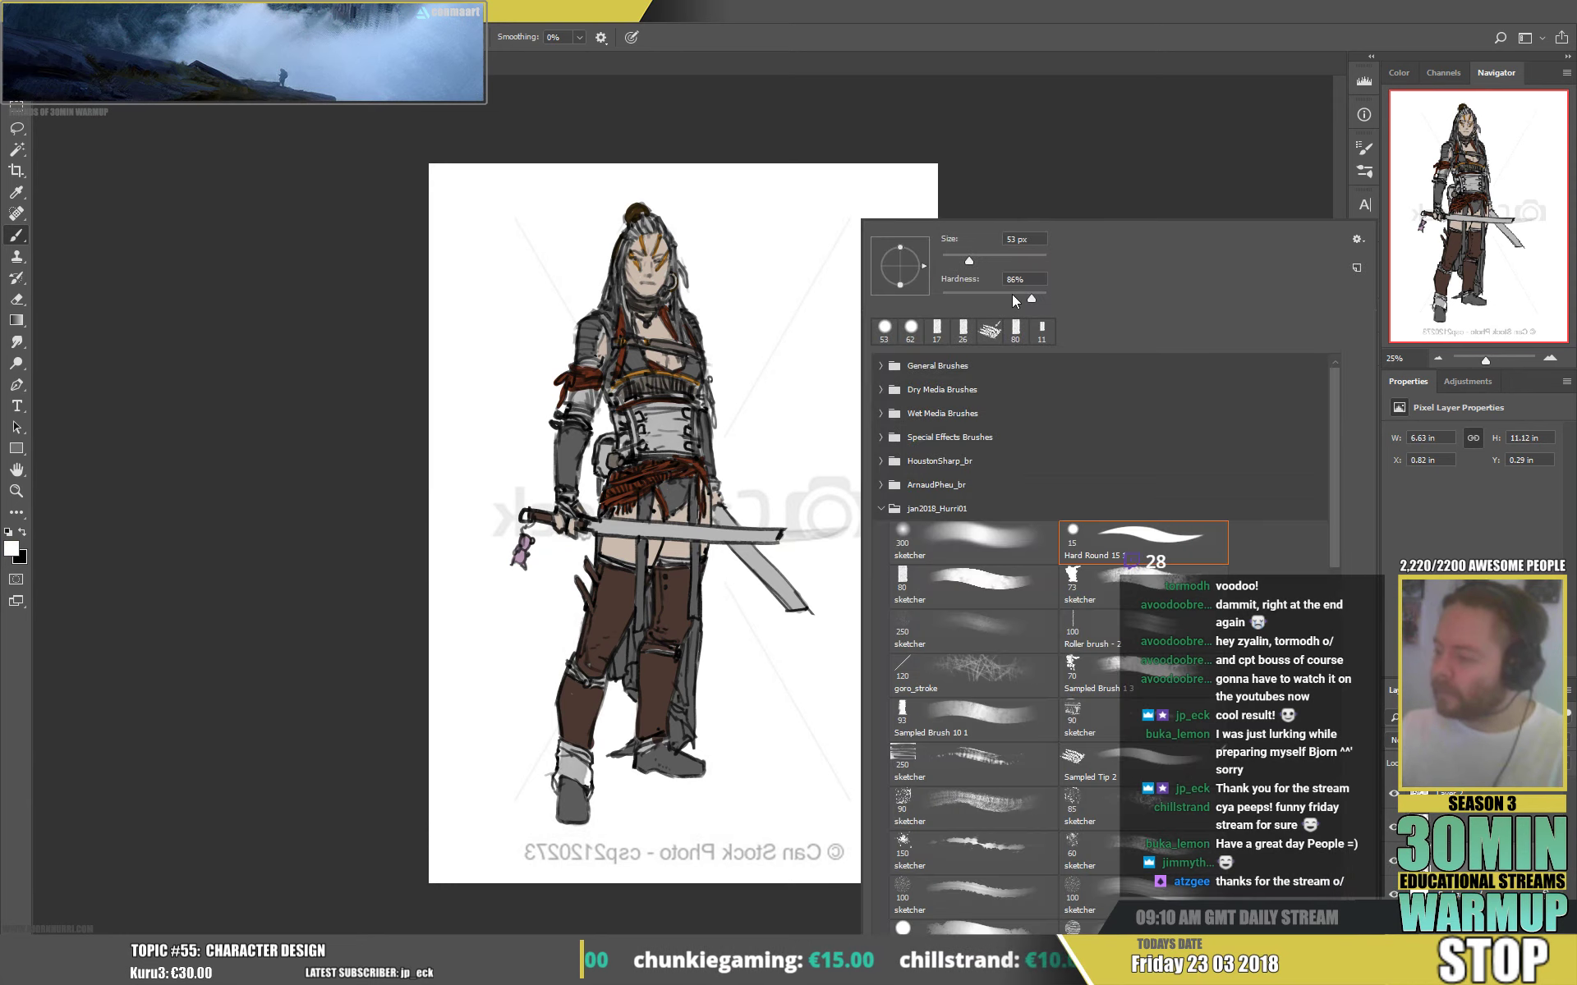
double_click(956, 328)
drag(809, 534, 850, 502)
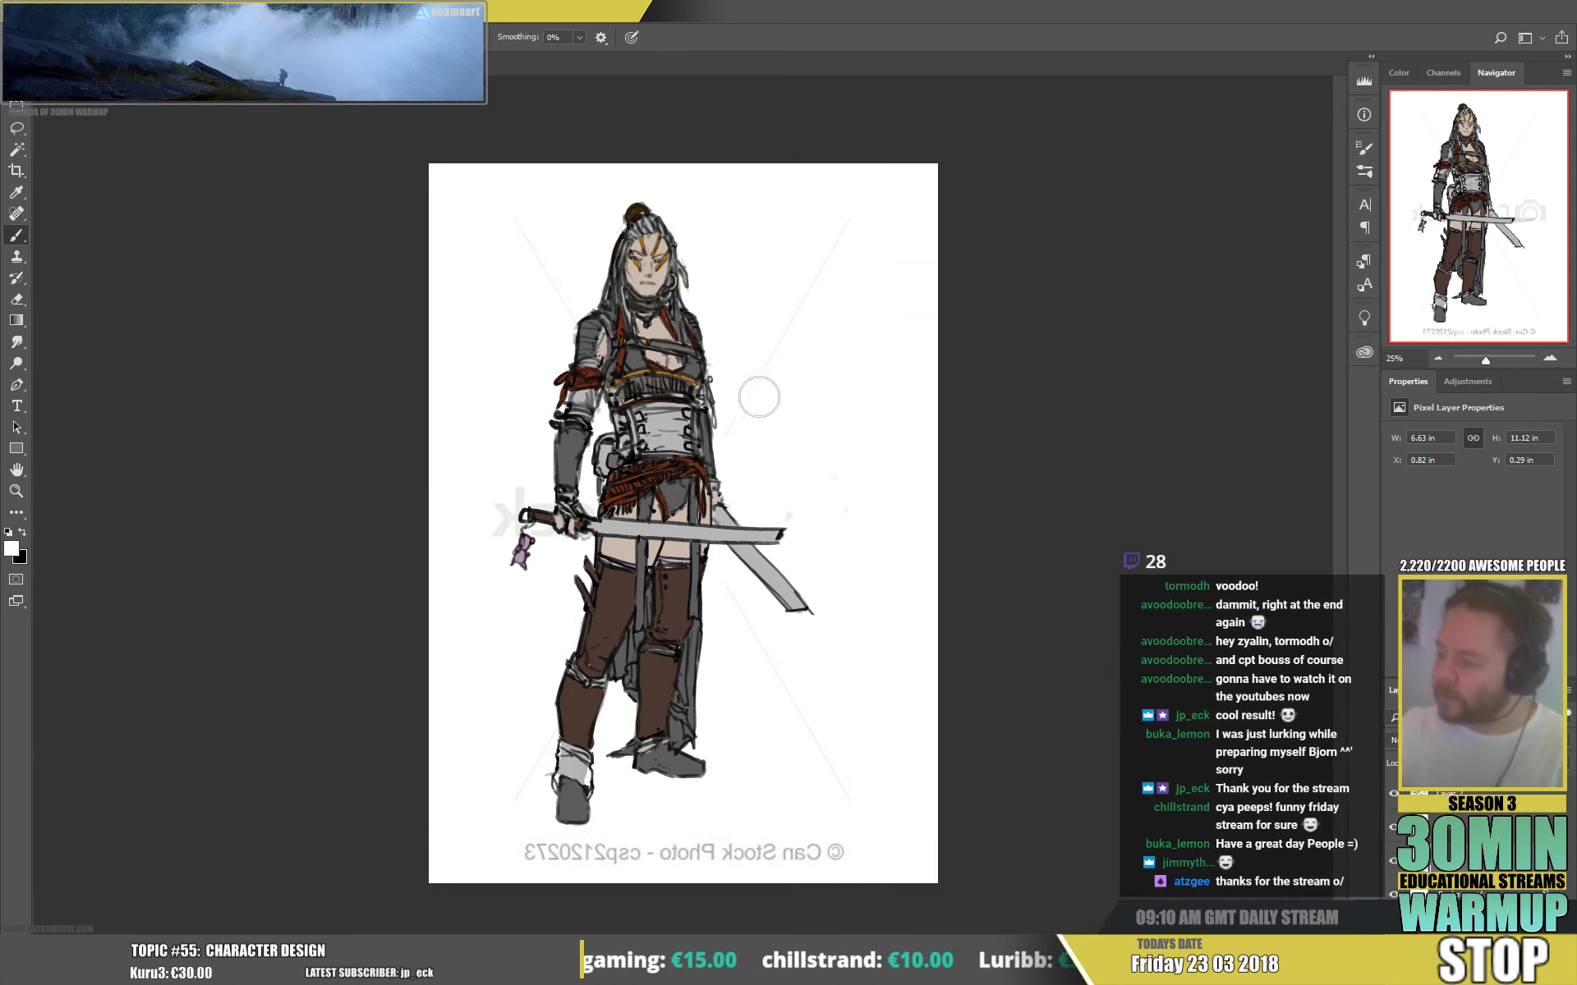
drag(564, 239, 537, 293)
drag(511, 451, 496, 526)
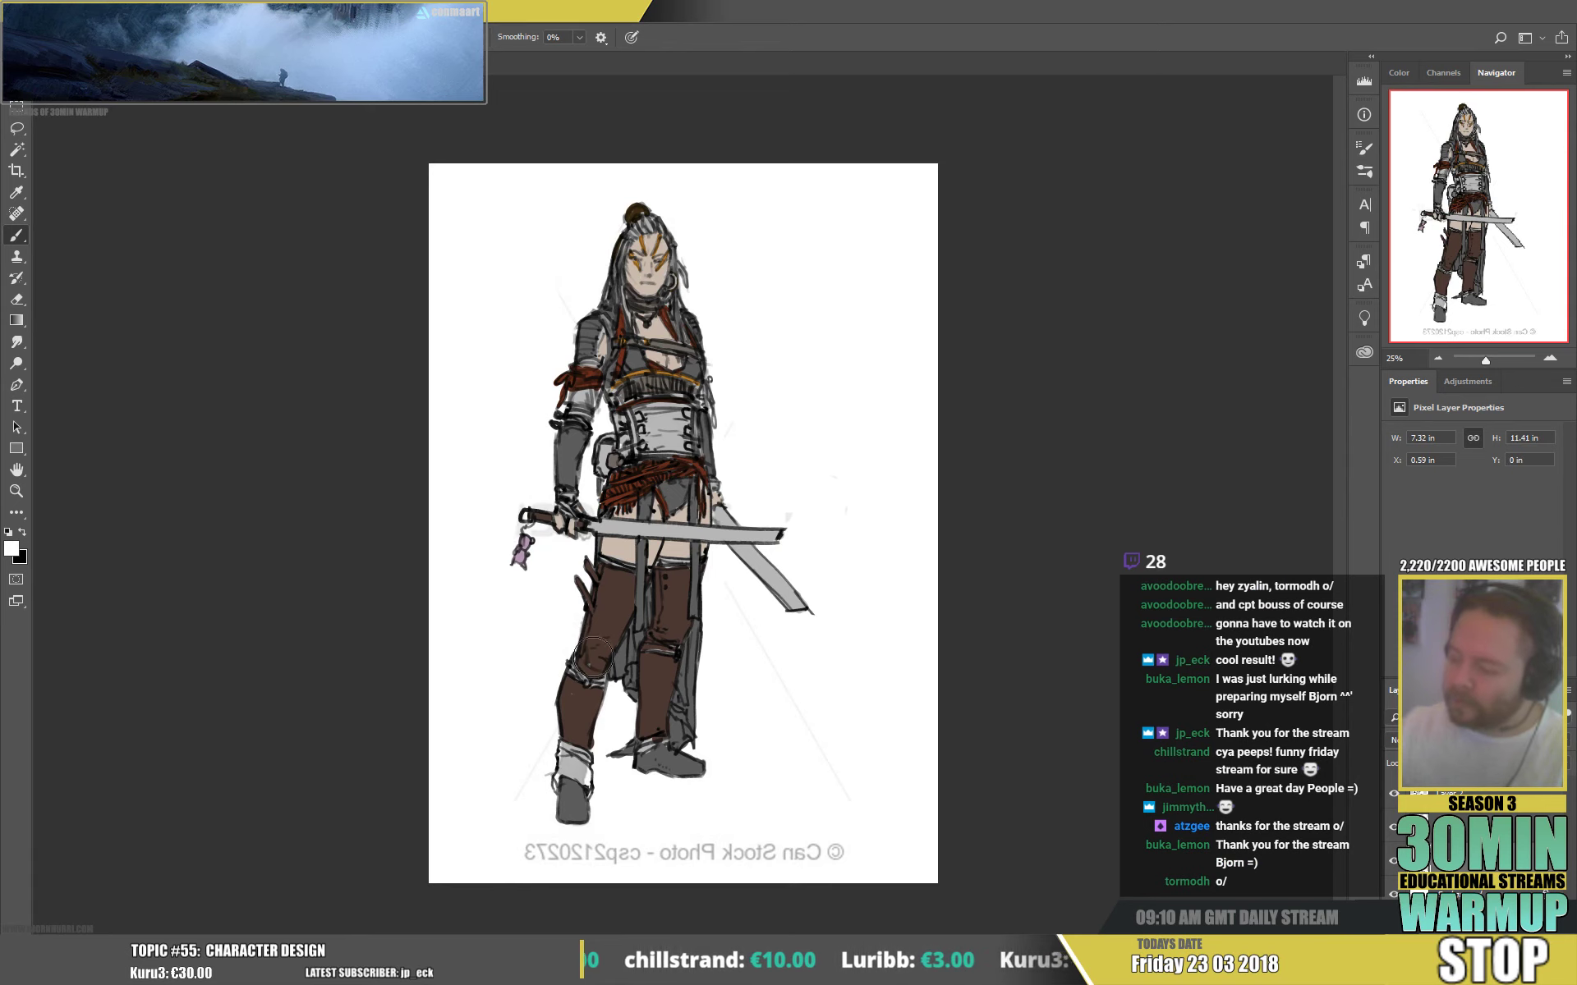
drag(485, 858, 809, 854)
drag(600, 853, 885, 828)
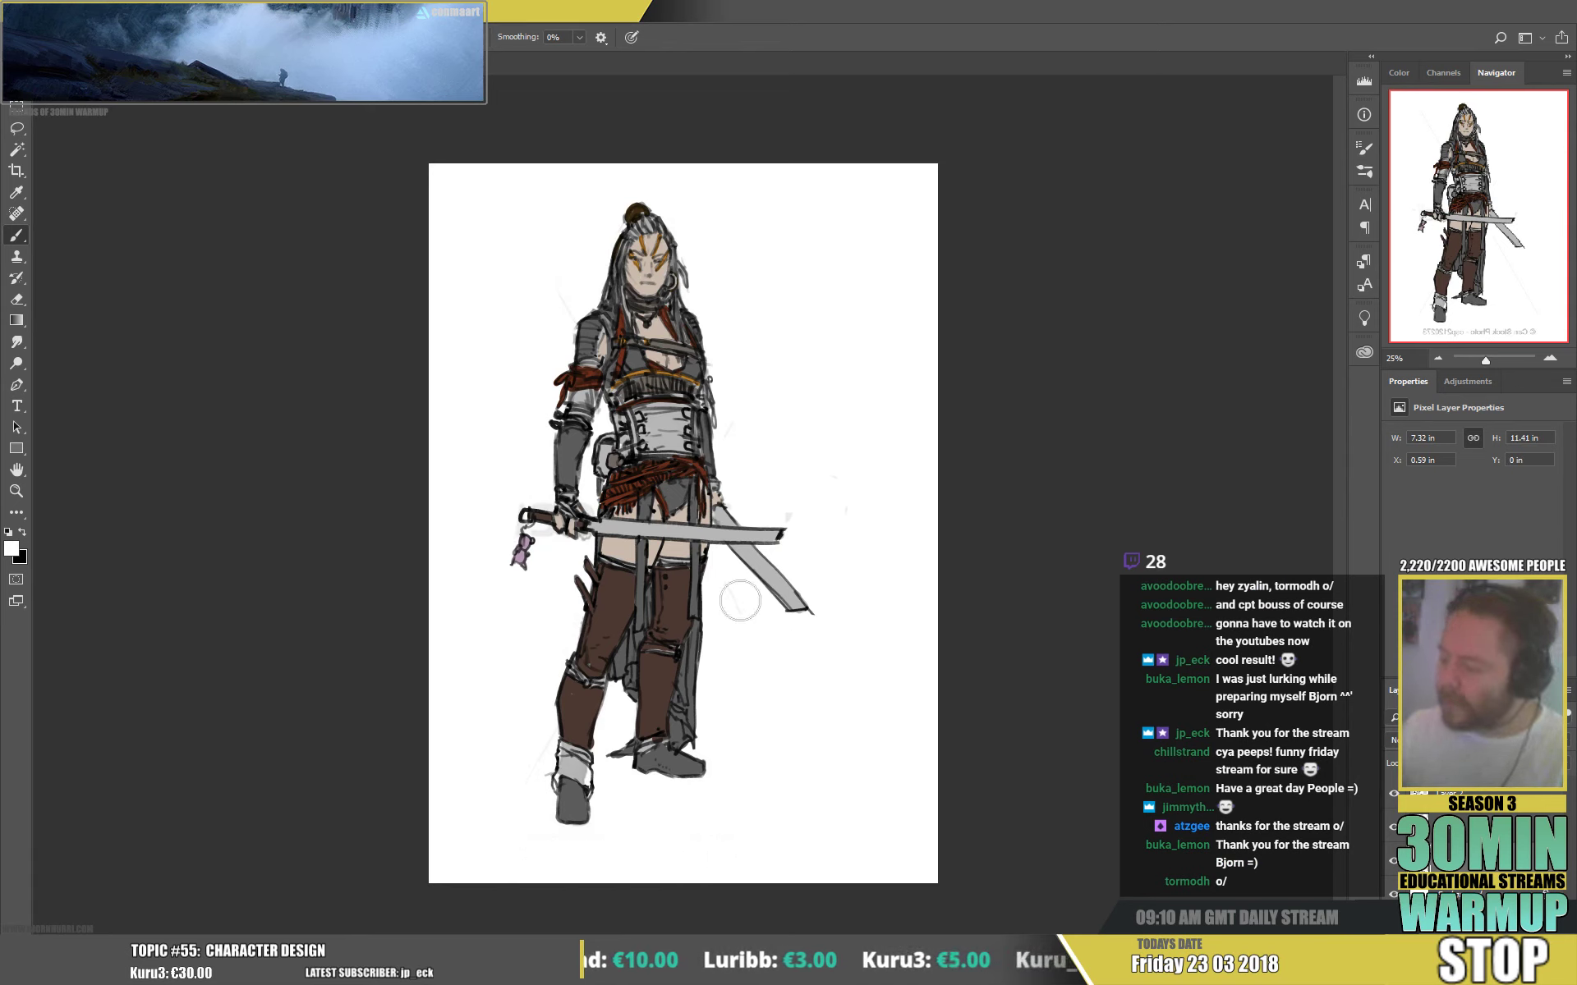